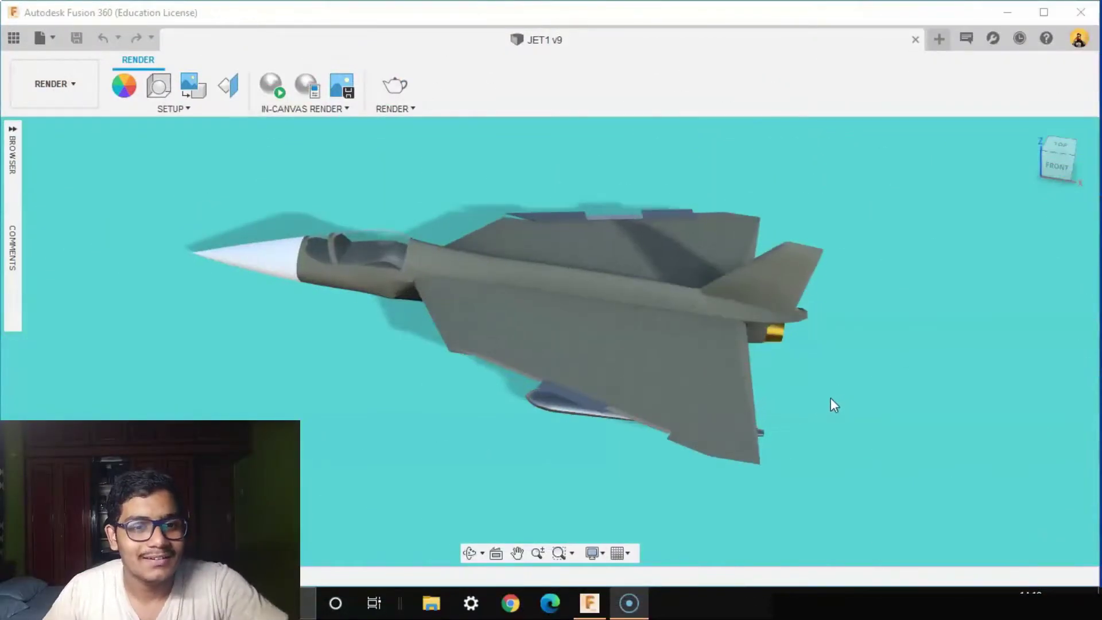
# Examine the finished jet model's fuselage, wings and underwing missiles from above and below
pyautogui.keyDown('shift'); pyautogui.moveTo(835, 405); pyautogui.dragTo(845, 370, button='middle'); pyautogui.keyUp('shift')
pyautogui.keyDown('shift'); pyautogui.moveTo(513, 366); pyautogui.dragTo(589, 309, button='middle'); pyautogui.keyUp('shift')
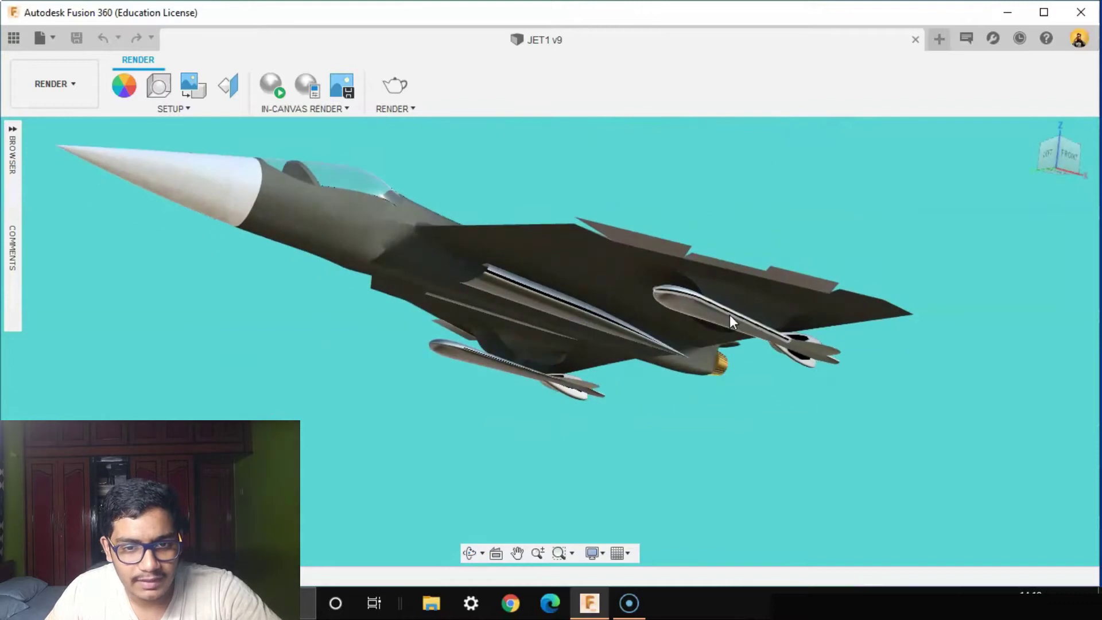
pyautogui.scroll(4, 753, 302)
pyautogui.scroll(-3, 723, 333)
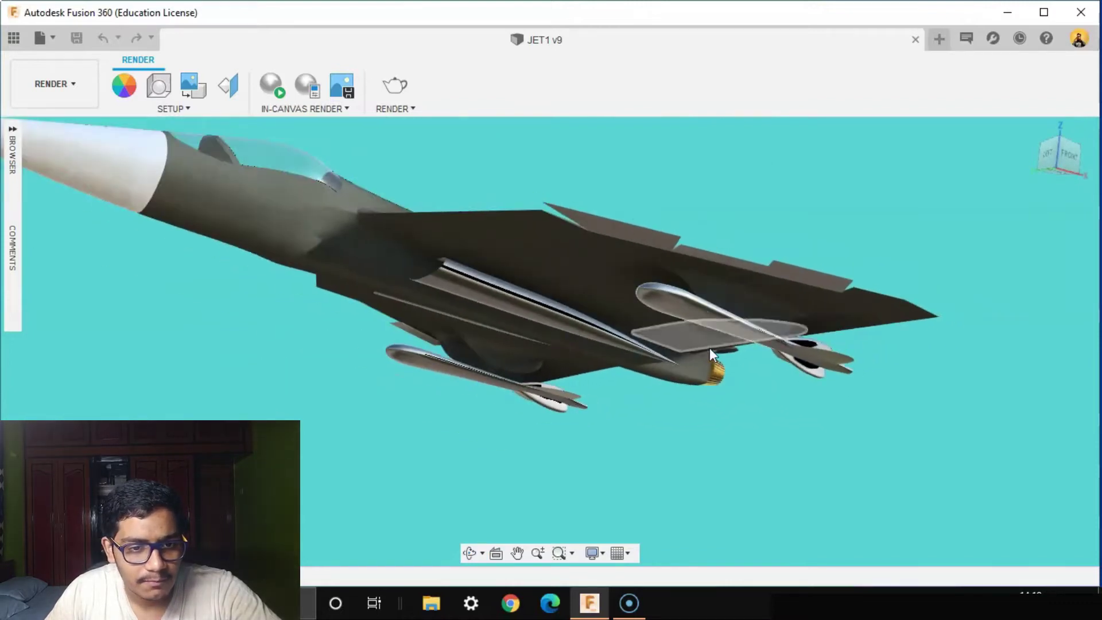
pyautogui.scroll(-5, 765, 421)
pyautogui.keyDown('shift'); pyautogui.moveTo(750, 460); pyautogui.dragTo(816, 416, button='middle'); pyautogui.keyUp('shift')
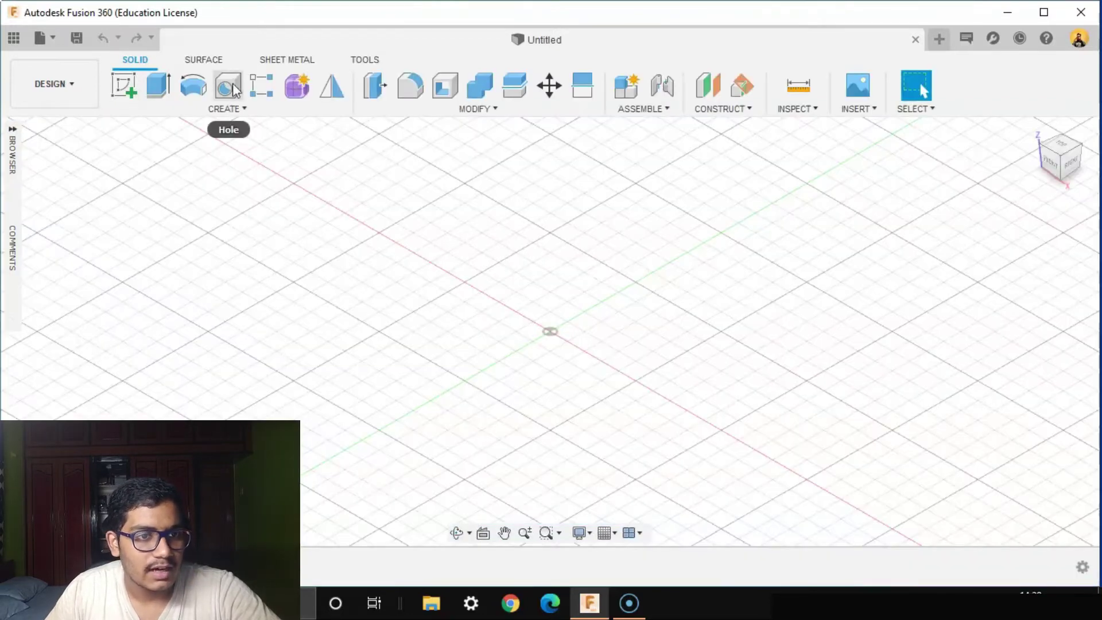
# Start a form and create a T-spline cylinder along the X axis from the origin, about 110 mm in diameter and 55 mm long
pyautogui.click(296, 87)
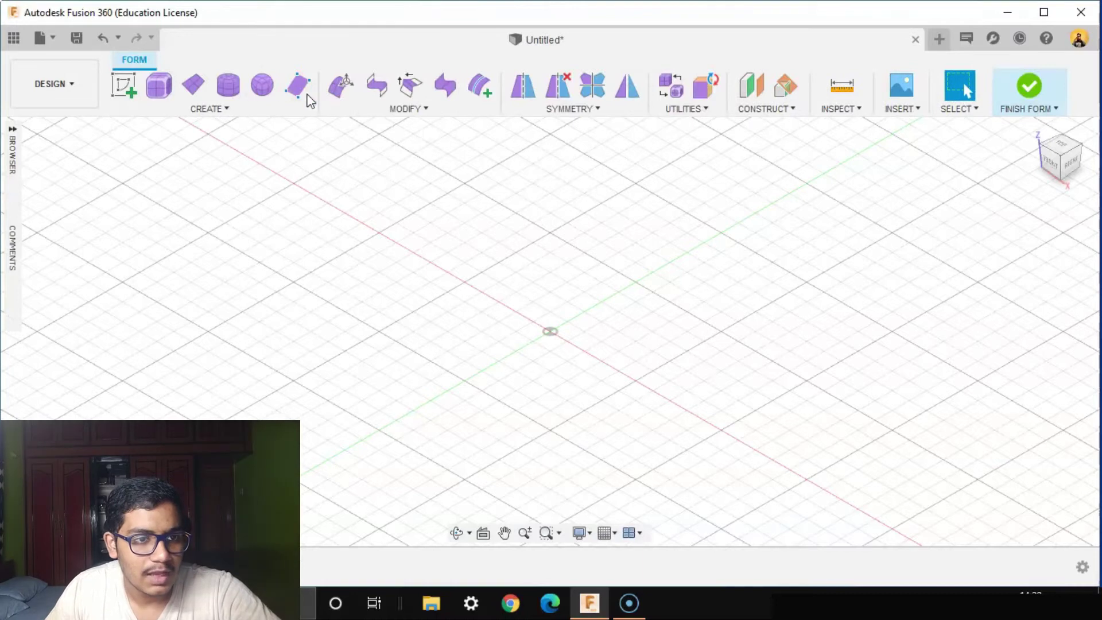
pyautogui.click(231, 89)
pyautogui.click(615, 260)
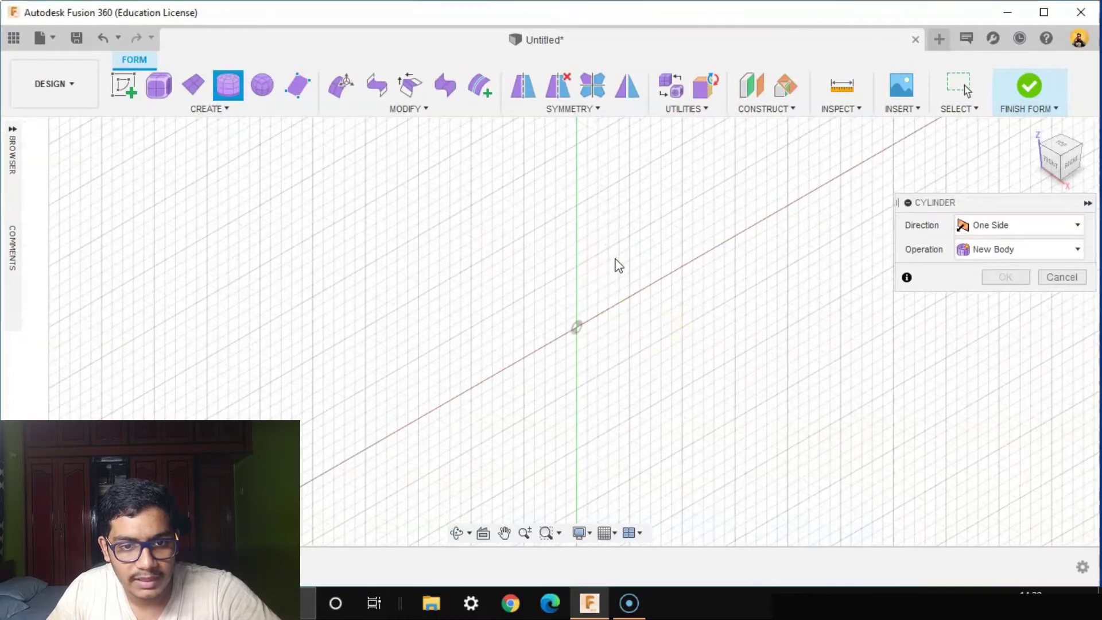
pyautogui.click(568, 326)
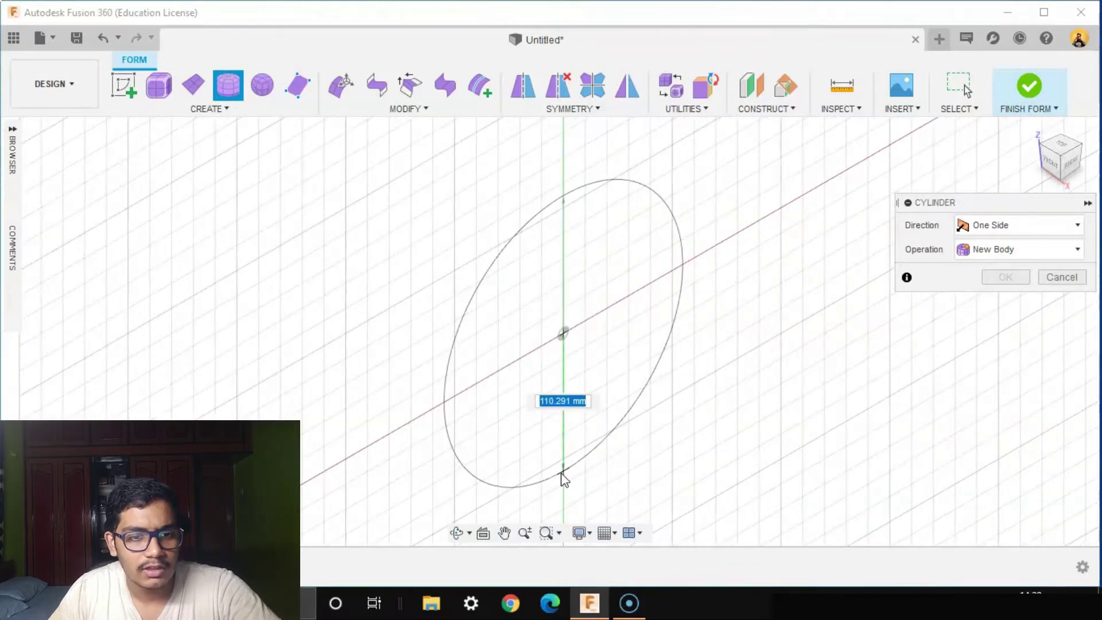
pyautogui.click(563, 478)
pyautogui.click(1058, 165)
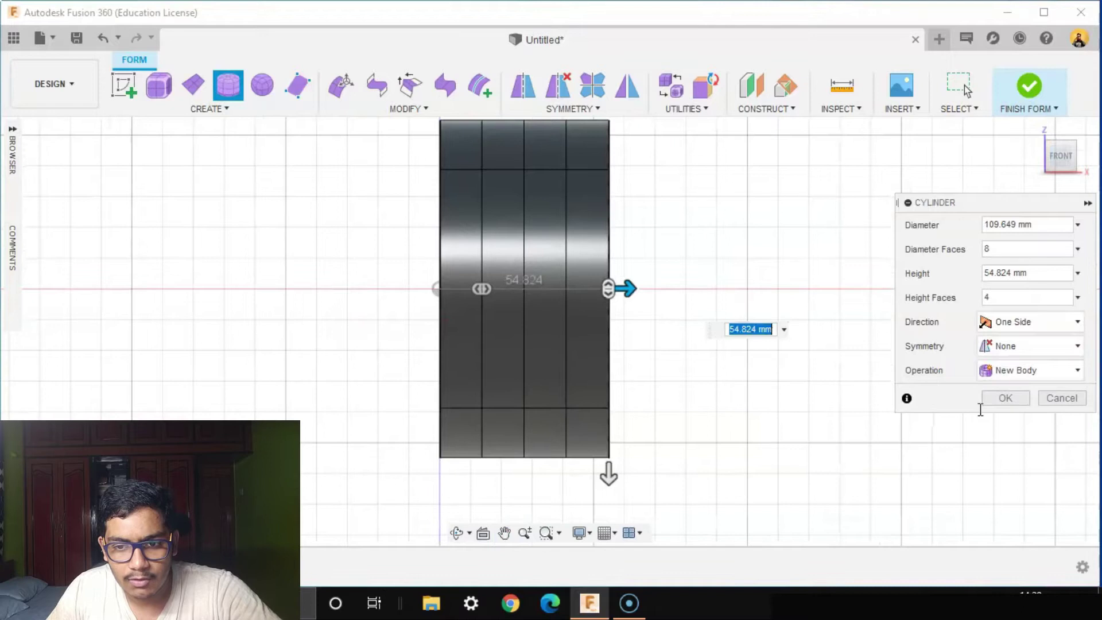
pyautogui.click(1005, 397)
# Scale the edge loop at the cylinder's rear end down uniformly to about 0.72 with Edit Form
pyautogui.click(341, 85)
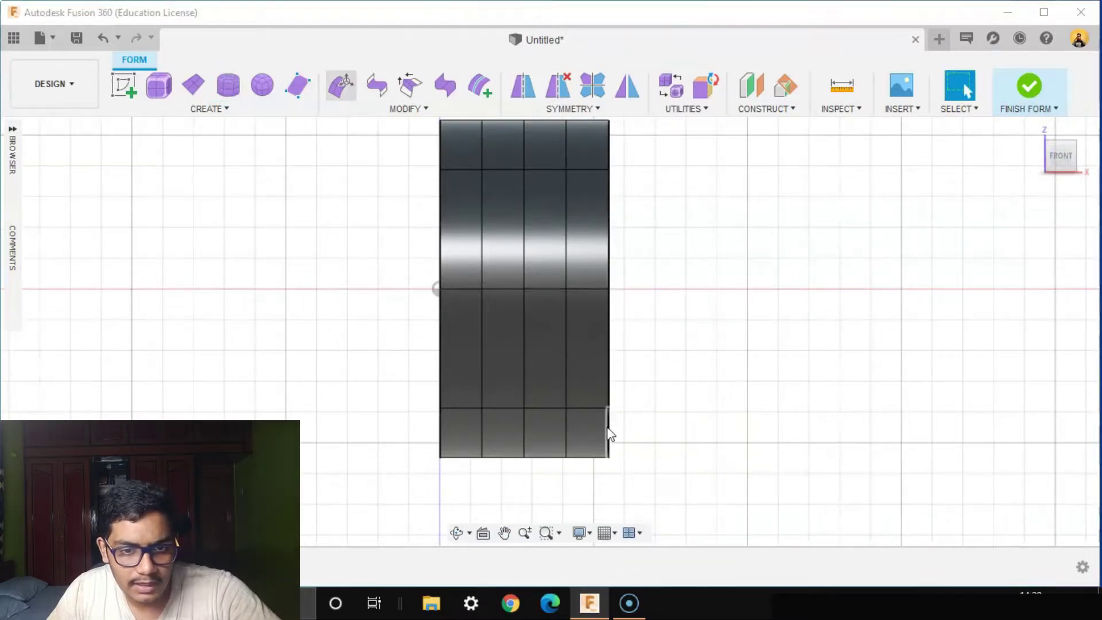
pyautogui.scroll(1, 605, 402)
pyautogui.click(609, 385)
pyautogui.doubleClick(609, 385)
pyautogui.scroll(-1, 587, 402)
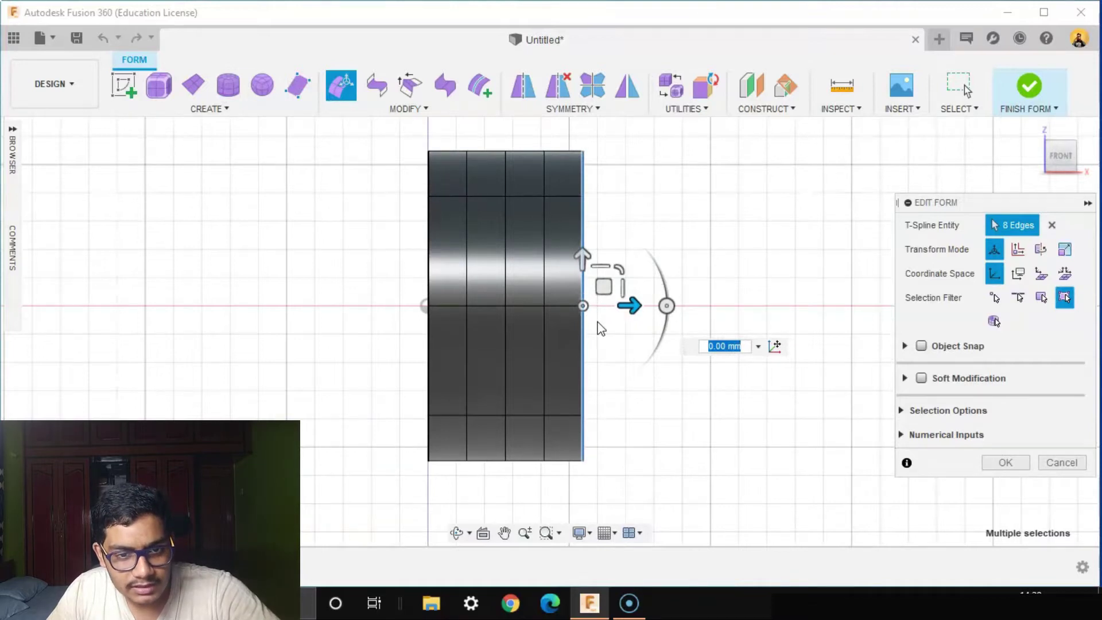
pyautogui.moveTo(590, 310); pyautogui.dragTo(584, 304)
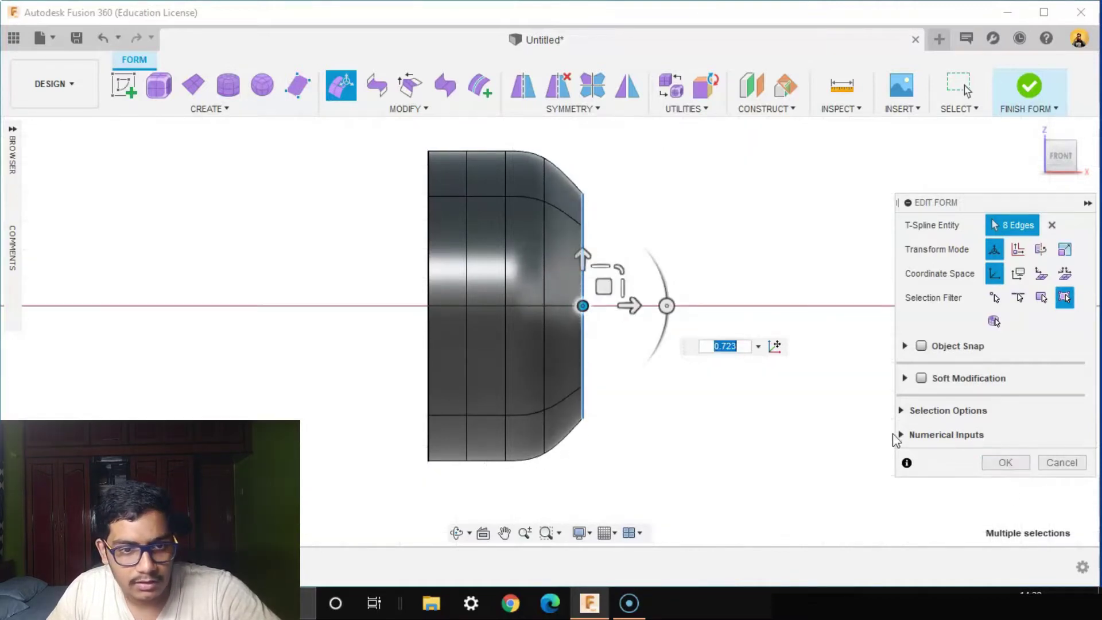
# Select the whole open edge loop at the cylinder's front end and extrude a first section forward along the axis
pyautogui.click(333, 332)
pyautogui.click(429, 360)
pyautogui.scroll(-2, 428, 363)
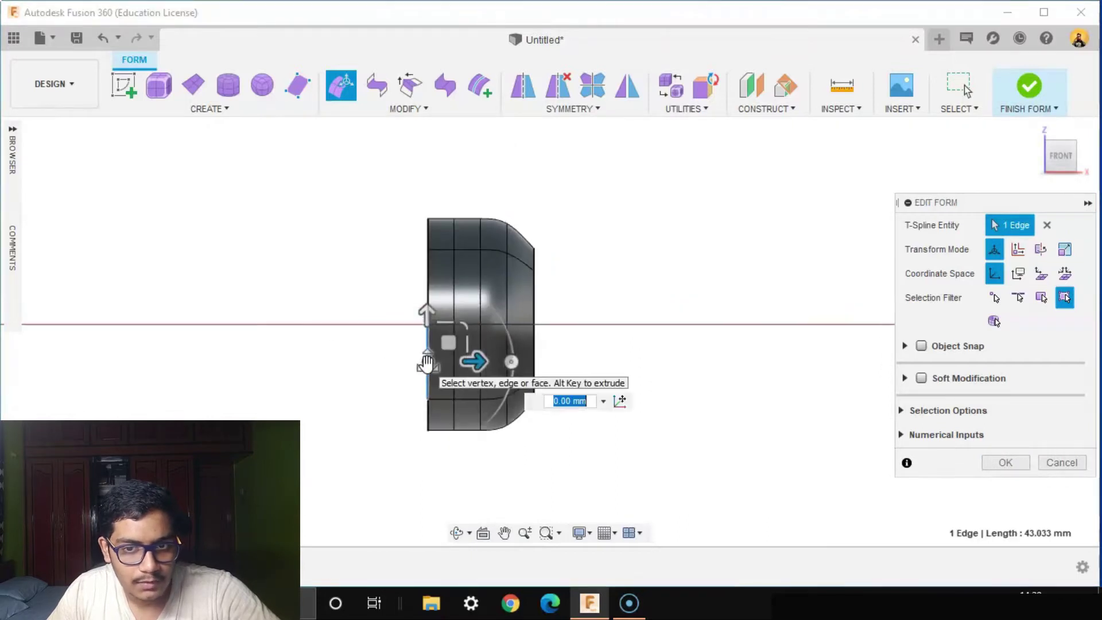
pyautogui.click(666, 350)
pyautogui.scroll(1, 304, 374)
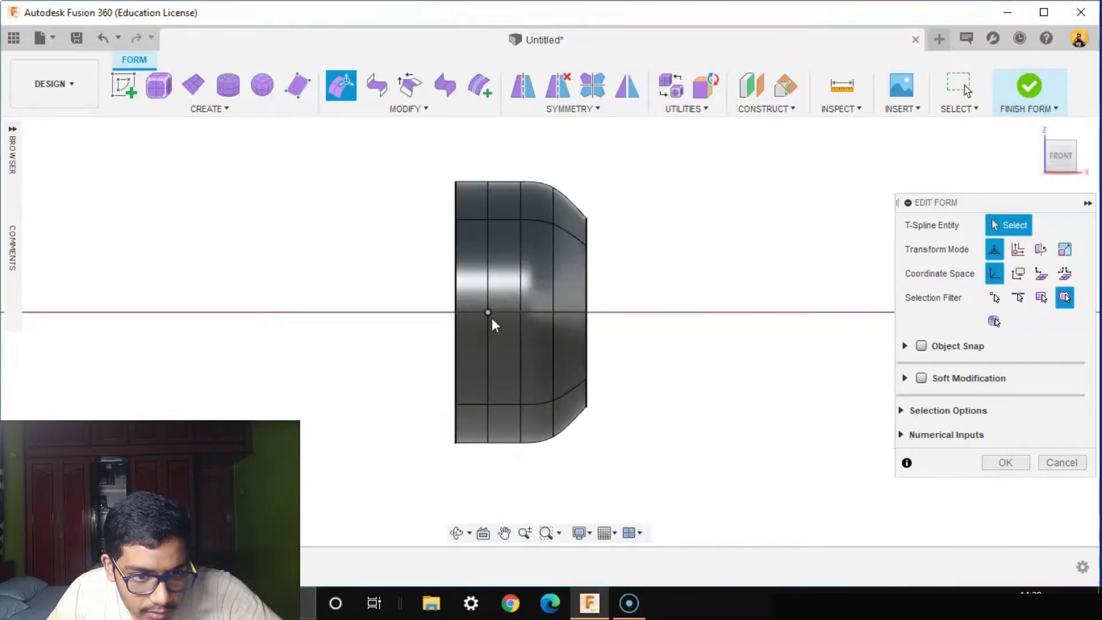
pyautogui.doubleClick(457, 356)
pyautogui.scroll(-3, 466, 356)
pyautogui.moveTo(490, 349); pyautogui.dragTo(705, 355, button='middle')
pyautogui.scroll(1, 706, 355)
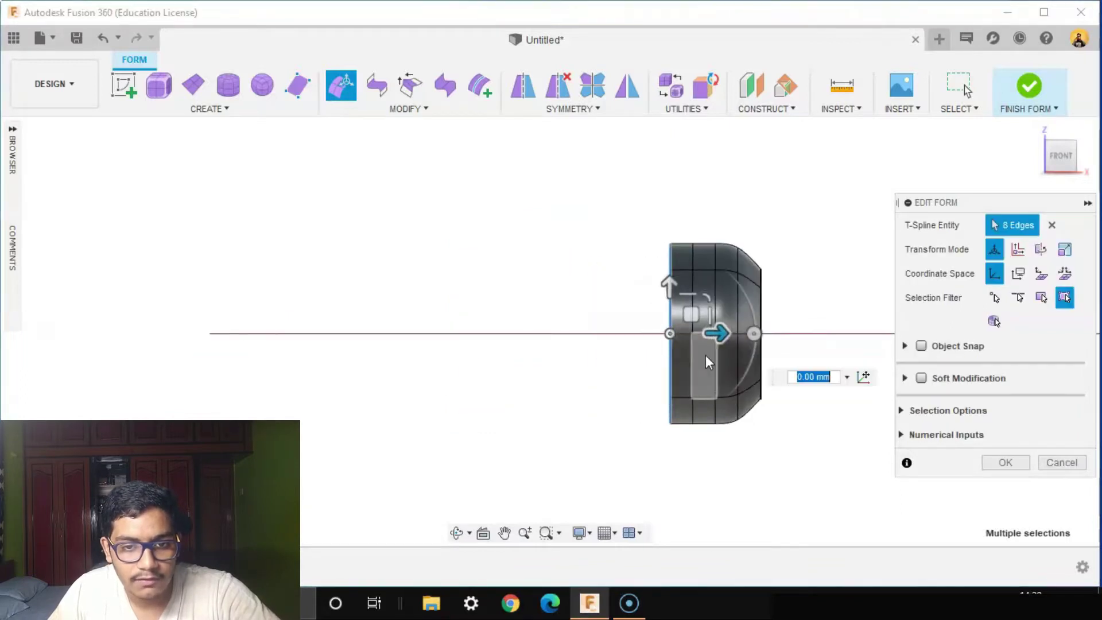
pyautogui.moveTo(717, 334); pyautogui.dragTo(242, 334)
# Lengthen the fuselage by extruding the front edge loop forward in further sections, making the last one 175 mm long
pyautogui.scroll(-2, 406, 390)
pyautogui.moveTo(406, 390); pyautogui.dragTo(647, 394, button='middle')
pyautogui.moveTo(532, 351); pyautogui.dragTo(301, 354)
pyautogui.scroll(-2, 725, 414)
pyautogui.moveTo(725, 414); pyautogui.dragTo(687, 370, button='middle')
pyautogui.moveTo(421, 325); pyautogui.dragTo(276, 325)
pyautogui.scroll(-1, 660, 467)
pyautogui.scroll(2, 590, 427)
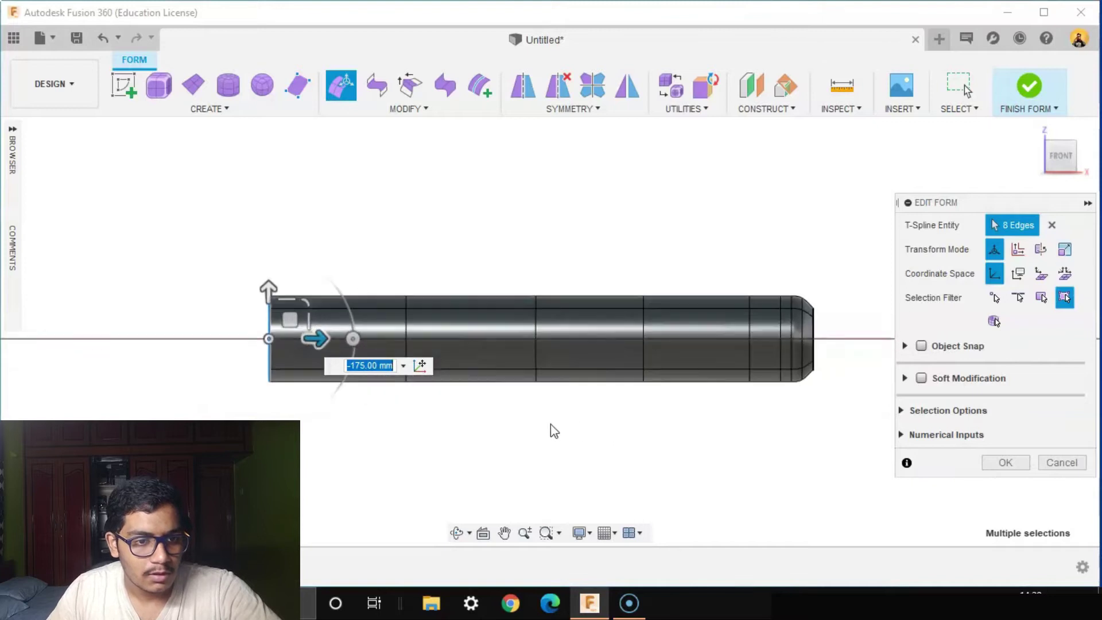
# Taper the fuselage's front edge loop into a pointed nose by scaling it to 0
pyautogui.moveTo(531, 430); pyautogui.dragTo(425, 443, button='middle')
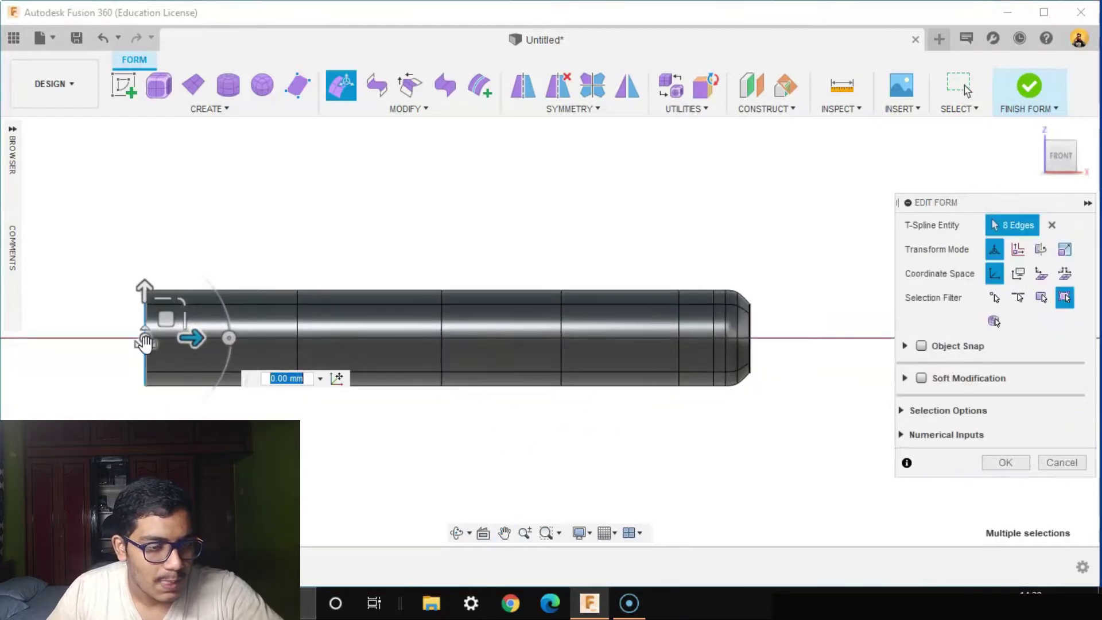
pyautogui.moveTo(147, 345); pyautogui.dragTo(122, 310)
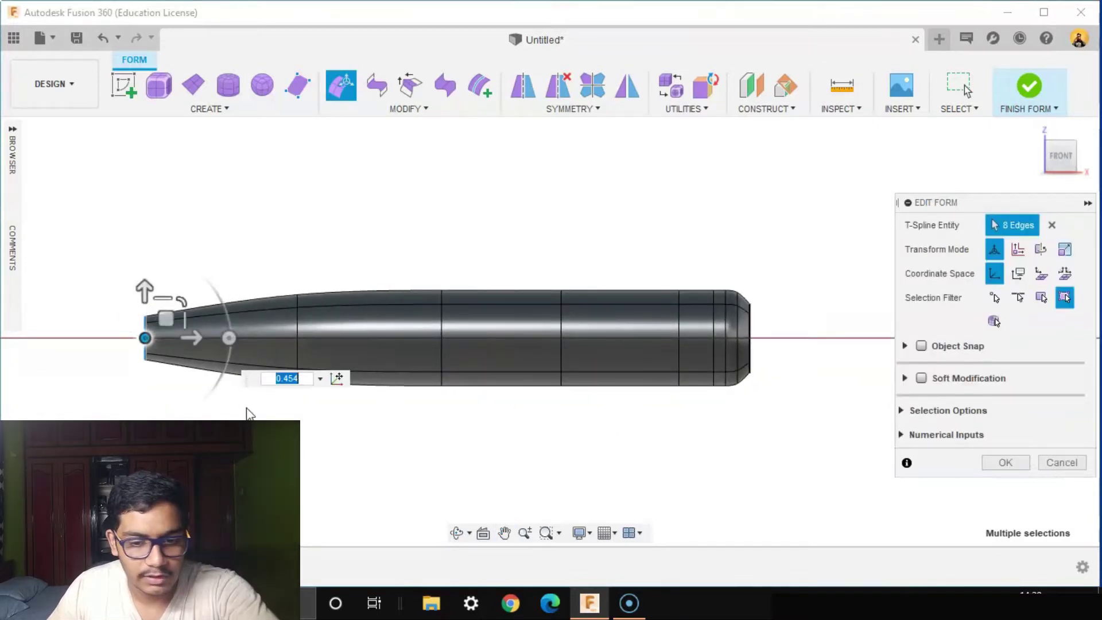
pyautogui.press('Return')
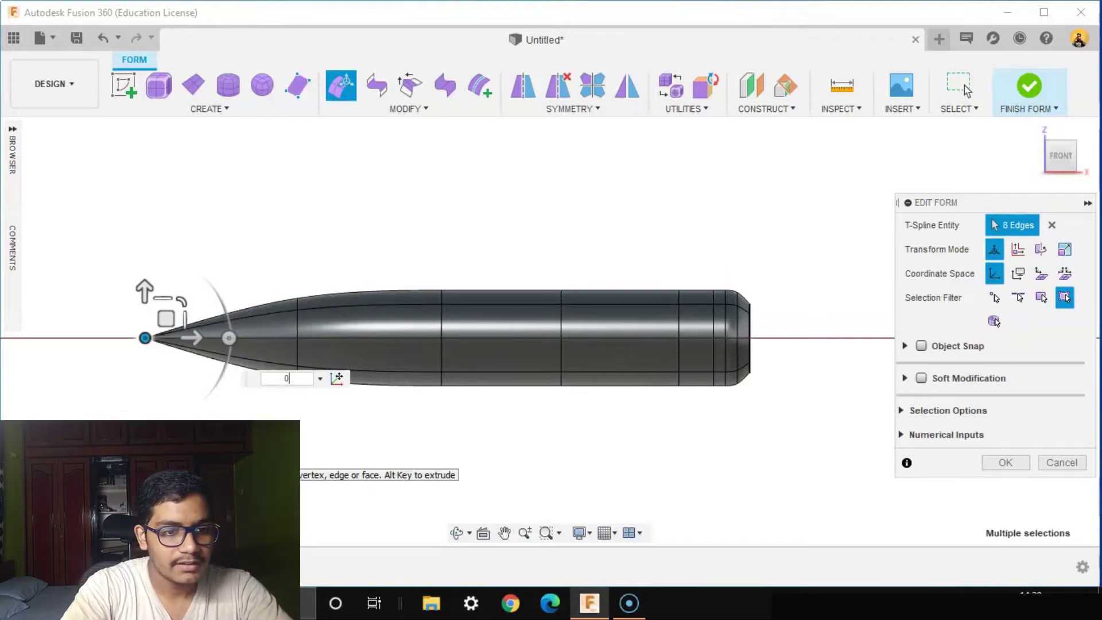
pyautogui.press('Return')
# Insert a single edge loop behind the first loop at the nose's base, at location -0.196
pyautogui.scroll(1, 322, 437)
pyautogui.moveTo(587, 471); pyautogui.dragTo(520, 472, button='middle')
pyautogui.click(480, 86)
pyautogui.scroll(1, 165, 357)
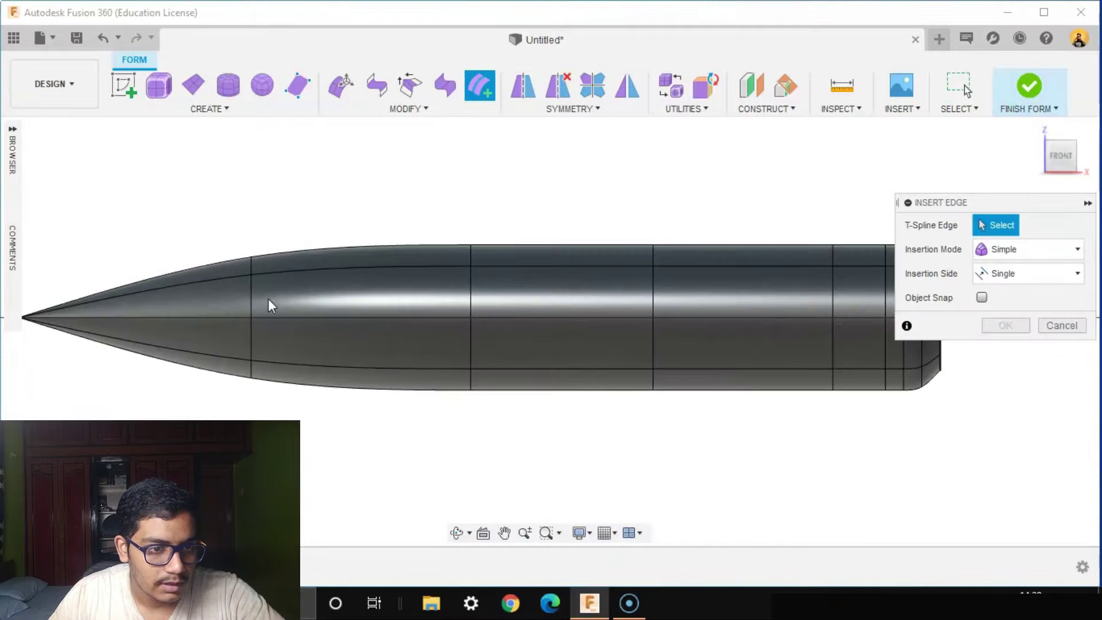
pyautogui.moveTo(250, 294); pyautogui.dragTo(539, 325)
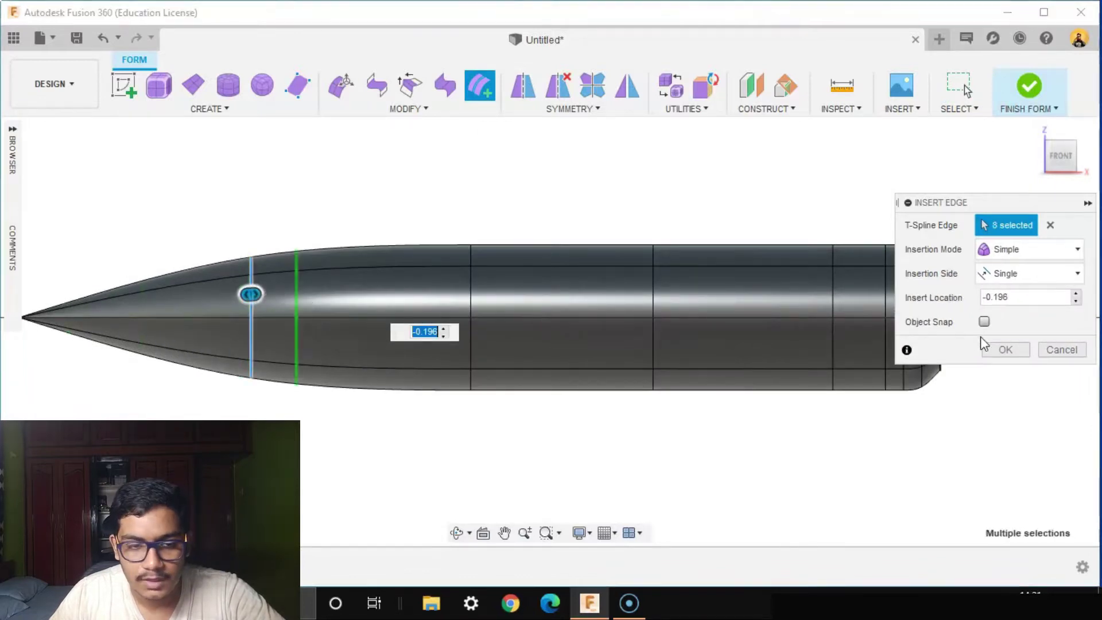
pyautogui.click(1005, 350)
# Insert another edge loop on the fuselage, a short distance behind the next loop aft of the nose
pyautogui.scroll(-3, 831, 384)
pyautogui.scroll(1, 583, 433)
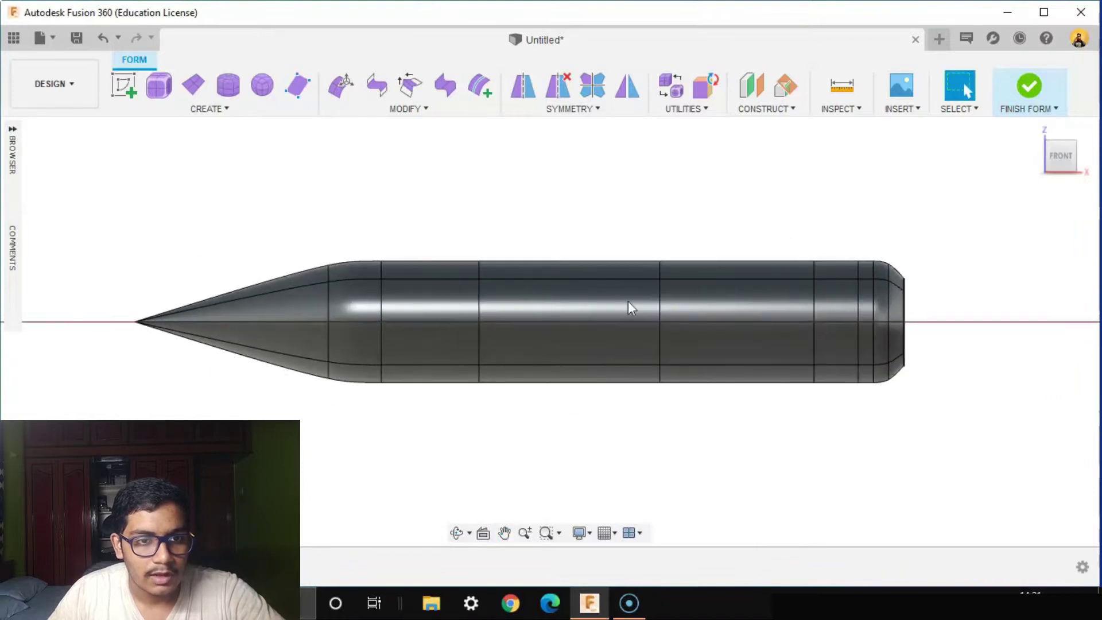
pyautogui.click(480, 87)
pyautogui.doubleClick(479, 296)
pyautogui.moveTo(499, 301); pyautogui.dragTo(537, 311)
pyautogui.click(1005, 350)
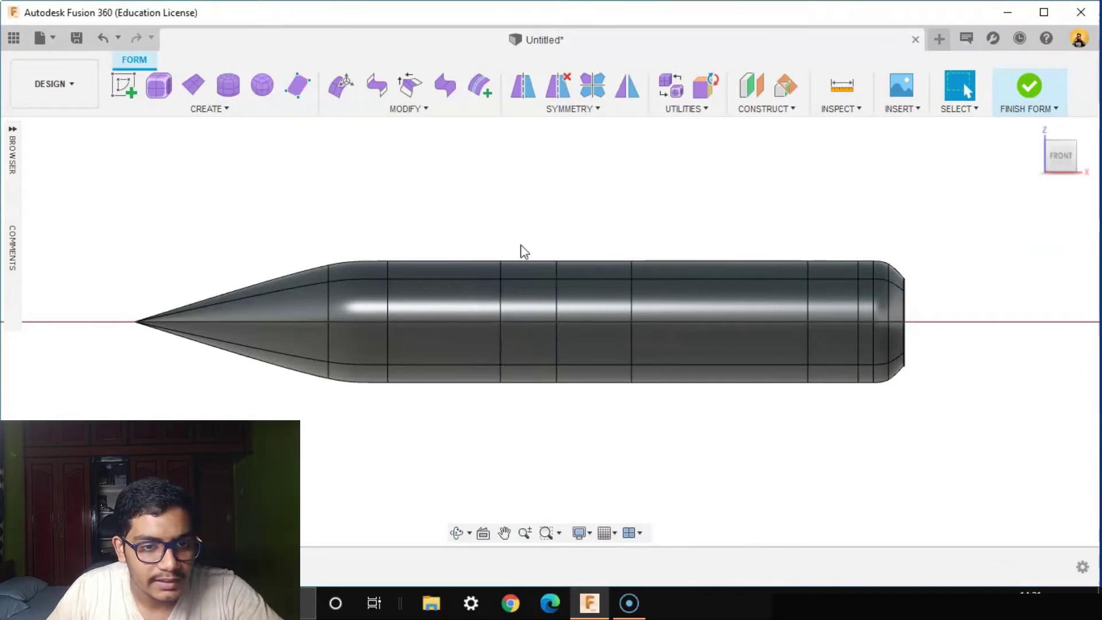
# Pull the top vertex of the loop ahead of the newly inserted one upward to raise a cockpit bump
pyautogui.scroll(2, 516, 255)
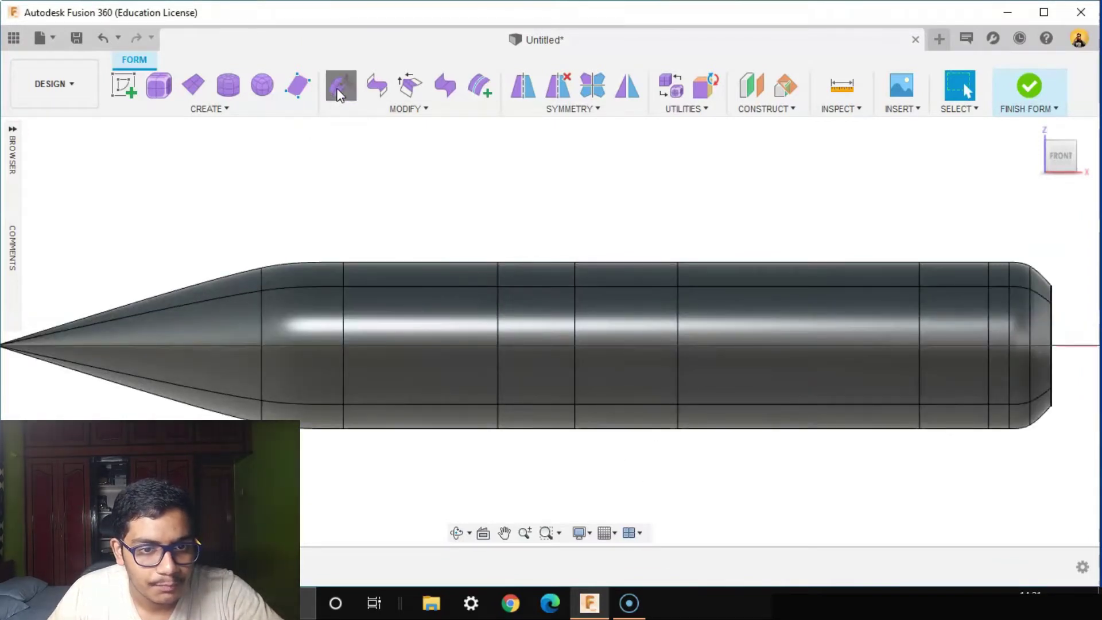
pyautogui.click(340, 91)
pyautogui.click(496, 261)
pyautogui.scroll(2, 529, 313)
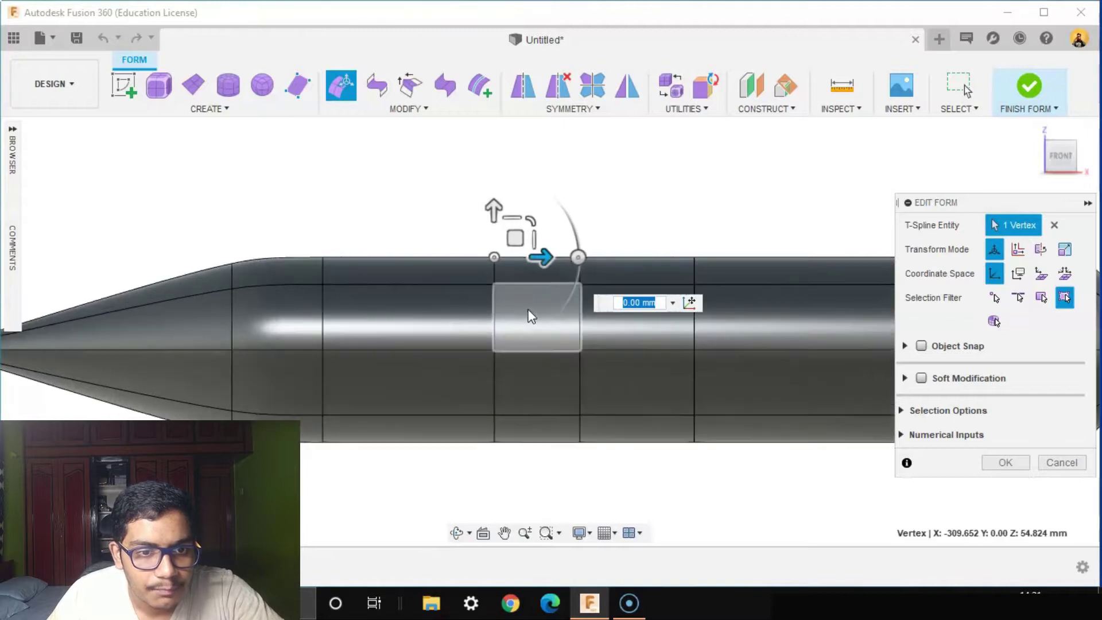
pyautogui.scroll(-2, 492, 262)
pyautogui.scroll(-3, 567, 332)
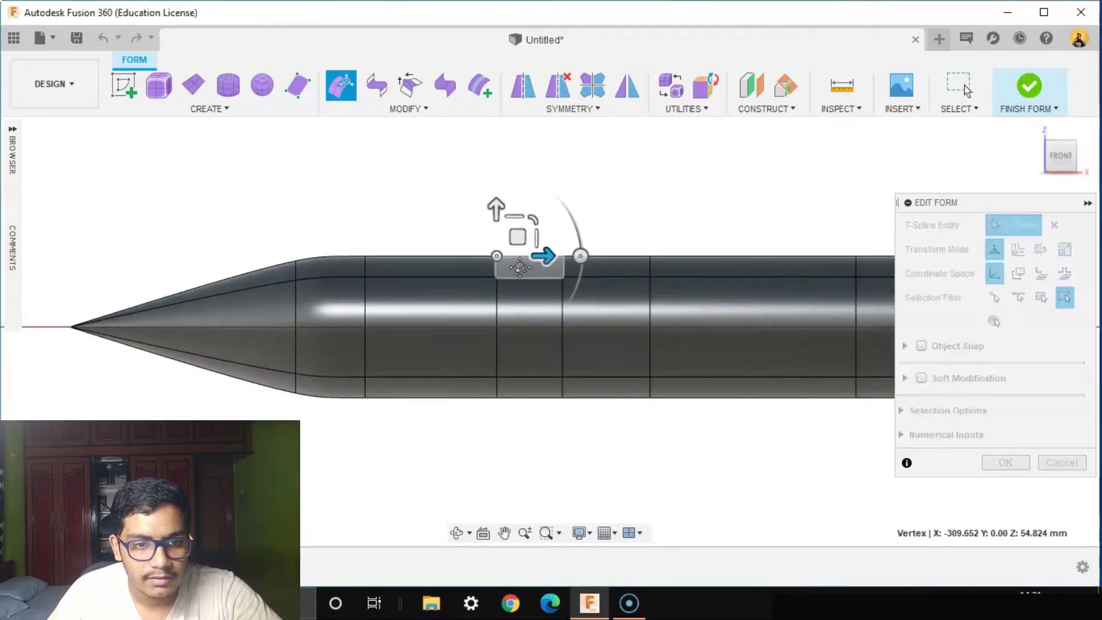
pyautogui.scroll(3, 495, 310)
pyautogui.moveTo(495, 310); pyautogui.dragTo(504, 163)
# Raise the vertex in front of the cockpit bump, shift the peak vertex about 12.5 mm back and 20 mm up, and readjust the front vertex
pyautogui.click(345, 311)
pyautogui.moveTo(363, 291); pyautogui.dragTo(371, 259)
pyautogui.click(474, 256)
pyautogui.click(477, 257)
pyautogui.moveTo(499, 236); pyautogui.dragTo(514, 212)
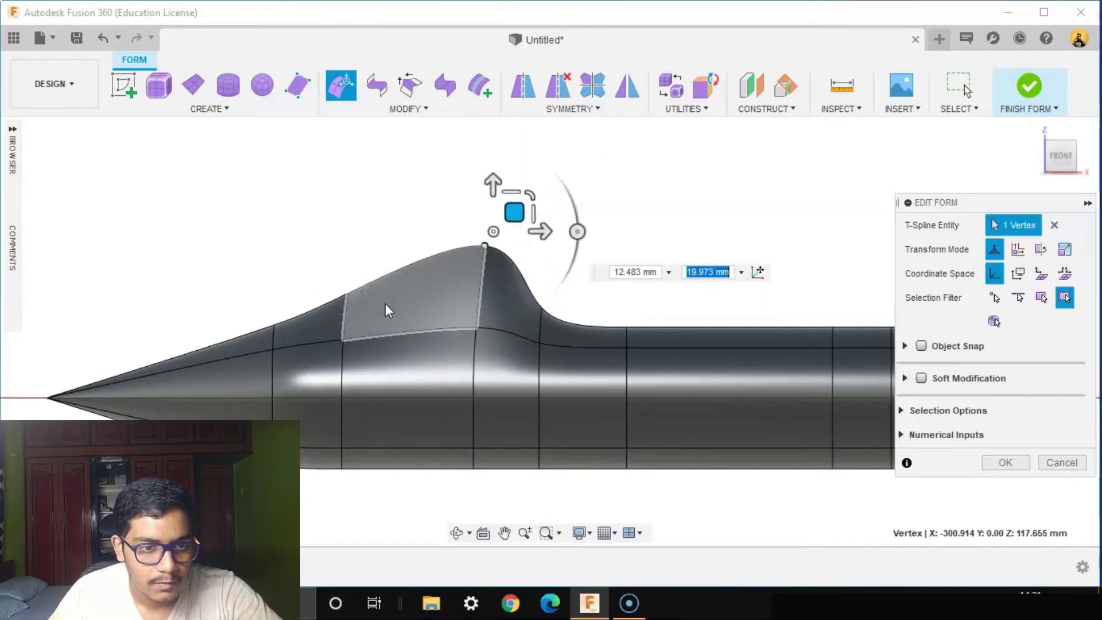
pyautogui.click(344, 294)
pyautogui.moveTo(367, 261); pyautogui.dragTo(361, 268)
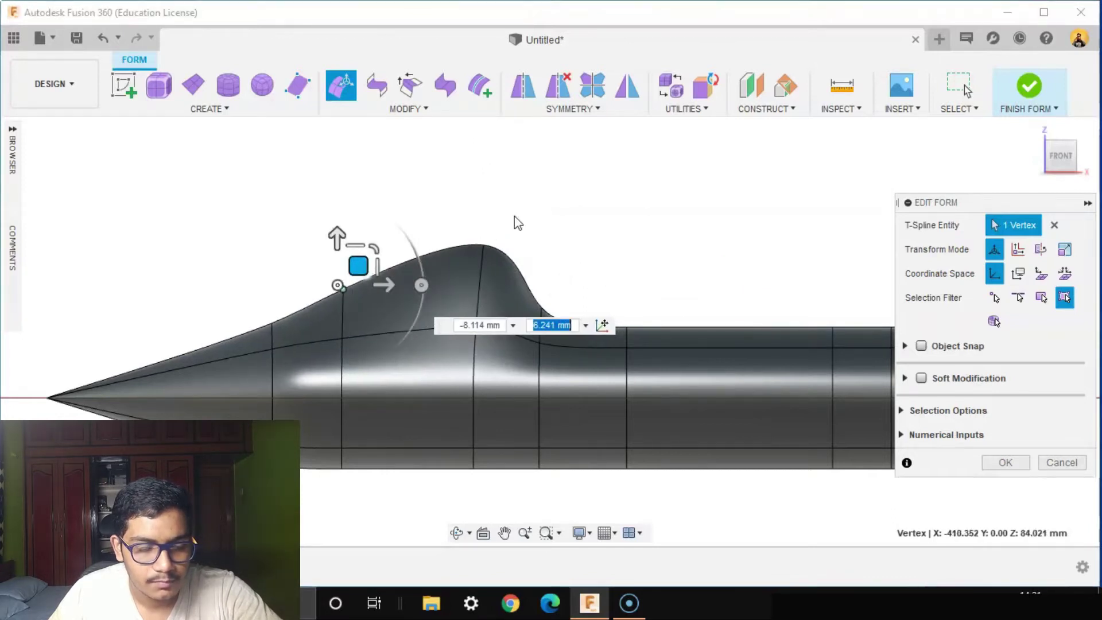
pyautogui.click(514, 216)
pyautogui.scroll(1, 688, 314)
pyautogui.moveTo(688, 315); pyautogui.dragTo(711, 351, button='middle')
pyautogui.scroll(-2, 695, 322)
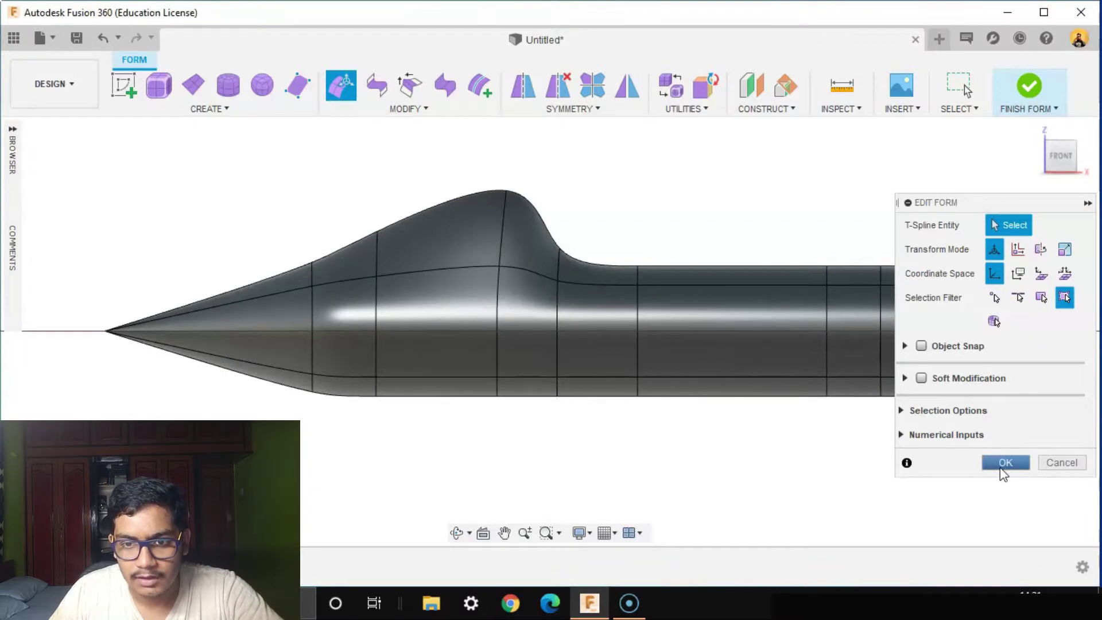
pyautogui.keyDown('shift'); pyautogui.moveTo(755, 492); pyautogui.dragTo(738, 404, button='middle'); pyautogui.keyUp('shift')
pyautogui.scroll(1, 449, 268)
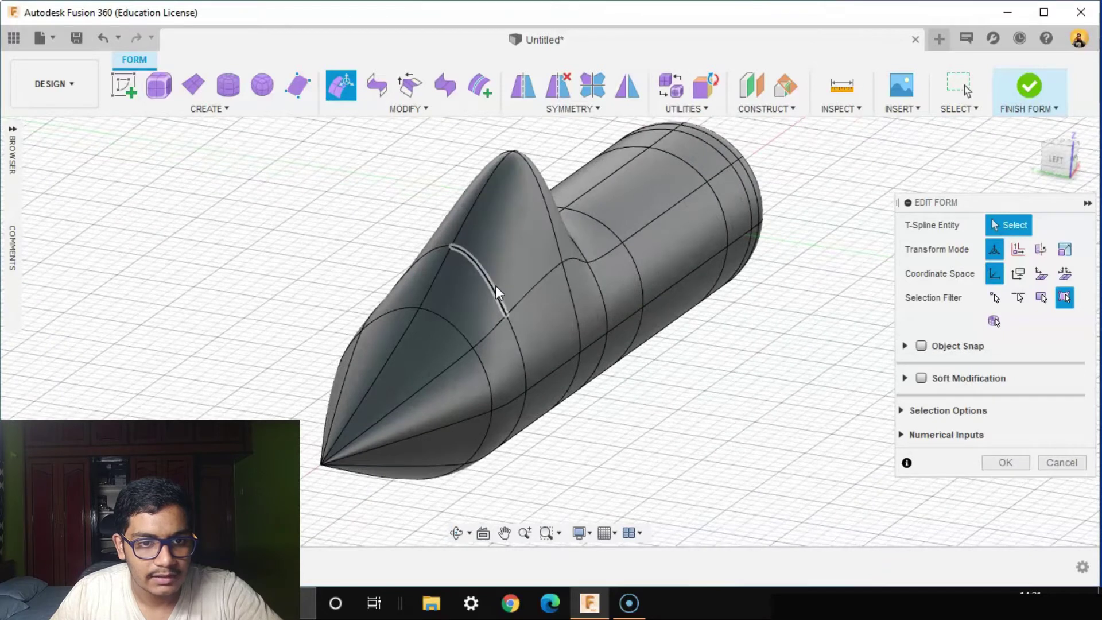
pyautogui.click(495, 289)
pyautogui.keyDown('ctrl'); pyautogui.click(553, 232); pyautogui.keyUp('ctrl')
pyautogui.keyDown('shift'); pyautogui.moveTo(667, 353); pyautogui.dragTo(719, 372, button='middle'); pyautogui.keyUp('shift')
pyautogui.click(738, 322)
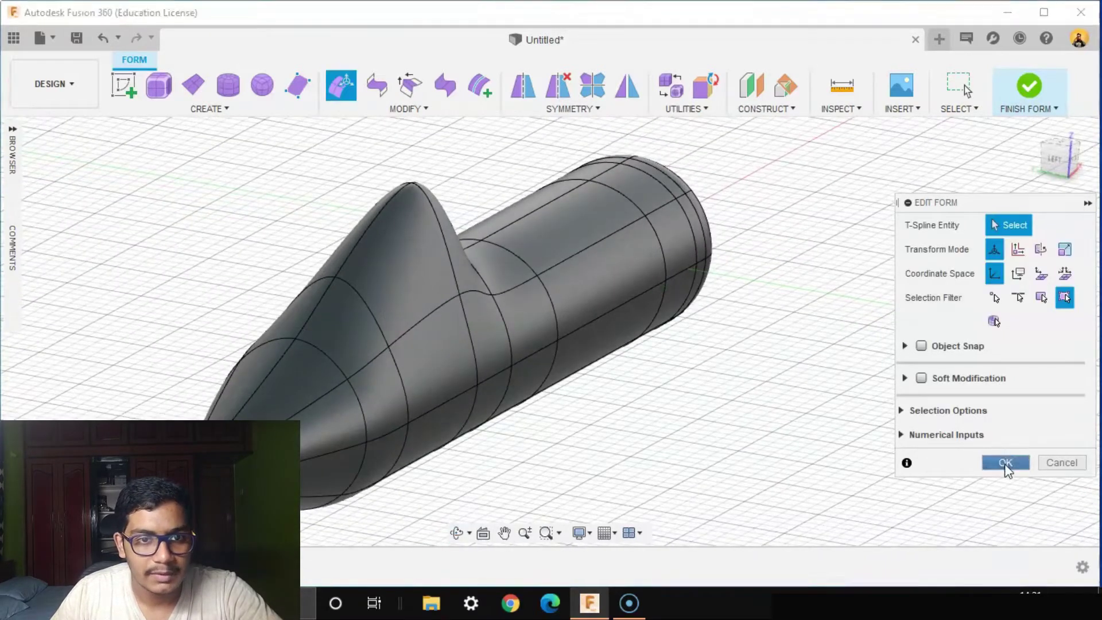
# Accept the form edits and apply internal mirror symmetry using the two upper faces on either side of the fuselage's centreline
pyautogui.click(1005, 462)
pyautogui.click(532, 95)
pyautogui.click(572, 230)
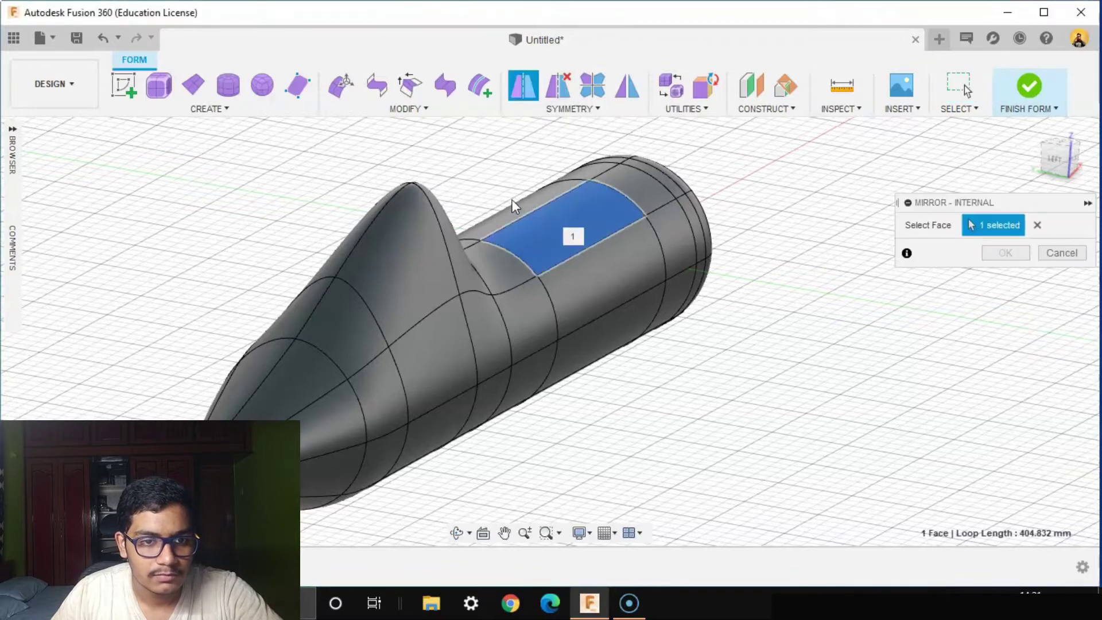
pyautogui.click(515, 223)
pyautogui.click(1005, 252)
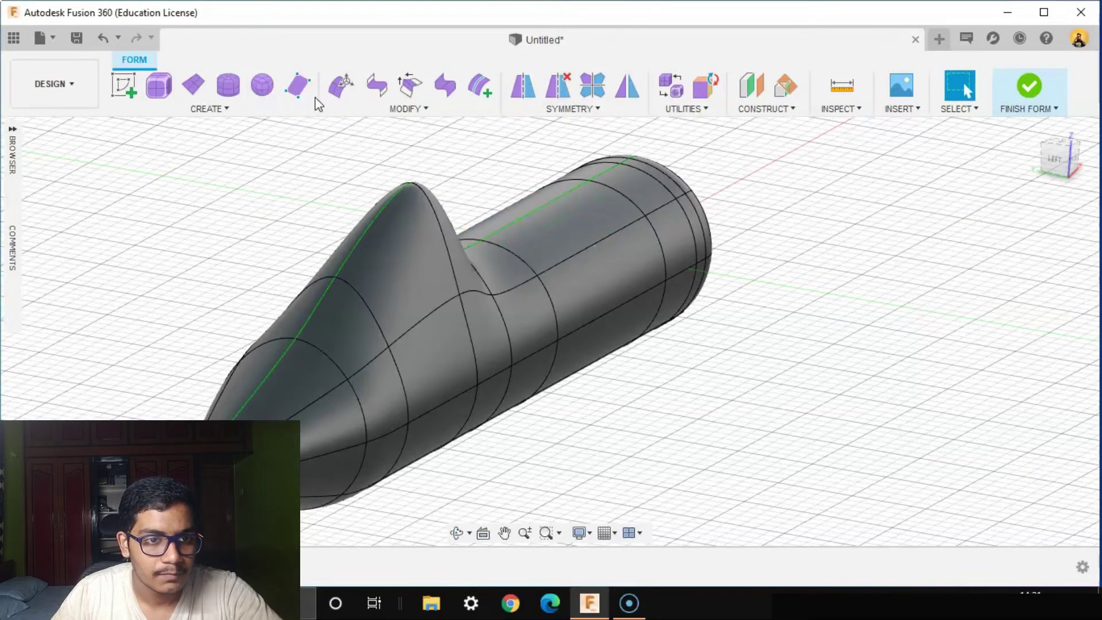
# Move the two upper side edges at the cockpit bump's front and peak outward together to widen it symmetrically
pyautogui.click(344, 89)
pyautogui.scroll(1, 327, 353)
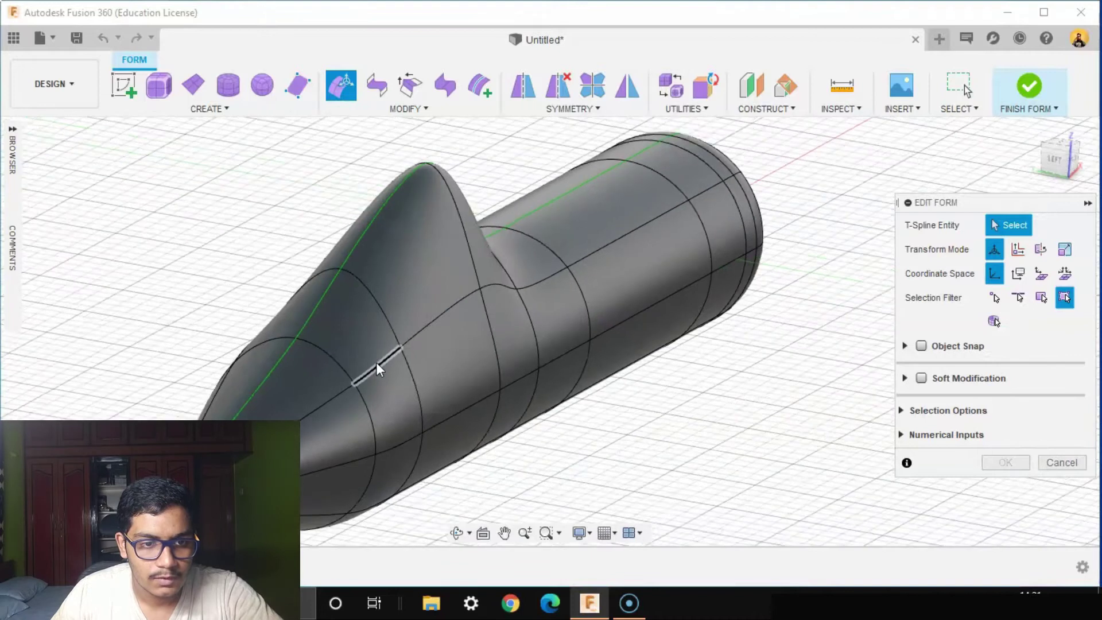
pyautogui.click(344, 368)
pyautogui.keyDown('shift'); pyautogui.click(388, 326); pyautogui.keyUp('shift')
pyautogui.keyDown('shift'); pyautogui.moveTo(428, 359); pyautogui.dragTo(440, 361, button='middle'); pyautogui.keyUp('shift')
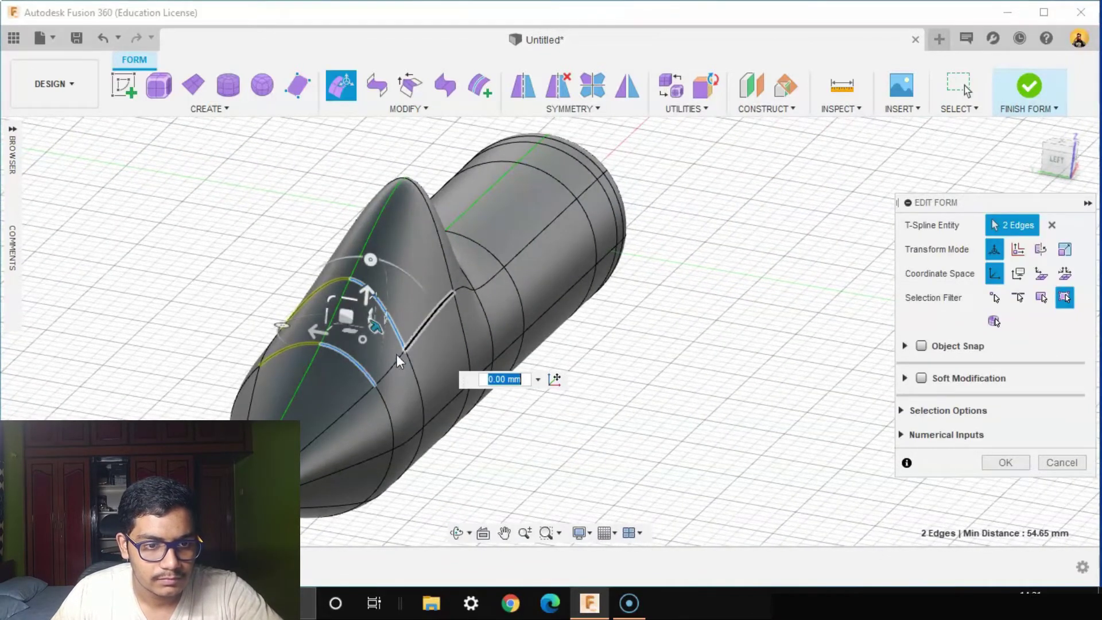
pyautogui.keyDown('shift'); pyautogui.click(357, 369); pyautogui.keyUp('shift')
pyautogui.keyDown('shift'); pyautogui.click(450, 276); pyautogui.keyUp('shift')
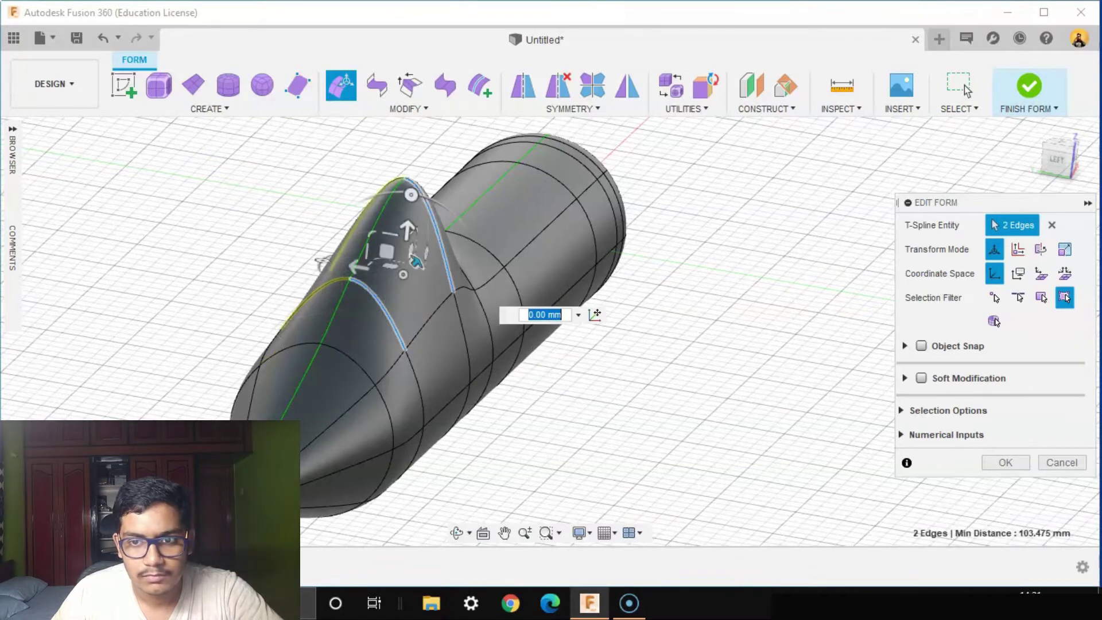
pyautogui.click(1052, 159)
pyautogui.click(1039, 166)
pyautogui.moveTo(378, 258); pyautogui.dragTo(412, 264)
pyautogui.keyDown('shift'); pyautogui.moveTo(655, 371); pyautogui.dragTo(707, 418, button='middle'); pyautogui.keyUp('shift')
pyautogui.click(1015, 465)
pyautogui.scroll(2, 460, 421)
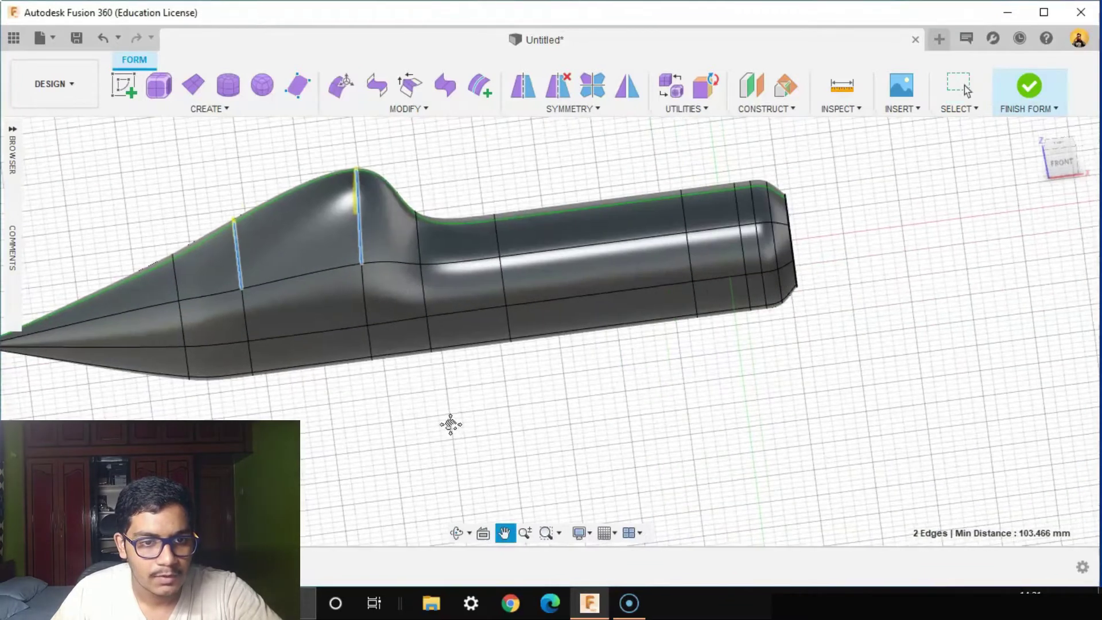
# Subdivide all faces of the whole fuselage form using the Exact insert mode
pyautogui.scroll(-2, 610, 413)
pyautogui.moveTo(610, 413); pyautogui.dragTo(573, 412, button='middle')
pyautogui.scroll(1, 573, 412)
pyautogui.scroll(-3, 542, 476)
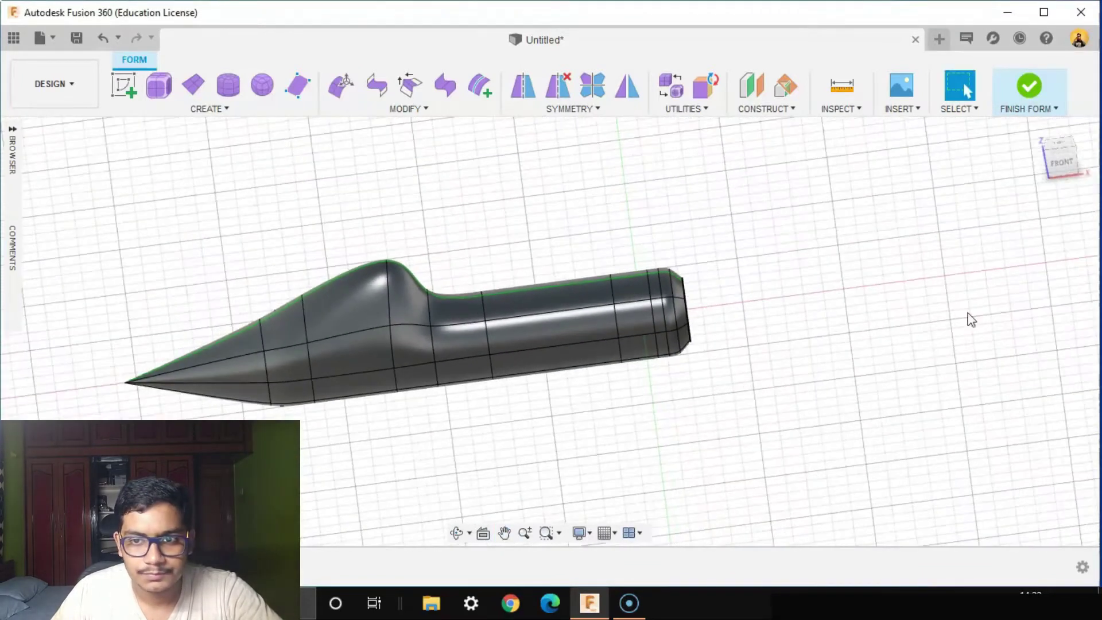
pyautogui.click(1064, 172)
pyautogui.moveTo(170, 220); pyautogui.dragTo(1093, 525)
pyautogui.click(423, 110)
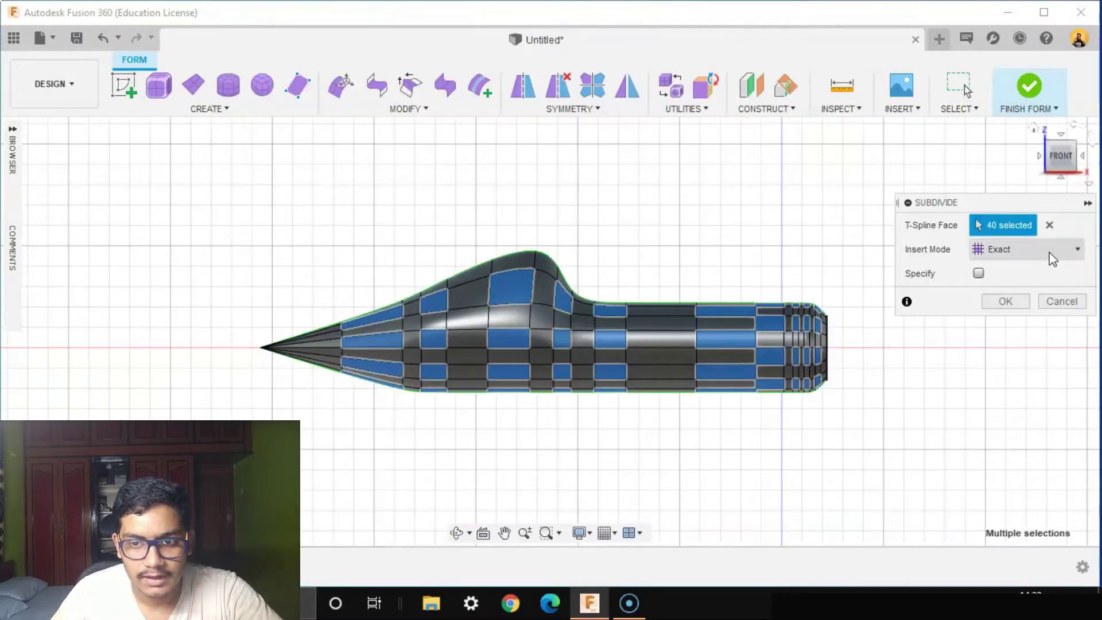
pyautogui.click(1007, 307)
# Pull the tail end section of the form straight back to lengthen the rear fuselage and accept the edit
pyautogui.scroll(1, 899, 339)
pyautogui.moveTo(896, 332); pyautogui.dragTo(814, 298, button='middle')
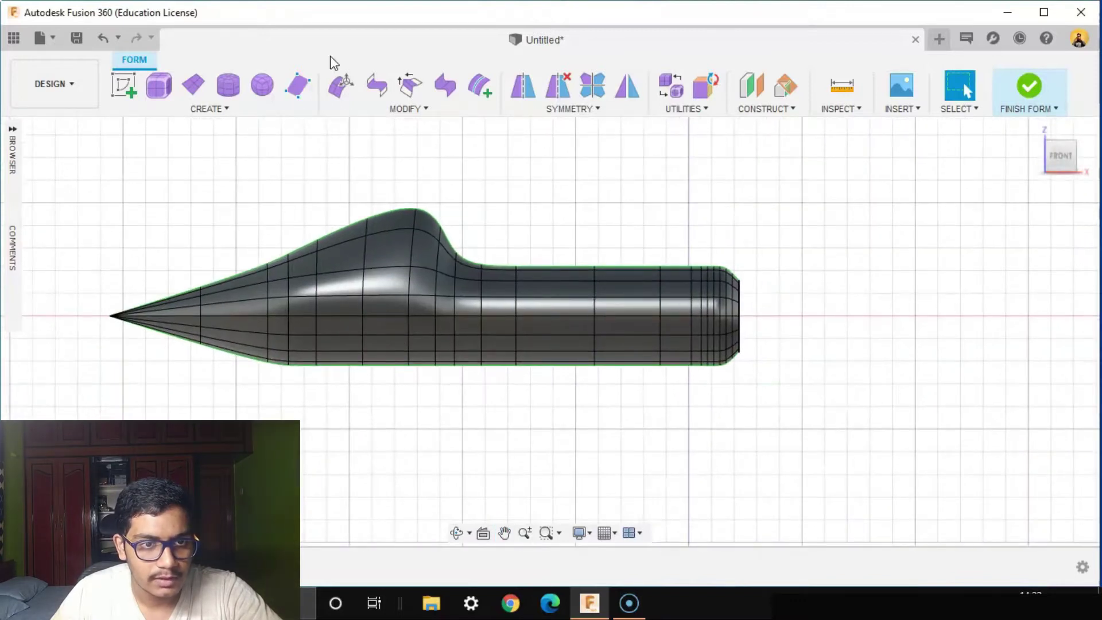
pyautogui.click(341, 85)
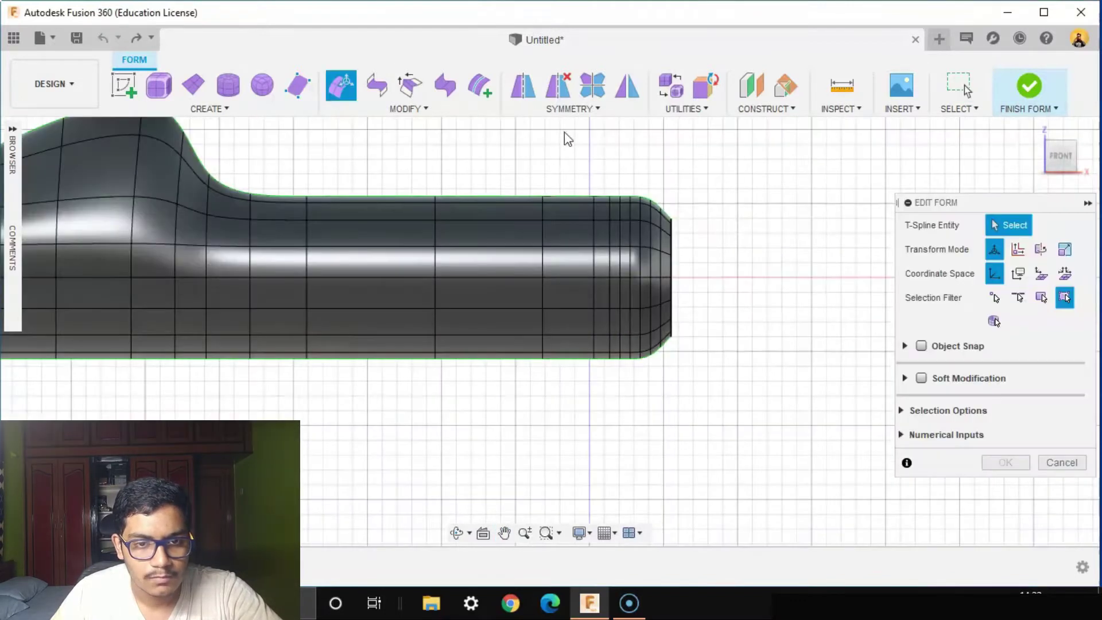
pyautogui.moveTo(564, 134); pyautogui.dragTo(746, 466)
pyautogui.scroll(-3, 720, 423)
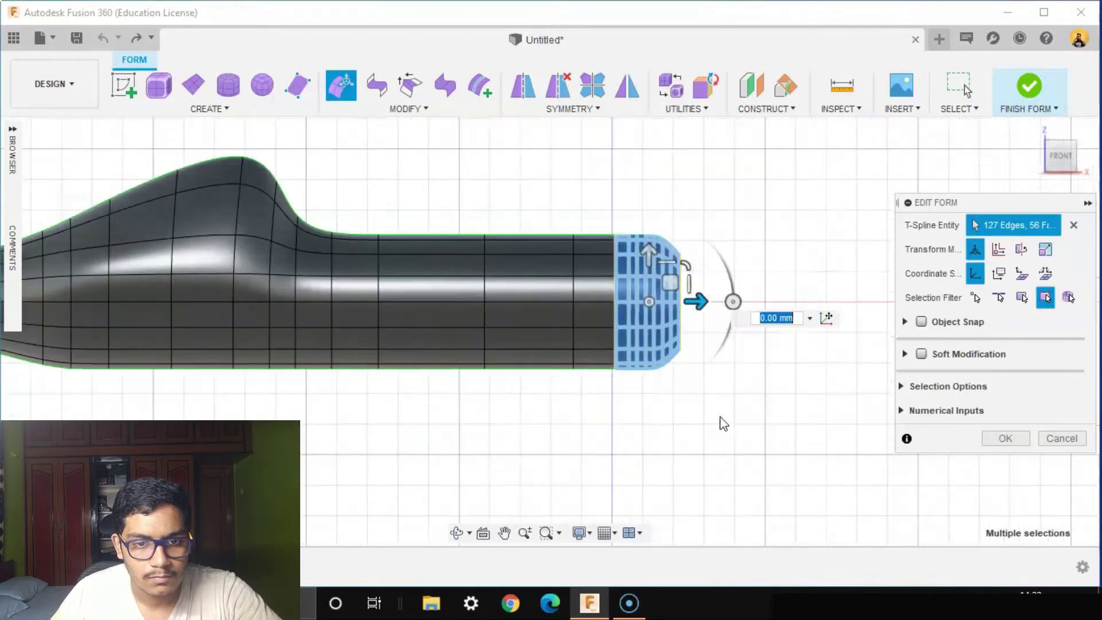
pyautogui.moveTo(737, 364); pyautogui.dragTo(859, 379)
pyautogui.scroll(-2, 637, 499)
pyautogui.click(635, 497)
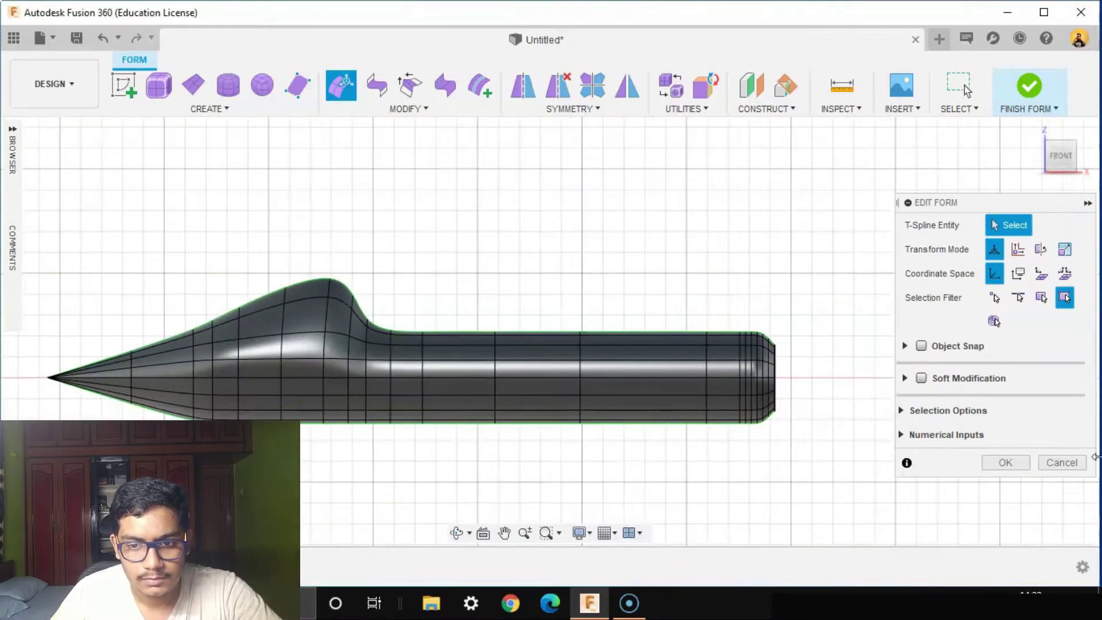
pyautogui.click(1001, 460)
# Pull eight vertices in two rows along the rear fuselage's side straight outward to start the mirrored wings, using translation only
pyautogui.scroll(2, 608, 479)
pyautogui.scroll(1, 608, 479)
pyautogui.moveTo(598, 458); pyautogui.dragTo(786, 439, button='middle')
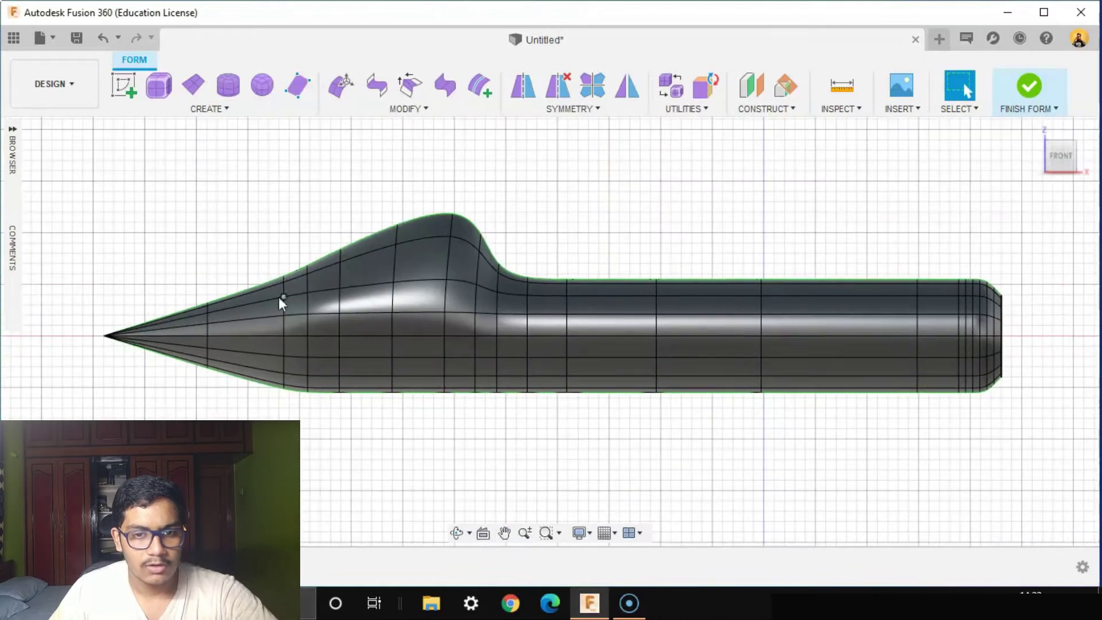
pyautogui.click(341, 85)
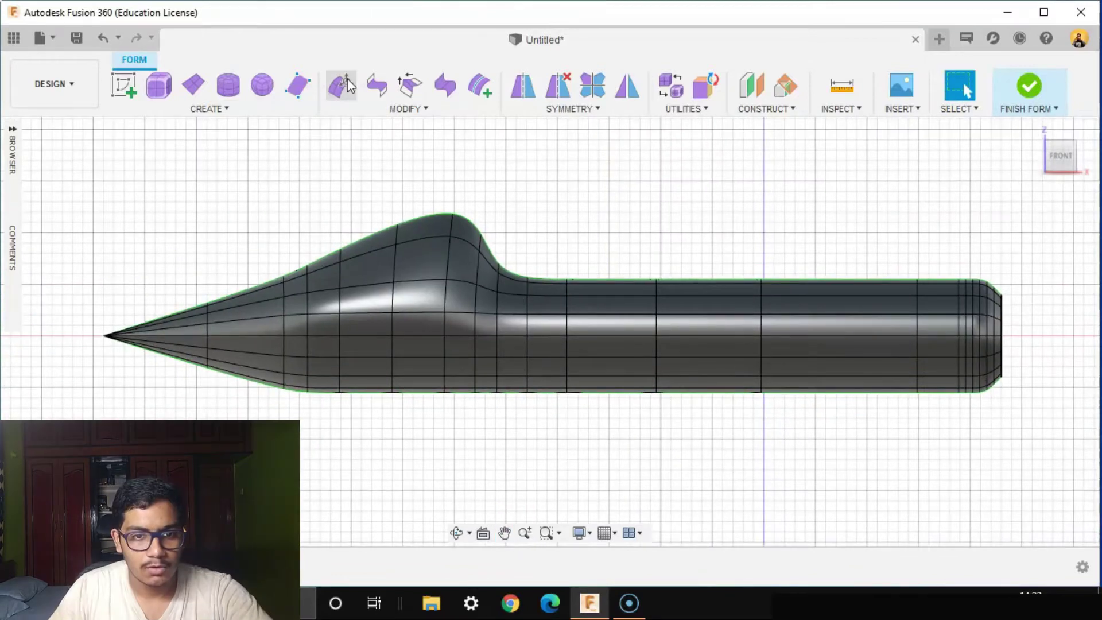
pyautogui.scroll(-1, 450, 435)
pyautogui.scroll(5, 351, 288)
pyautogui.click(349, 272)
pyautogui.keyDown('shift'); pyautogui.click(349, 302); pyautogui.keyUp('shift')
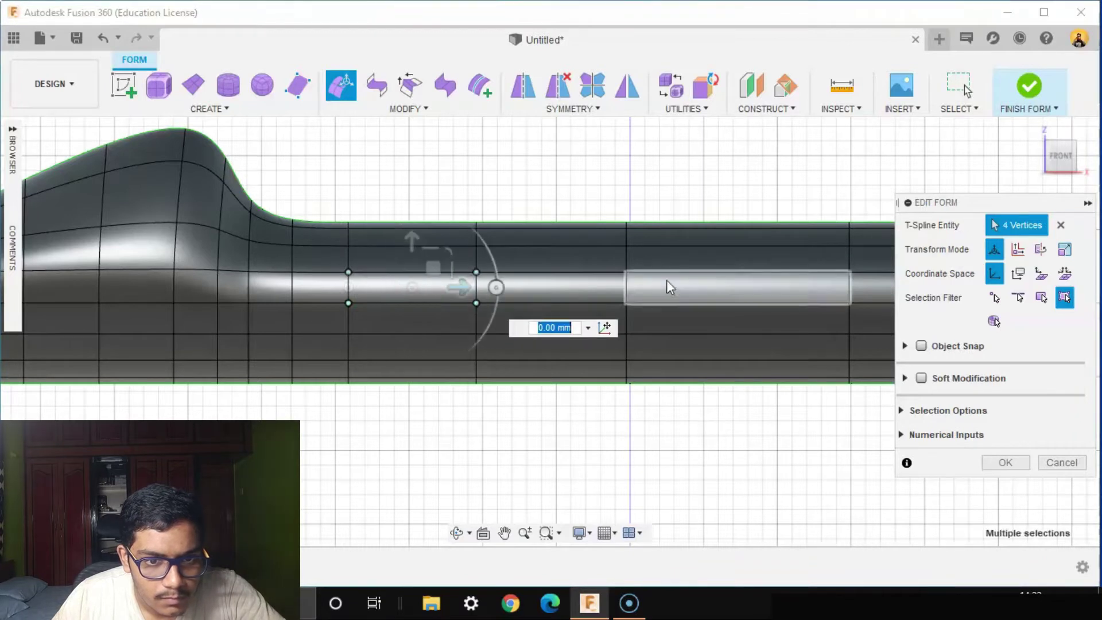
pyautogui.keyDown('shift'); pyautogui.click(626, 274); pyautogui.keyUp('shift')
pyautogui.keyDown('shift'); pyautogui.click(626, 303); pyautogui.keyUp('shift')
pyautogui.scroll(-1, 702, 312)
pyautogui.moveTo(701, 312); pyautogui.dragTo(509, 312, button='middle')
pyautogui.keyDown('shift'); pyautogui.click(643, 279); pyautogui.keyUp('shift')
pyautogui.keyDown('shift'); pyautogui.click(642, 307); pyautogui.keyUp('shift')
pyautogui.keyDown('shift'); pyautogui.moveTo(637, 415); pyautogui.dragTo(657, 485, button='middle'); pyautogui.keyUp('shift')
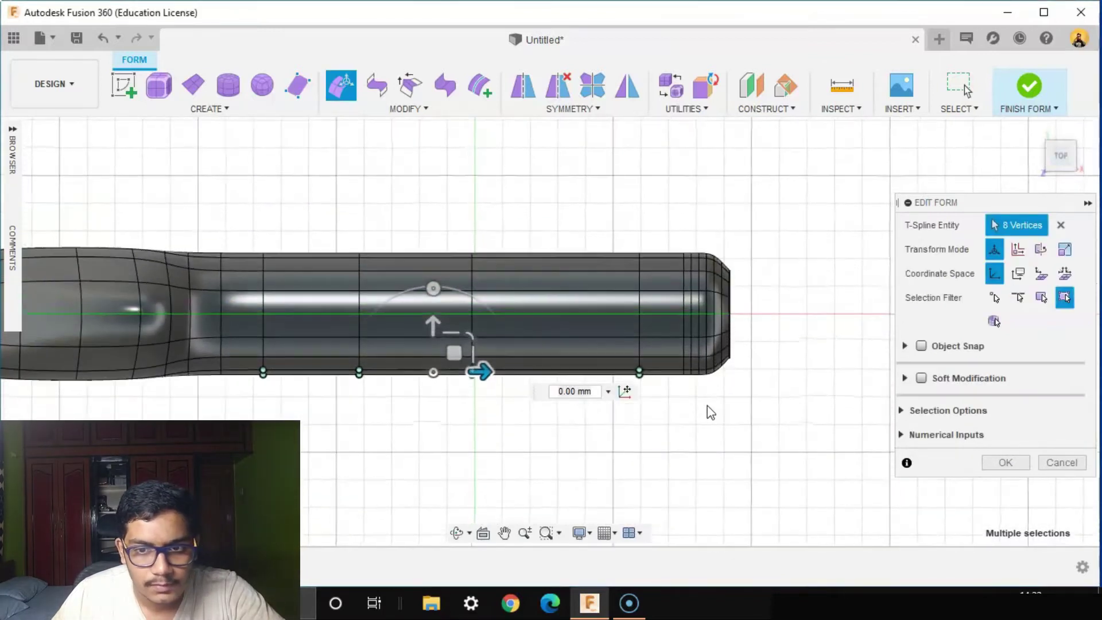
pyautogui.scroll(-2, 708, 411)
pyautogui.moveTo(709, 411); pyautogui.dragTo(747, 369, button='middle')
pyautogui.click(1017, 252)
pyautogui.scroll(2, 647, 408)
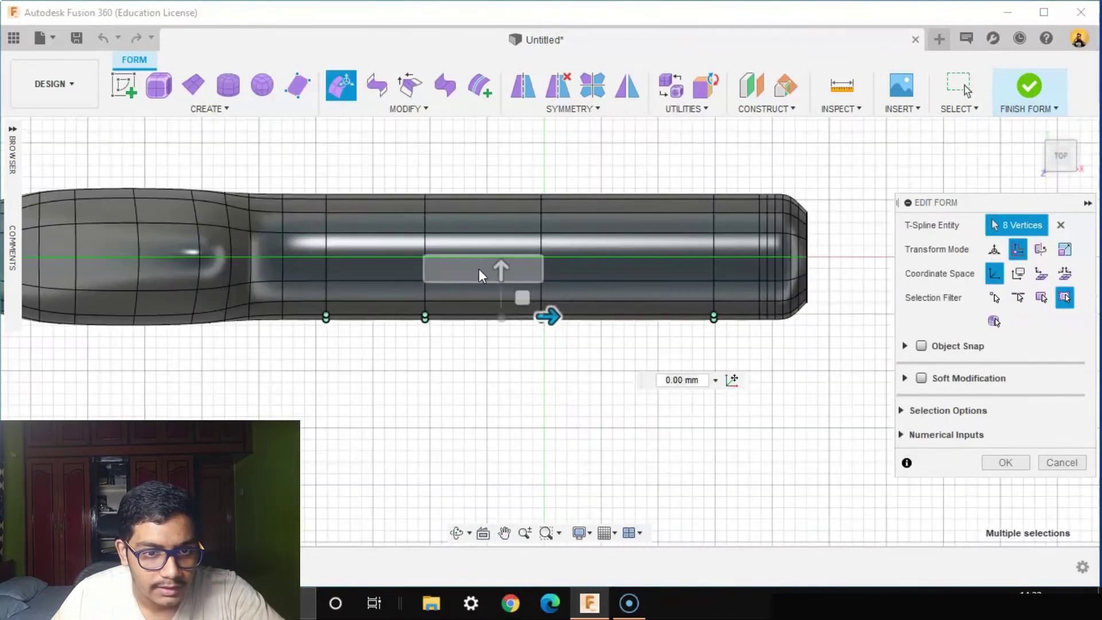
pyautogui.moveTo(502, 299); pyautogui.dragTo(505, 365)
# Exclude the two foremost vertices, pull the remaining six wing-edge vertices another 100 mm outward and accept the edit
pyautogui.keyDown('shift'); pyautogui.moveTo(448, 462); pyautogui.dragTo(426, 367, button='middle'); pyautogui.keyUp('shift')
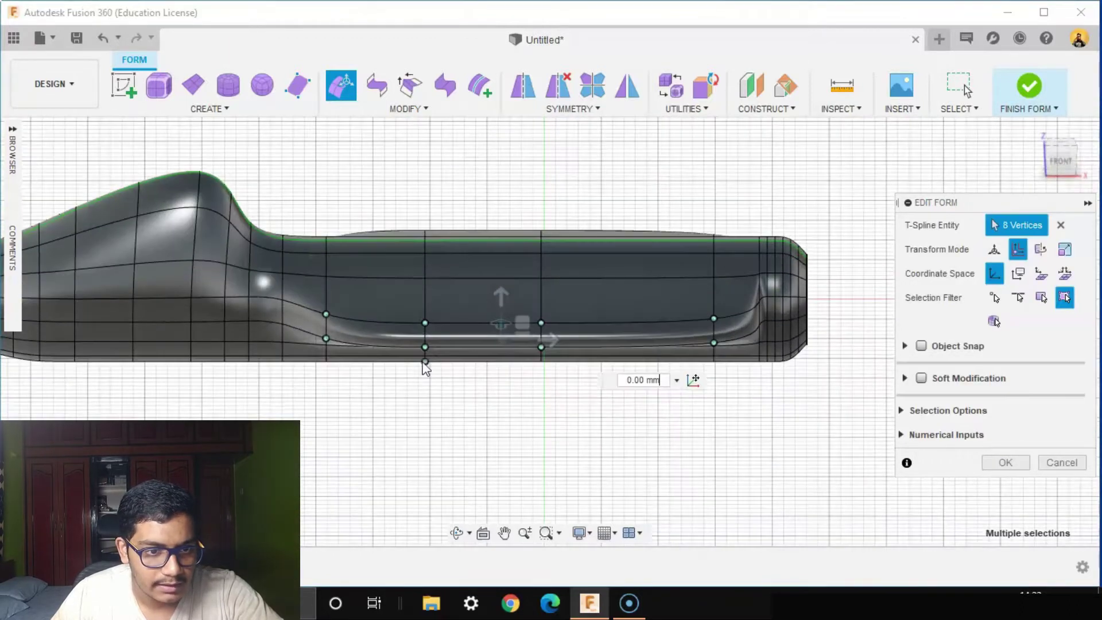
pyautogui.keyDown('ctrl'); pyautogui.click(326, 314); pyautogui.keyUp('ctrl')
pyautogui.keyDown('ctrl'); pyautogui.click(327, 339); pyautogui.keyUp('ctrl')
pyautogui.keyDown('shift'); pyautogui.moveTo(623, 385); pyautogui.dragTo(626, 459, button='middle'); pyautogui.keyUp('shift')
pyautogui.click(1061, 151)
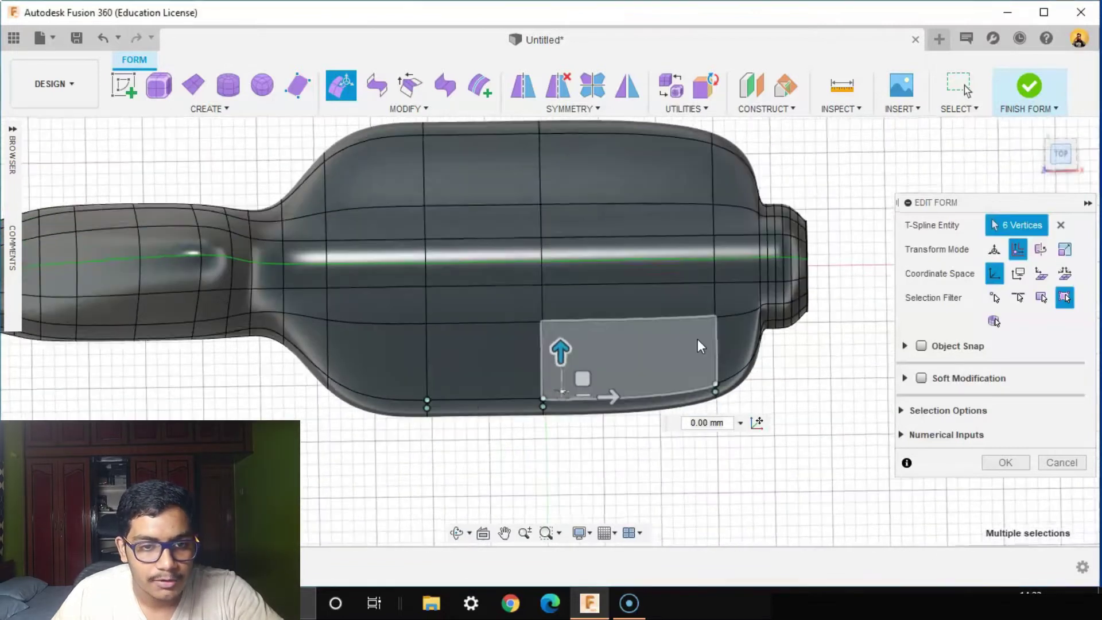
pyautogui.scroll(2, 542, 322)
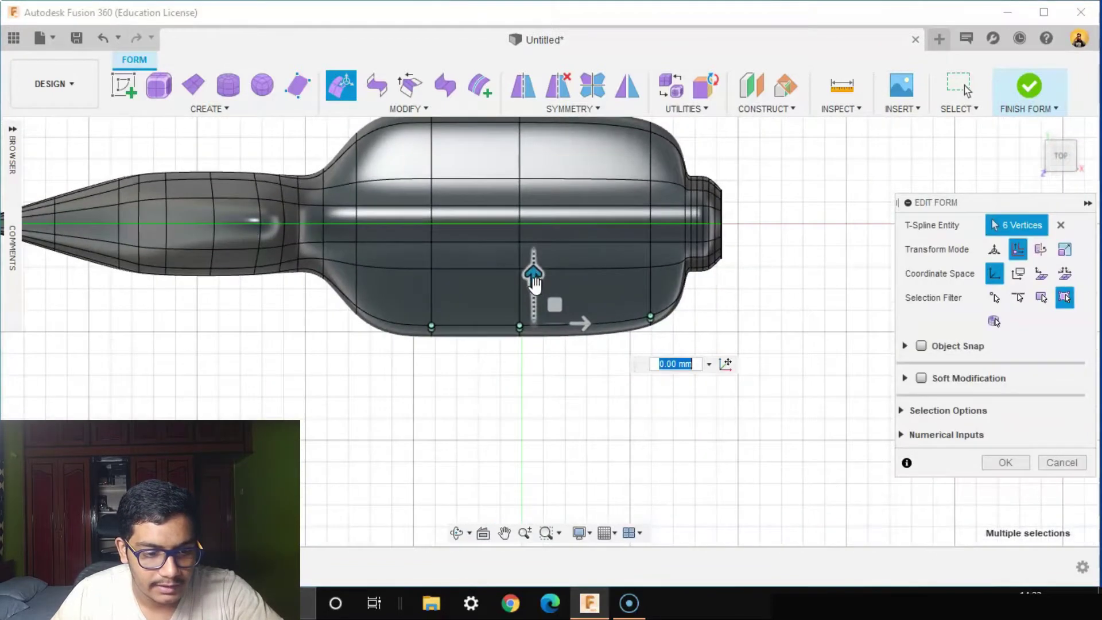
pyautogui.moveTo(530, 298); pyautogui.dragTo(539, 342)
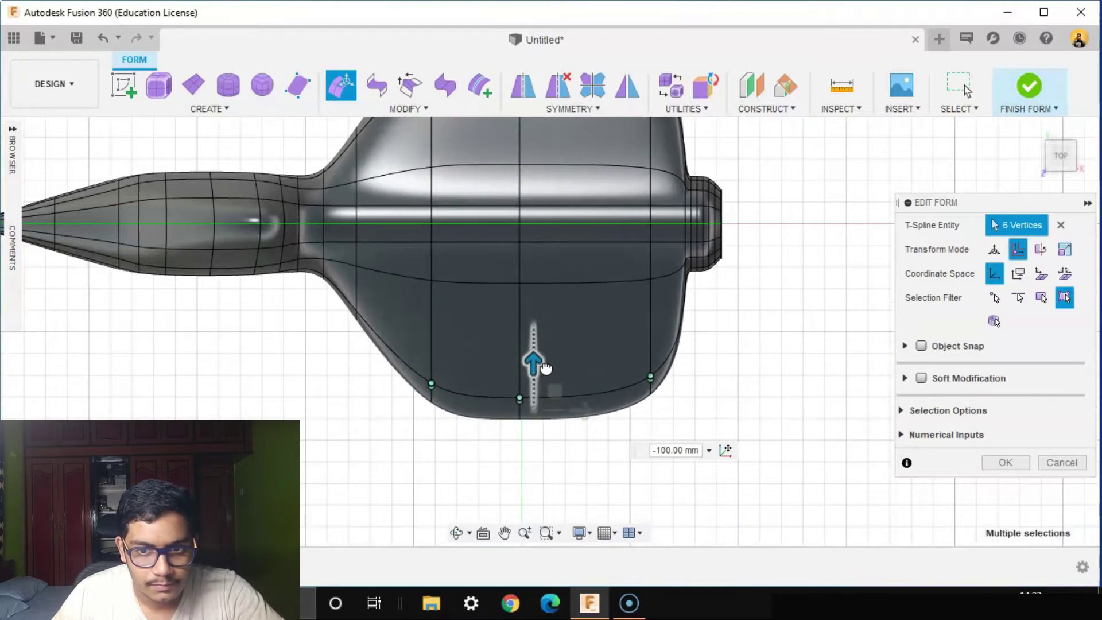
pyautogui.moveTo(545, 368); pyautogui.dragTo(545, 368)
pyautogui.click(1005, 463)
# Begin a Crease with the upper edges along the junction between one wing and the fuselage
pyautogui.scroll(-2, 758, 386)
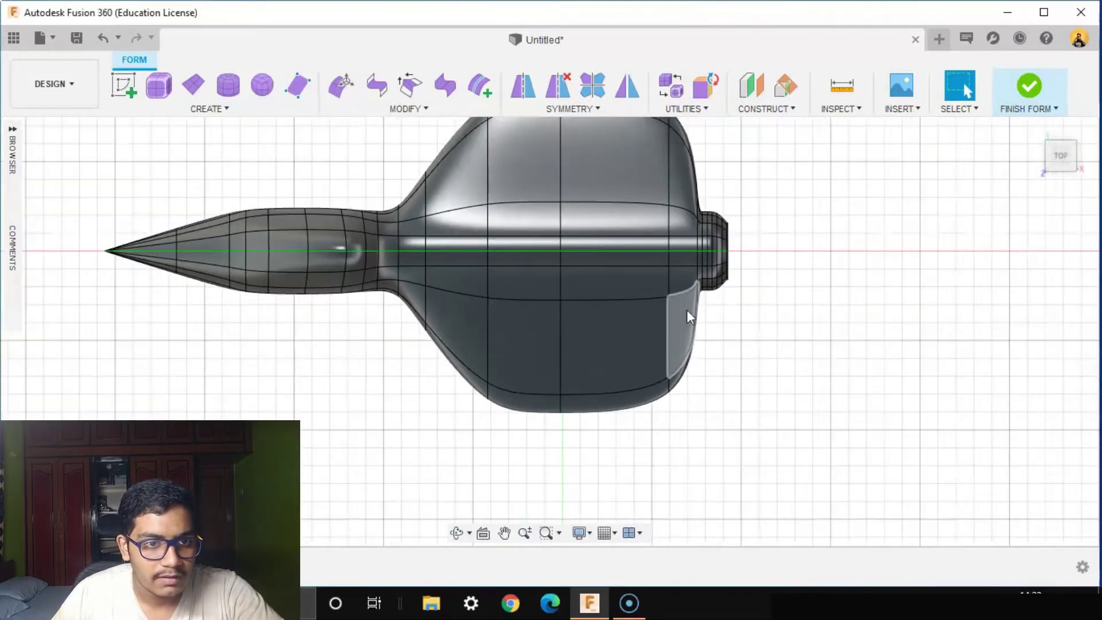
pyautogui.click(409, 85)
pyautogui.scroll(1, 479, 269)
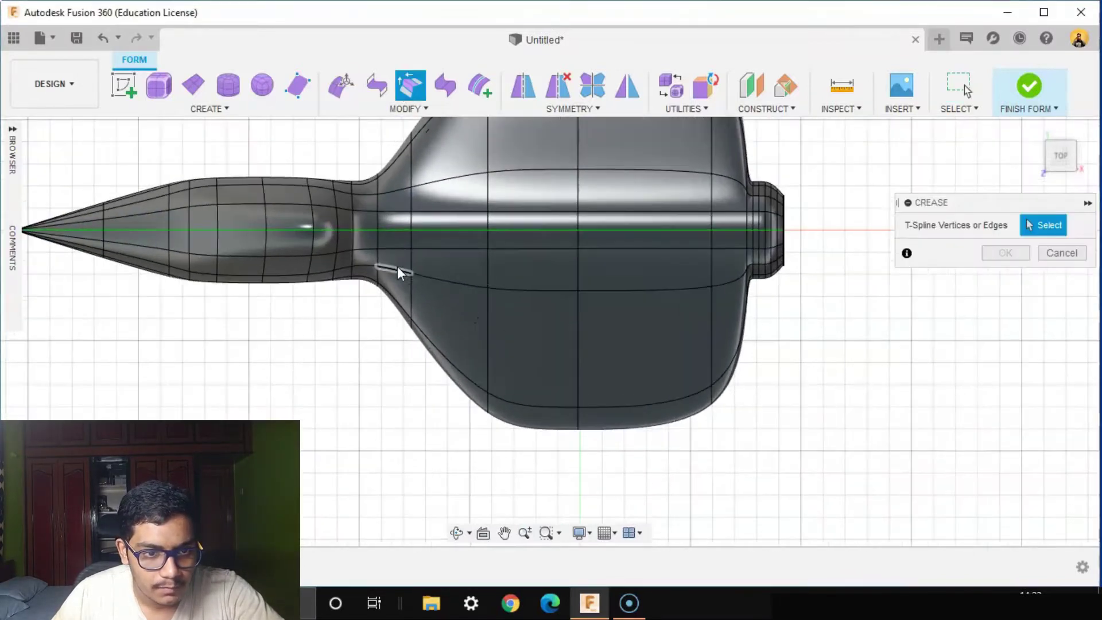
pyautogui.click(453, 274)
pyautogui.click(453, 275)
pyautogui.click(528, 279)
pyautogui.click(709, 281)
pyautogui.click(732, 272)
# Add the rear, underside and front edges of the wing root to the crease selection to complete the loop
pyautogui.keyDown('shift'); pyautogui.moveTo(841, 322); pyautogui.dragTo(787, 245, button='middle'); pyautogui.keyUp('shift')
pyautogui.click(636, 250)
pyautogui.scroll(2, 642, 251)
pyautogui.click(642, 293)
pyautogui.click(677, 263)
pyautogui.click(773, 199)
pyautogui.keyDown('shift'); pyautogui.moveTo(731, 390); pyautogui.dragTo(684, 197, button='middle'); pyautogui.keyUp('shift')
pyautogui.click(684, 198)
pyautogui.click(456, 353)
pyautogui.click(364, 424)
pyautogui.moveTo(364, 423); pyautogui.dragTo(569, 306, button='middle')
pyautogui.click(481, 385)
pyautogui.keyDown('shift'); pyautogui.moveTo(522, 401); pyautogui.dragTo(815, 457, button='middle'); pyautogui.keyUp('shift')
pyautogui.click(439, 386)
# Add the wing's upper and lower leading edges and its outer tip edges to the crease selection
pyautogui.scroll(-3, 614, 467)
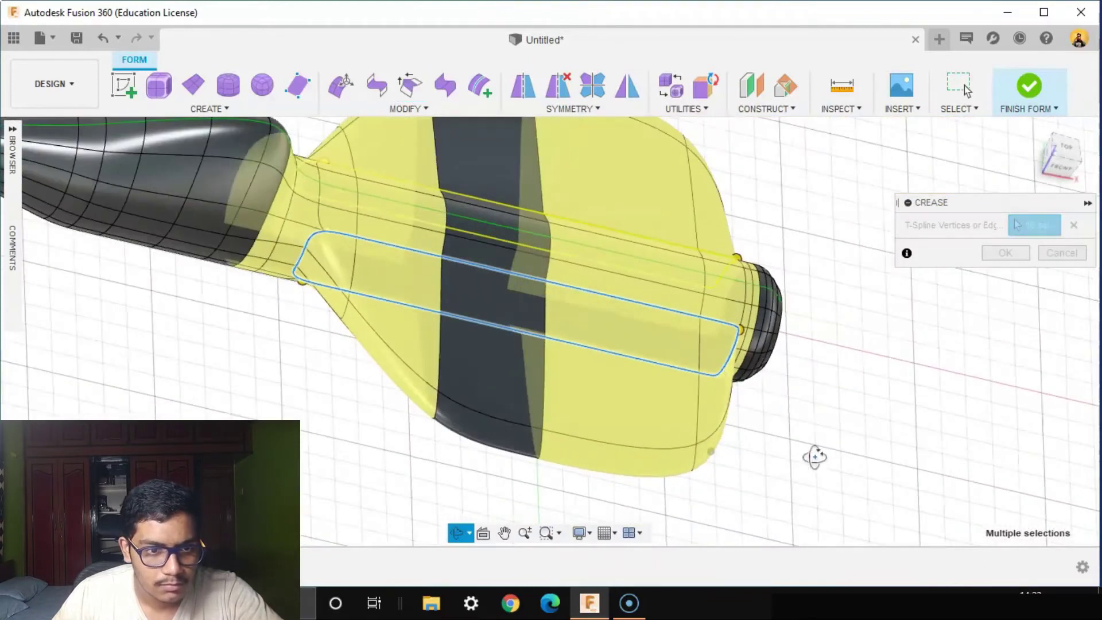
pyautogui.click(354, 273)
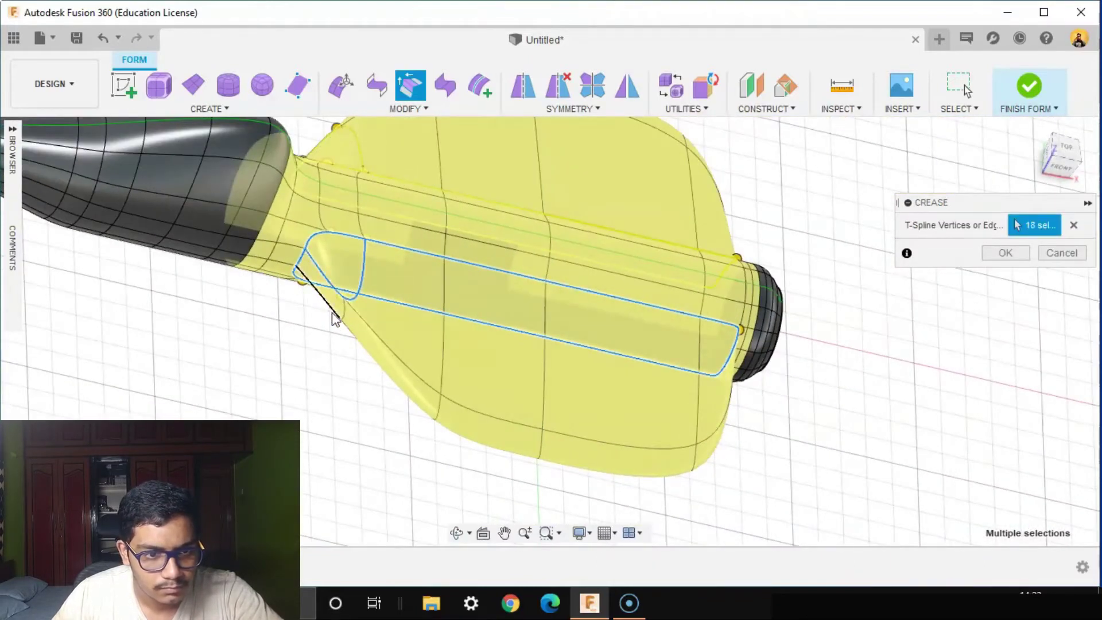
pyautogui.scroll(2, 342, 313)
pyautogui.click(342, 315)
pyautogui.keyDown('shift'); pyautogui.moveTo(342, 315); pyautogui.dragTo(321, 383, button='middle'); pyautogui.keyUp('shift')
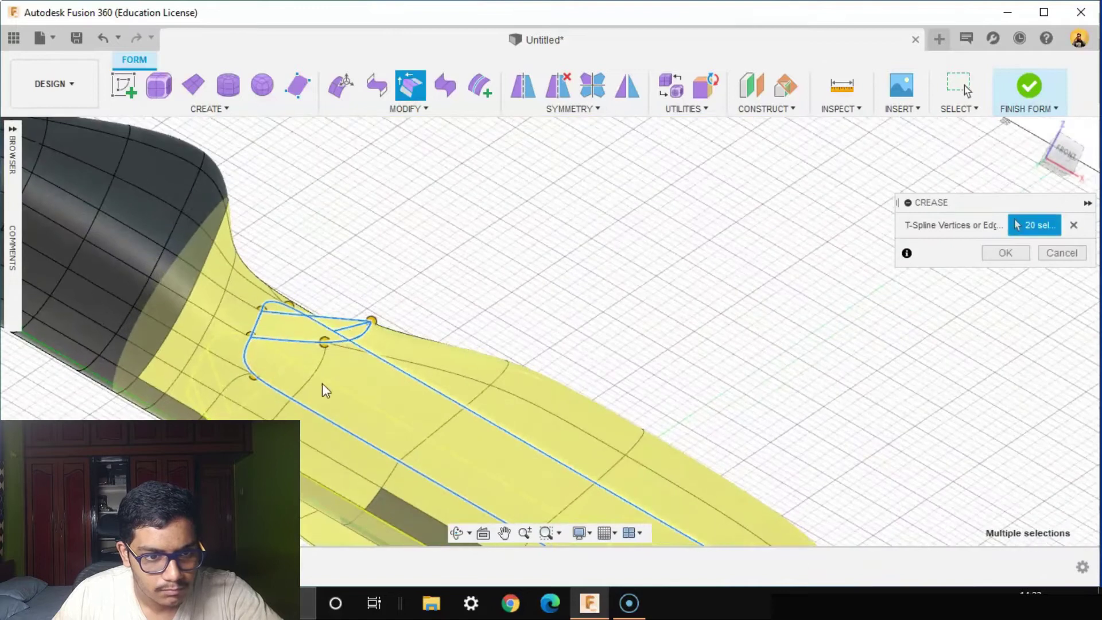
pyautogui.click(597, 438)
pyautogui.moveTo(617, 450); pyautogui.dragTo(467, 353, button='middle')
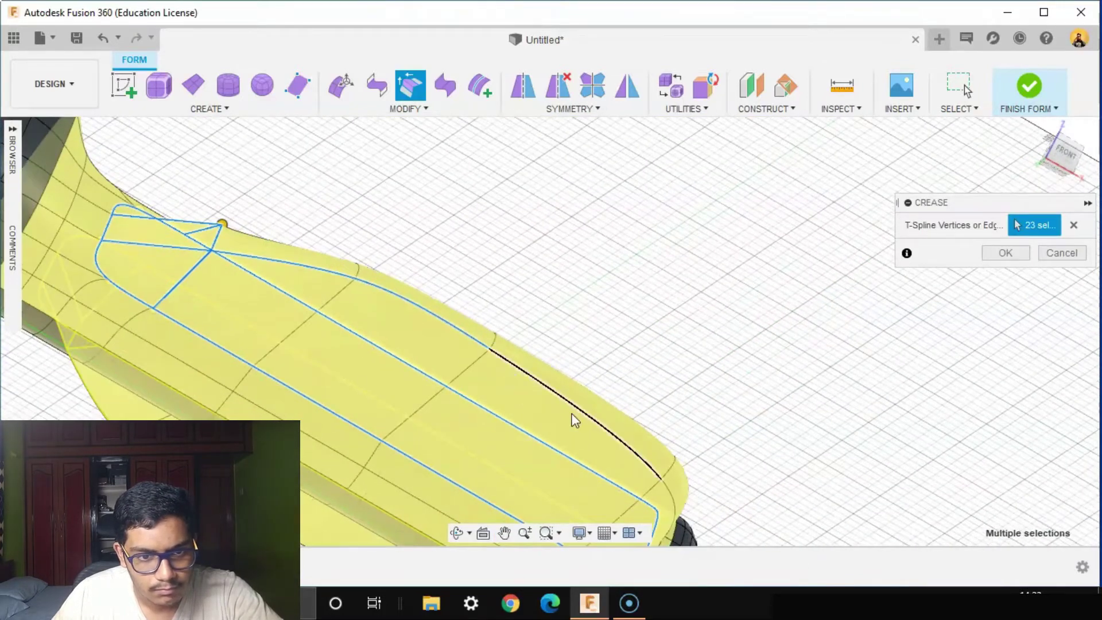
pyautogui.click(571, 412)
pyautogui.keyDown('shift'); pyautogui.moveTo(570, 412); pyautogui.dragTo(306, 344, button='middle'); pyautogui.keyUp('shift')
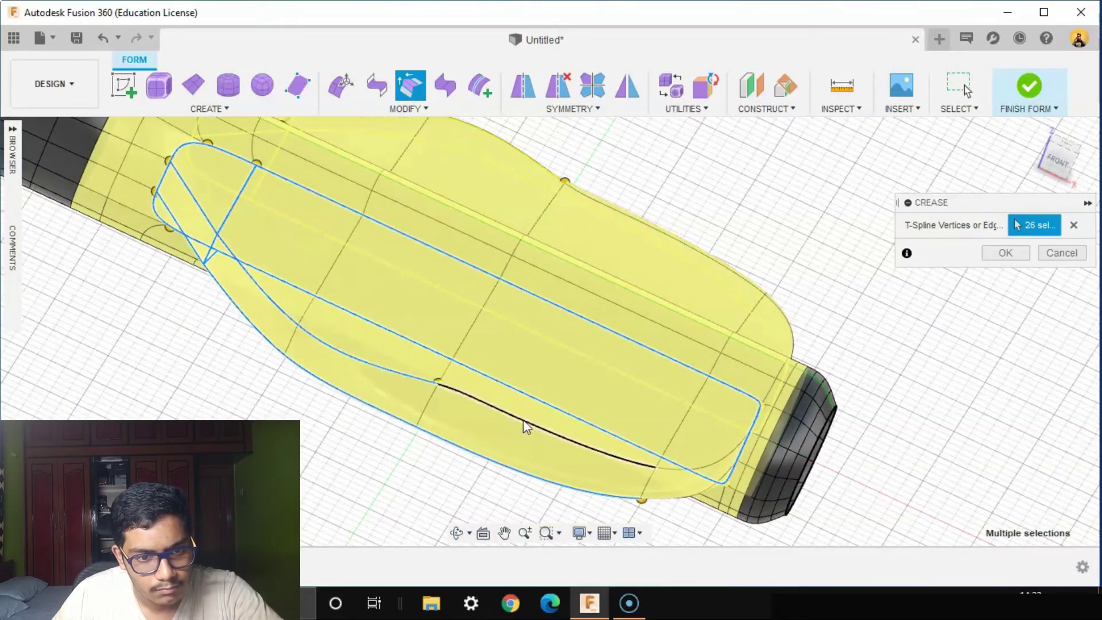
pyautogui.click(526, 426)
pyautogui.click(289, 346)
# Add the wing's remaining tip, trailing and root-to-tip edges to the selection and apply the crease
pyautogui.moveTo(636, 473); pyautogui.dragTo(541, 406, button='middle')
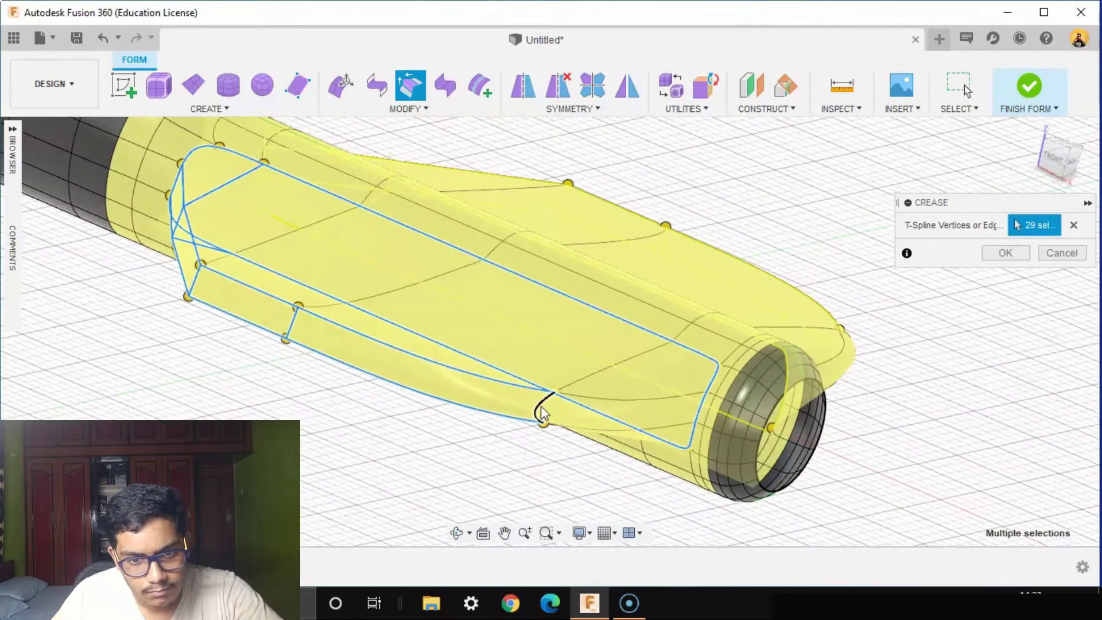
pyautogui.click(541, 407)
pyautogui.click(673, 398)
pyautogui.click(602, 435)
pyautogui.keyDown('shift'); pyautogui.moveTo(602, 434); pyautogui.dragTo(549, 384, button='middle'); pyautogui.keyUp('shift')
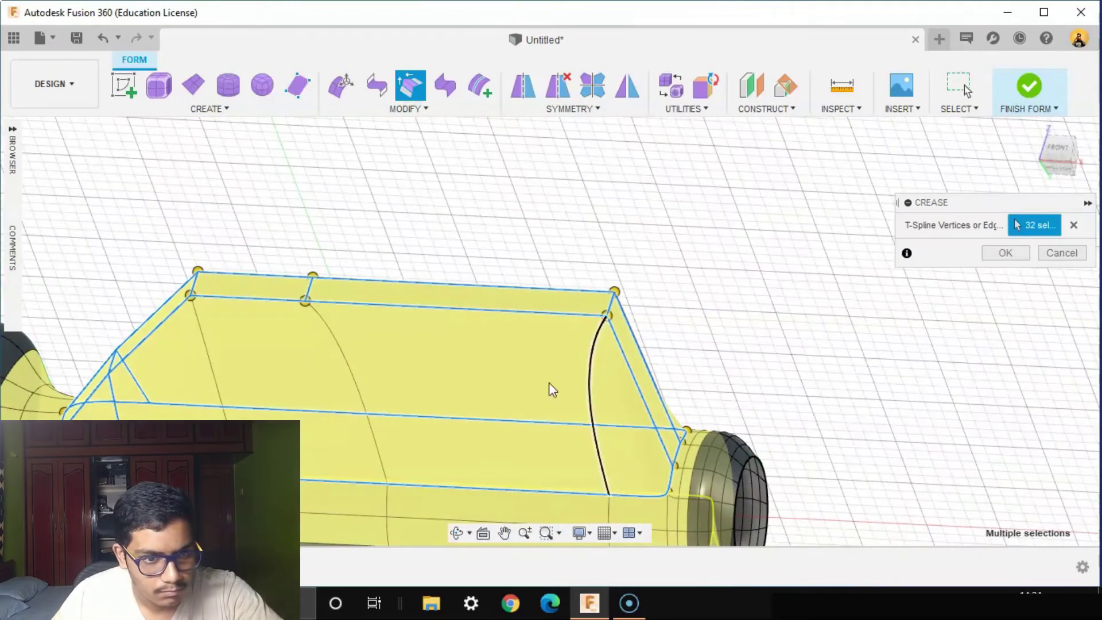
pyautogui.keyDown('shift'); pyautogui.moveTo(409, 390); pyautogui.dragTo(765, 499, button='middle'); pyautogui.keyUp('shift')
pyautogui.click(355, 408)
pyautogui.click(542, 436)
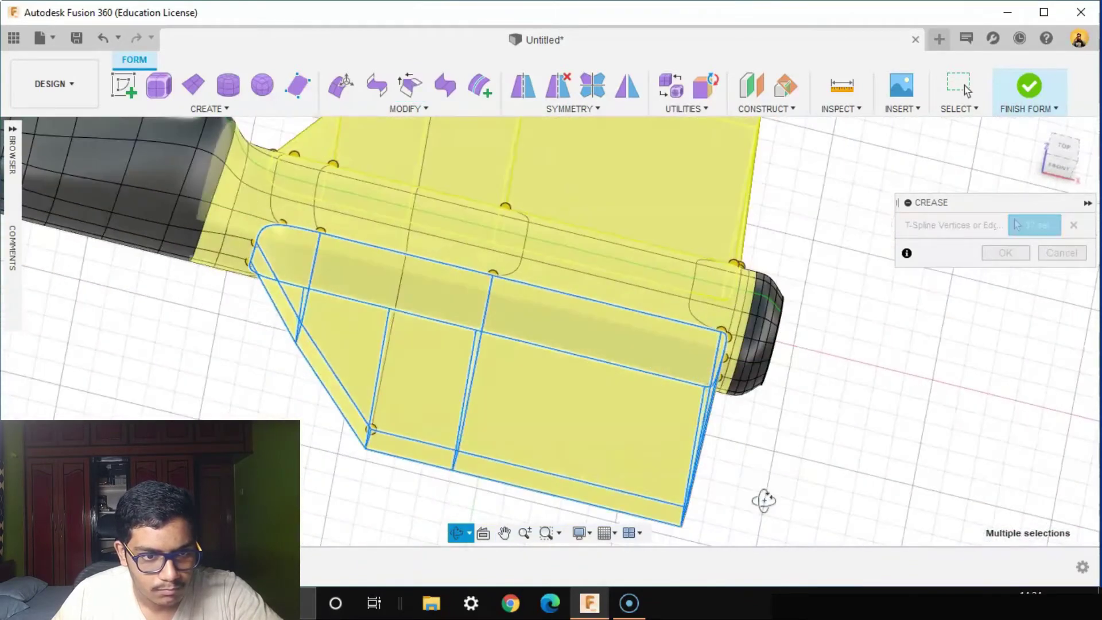
pyautogui.click(392, 324)
pyautogui.keyDown('shift'); pyautogui.moveTo(392, 324); pyautogui.dragTo(1094, 228, button='middle'); pyautogui.keyUp('shift')
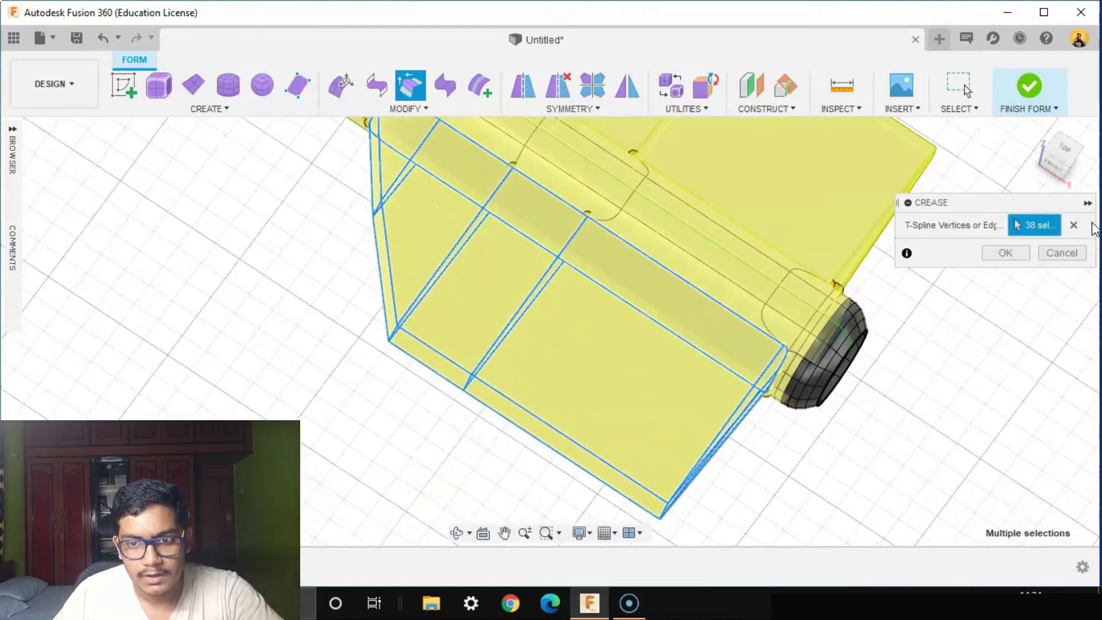
pyautogui.click(1005, 253)
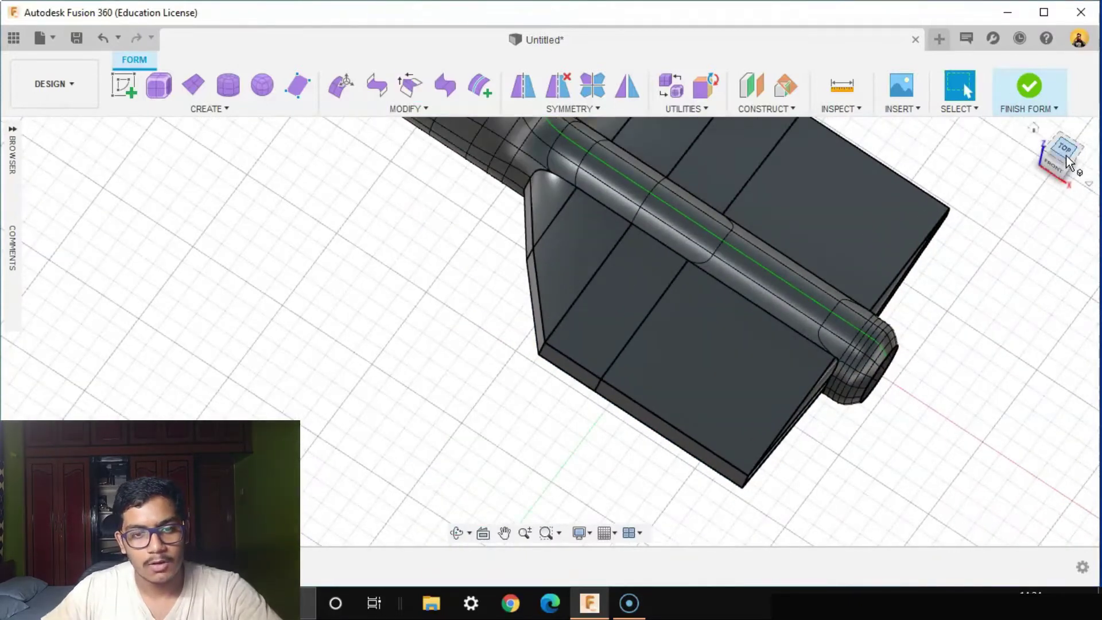
# Filter for vertices only, move the four forward wing-tip vertices 175 mm back to sweep the wings, and accept the edit
pyautogui.click(1066, 154)
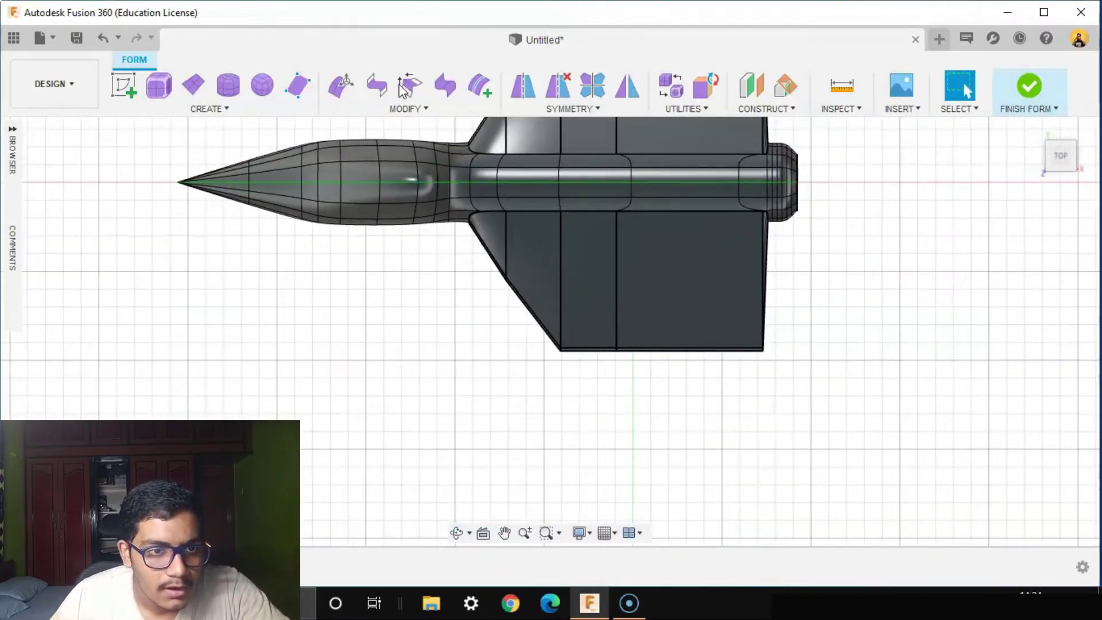
pyautogui.click(344, 84)
pyautogui.scroll(2, 586, 418)
pyautogui.click(992, 298)
pyautogui.scroll(1, 609, 441)
pyautogui.moveTo(575, 438); pyautogui.dragTo(473, 497, button='middle')
pyautogui.scroll(-1, 481, 488)
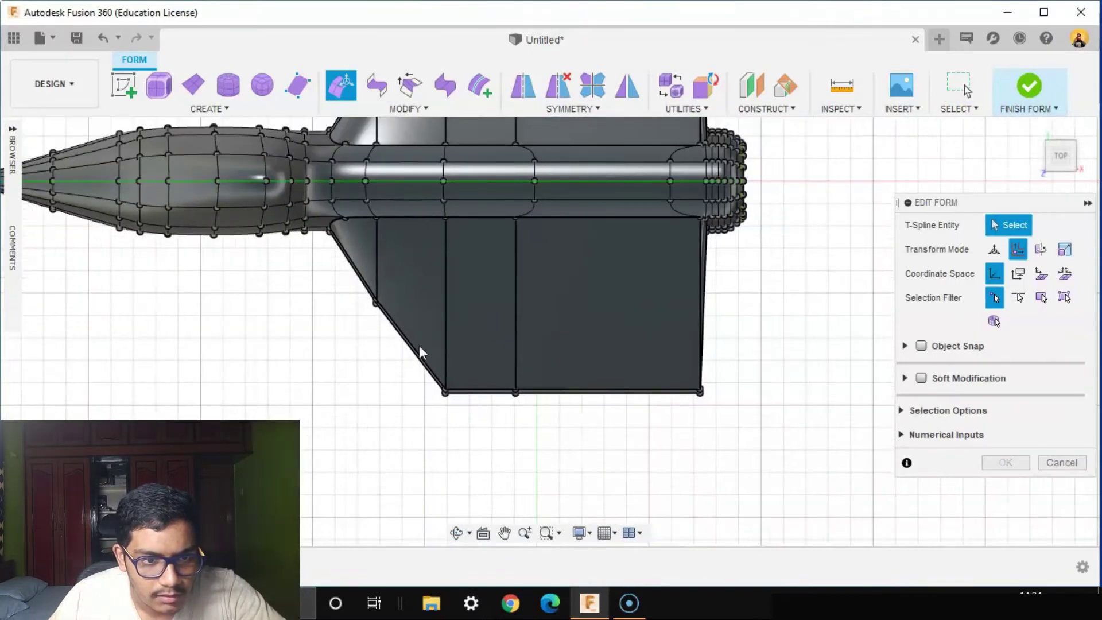
pyautogui.moveTo(376, 345); pyautogui.dragTo(606, 451)
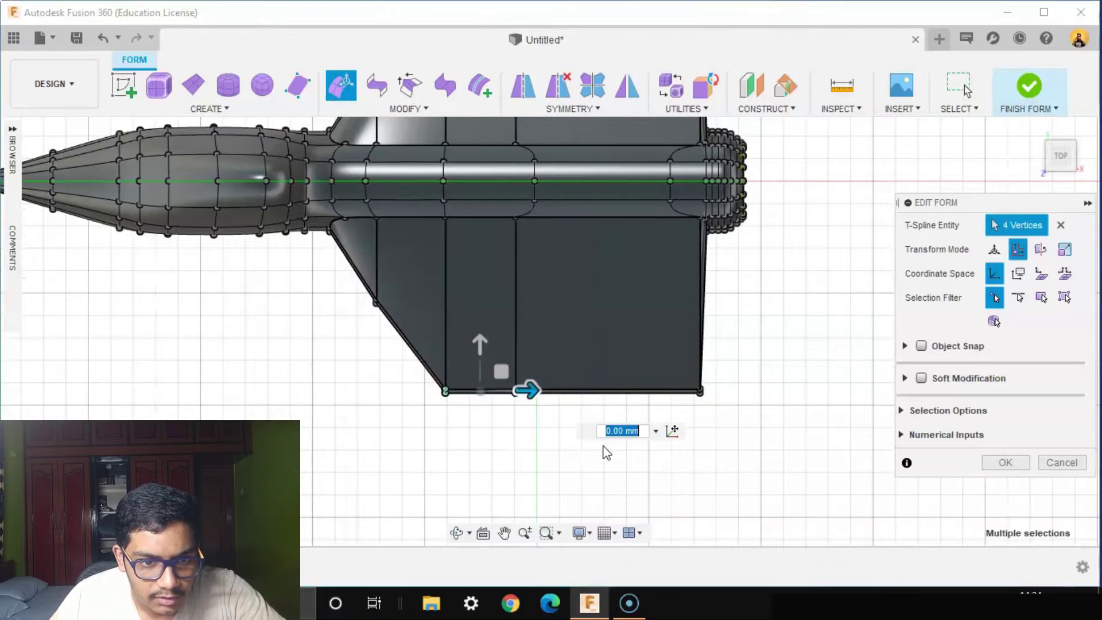
pyautogui.moveTo(527, 391); pyautogui.dragTo(675, 409)
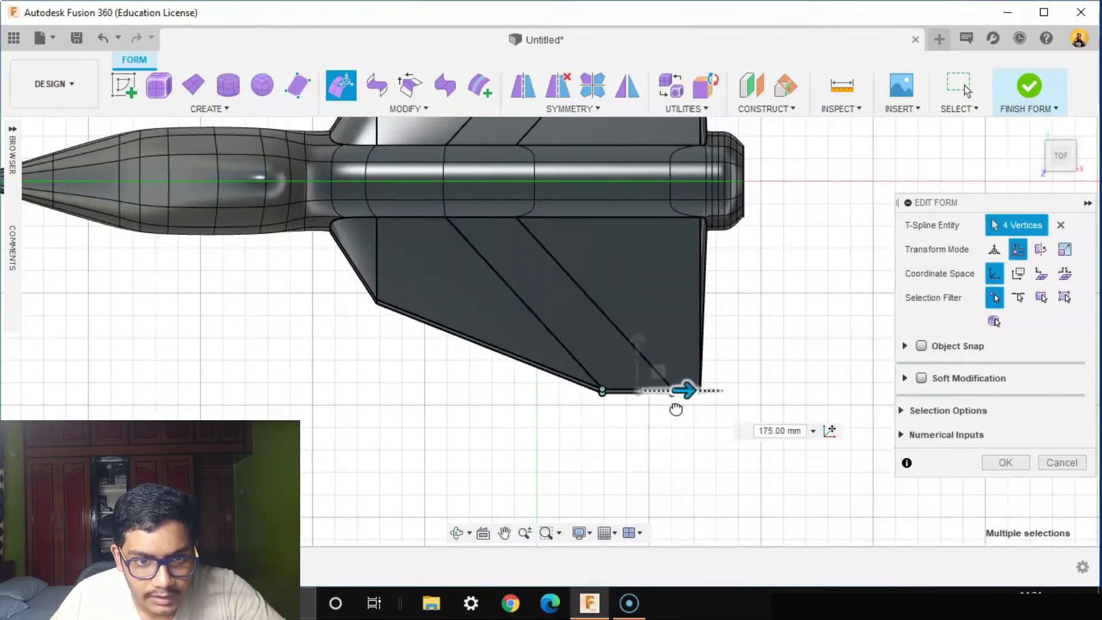
pyautogui.scroll(2, 699, 418)
pyautogui.scroll(1, 679, 495)
pyautogui.scroll(-3, 683, 442)
pyautogui.scroll(-2, 680, 441)
pyautogui.moveTo(682, 441)
pyautogui.keyDown('shift'); pyautogui.mouseDown(button='middle')
pyautogui.moveTo(708, 308)
pyautogui.moveTo(682, 440)
pyautogui.mouseUp(button='middle'); pyautogui.keyUp('shift')
pyautogui.click(1007, 462)
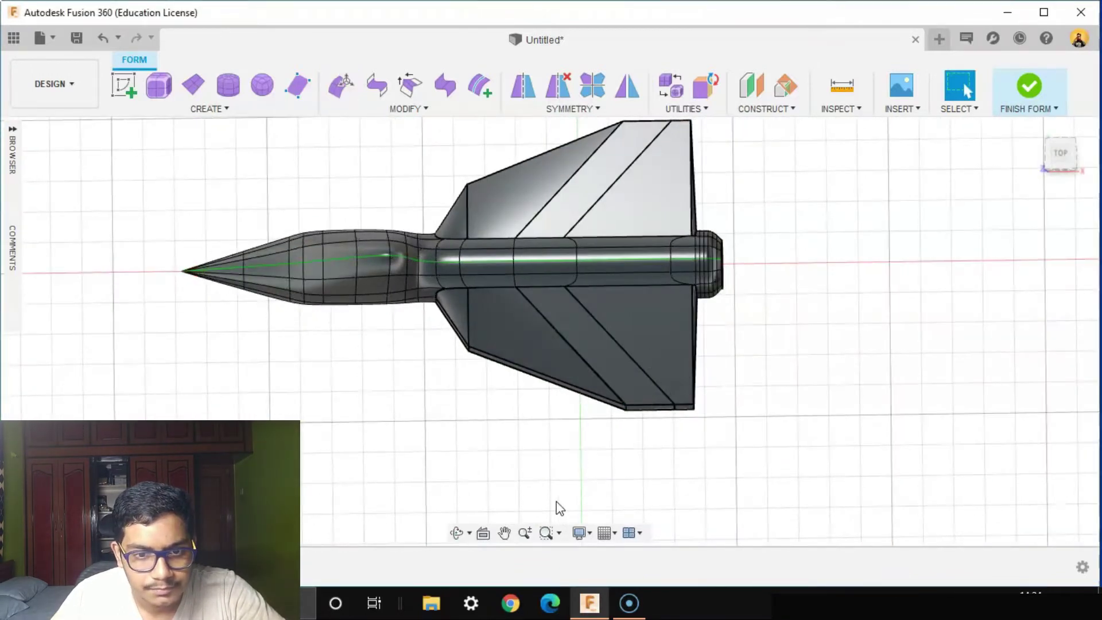
# Select all six vertices at the wing tip and move them outward within the horizontal plane to extend the wings
pyautogui.moveTo(552, 407); pyautogui.dragTo(835, 456)
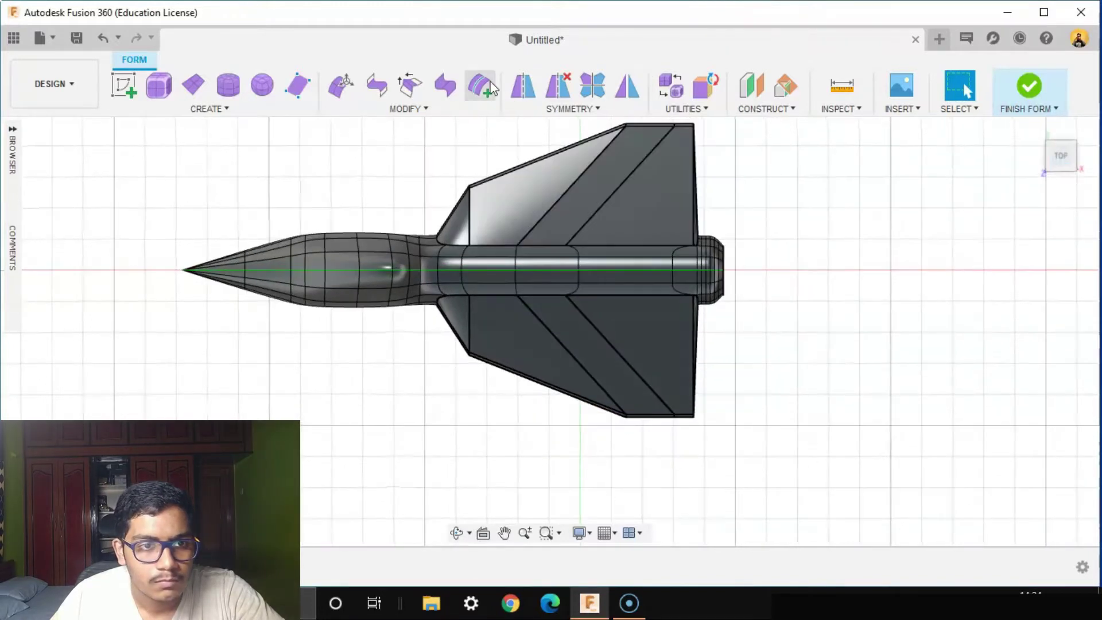
pyautogui.click(336, 85)
pyautogui.moveTo(766, 395); pyautogui.dragTo(559, 428)
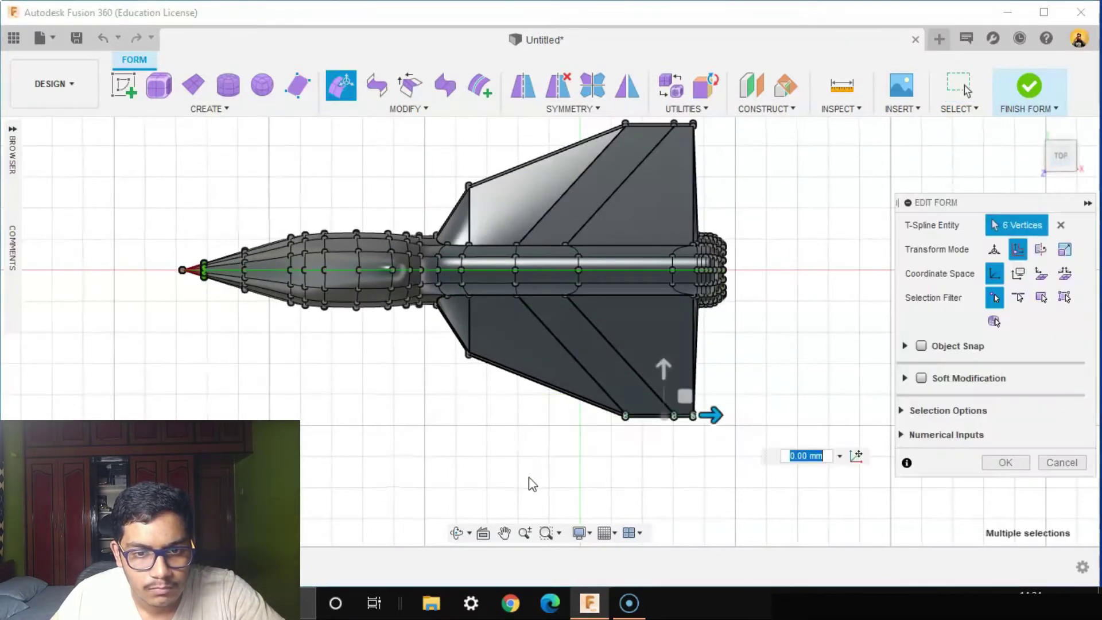
pyautogui.moveTo(685, 396); pyautogui.dragTo(688, 456)
pyautogui.scroll(-1, 699, 417)
pyautogui.keyDown('shift'); pyautogui.moveTo(795, 401); pyautogui.dragTo(795, 339, button='middle'); pyautogui.keyUp('shift')
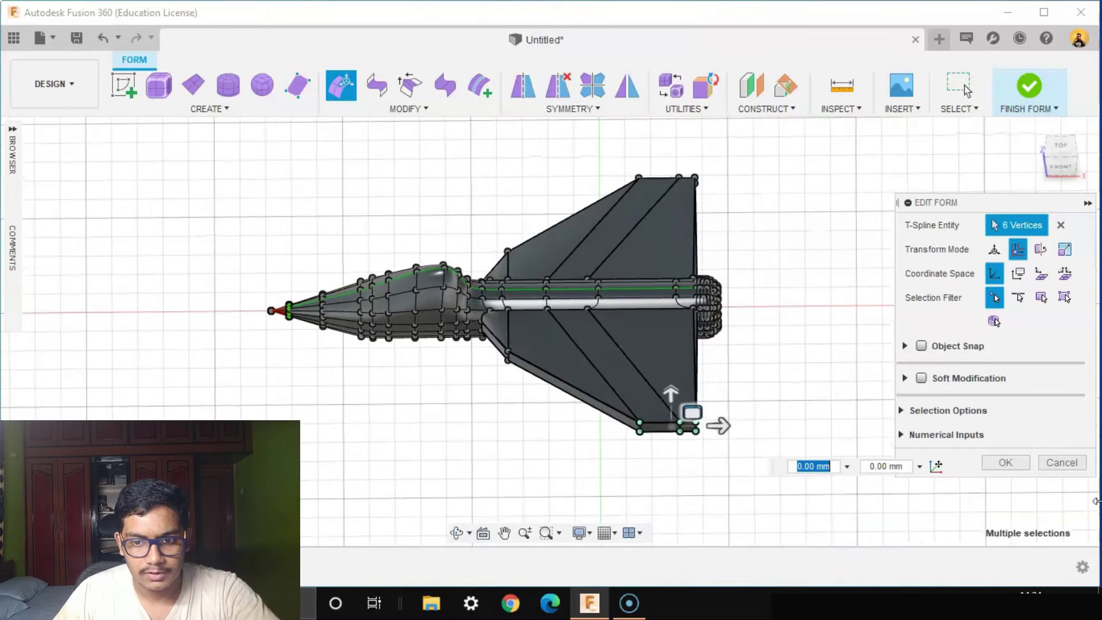
# Accept the wing-tip extension and restart Edit Form with every entity type selectable and the combined move, rotate and scale manipulator
pyautogui.click(1005, 462)
pyautogui.scroll(1, 792, 414)
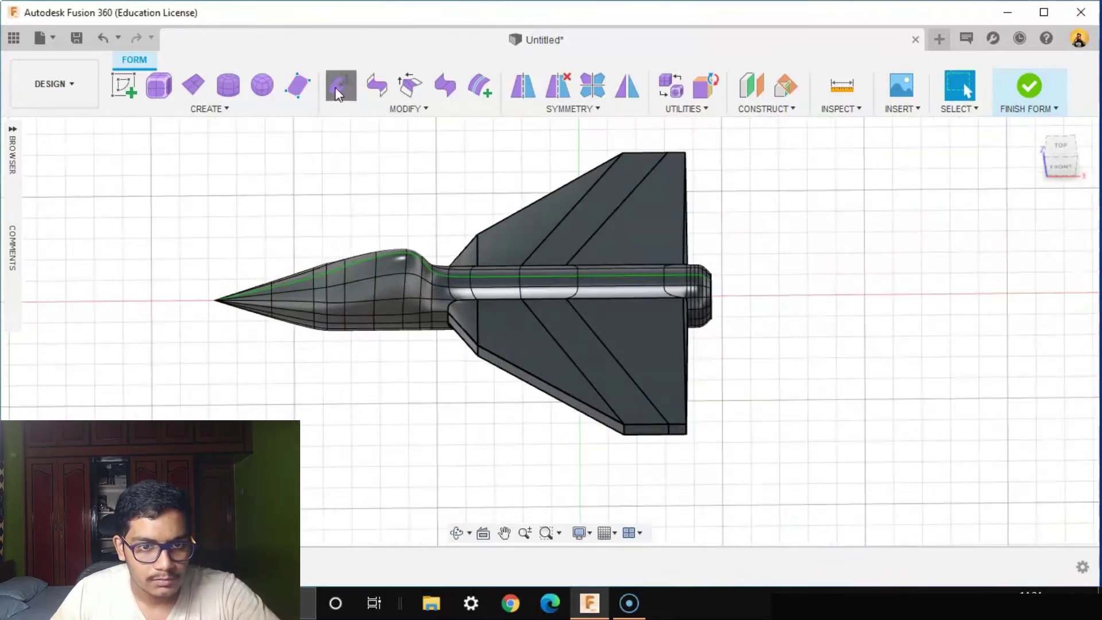
pyautogui.click(340, 86)
pyautogui.scroll(1, 532, 298)
pyautogui.click(1065, 297)
pyautogui.click(995, 250)
pyautogui.scroll(1, 353, 293)
# Select the upper wing-root edges along the fuselage, from the rear forward and around the wing's front corner
pyautogui.click(424, 273)
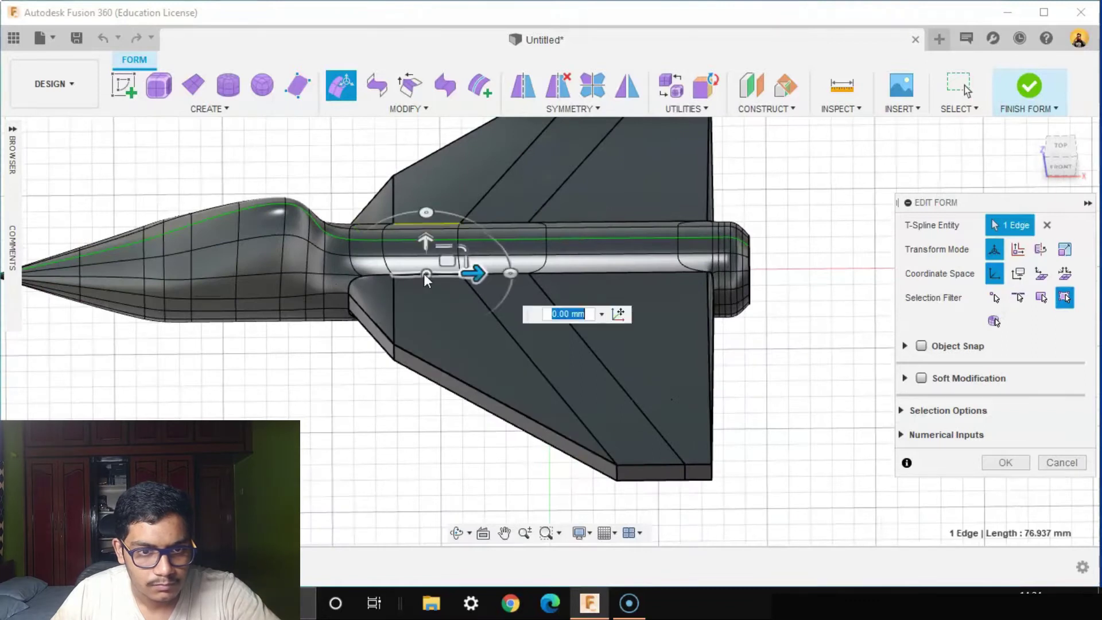
pyautogui.click(557, 271)
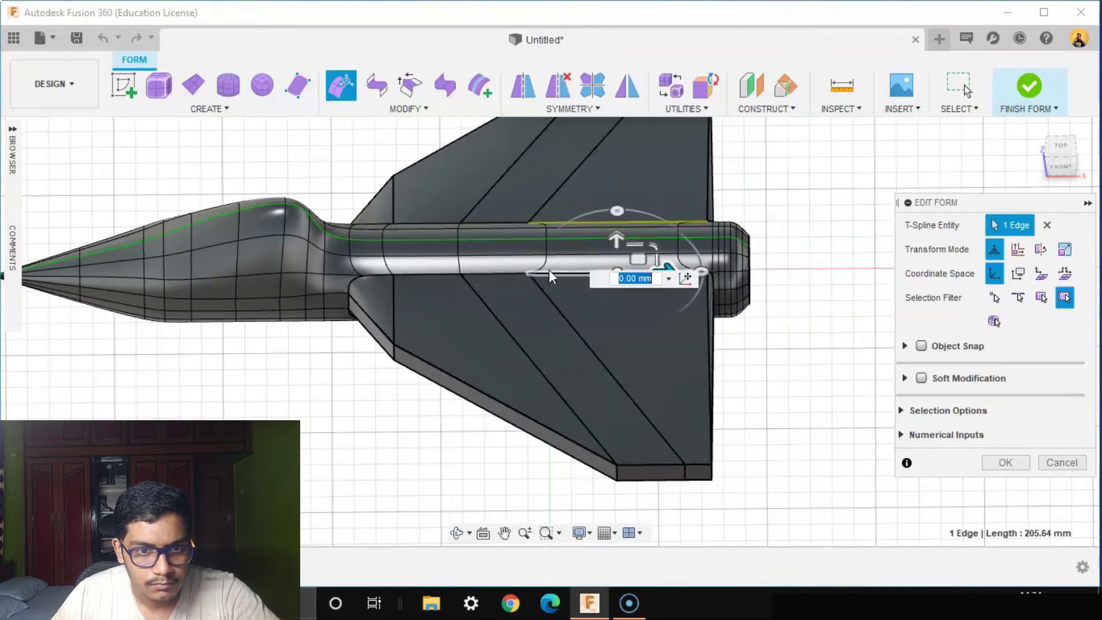
pyautogui.keyDown('ctrl'); pyautogui.click(492, 275); pyautogui.keyUp('ctrl')
pyautogui.keyDown('ctrl'); pyautogui.click(433, 274); pyautogui.keyUp('ctrl')
pyautogui.keyDown('ctrl'); pyautogui.click(373, 274); pyautogui.keyUp('ctrl')
pyautogui.scroll(2, 373, 274)
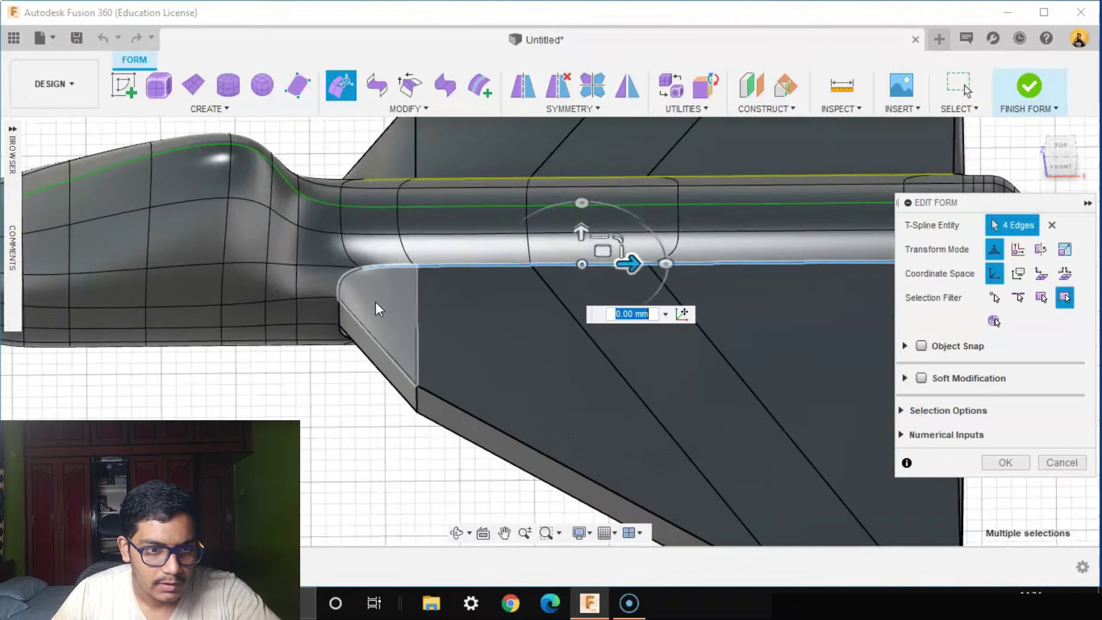
pyautogui.keyDown('ctrl'); pyautogui.click(347, 288); pyautogui.keyUp('ctrl')
# Add the front and lower wing-root edges to the selection, following the joint back to the wing's rear corner
pyautogui.keyDown('shift'); pyautogui.moveTo(359, 321); pyautogui.dragTo(358, 270, button='middle'); pyautogui.keyUp('shift')
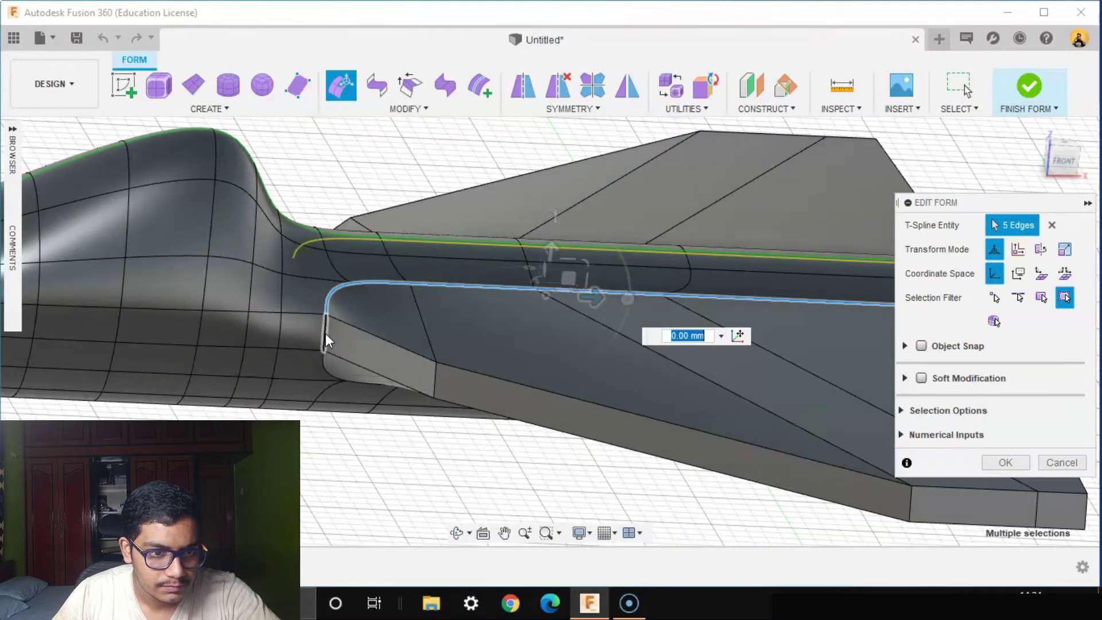
pyautogui.keyDown('shift'); pyautogui.moveTo(337, 381); pyautogui.dragTo(328, 379, button='middle'); pyautogui.keyUp('shift')
pyautogui.keyDown('ctrl'); pyautogui.click(437, 419); pyautogui.keyUp('ctrl')
pyautogui.moveTo(555, 441); pyautogui.dragTo(450, 417, button='middle')
pyautogui.keyDown('ctrl'); pyautogui.click(462, 427); pyautogui.keyUp('ctrl')
pyautogui.keyDown('ctrl'); pyautogui.click(633, 471); pyautogui.keyUp('ctrl')
pyautogui.moveTo(736, 508); pyautogui.dragTo(533, 446, button='middle')
pyautogui.keyDown('shift'); pyautogui.moveTo(698, 453); pyautogui.dragTo(651, 452, button='middle'); pyautogui.keyUp('shift')
pyautogui.keyDown('ctrl'); pyautogui.click(636, 456); pyautogui.keyUp('ctrl')
pyautogui.scroll(3, 636, 456)
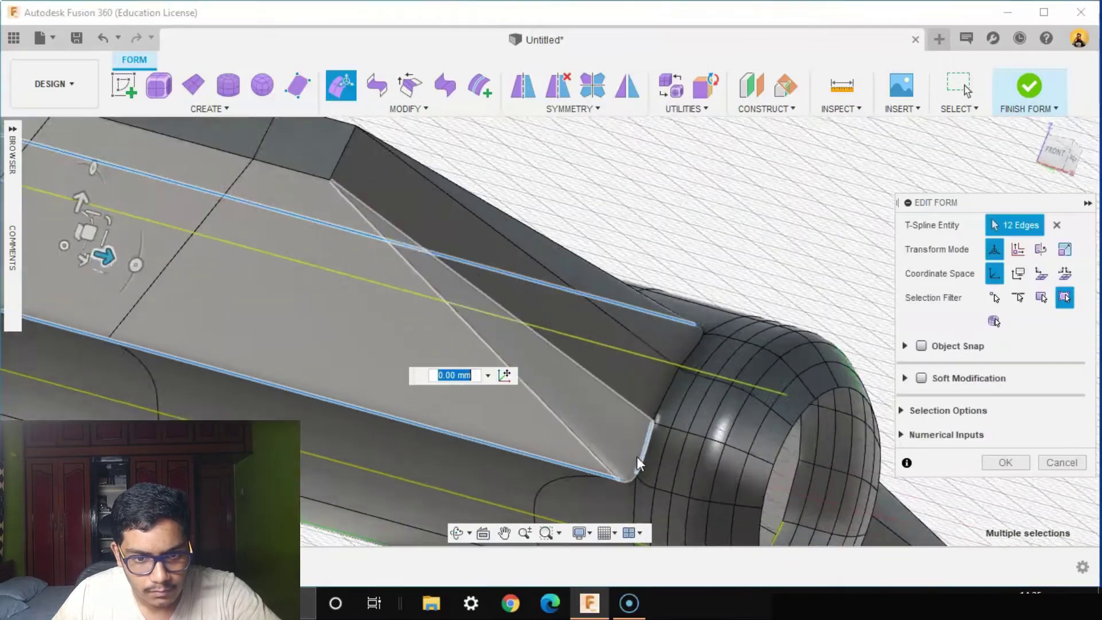
# Add the remaining rear wing-root edges to close the 16-edge loop around the wing joint
pyautogui.keyDown('ctrl'); pyautogui.click(666, 398); pyautogui.keyUp('ctrl')
pyautogui.keyDown('ctrl'); pyautogui.click(691, 336); pyautogui.keyUp('ctrl')
pyautogui.keyDown('ctrl'); pyautogui.click(717, 297); pyautogui.keyUp('ctrl')
pyautogui.keyDown('shift'); pyautogui.moveTo(717, 297); pyautogui.dragTo(743, 380, button='middle'); pyautogui.keyUp('shift')
pyautogui.keyDown('shift'); pyautogui.click(725, 439); pyautogui.keyUp('shift')
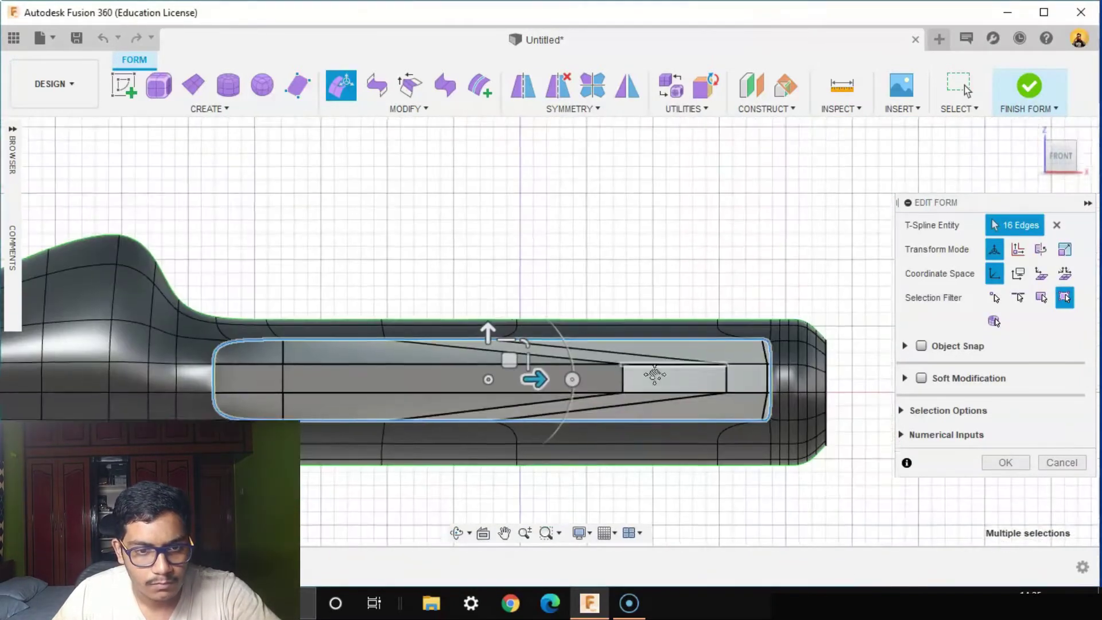
# Scale the wing-root edge loop down vertically to make the wing thinner at the fuselage
pyautogui.moveTo(655, 375); pyautogui.dragTo(654, 371, button='middle')
pyautogui.moveTo(508, 336); pyautogui.dragTo(507, 360)
pyautogui.keyDown('shift'); pyautogui.moveTo(525, 479); pyautogui.dragTo(526, 519, button='middle'); pyautogui.keyUp('shift')
pyautogui.moveTo(527, 520); pyautogui.dragTo(378, 406, button='middle')
pyautogui.scroll(-1, 646, 515)
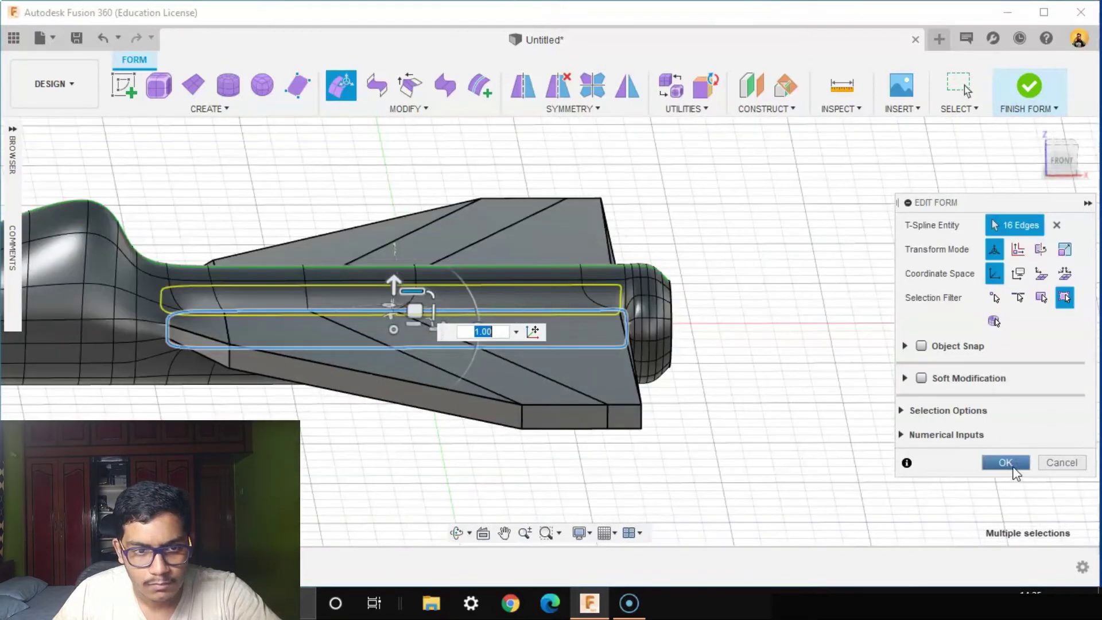
# Add the wing's upper and lower leading edges and its outer tip edges to the selected root loop
pyautogui.keyDown('shift'); pyautogui.click(495, 402); pyautogui.keyUp('shift')
pyautogui.keyDown('shift'); pyautogui.click(475, 418); pyautogui.keyUp('shift')
pyautogui.keyDown('shift'); pyautogui.moveTo(475, 418); pyautogui.dragTo(277, 368, button='middle'); pyautogui.keyUp('shift')
pyautogui.keyDown('shift'); pyautogui.click(278, 369); pyautogui.keyUp('shift')
pyautogui.keyDown('shift'); pyautogui.click(284, 391); pyautogui.keyUp('shift')
pyautogui.moveTo(609, 471); pyautogui.dragTo(516, 462, button='middle')
pyautogui.keyDown('shift'); pyautogui.click(586, 416); pyautogui.keyUp('shift')
pyautogui.keyDown('shift'); pyautogui.click(590, 440); pyautogui.keyUp('shift')
pyautogui.keyDown('shift'); pyautogui.moveTo(590, 440); pyautogui.dragTo(708, 448, button='middle'); pyautogui.keyUp('shift')
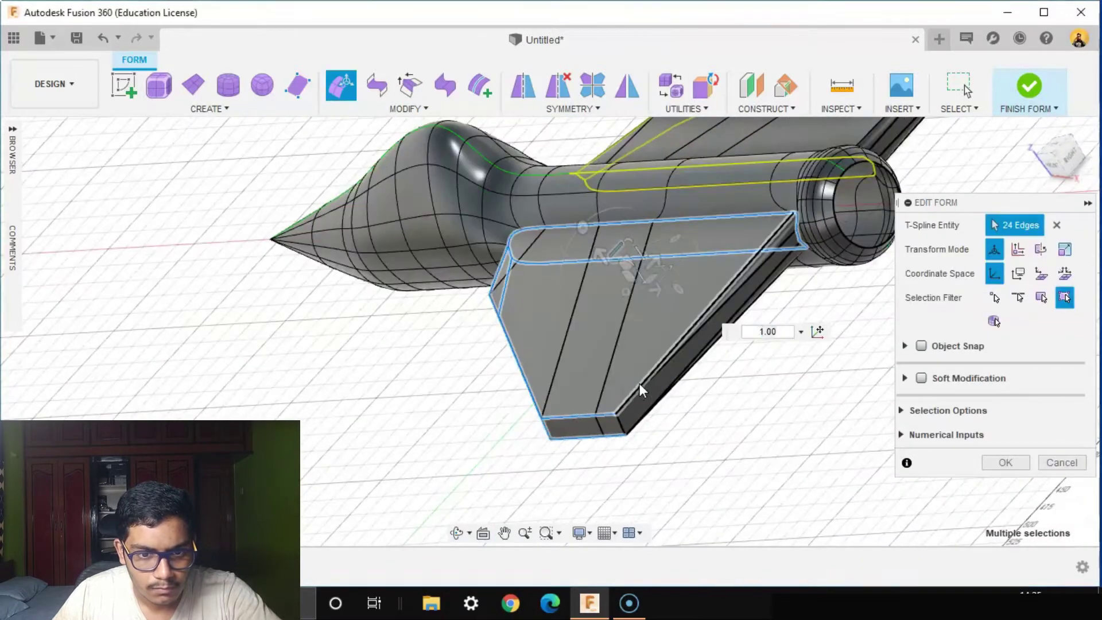
# Add the wing's upper and lower trailing edges to bring the selection to 28 edges
pyautogui.scroll(3, 660, 421)
pyautogui.keyDown('shift'); pyautogui.click(774, 271); pyautogui.keyUp('shift')
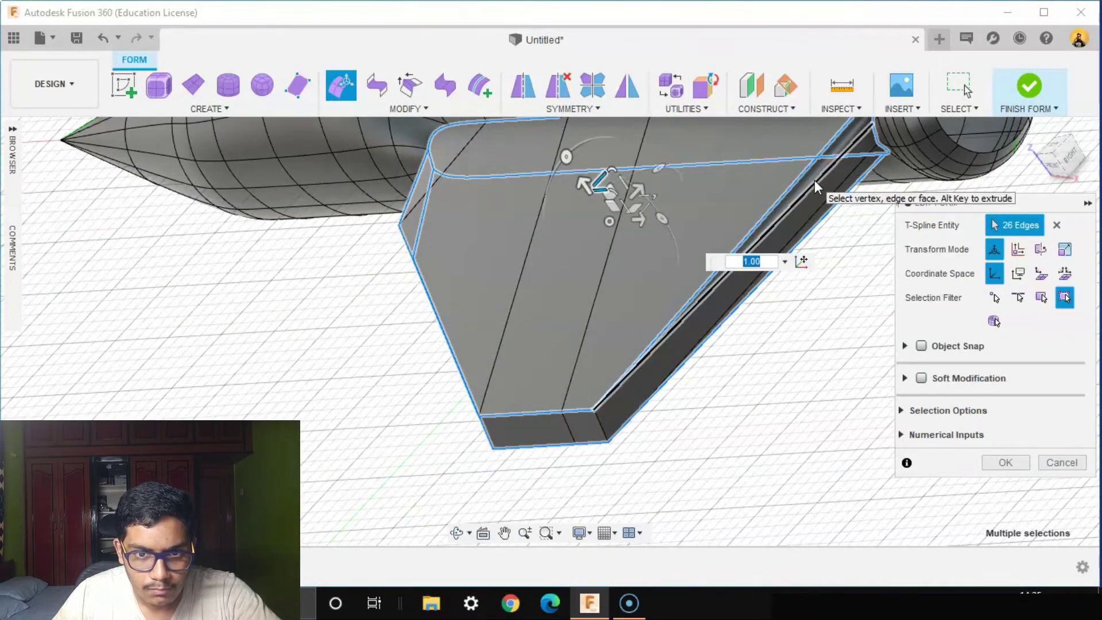
pyautogui.keyDown('shift'); pyautogui.click(800, 209); pyautogui.keyUp('shift')
pyautogui.keyDown('shift'); pyautogui.click(800, 209); pyautogui.keyUp('shift')
pyautogui.keyDown('shift'); pyautogui.moveTo(763, 321); pyautogui.dragTo(804, 299, button='middle'); pyautogui.keyUp('shift')
# Scale the selected wing edges down vertically in the front view to thin the whole wing, and finish the edit
pyautogui.click(1068, 167)
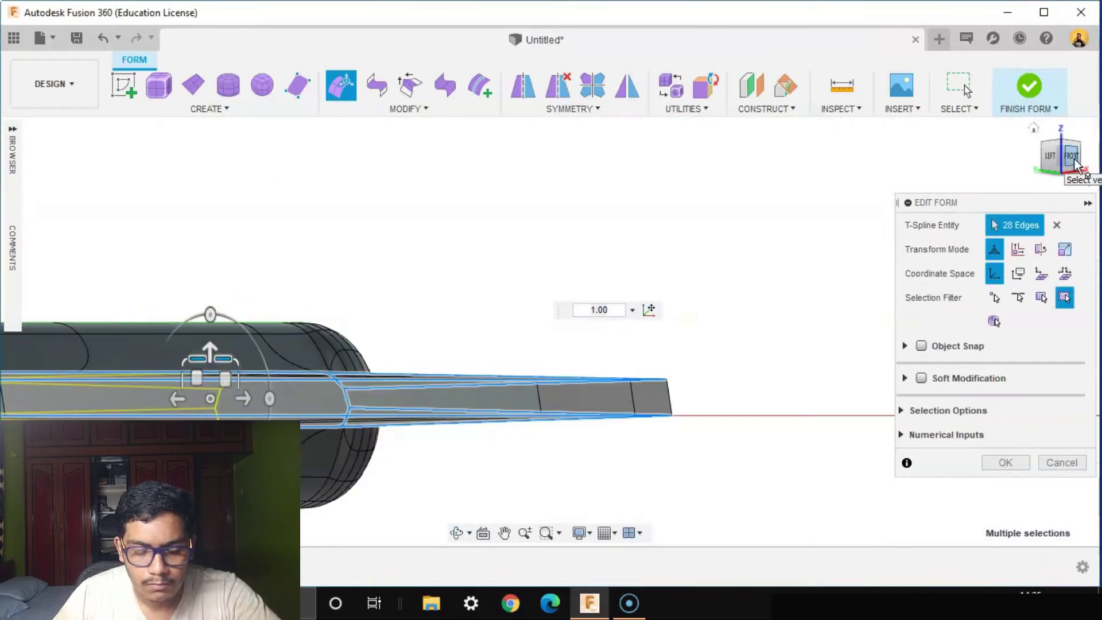
pyautogui.moveTo(373, 357); pyautogui.dragTo(382, 368)
pyautogui.keyDown('shift'); pyautogui.moveTo(718, 287); pyautogui.dragTo(752, 501, button='middle'); pyautogui.keyUp('shift')
pyautogui.click(753, 391)
pyautogui.scroll(-1, 751, 497)
pyautogui.keyDown('shift'); pyautogui.moveTo(794, 464); pyautogui.dragTo(652, 387, button='middle'); pyautogui.keyUp('shift')
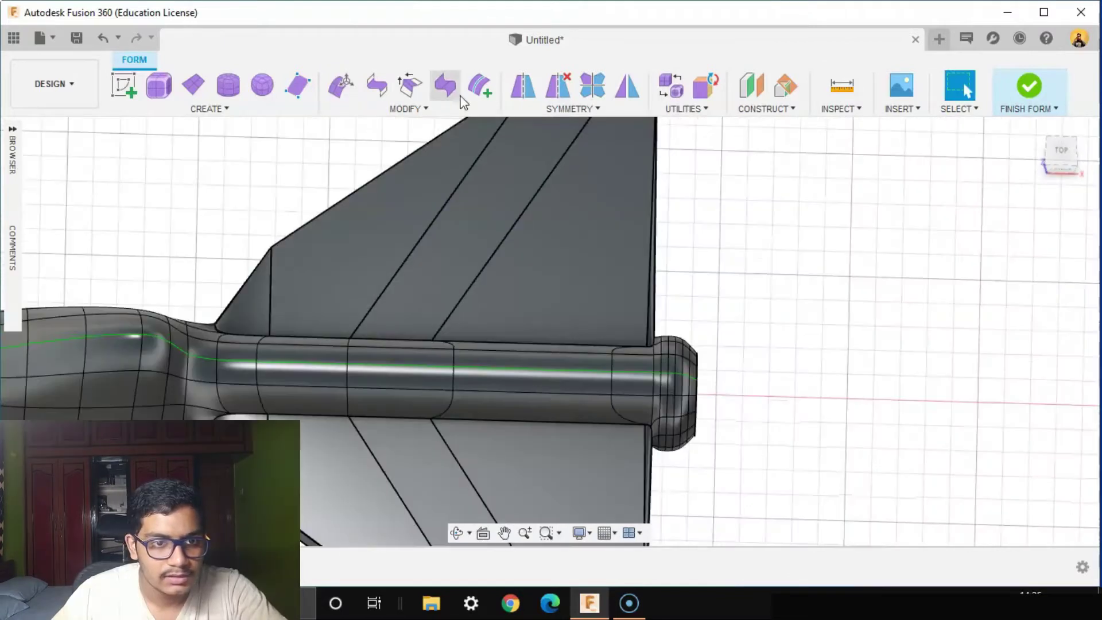
# Subdivide the top fuselage face just ahead of the tail, with the insert mode switched away from Exact
pyautogui.click(409, 109)
pyautogui.click(394, 69)
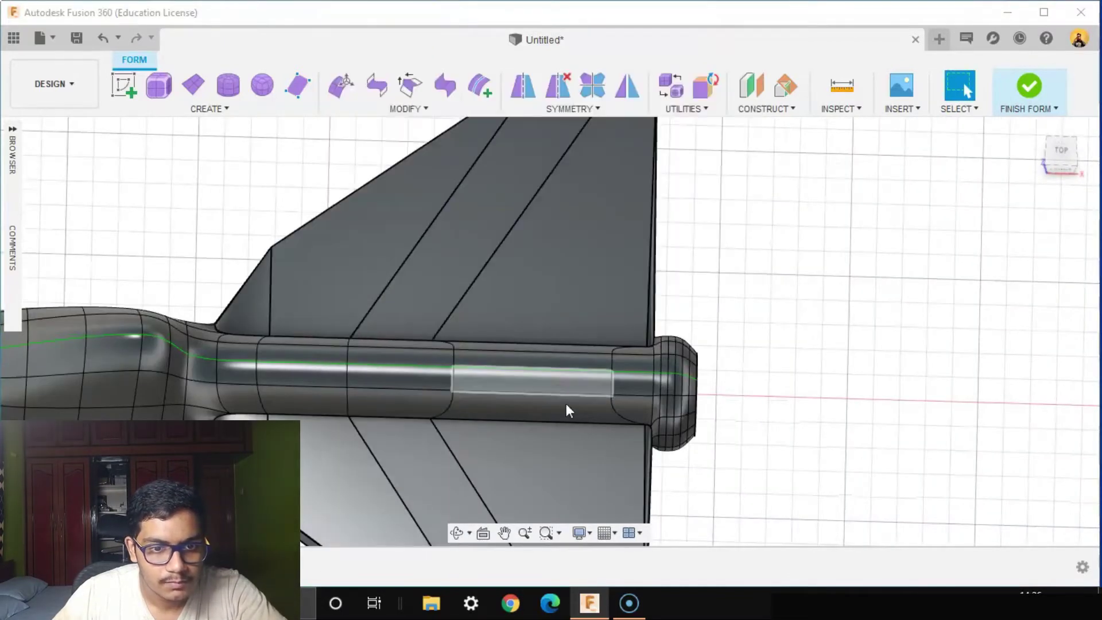
pyautogui.scroll(2, 566, 404)
pyautogui.click(549, 376)
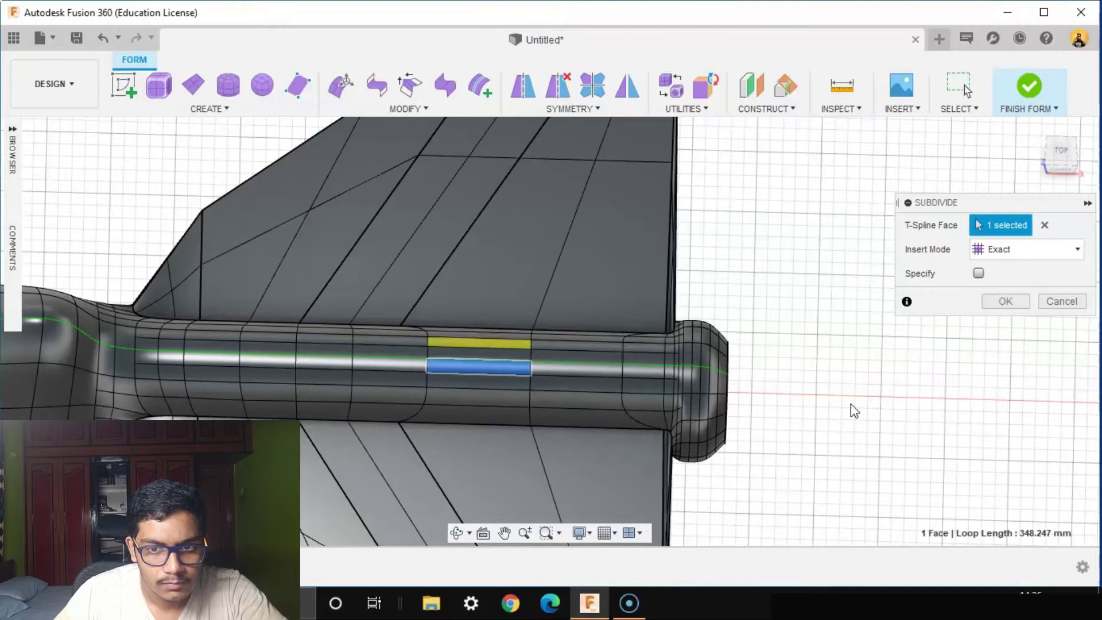
pyautogui.click(1038, 247)
pyautogui.click(1004, 271)
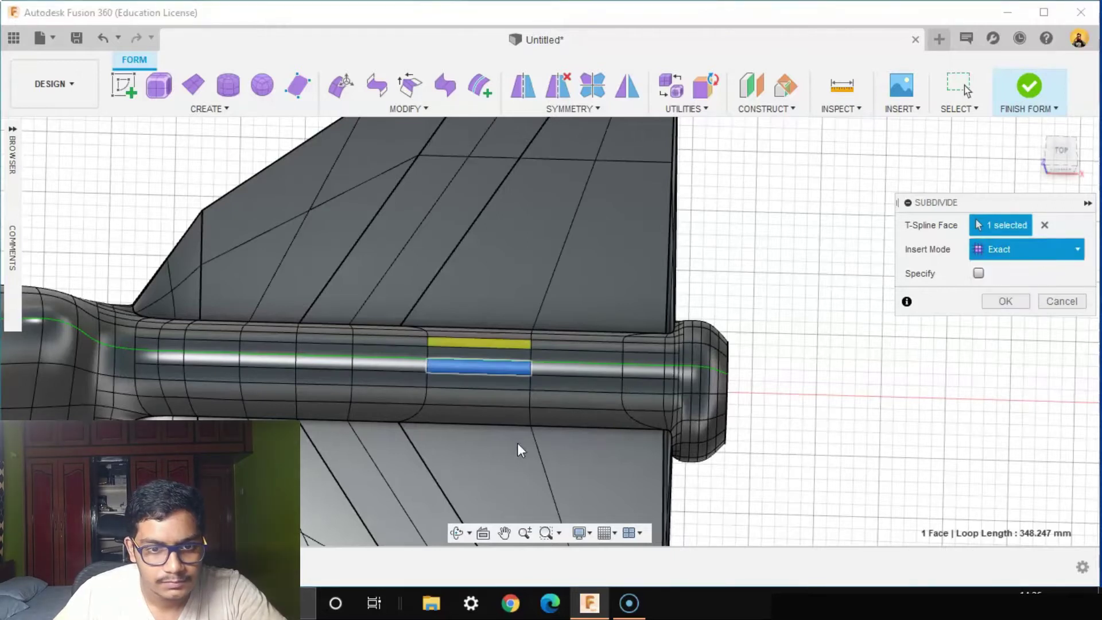
pyautogui.click(1025, 325)
pyautogui.scroll(1, 775, 480)
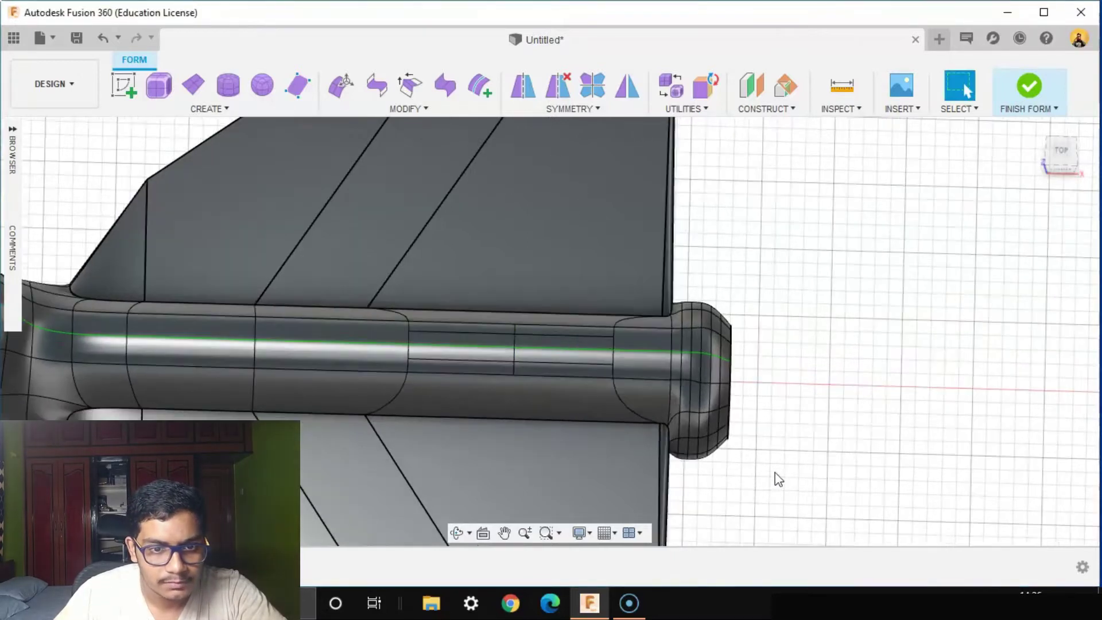
# Select the six small faces on top of the fuselage's rear, on both sides of the centreline, as the fin base
pyautogui.click(625, 326)
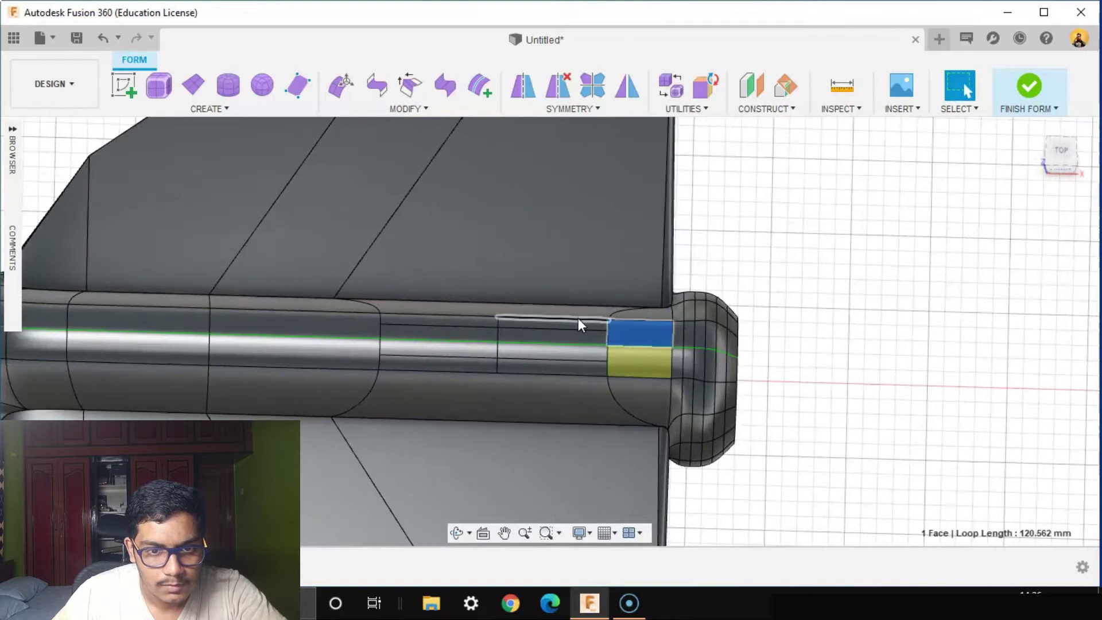
pyautogui.scroll(2, 577, 318)
pyautogui.click(667, 379)
pyautogui.keyDown('shift'); pyautogui.click(574, 412); pyautogui.keyUp('shift')
pyautogui.keyDown('shift'); pyautogui.click(577, 384); pyautogui.keyUp('shift')
pyautogui.keyDown('shift'); pyautogui.click(578, 338); pyautogui.keyUp('shift')
pyautogui.keyDown('shift'); pyautogui.moveTo(662, 383); pyautogui.dragTo(831, 250, button='middle'); pyautogui.keyUp('shift')
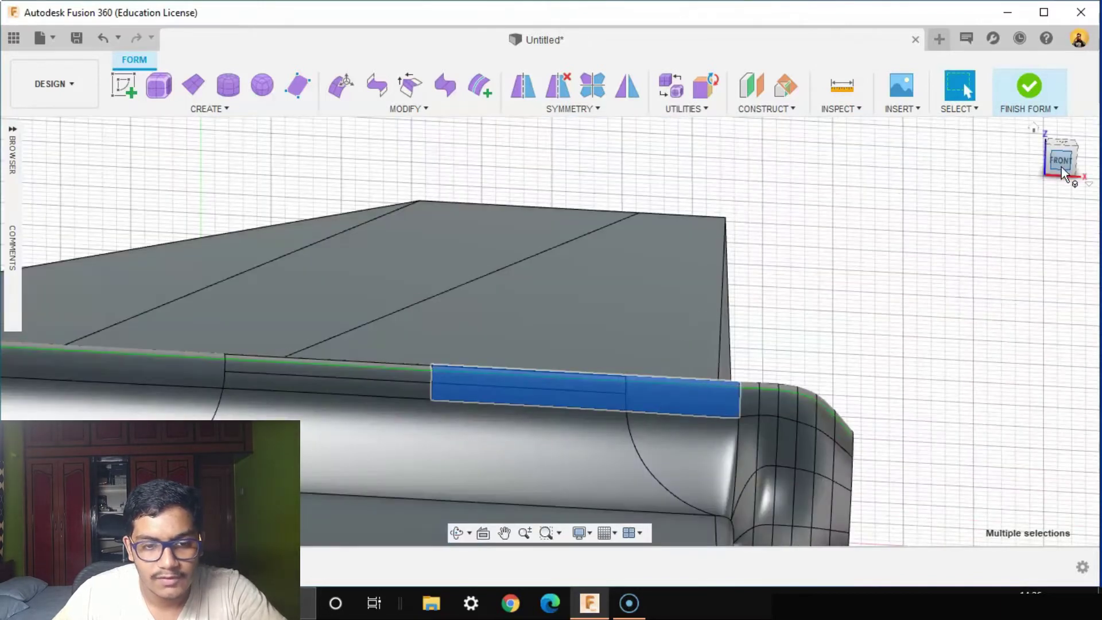
# Extrude the selected faces upward in two stages to form a vertical tail fin, the second about 33 mm up and 4 mm rearward
pyautogui.click(1062, 167)
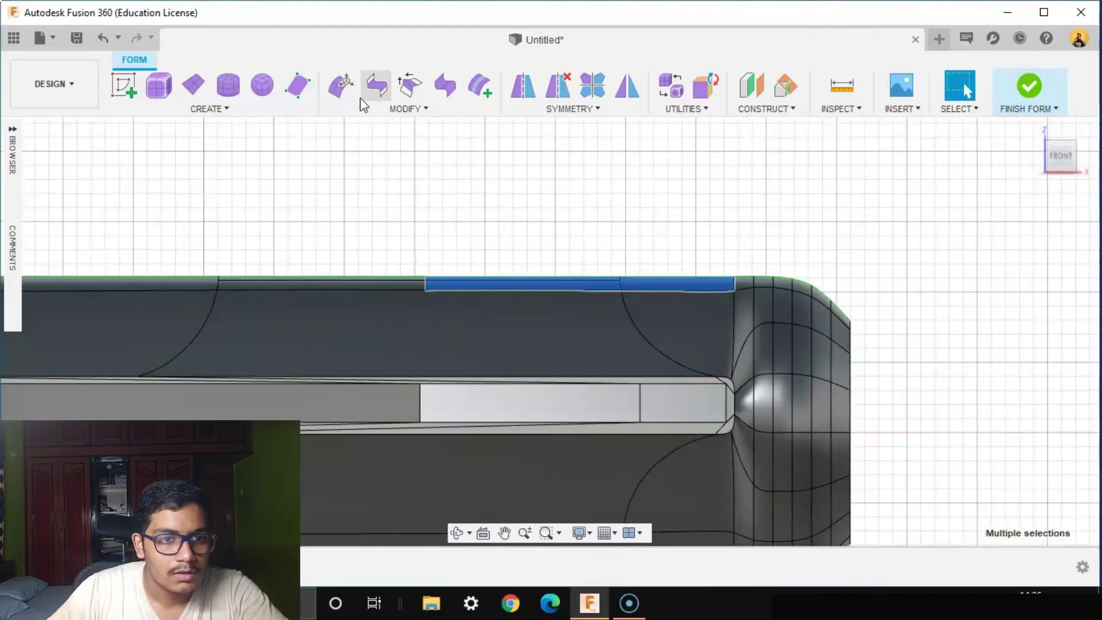
pyautogui.click(341, 87)
pyautogui.scroll(-2, 558, 351)
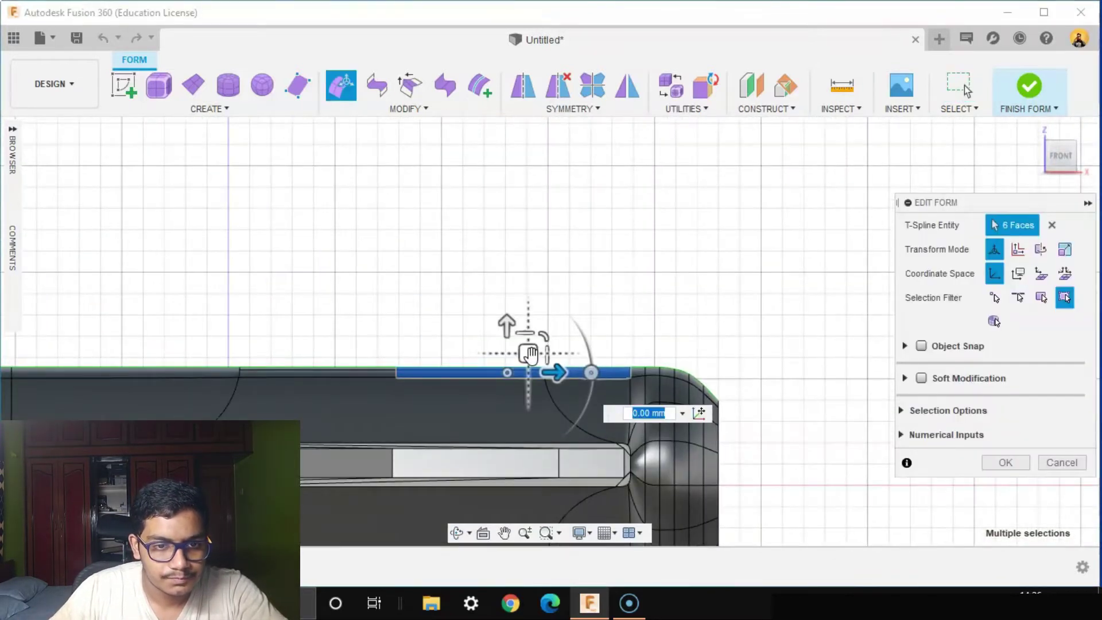
pyautogui.moveTo(507, 328); pyautogui.dragTo(518, 159)
pyautogui.scroll(-2, 511, 333)
pyautogui.moveTo(511, 333); pyautogui.dragTo(489, 412, button='middle')
pyautogui.moveTo(508, 294); pyautogui.dragTo(515, 246)
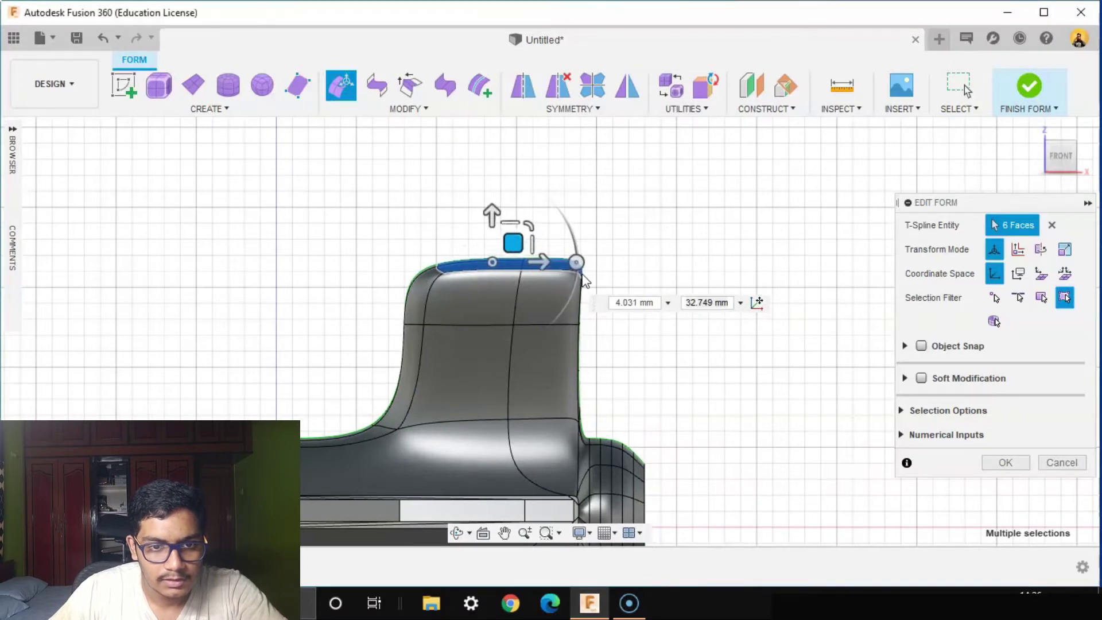
pyautogui.click(890, 440)
# Select all six faces on the top of the tail fin
pyautogui.keyDown('shift'); pyautogui.moveTo(656, 284); pyautogui.dragTo(656, 350, button='middle'); pyautogui.keyUp('shift')
pyautogui.scroll(3, 469, 246)
pyautogui.click(473, 246)
pyautogui.keyDown('ctrl'); pyautogui.click(483, 266); pyautogui.keyUp('ctrl')
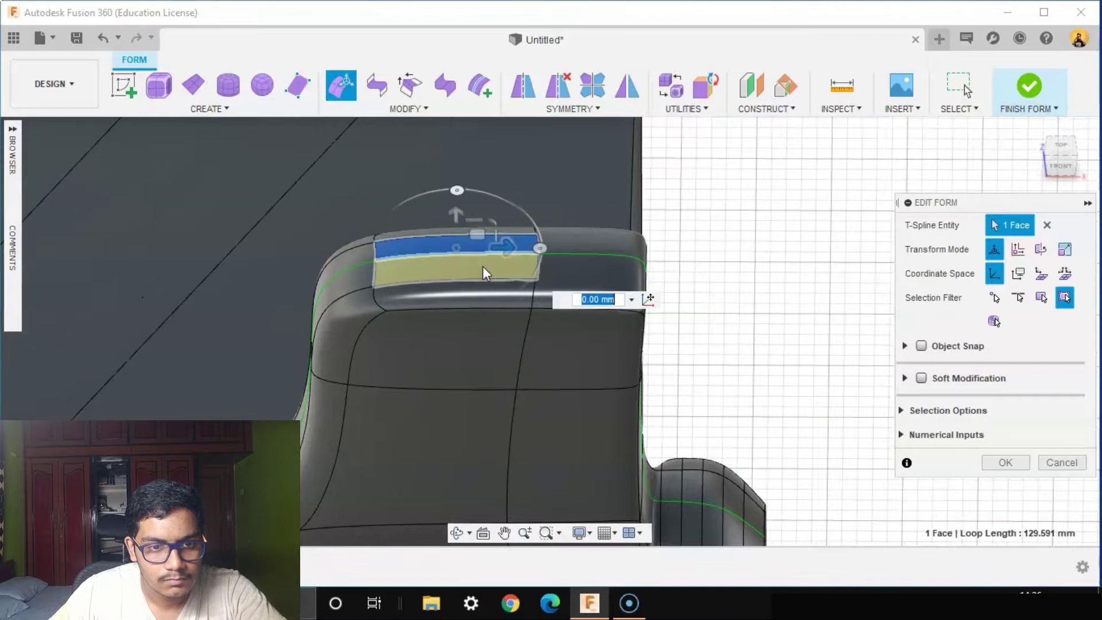
pyautogui.keyDown('ctrl'); pyautogui.click(480, 289); pyautogui.keyUp('ctrl')
pyautogui.keyDown('ctrl'); pyautogui.click(561, 284); pyautogui.keyUp('ctrl')
pyautogui.keyDown('shift'); pyautogui.click(591, 239); pyautogui.keyUp('shift')
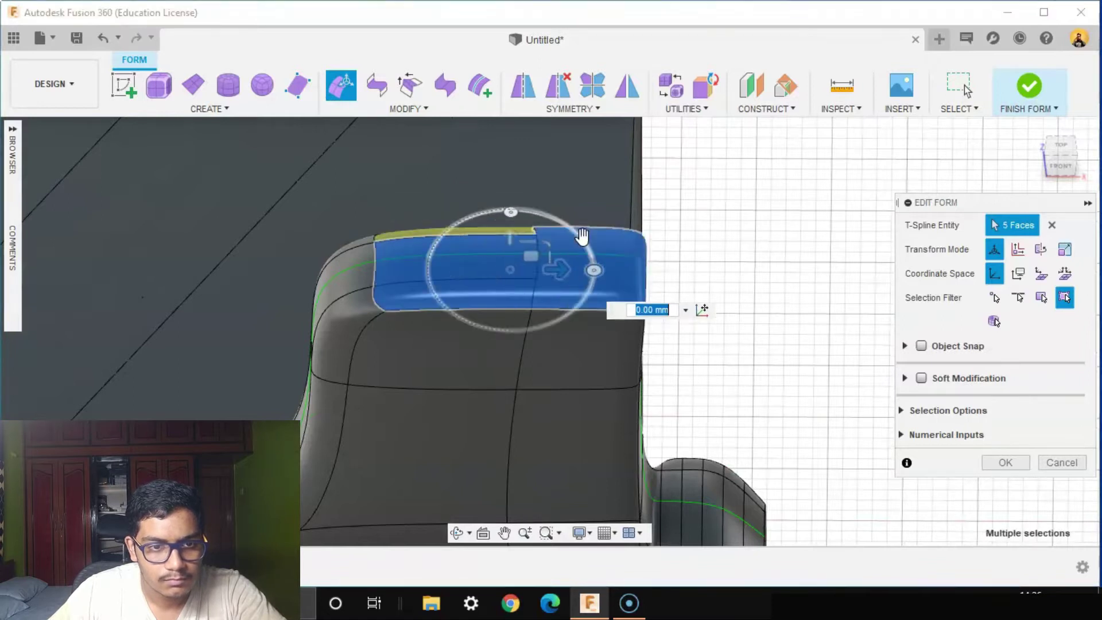
pyautogui.scroll(2, 590, 238)
pyautogui.keyDown('ctrl'); pyautogui.click(399, 227); pyautogui.keyUp('ctrl')
pyautogui.scroll(-2, 467, 295)
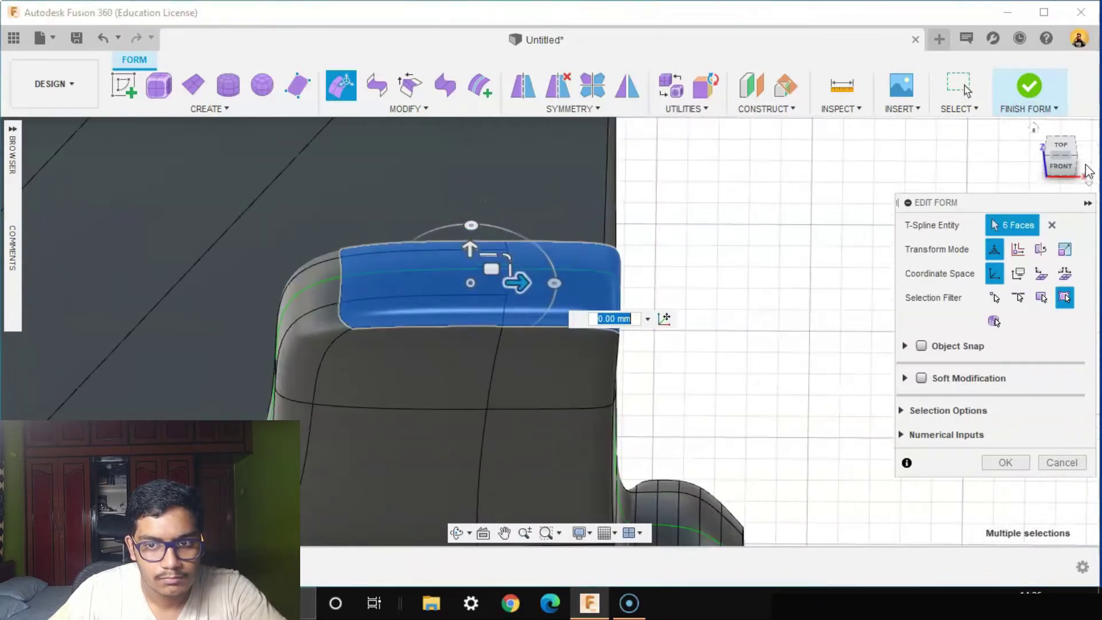
# Rotate the fin's top faces 15 degrees in the front view so that they slope down toward the rear
pyautogui.click(1060, 167)
pyautogui.scroll(-2, 696, 354)
pyautogui.moveTo(611, 209); pyautogui.dragTo(599, 268, button='middle')
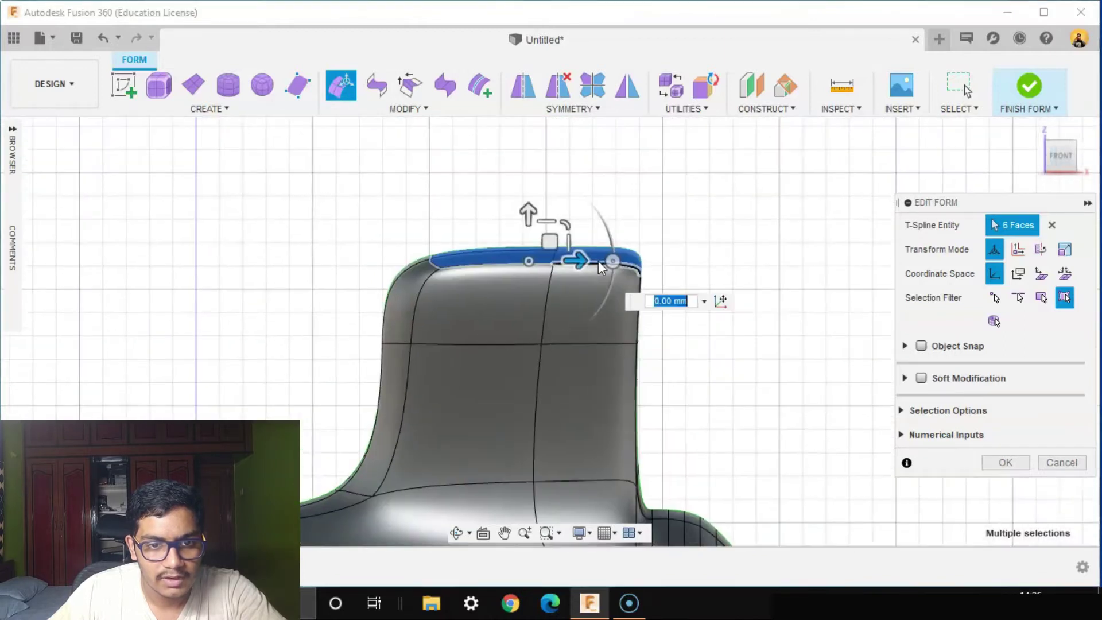
pyautogui.moveTo(610, 263); pyautogui.dragTo(610, 286)
pyautogui.scroll(-2, 670, 442)
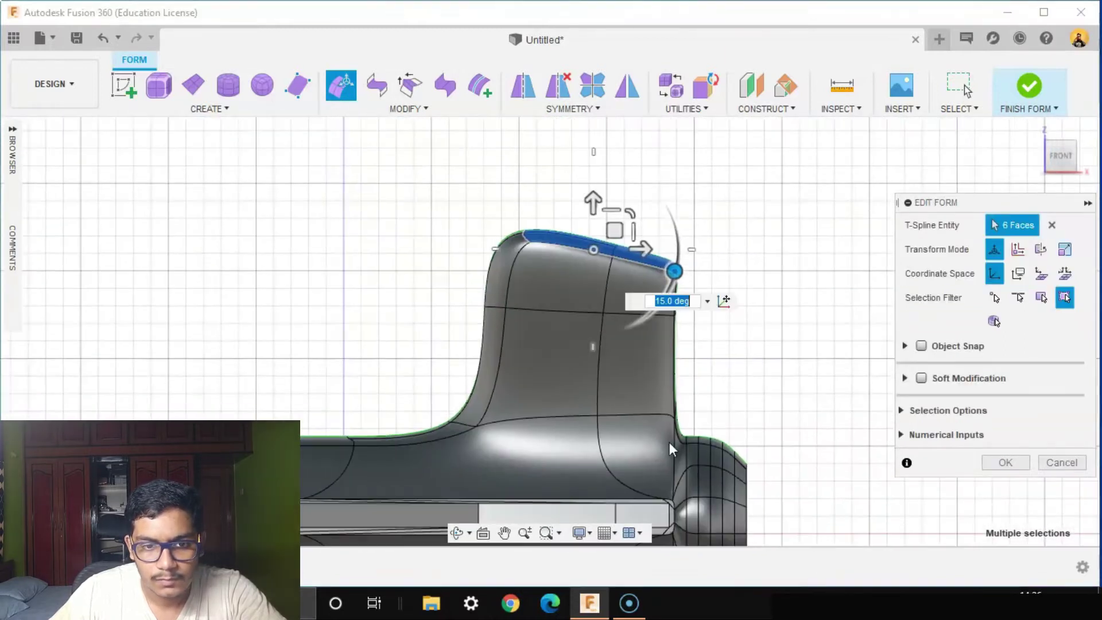
pyautogui.click(714, 428)
# Move the edge at the fin's front base forward and slightly down to sweep the fin's leading edge
pyautogui.scroll(2, 430, 451)
pyautogui.doubleClick(480, 418)
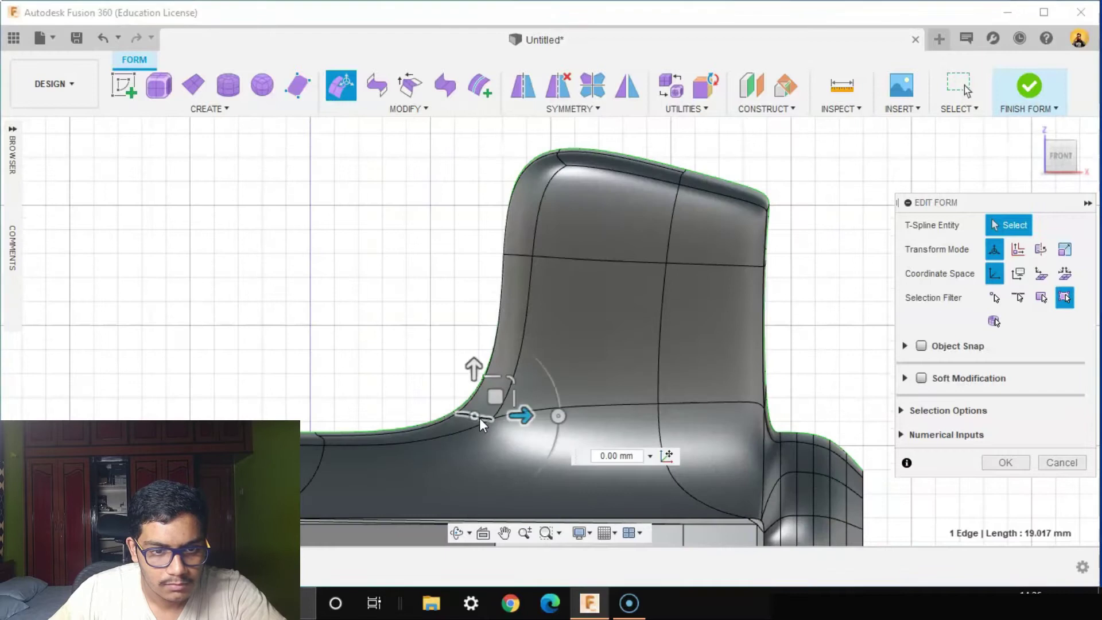
pyautogui.moveTo(491, 395); pyautogui.dragTo(305, 417)
pyautogui.scroll(-2, 305, 417)
pyautogui.moveTo(305, 417); pyautogui.dragTo(399, 324, button='middle')
pyautogui.click(862, 302)
# Select the six upper spine faces running from the fin's front base to the rear of the cockpit bump
pyautogui.scroll(-1, 702, 340)
pyautogui.moveTo(701, 340); pyautogui.dragTo(849, 358, button='middle')
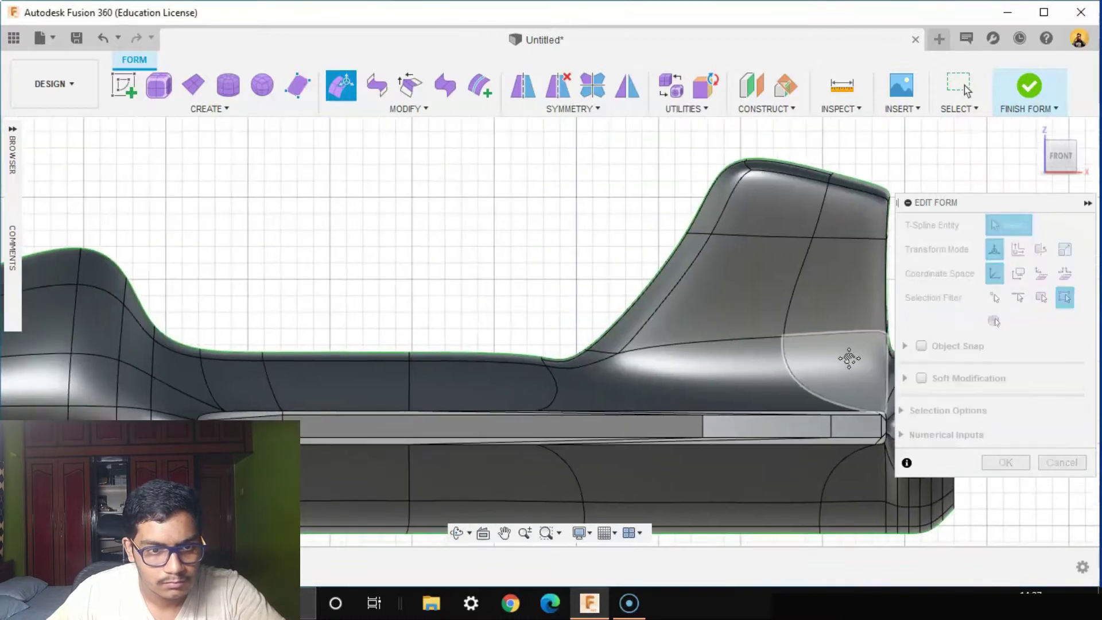
pyautogui.keyDown('shift'); pyautogui.moveTo(410, 374); pyautogui.dragTo(436, 402, button='middle'); pyautogui.keyUp('shift')
pyautogui.click(565, 378)
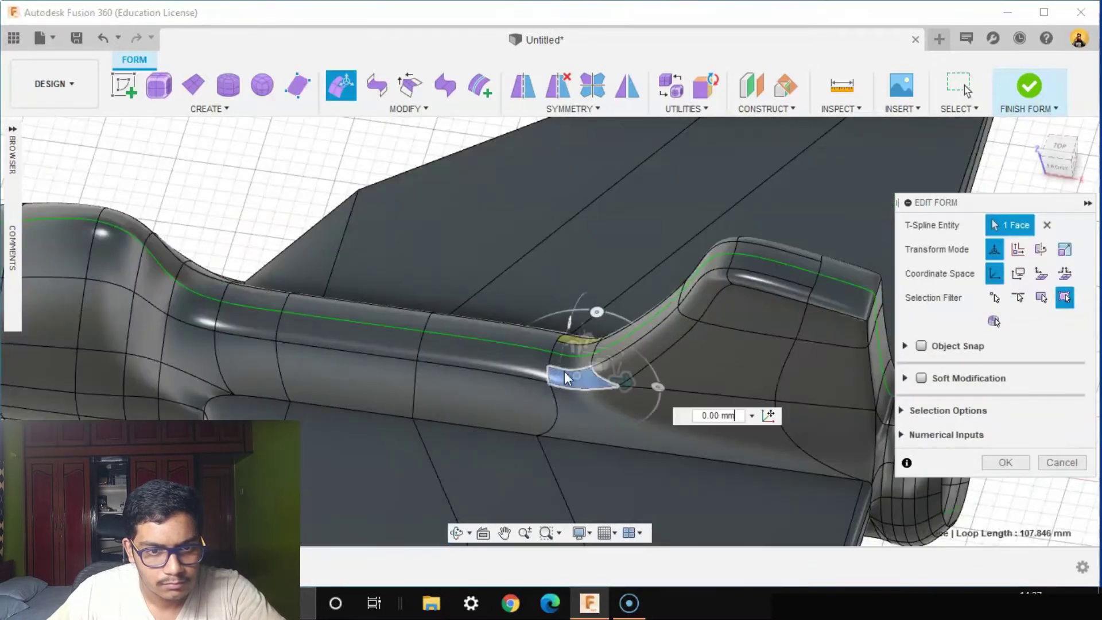
pyautogui.keyDown('shift'); pyautogui.click(469, 363); pyautogui.keyUp('shift')
pyautogui.keyDown('shift'); pyautogui.click(338, 336); pyautogui.keyUp('shift')
pyautogui.keyDown('shift'); pyautogui.click(266, 315); pyautogui.keyUp('shift')
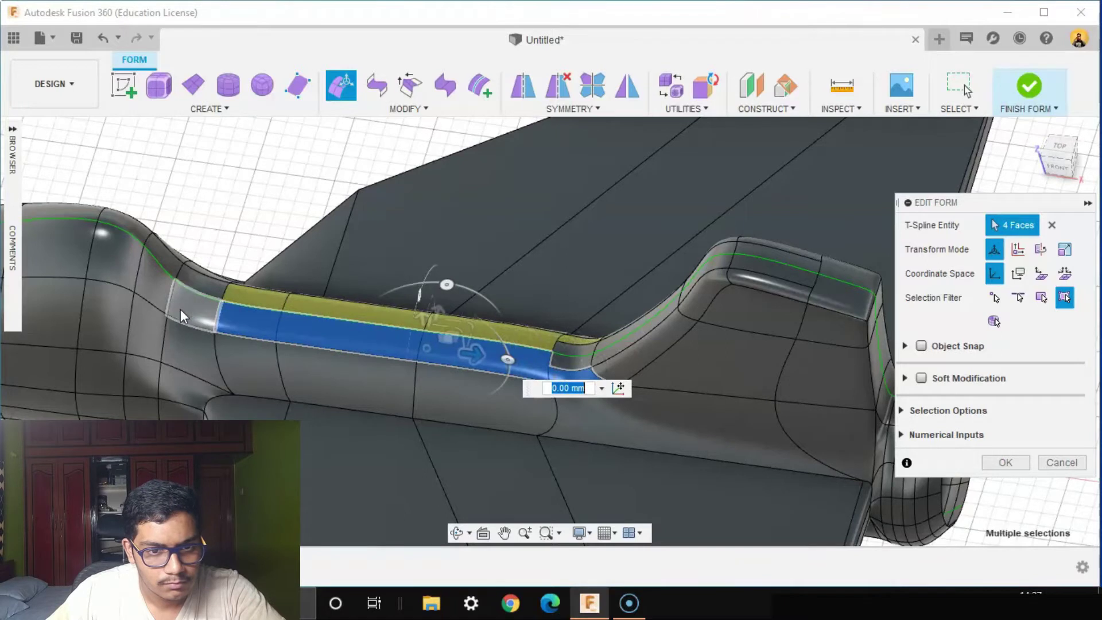
pyautogui.keyDown('shift'); pyautogui.click(180, 309); pyautogui.keyUp('shift')
pyautogui.keyDown('shift'); pyautogui.click(575, 361); pyautogui.keyUp('shift')
# Move the selected spine faces 8.351 mm rearward and 4.912 mm upward, and accept the edit
pyautogui.moveTo(1059, 161); pyautogui.dragTo(1095, 167)
pyautogui.click(1055, 164)
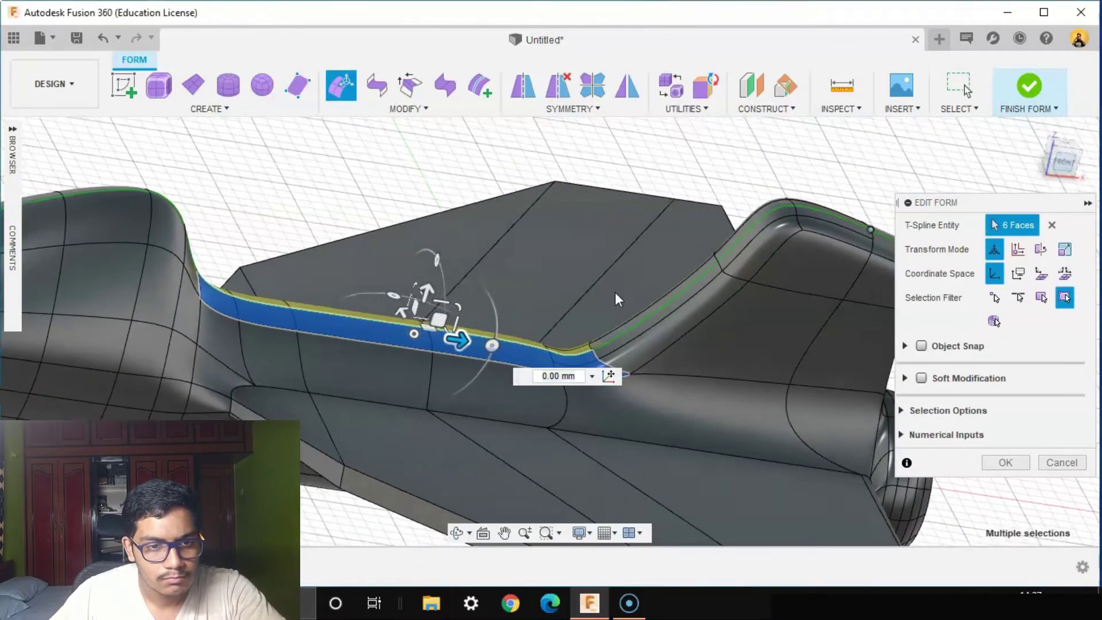
pyautogui.moveTo(376, 278)
pyautogui.mouseDown()
pyautogui.moveTo(371, 253)
pyautogui.moveTo(390, 274)
pyautogui.mouseUp()
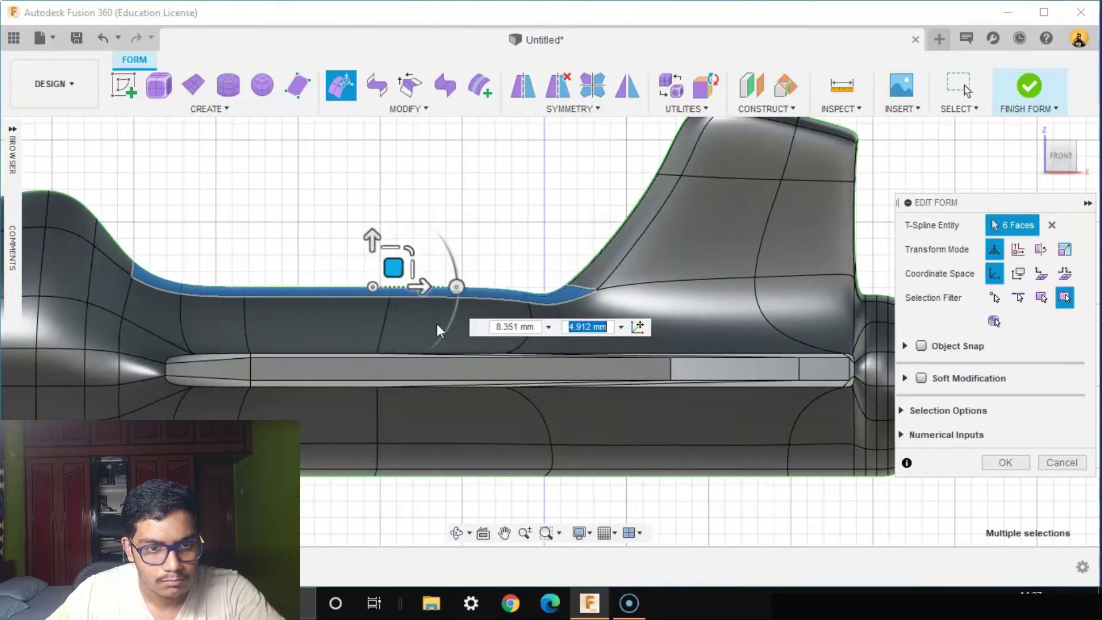
pyautogui.keyDown('shift'); pyautogui.moveTo(437, 331); pyautogui.dragTo(447, 357, button='middle'); pyautogui.keyUp('shift')
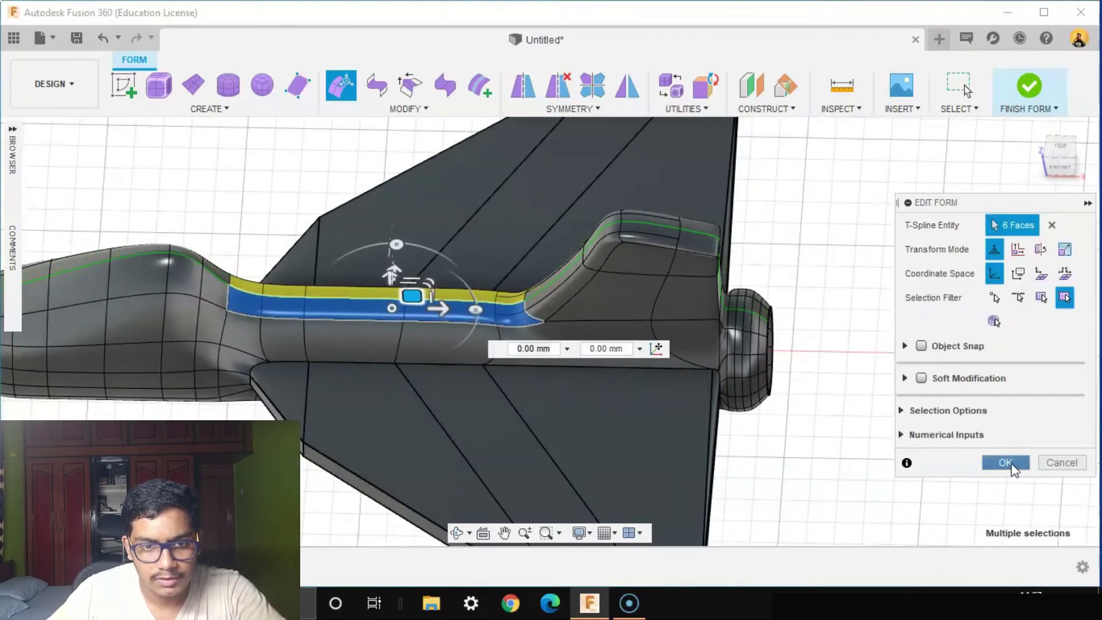
pyautogui.click(1012, 463)
pyautogui.click(906, 391)
# Start a crease and select the edges along the fin's base and the lower part of its leading edge
pyautogui.keyDown('shift'); pyautogui.moveTo(906, 391); pyautogui.dragTo(851, 336, button='middle'); pyautogui.keyUp('shift')
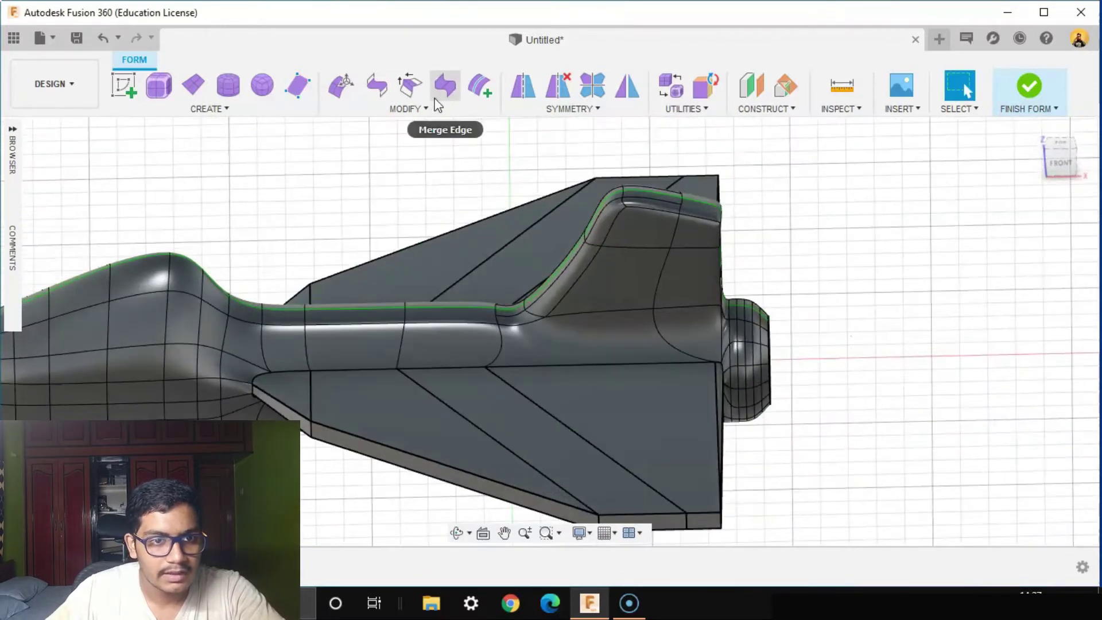
pyautogui.click(400, 89)
pyautogui.scroll(5, 524, 317)
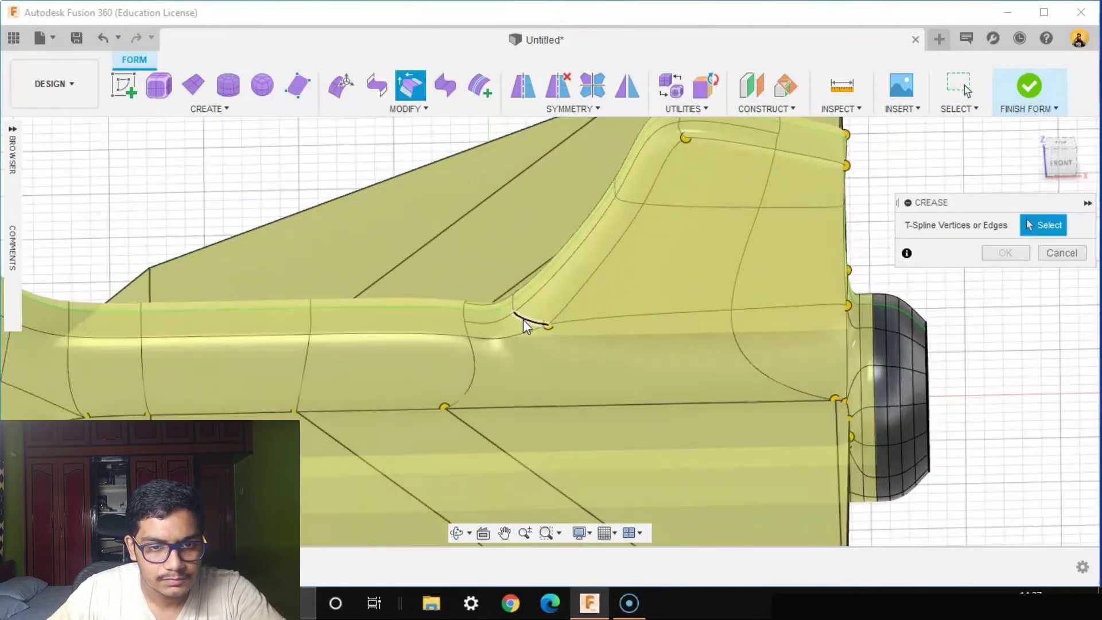
pyautogui.click(525, 331)
pyautogui.click(835, 306)
pyautogui.keyDown('shift'); pyautogui.moveTo(887, 338); pyautogui.dragTo(855, 318, button='middle'); pyautogui.keyUp('shift')
pyautogui.scroll(1, 855, 319)
pyautogui.click(861, 304)
pyautogui.keyDown('shift'); pyautogui.moveTo(772, 359); pyautogui.dragTo(635, 347, button='middle'); pyautogui.keyUp('shift')
pyautogui.keyDown('shift'); pyautogui.moveTo(835, 431); pyautogui.dragTo(845, 377, button='middle'); pyautogui.keyUp('shift')
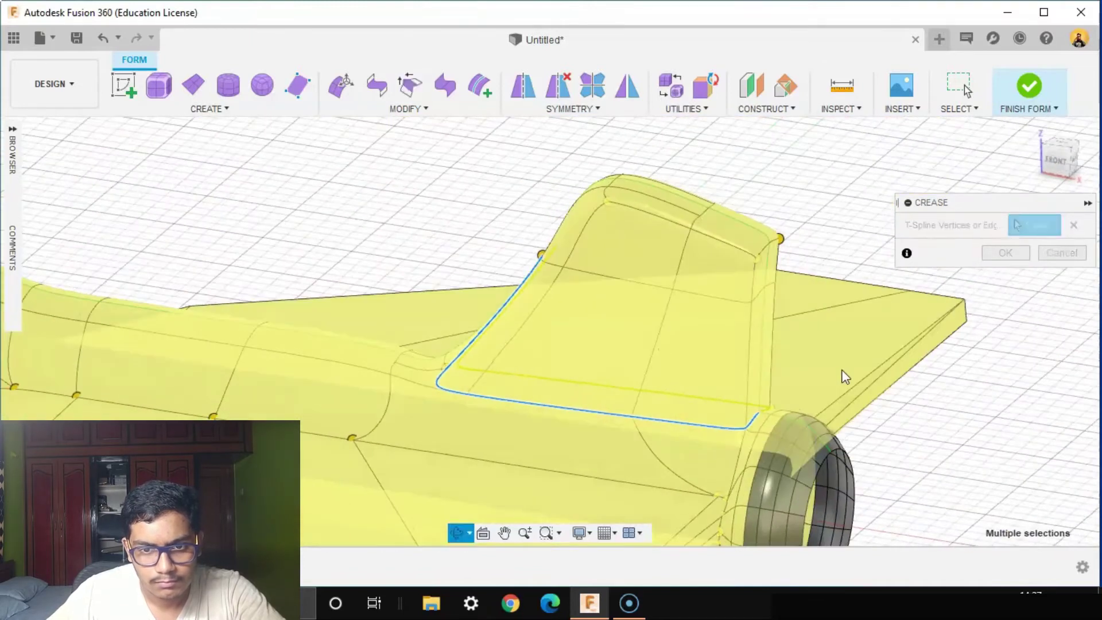
# Add the fin's vertical rear edges and upper leading edge to the selection, and apply the crease
pyautogui.click(740, 356)
pyautogui.keyDown('shift'); pyautogui.moveTo(954, 396); pyautogui.dragTo(744, 344, button='middle'); pyautogui.keyUp('shift')
pyautogui.click(788, 258)
pyautogui.keyDown('shift'); pyautogui.moveTo(791, 261); pyautogui.dragTo(900, 376, button='middle'); pyautogui.keyUp('shift')
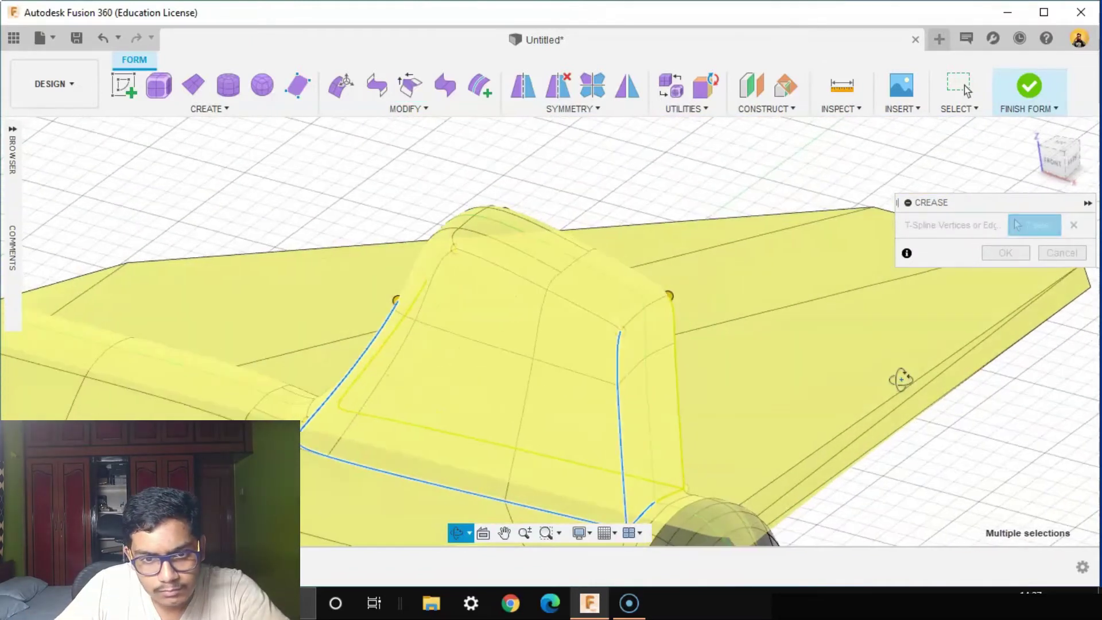
pyautogui.keyDown('shift'); pyautogui.moveTo(652, 362); pyautogui.dragTo(523, 315, button='middle'); pyautogui.keyUp('shift')
pyautogui.keyDown('shift'); pyautogui.moveTo(619, 357); pyautogui.dragTo(596, 368, button='middle'); pyautogui.keyUp('shift')
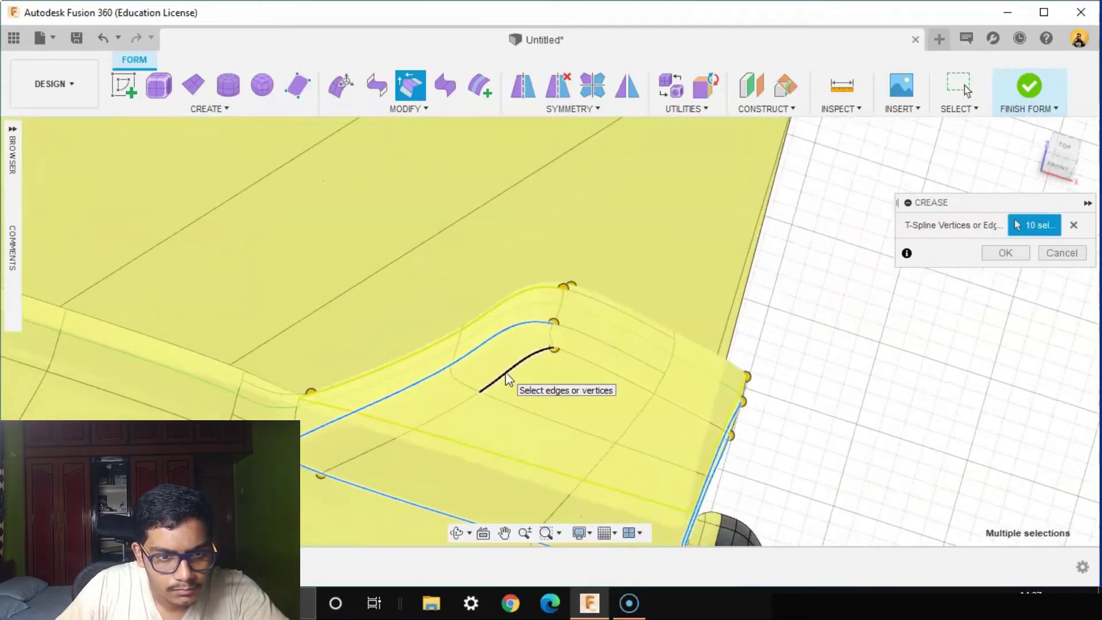
pyautogui.click(1001, 252)
pyautogui.moveTo(975, 270)
pyautogui.keyDown('shift'); pyautogui.mouseDown(button='middle')
pyautogui.moveTo(920, 300)
pyautogui.moveTo(908, 399)
pyautogui.moveTo(899, 373)
pyautogui.mouseUp(button='middle'); pyautogui.keyUp('shift')
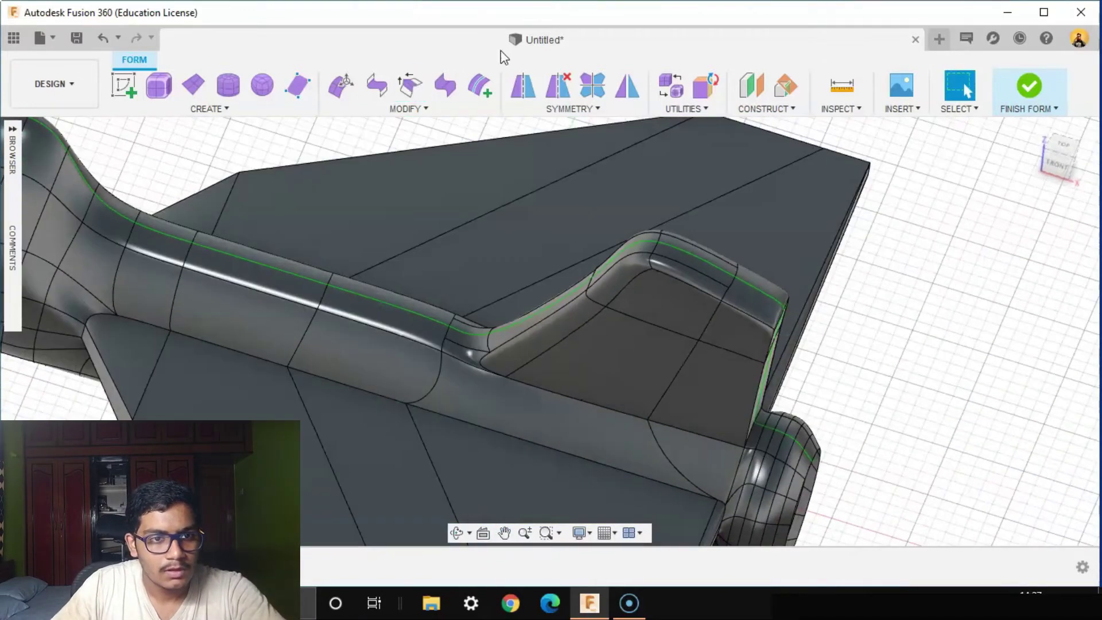
# Select five edges around the fin's base in form editing and scale them narrower across the fuselage's width
pyautogui.click(350, 85)
pyautogui.doubleClick(549, 390)
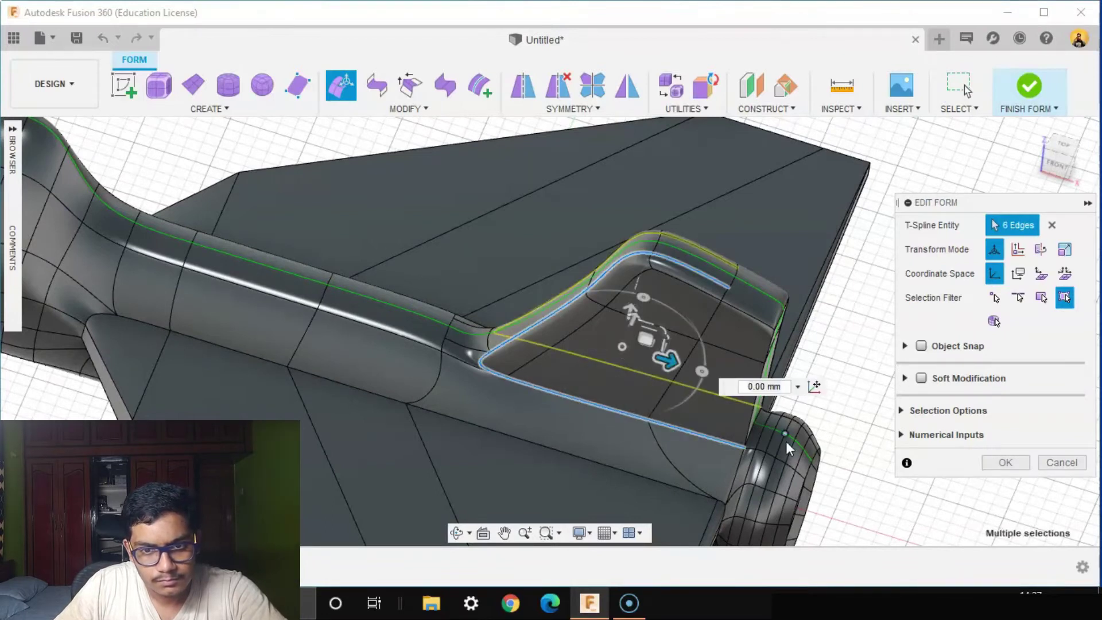
pyautogui.scroll(2, 786, 441)
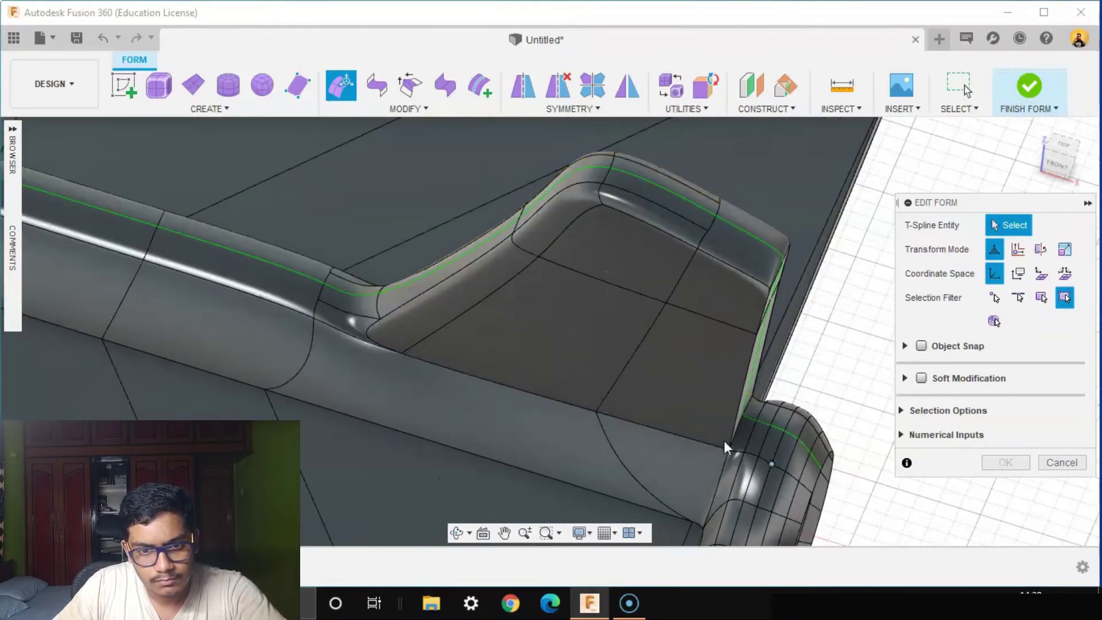
pyautogui.click(649, 426)
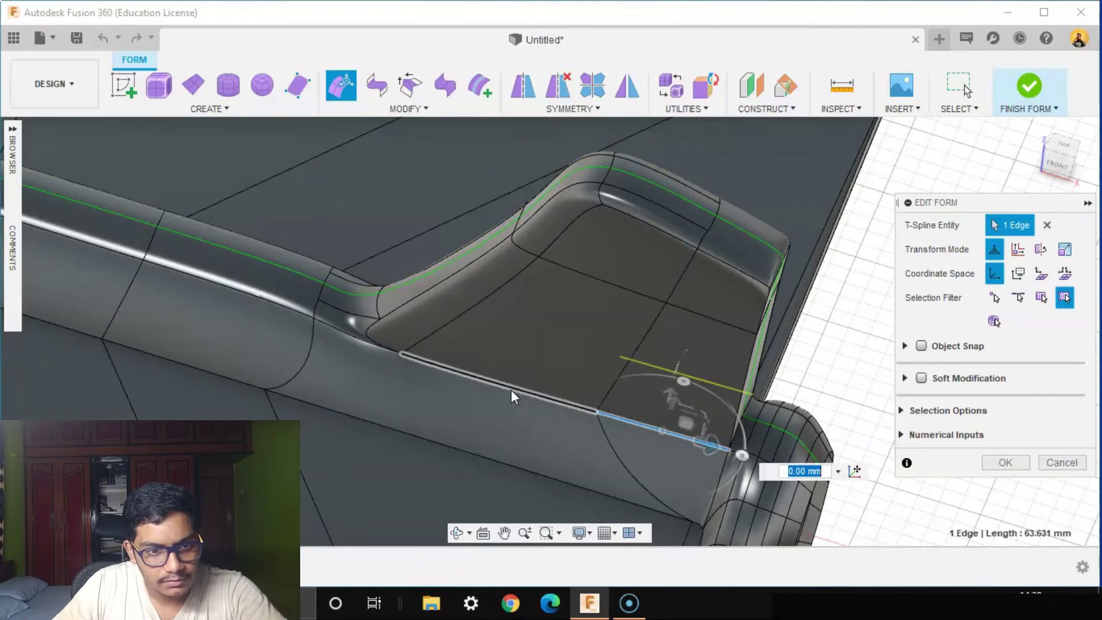
pyautogui.keyDown('shift'); pyautogui.click(511, 386); pyautogui.keyUp('shift')
pyautogui.scroll(1, 443, 372)
pyautogui.keyDown('shift'); pyautogui.click(355, 332); pyautogui.keyUp('shift')
pyautogui.keyDown('shift'); pyautogui.click(361, 290); pyautogui.keyUp('shift')
pyautogui.scroll(-1, 468, 359)
pyautogui.keyDown('shift'); pyautogui.moveTo(742, 465); pyautogui.dragTo(814, 302, button='middle'); pyautogui.keyUp('shift')
pyautogui.keyDown('shift'); pyautogui.click(698, 456); pyautogui.keyUp('shift')
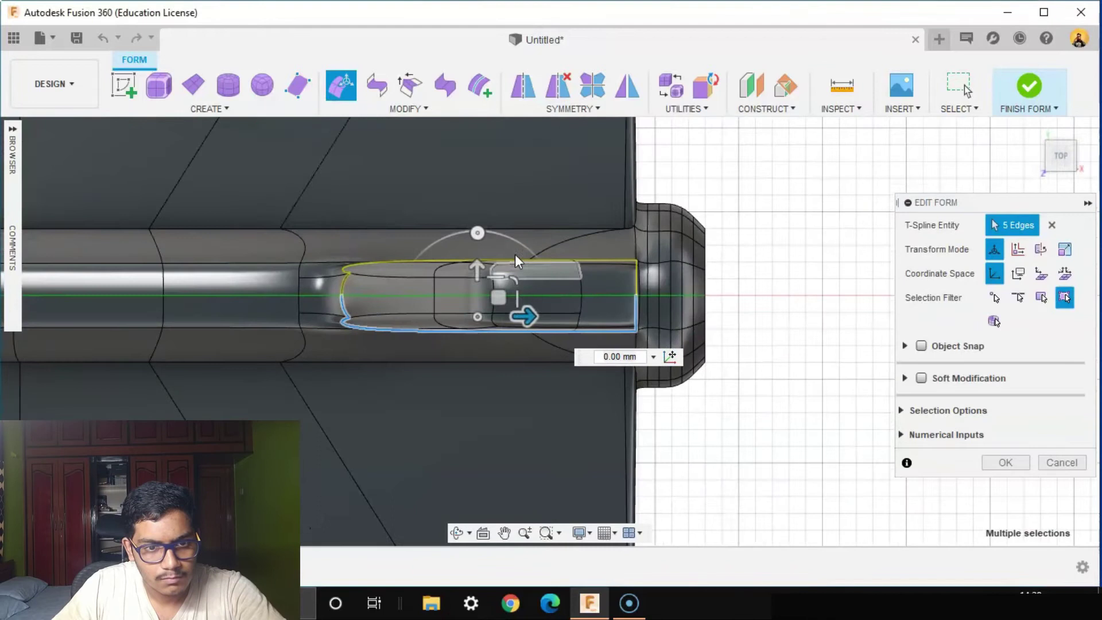
pyautogui.moveTo(497, 277); pyautogui.dragTo(485, 396)
pyautogui.keyDown('shift'); pyautogui.moveTo(485, 396); pyautogui.dragTo(488, 350, button='middle'); pyautogui.keyUp('shift')
pyautogui.moveTo(769, 310); pyautogui.dragTo(777, 326, button='middle')
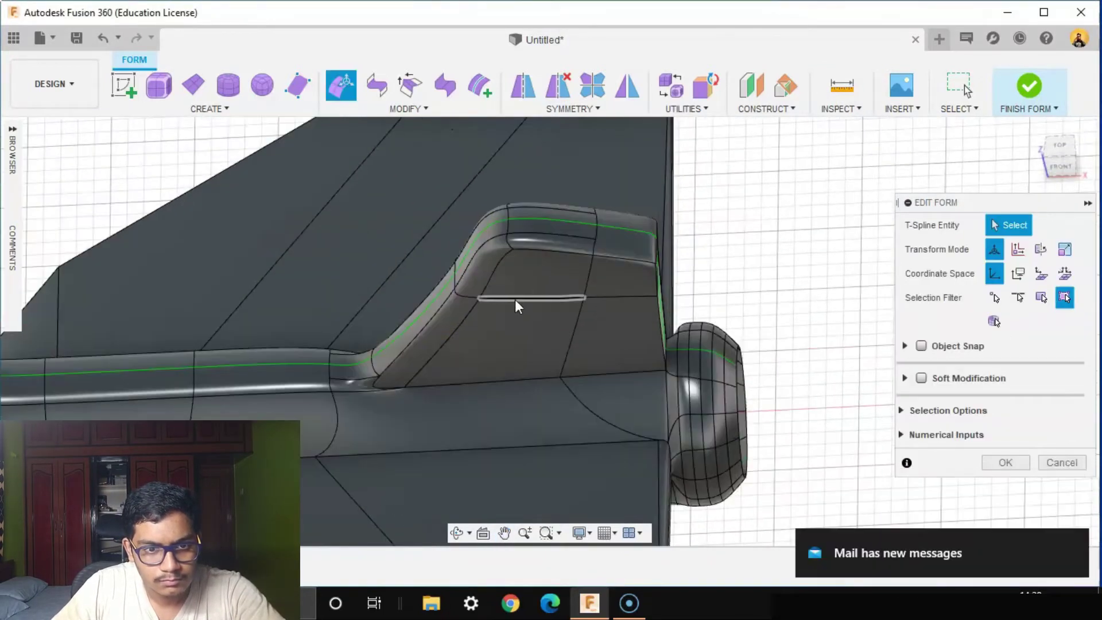
# Select the fin's mid-height and top edge loops, scale them along the fuselage's width, and accept the edit
pyautogui.doubleClick(515, 299)
pyautogui.scroll(5, 596, 253)
pyautogui.keyDown('ctrl'); pyautogui.click(436, 245); pyautogui.keyUp('ctrl')
pyautogui.keyDown('ctrl'); pyautogui.click(671, 269); pyautogui.keyUp('ctrl')
pyautogui.keyDown('ctrl'); pyautogui.click(412, 224); pyautogui.keyUp('ctrl')
pyautogui.keyDown('ctrl'); pyautogui.click(417, 190); pyautogui.keyUp('ctrl')
pyautogui.keyDown('shift'); pyautogui.moveTo(746, 294); pyautogui.dragTo(717, 296, button='middle'); pyautogui.keyUp('shift')
pyautogui.keyDown('ctrl'); pyautogui.click(768, 248); pyautogui.keyUp('ctrl')
pyautogui.click(1057, 151)
pyautogui.moveTo(851, 505); pyautogui.dragTo(870, 520, button='middle')
pyautogui.scroll(-1, 870, 520)
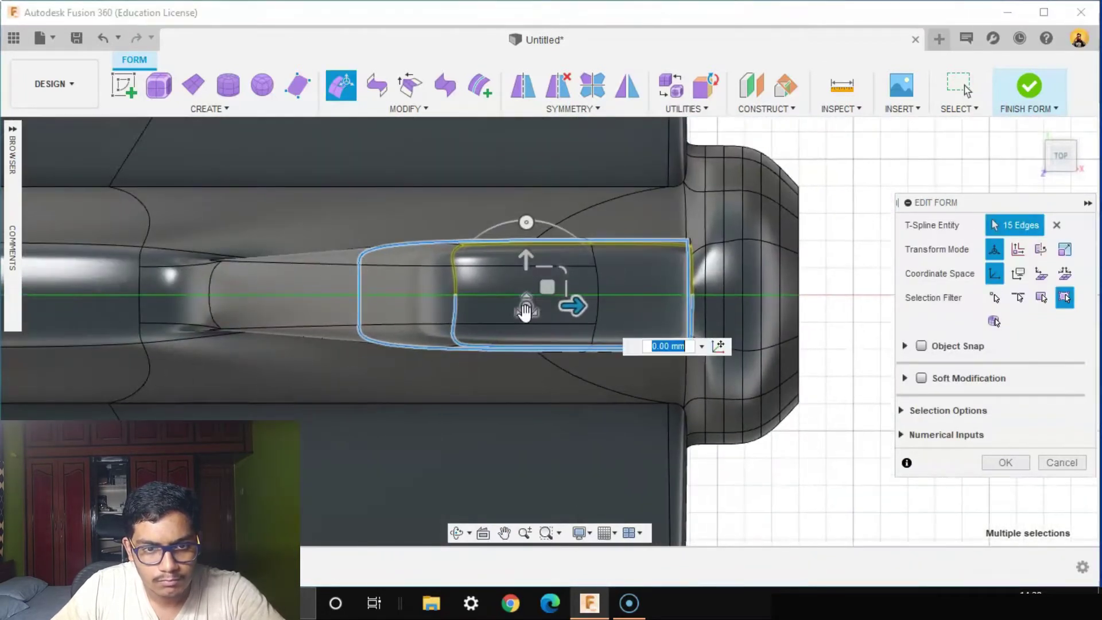
pyautogui.moveTo(545, 267)
pyautogui.mouseDown()
pyautogui.moveTo(545, 290)
pyautogui.moveTo(547, 270)
pyautogui.mouseUp()
pyautogui.keyDown('shift'); pyautogui.moveTo(860, 488); pyautogui.dragTo(849, 425, button='middle'); pyautogui.keyUp('shift')
pyautogui.click(1007, 464)
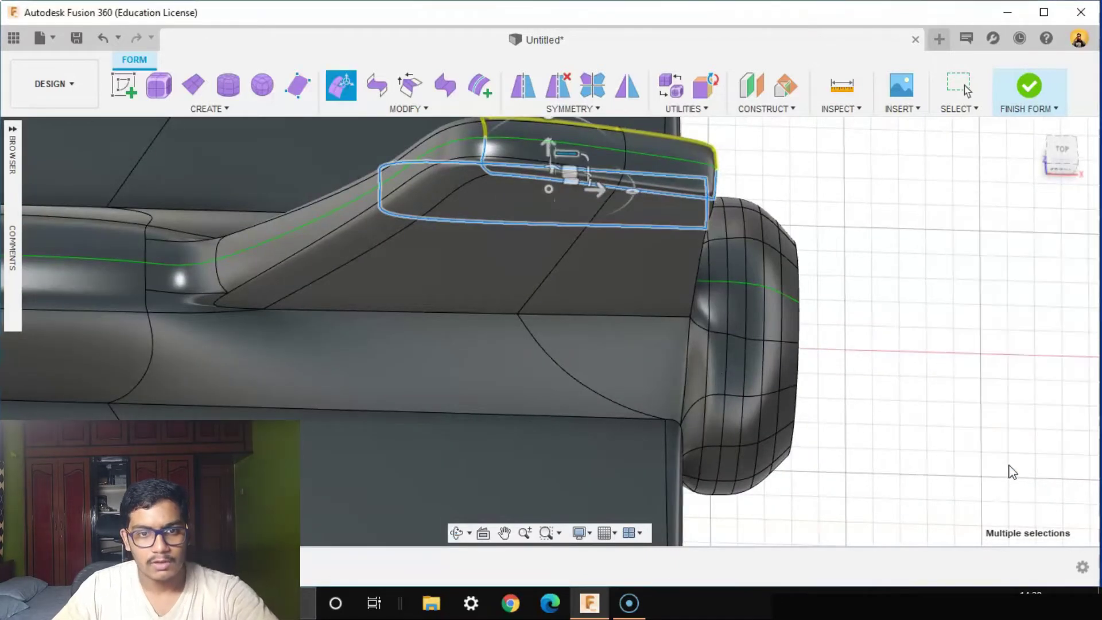
# Finish the form to check the fin on the converted body, and undo it to return to form editing
pyautogui.scroll(-2, 890, 389)
pyautogui.keyDown('shift'); pyautogui.moveTo(894, 394); pyautogui.dragTo(1095, 177, button='middle'); pyautogui.keyUp('shift')
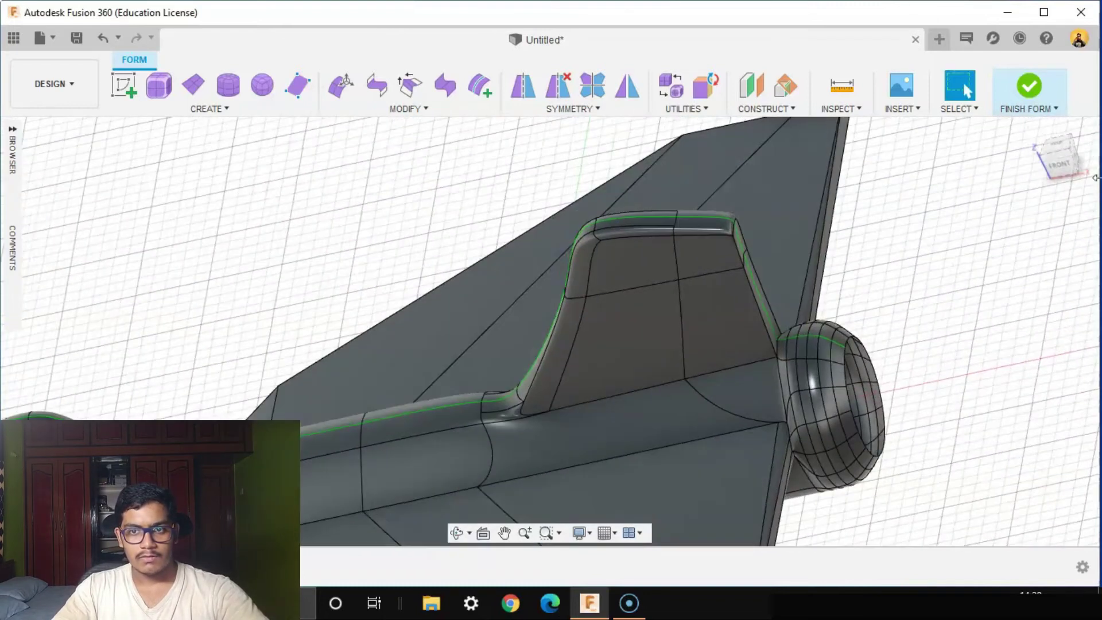
pyautogui.click(1029, 86)
pyautogui.keyDown('shift'); pyautogui.moveTo(600, 317); pyautogui.dragTo(884, 436, button='middle'); pyautogui.keyUp('shift')
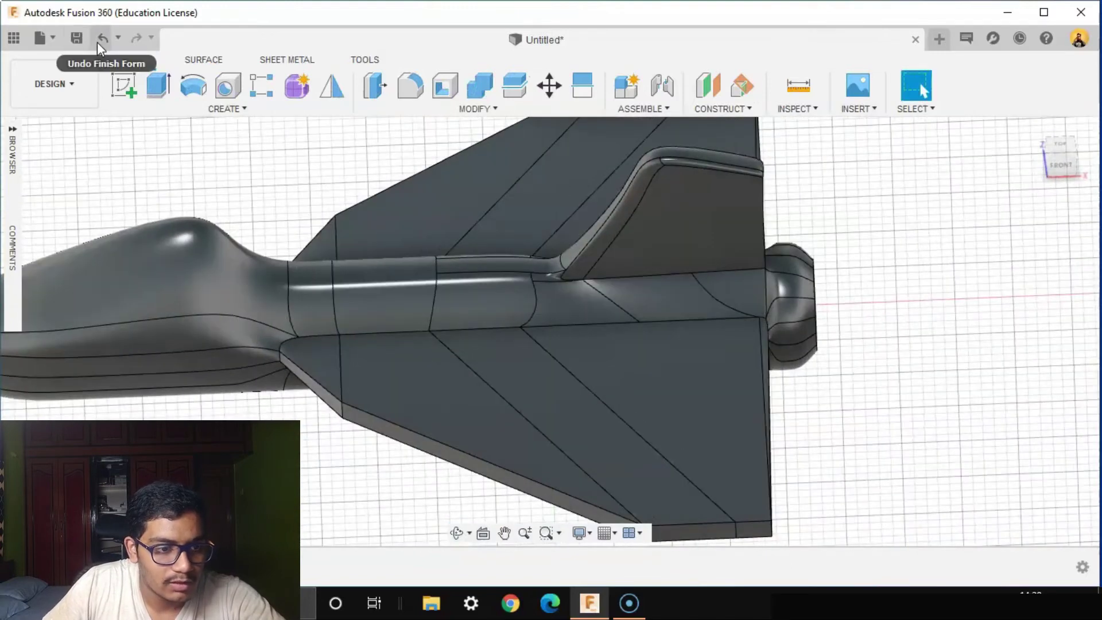
pyautogui.click(98, 43)
# Select the six upper nozzle faces in the row behind the fin, from the fin's base to the nozzle's rear rim
pyautogui.scroll(-2, 798, 319)
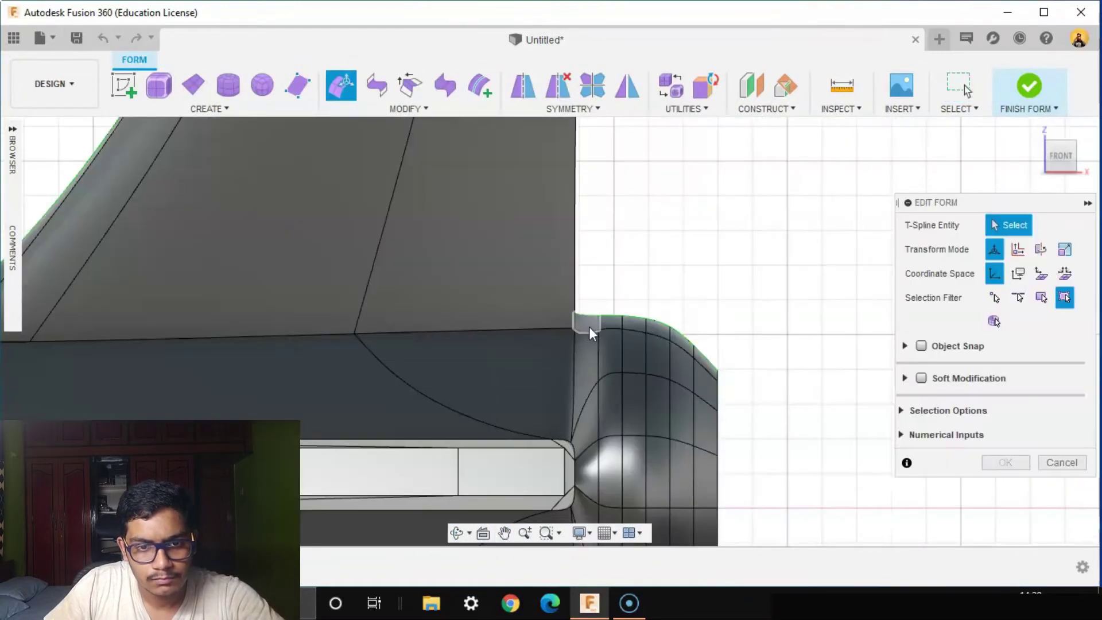
pyautogui.click(590, 330)
pyautogui.scroll(5, 614, 327)
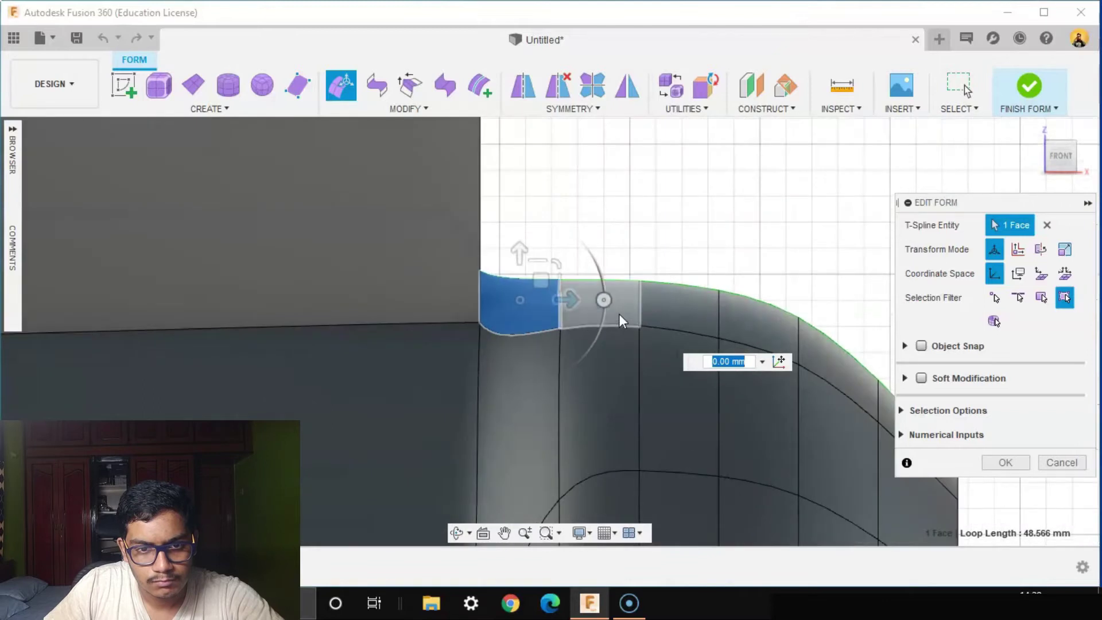
pyautogui.scroll(1, 620, 315)
pyautogui.keyDown('ctrl'); pyautogui.click(637, 321); pyautogui.keyUp('ctrl')
pyautogui.keyDown('ctrl'); pyautogui.click(707, 325); pyautogui.keyUp('ctrl')
pyautogui.keyDown('ctrl'); pyautogui.click(807, 338); pyautogui.keyUp('ctrl')
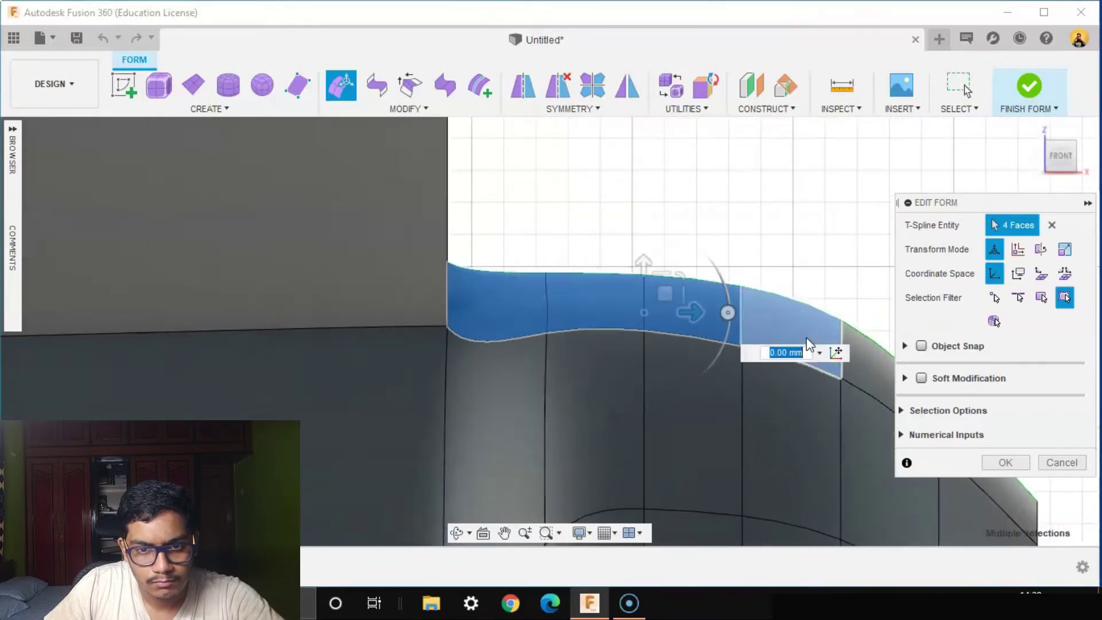
pyautogui.scroll(-2, 806, 338)
pyautogui.moveTo(786, 328); pyautogui.dragTo(659, 307, button='middle')
pyautogui.keyDown('ctrl'); pyautogui.click(761, 368); pyautogui.keyUp('ctrl')
pyautogui.keyDown('ctrl'); pyautogui.click(807, 411); pyautogui.keyUp('ctrl')
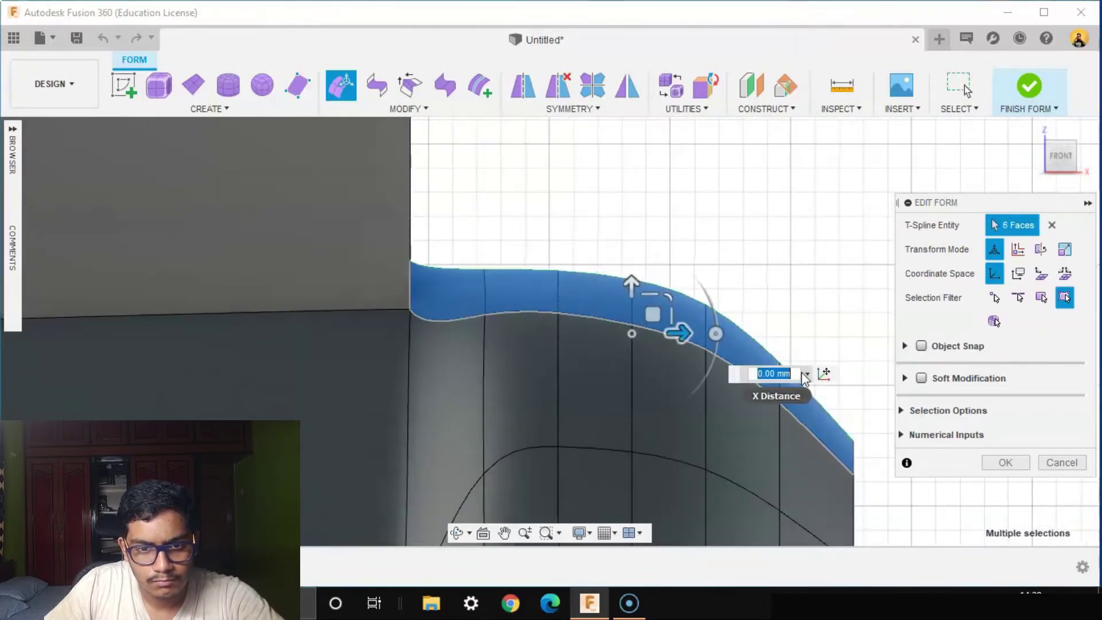
# Add the six matching nozzle faces on the other side of the symmetry line to the selection
pyautogui.keyDown('shift'); pyautogui.moveTo(805, 379); pyautogui.dragTo(750, 327, button='middle'); pyautogui.keyUp('shift')
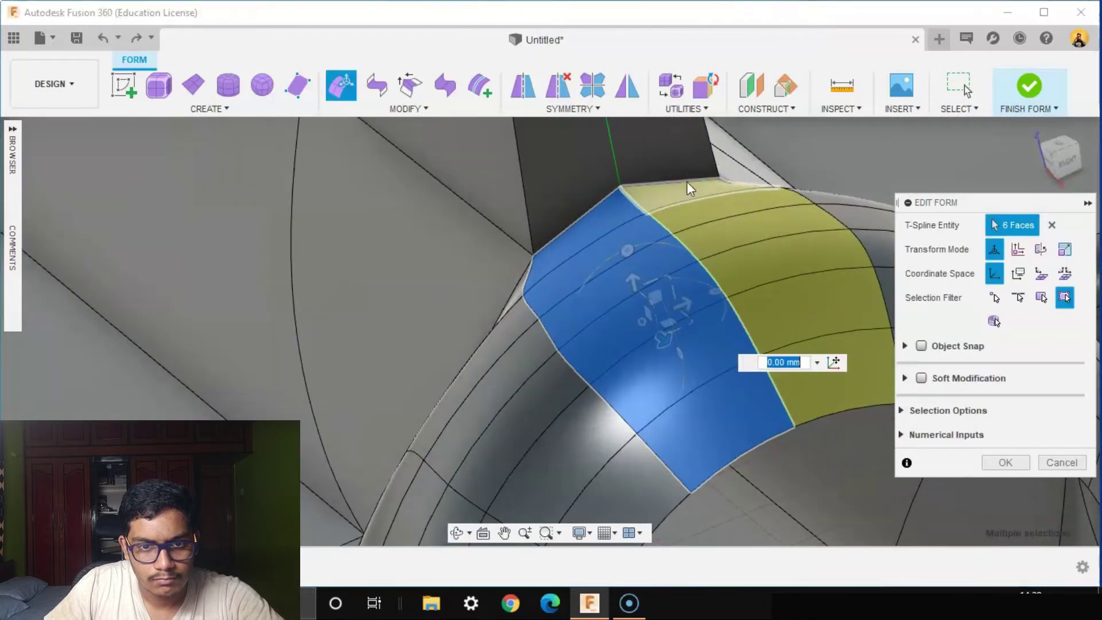
pyautogui.keyDown('ctrl'); pyautogui.click(688, 197); pyautogui.keyUp('ctrl')
pyautogui.keyDown('ctrl'); pyautogui.click(707, 217); pyautogui.keyUp('ctrl')
pyautogui.keyDown('ctrl'); pyautogui.click(729, 236); pyautogui.keyUp('ctrl')
pyautogui.keyDown('ctrl'); pyautogui.click(759, 265); pyautogui.keyUp('ctrl')
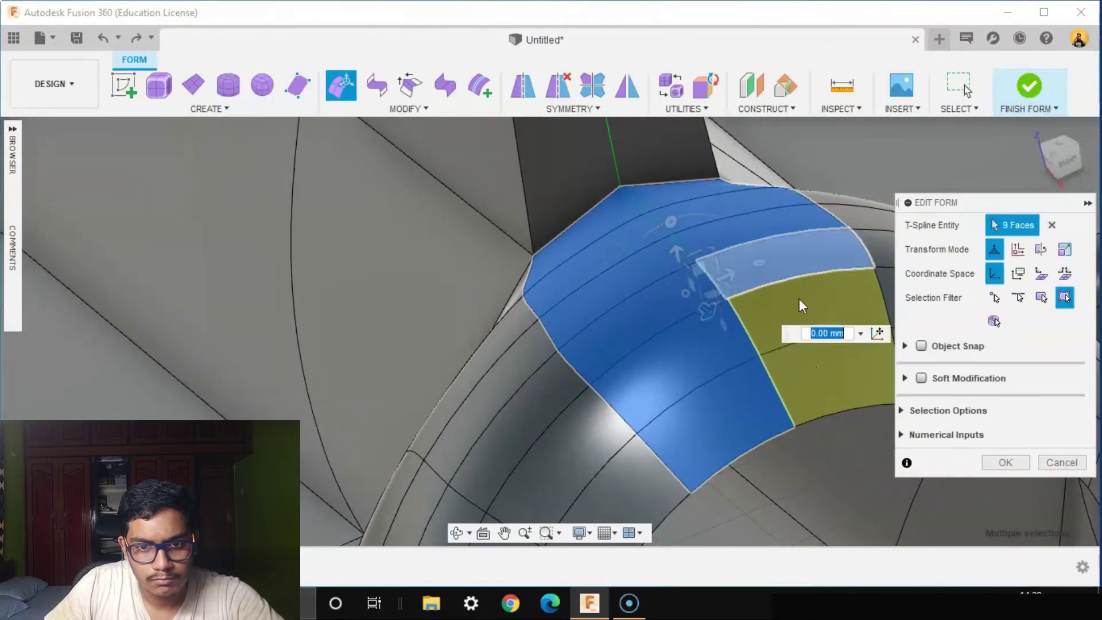
pyautogui.keyDown('ctrl'); pyautogui.click(800, 300); pyautogui.keyUp('ctrl')
pyautogui.keyDown('ctrl'); pyautogui.click(827, 378); pyautogui.keyUp('ctrl')
pyautogui.scroll(-1, 825, 380)
pyautogui.moveTo(824, 381); pyautogui.dragTo(792, 350, button='middle')
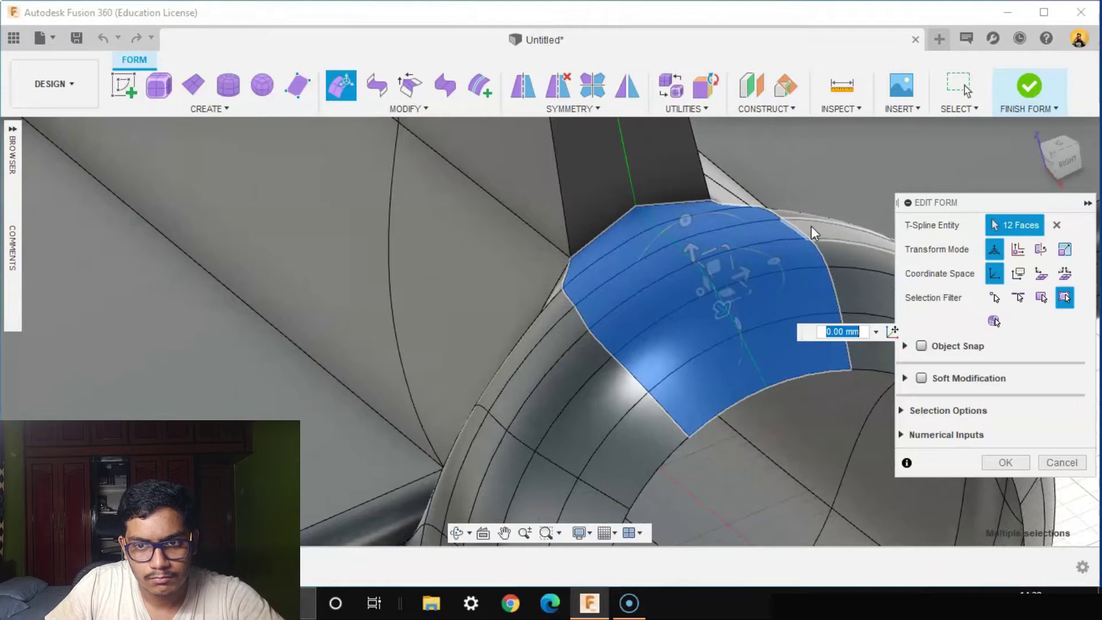
# Pull the twelve selected nozzle faces rearward into a tail extension and rotate them 35 degrees downward in the front view
pyautogui.click(1049, 151)
pyautogui.click(1052, 155)
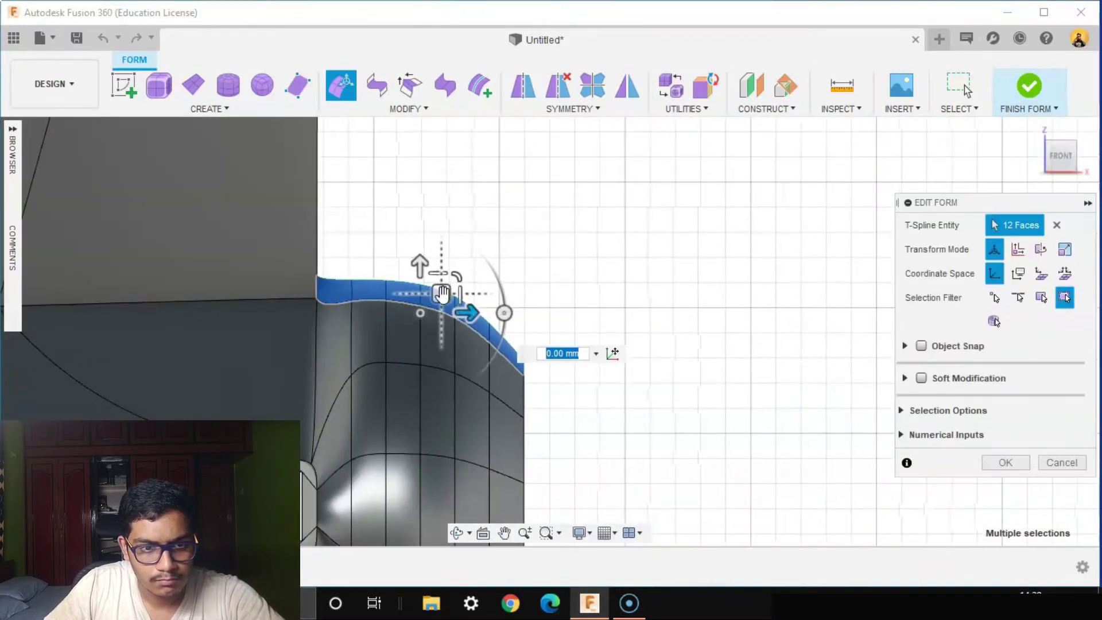
pyautogui.moveTo(461, 307); pyautogui.dragTo(803, 316)
pyautogui.scroll(-2, 639, 420)
pyautogui.moveTo(639, 419); pyautogui.dragTo(560, 413, button='middle')
pyautogui.scroll(1, 561, 412)
pyautogui.moveTo(746, 328); pyautogui.dragTo(755, 396)
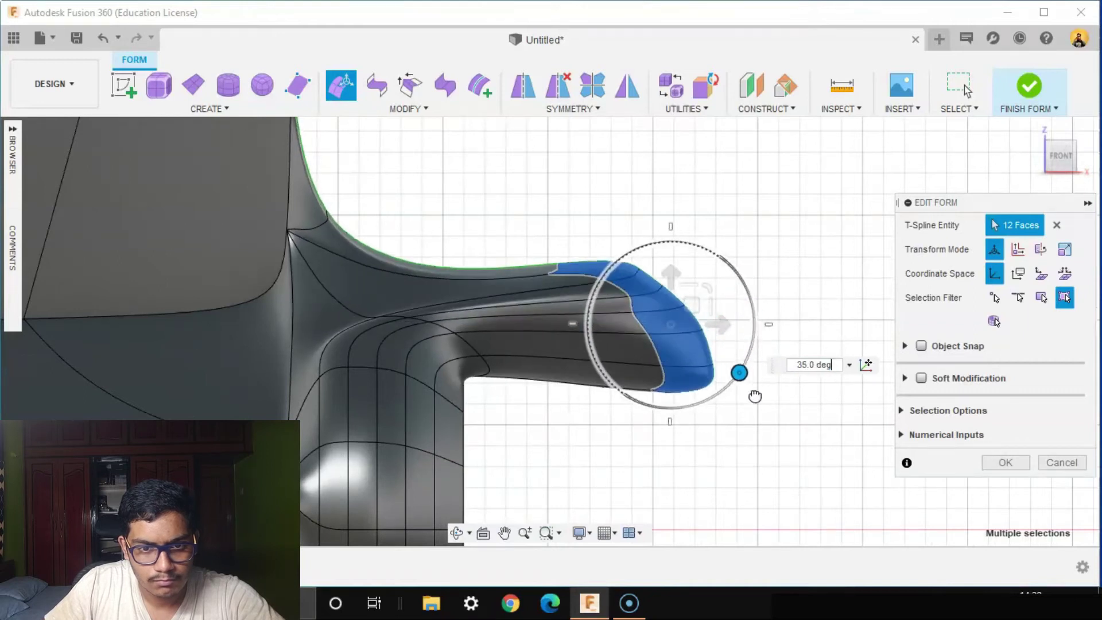
# Scale the extension's end faces to a thinner tip, move them 5 mm rearward, and accept the edit
pyautogui.keyDown('shift'); pyautogui.moveTo(705, 408); pyautogui.dragTo(674, 436, button='middle'); pyautogui.keyUp('shift')
pyautogui.moveTo(682, 300)
pyautogui.keyDown('shift'); pyautogui.mouseDown(button='middle')
pyautogui.moveTo(695, 324)
pyautogui.moveTo(703, 281)
pyautogui.moveTo(698, 298)
pyautogui.mouseUp(button='middle'); pyautogui.keyUp('shift')
pyautogui.moveTo(677, 325); pyautogui.dragTo(707, 376)
pyautogui.moveTo(735, 322); pyautogui.dragTo(750, 322)
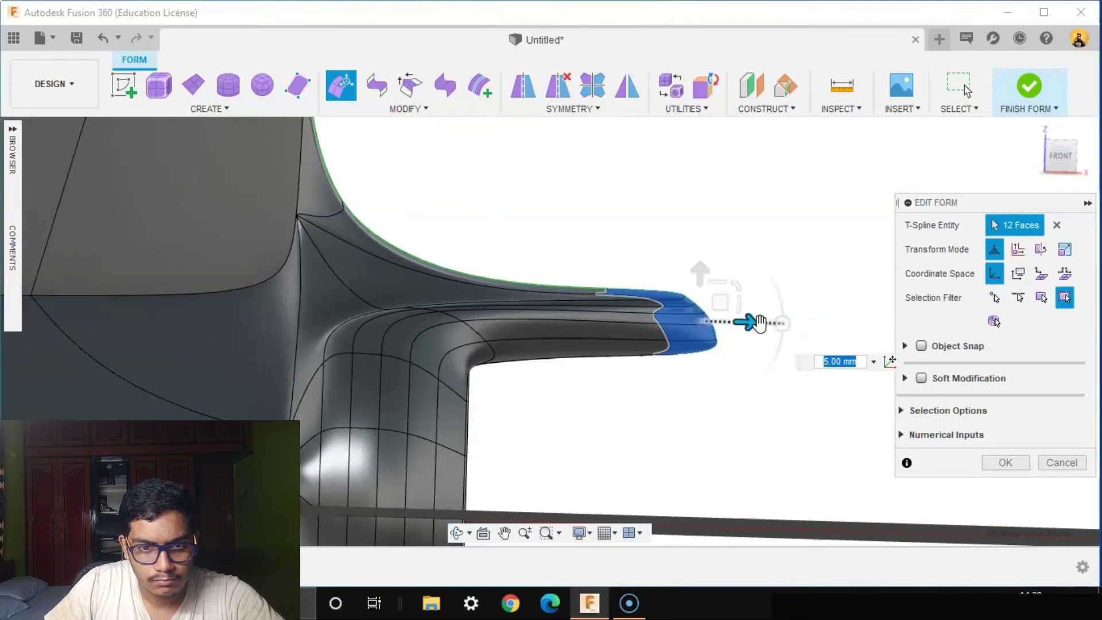
pyautogui.scroll(-2, 734, 379)
pyautogui.keyDown('shift'); pyautogui.moveTo(728, 374); pyautogui.dragTo(653, 409, button='middle'); pyautogui.keyUp('shift')
pyautogui.click(724, 434)
pyautogui.keyDown('shift'); pyautogui.moveTo(727, 439); pyautogui.dragTo(752, 393, button='middle'); pyautogui.keyUp('shift')
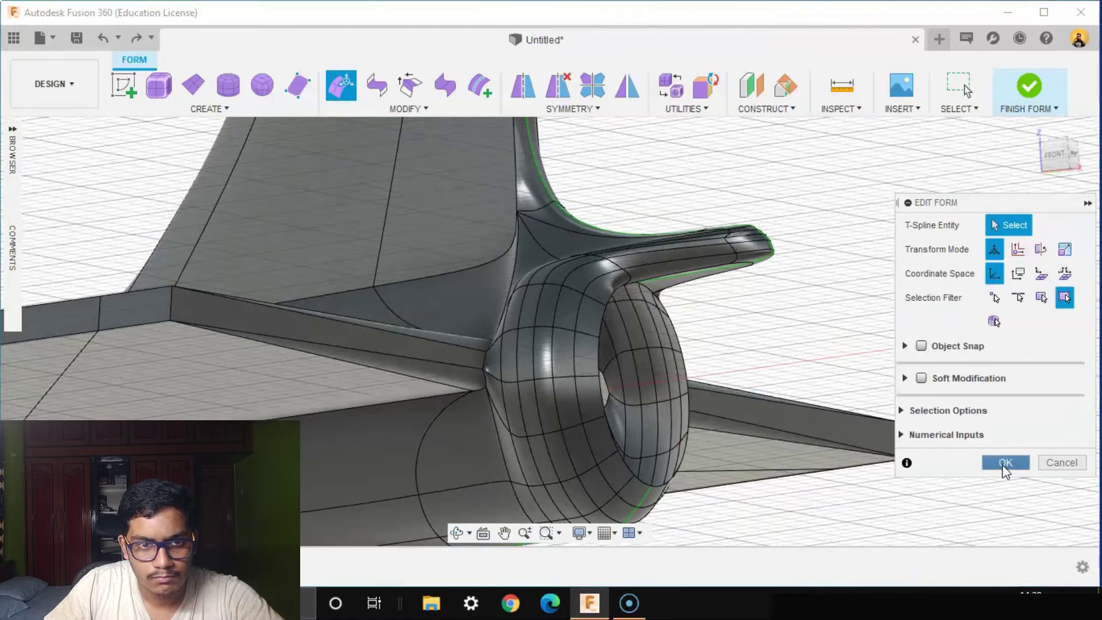
pyautogui.click(1004, 464)
# Crease the edges at the fin's rear base and along the upper side of the tail extension
pyautogui.click(412, 87)
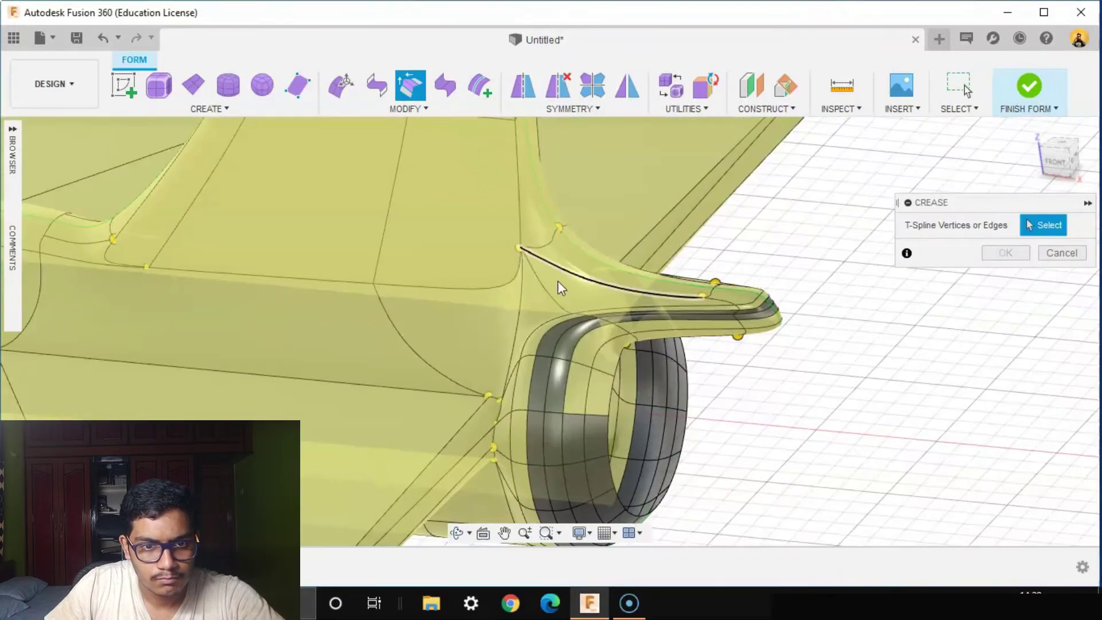
pyautogui.click(539, 286)
pyautogui.keyDown('shift'); pyautogui.moveTo(611, 305); pyautogui.dragTo(496, 275, button='middle'); pyautogui.keyUp('shift')
pyautogui.click(435, 299)
pyautogui.moveTo(443, 300)
pyautogui.keyDown('shift'); pyautogui.mouseDown(button='middle')
pyautogui.moveTo(179, 393)
pyautogui.moveTo(249, 386)
pyautogui.moveTo(428, 292)
pyautogui.moveTo(460, 310)
pyautogui.mouseUp(button='middle'); pyautogui.keyUp('shift')
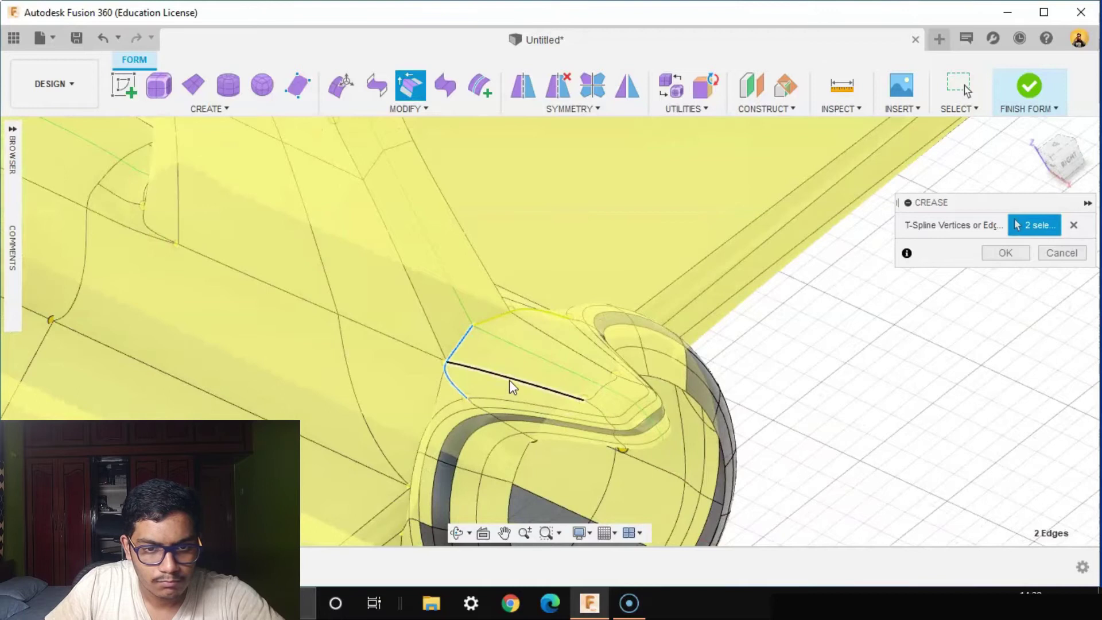
pyautogui.scroll(1, 615, 405)
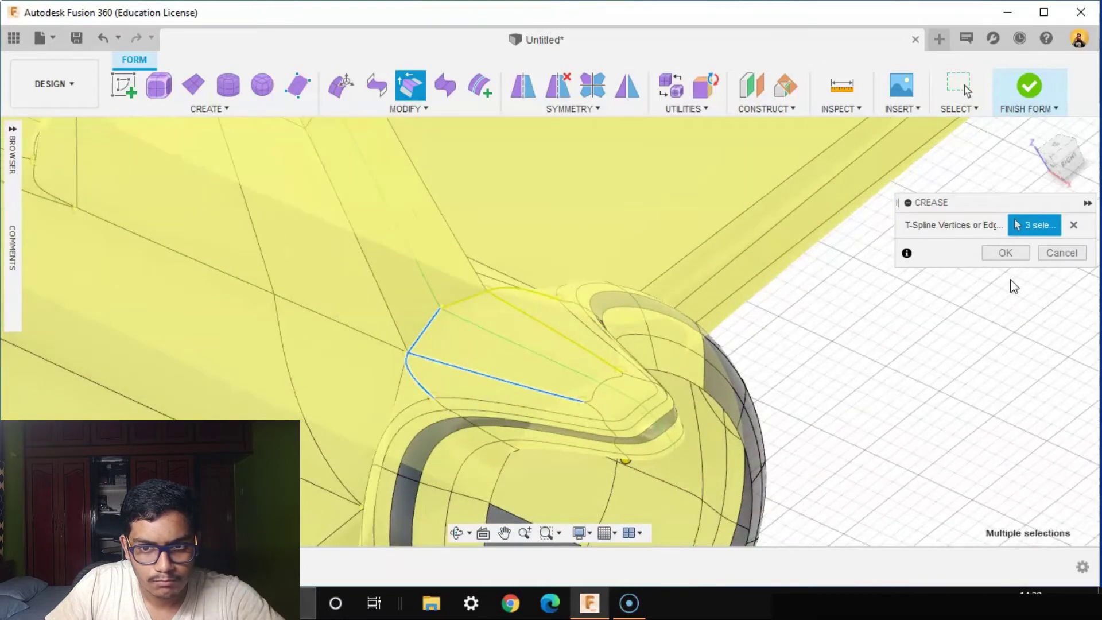
pyautogui.click(1005, 253)
# Finish the form to check the tail extension on the converted body, and undo the conversion
pyautogui.scroll(-3, 866, 367)
pyautogui.keyDown('shift'); pyautogui.moveTo(866, 367); pyautogui.dragTo(941, 328, button='middle'); pyautogui.keyUp('shift')
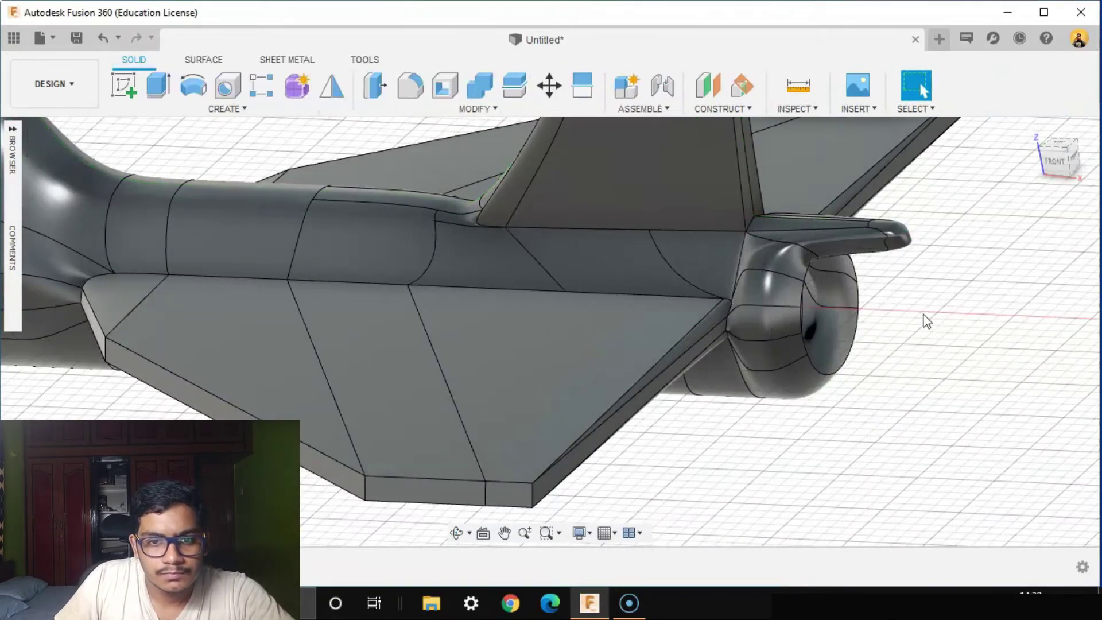
pyautogui.scroll(-1, 914, 316)
pyautogui.click(102, 34)
# Fill the open hole inside the rear nozzle ring, changing the fill mode before accepting
pyautogui.keyDown('shift'); pyautogui.moveTo(905, 354); pyautogui.dragTo(812, 374, button='middle'); pyautogui.keyUp('shift')
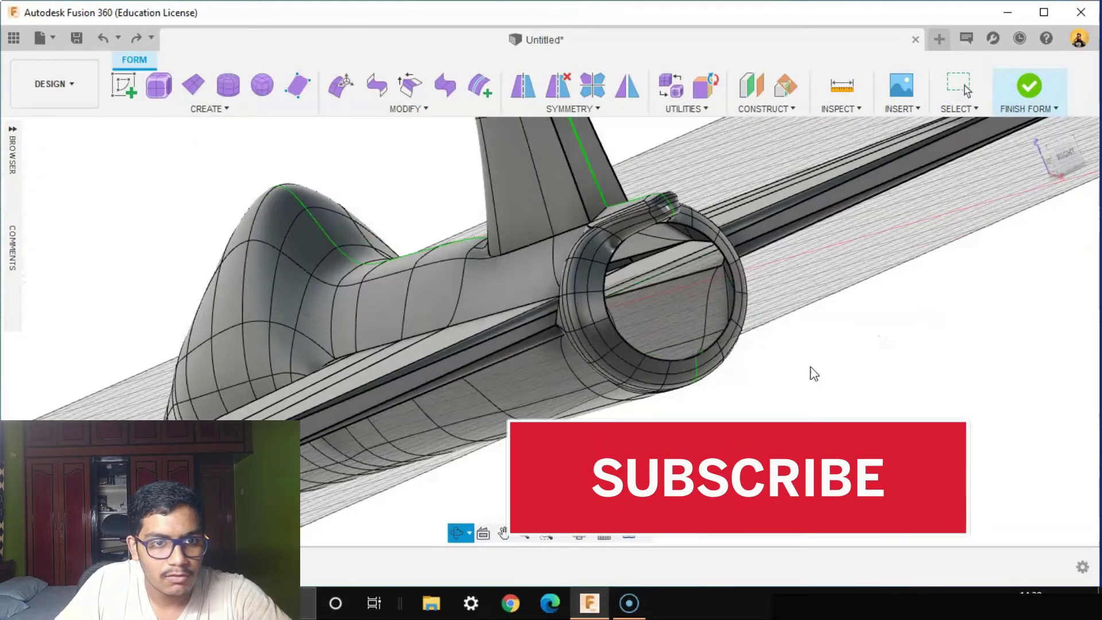
pyautogui.click(419, 116)
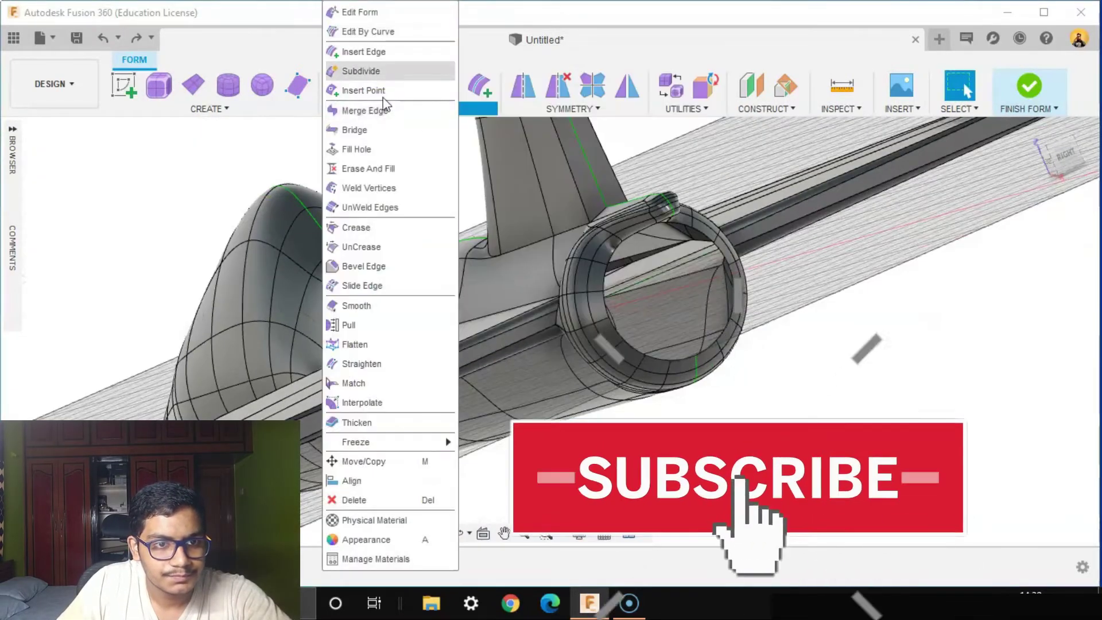
pyautogui.click(385, 150)
pyautogui.click(618, 332)
pyautogui.click(1062, 249)
pyautogui.click(1061, 308)
pyautogui.click(1008, 328)
# Finish the form to convert the completed jet shape and return to solid modeling
pyautogui.scroll(-2, 803, 365)
pyautogui.keyDown('shift'); pyautogui.moveTo(793, 368); pyautogui.dragTo(906, 357, button='middle'); pyautogui.keyUp('shift')
pyautogui.scroll(-2, 878, 392)
pyautogui.click(1029, 87)
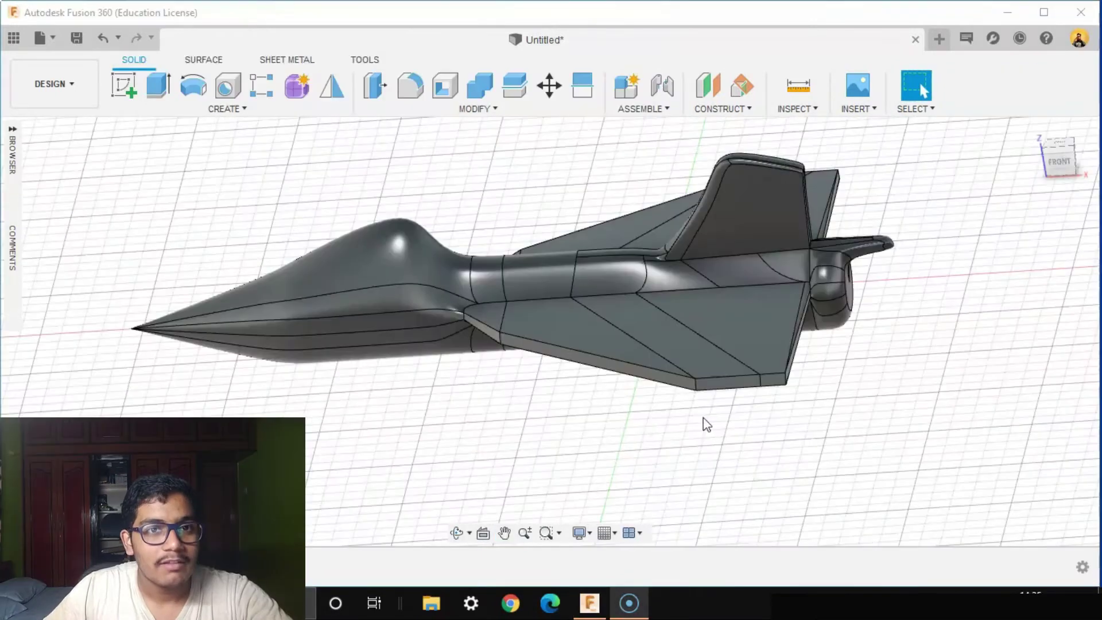
# Show the whole finished jet in the front view
pyautogui.scroll(1, 489, 420)
pyautogui.scroll(-2, 488, 418)
pyautogui.moveTo(488, 419); pyautogui.dragTo(510, 422, button='middle')
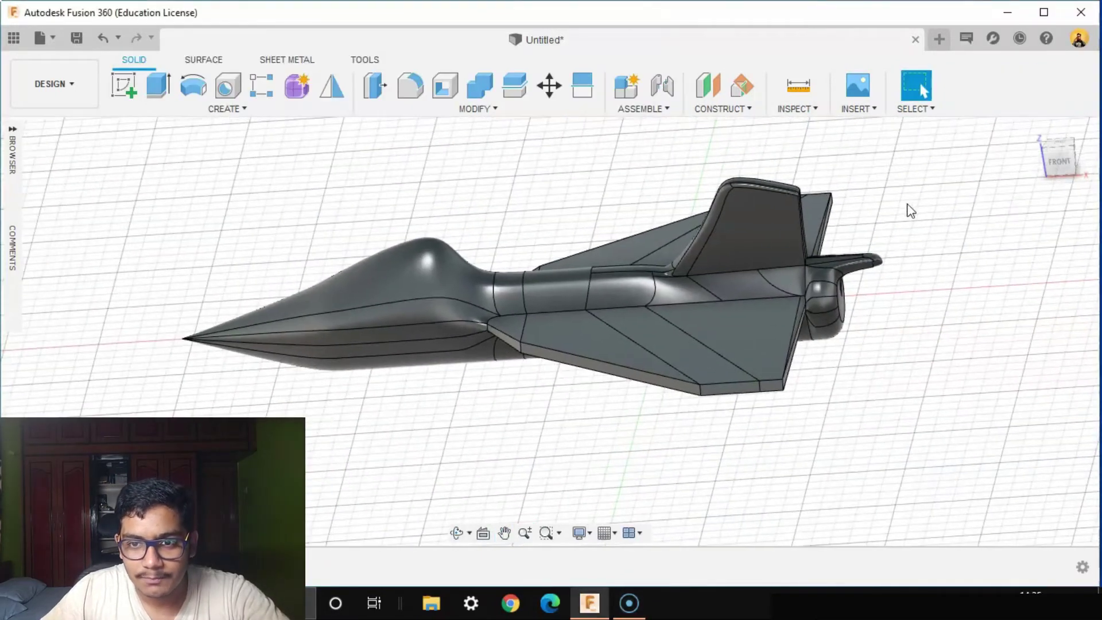
pyautogui.click(1059, 162)
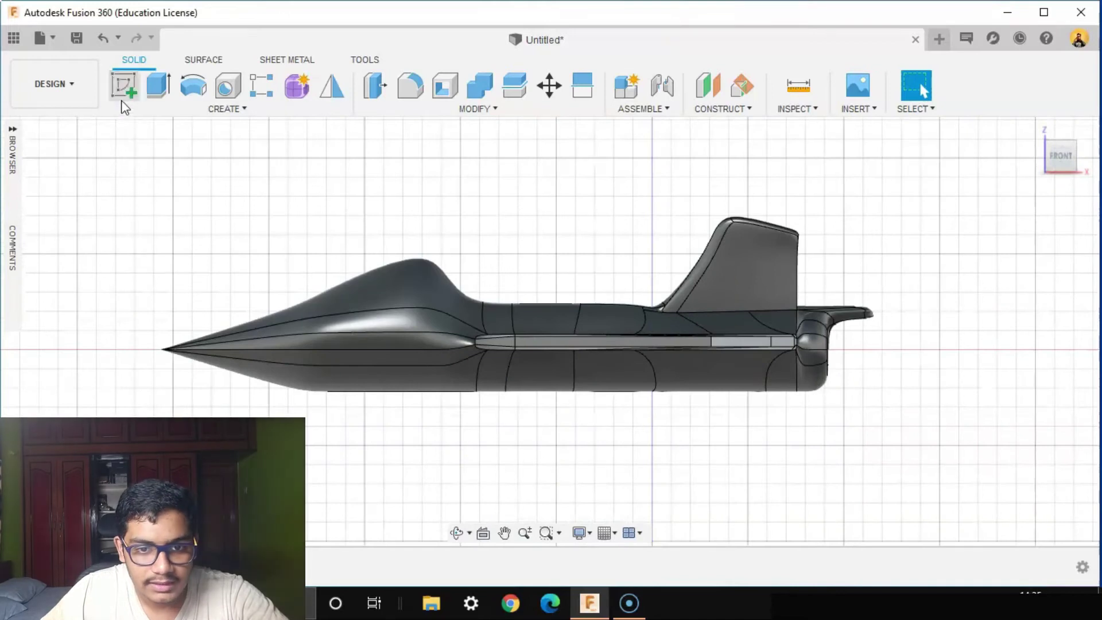
# Start a sketch on the front plane and draw the joined vertical lines ahead of the cockpit bump, the rear one about 85 mm long
pyautogui.click(121, 100)
pyautogui.click(679, 319)
pyautogui.moveTo(491, 408)
pyautogui.mouseDown(button='middle')
pyautogui.moveTo(356, 421)
pyautogui.moveTo(593, 424)
pyautogui.mouseUp(button='middle')
pyautogui.scroll(2, 357, 420)
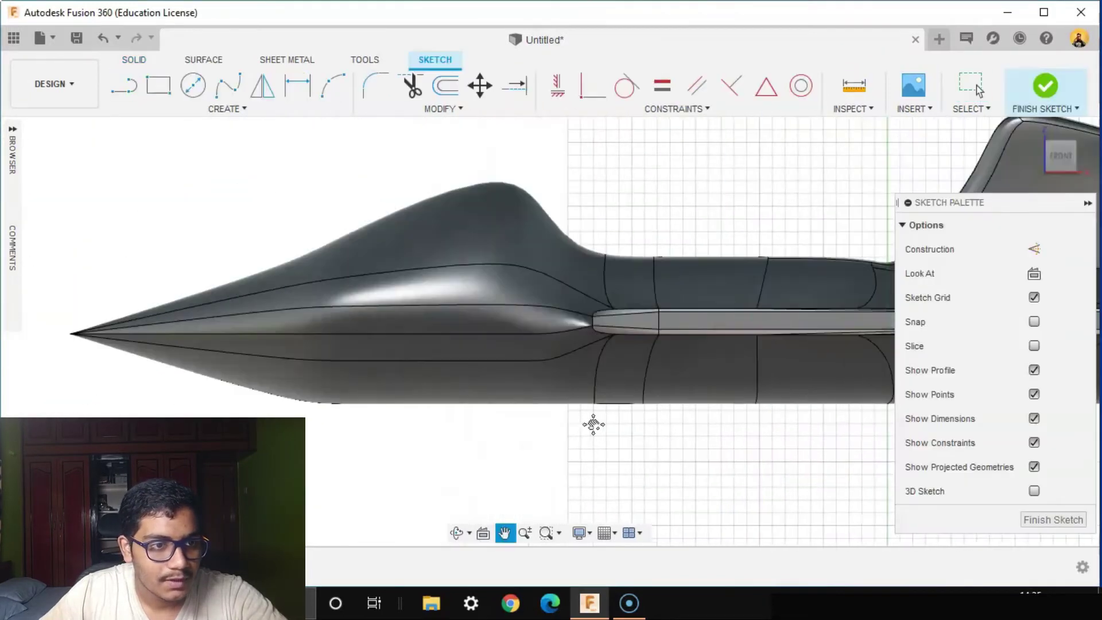
pyautogui.press('l')
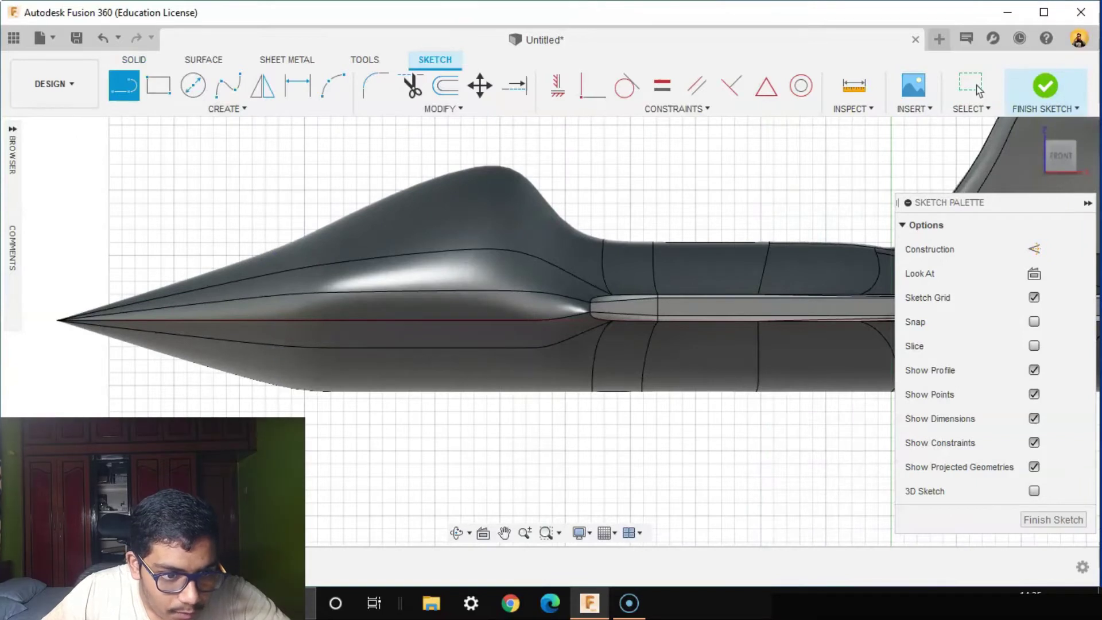
pyautogui.click(280, 152)
pyautogui.scroll(3, 280, 152)
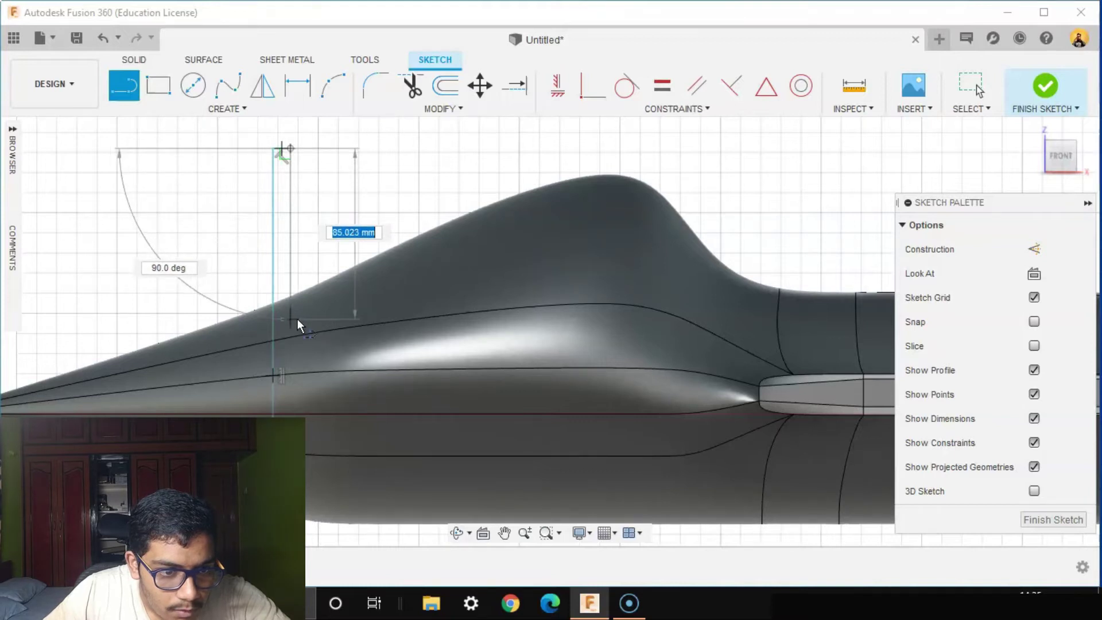
pyautogui.click(297, 319)
pyautogui.scroll(1, 296, 319)
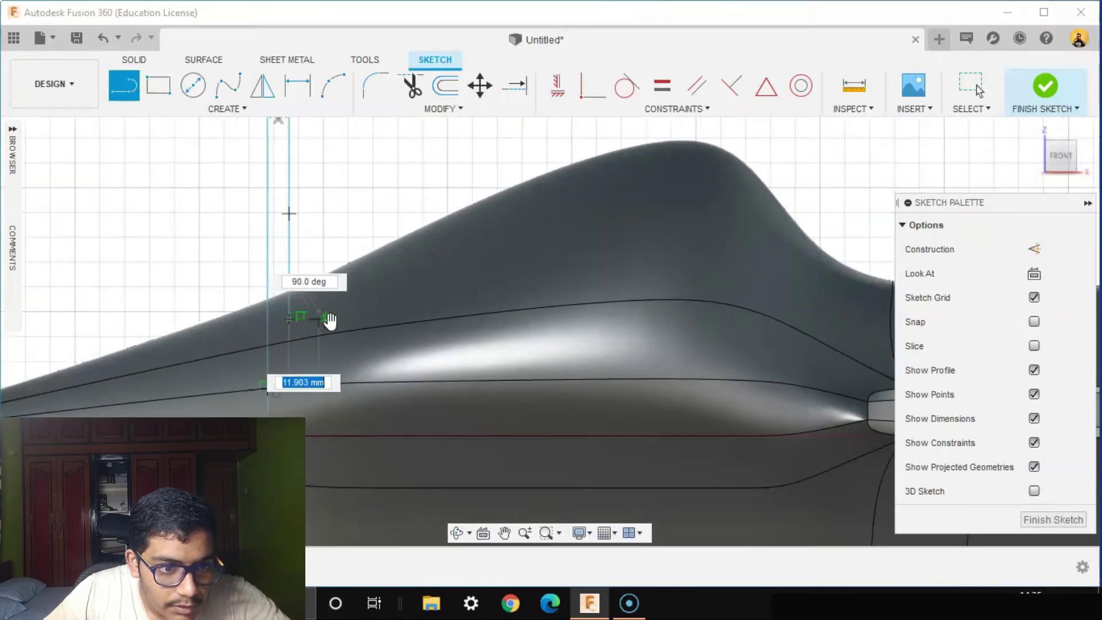
# Close the front windshield profile with three-point arcs along its bottom, rear and top, starting from the vertical line's lower end
pyautogui.scroll(-1, 294, 324)
pyautogui.click(292, 322)
pyautogui.click(431, 328)
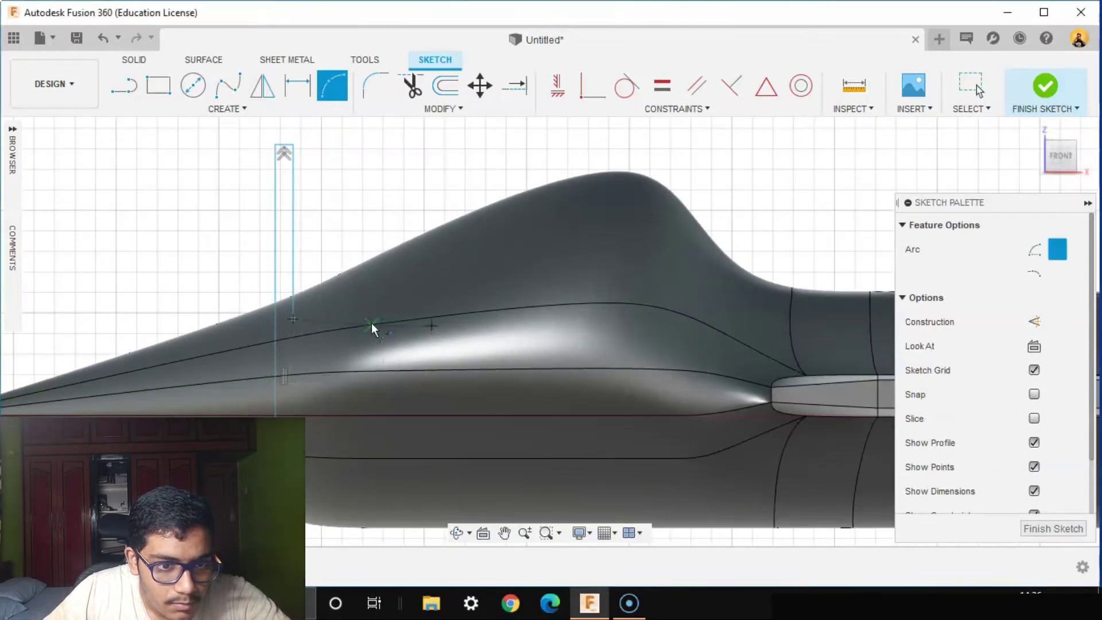
pyautogui.click(381, 332)
pyautogui.click(432, 326)
pyautogui.click(439, 196)
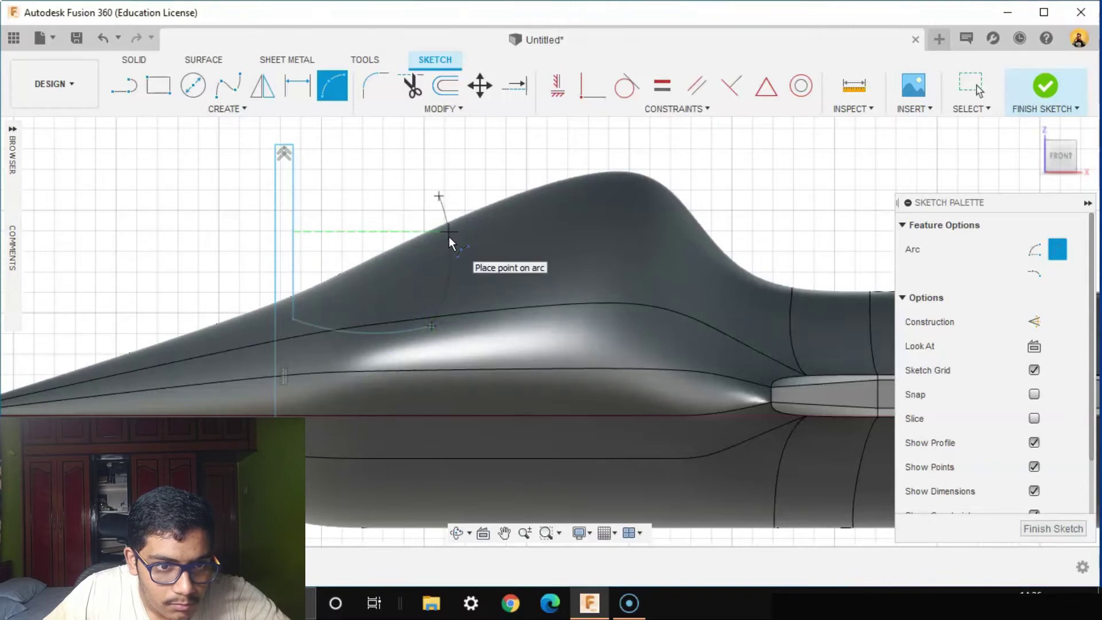
pyautogui.click(438, 198)
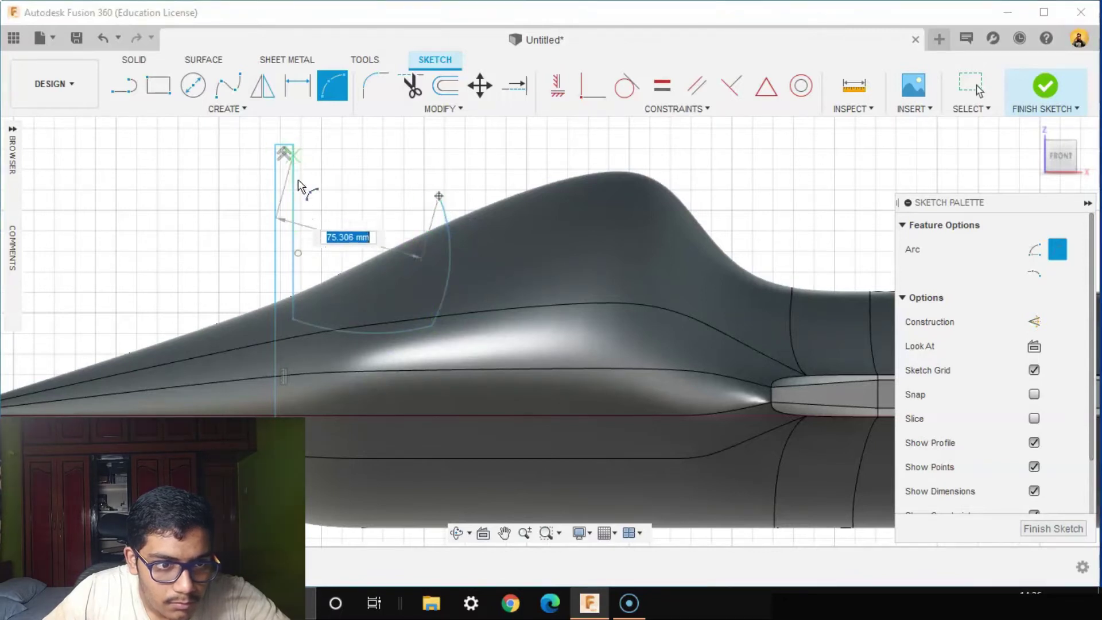
pyautogui.click(287, 146)
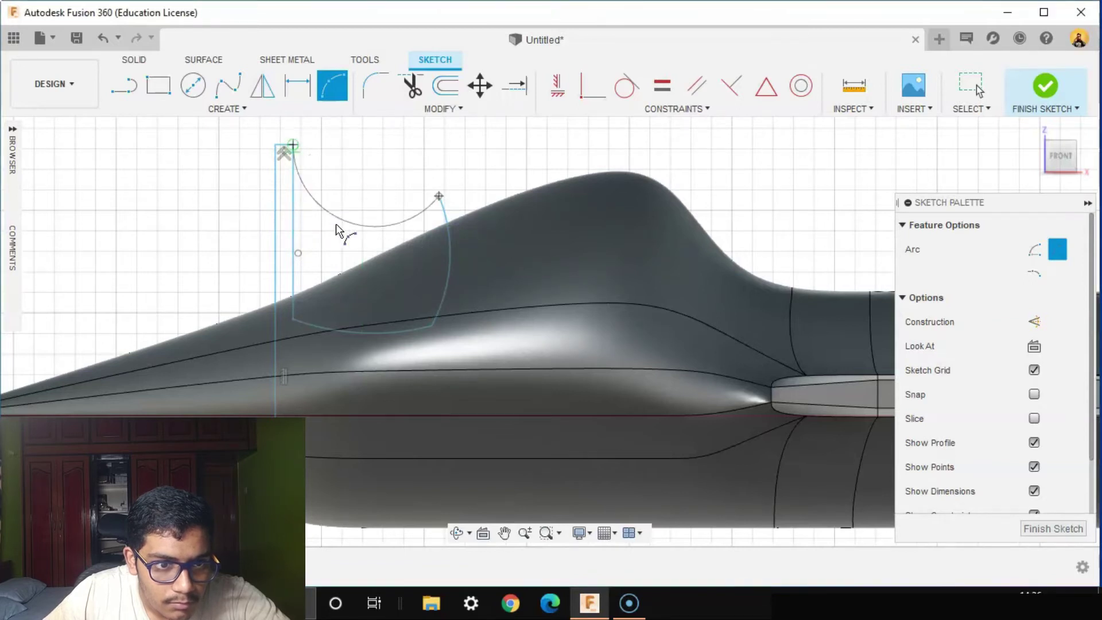
pyautogui.click(348, 157)
pyautogui.scroll(-1, 394, 163)
pyautogui.moveTo(435, 200); pyautogui.dragTo(376, 199, button='middle')
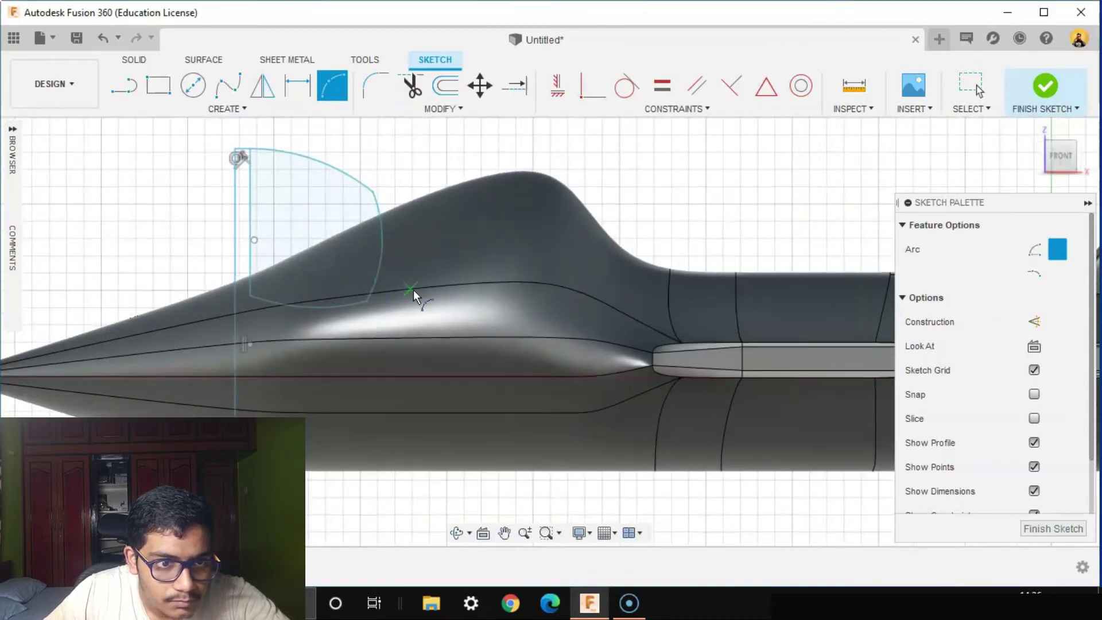
pyautogui.keyDown('shift'); pyautogui.moveTo(413, 295); pyautogui.dragTo(366, 324, button='middle'); pyautogui.keyUp('shift')
pyautogui.click(372, 192)
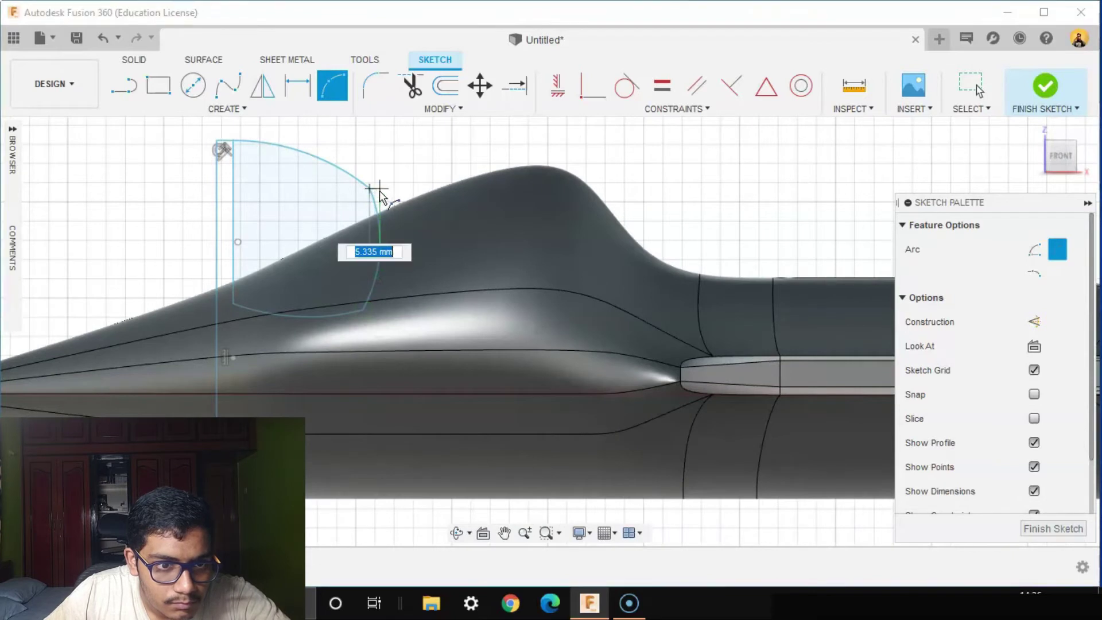
pyautogui.click(383, 193)
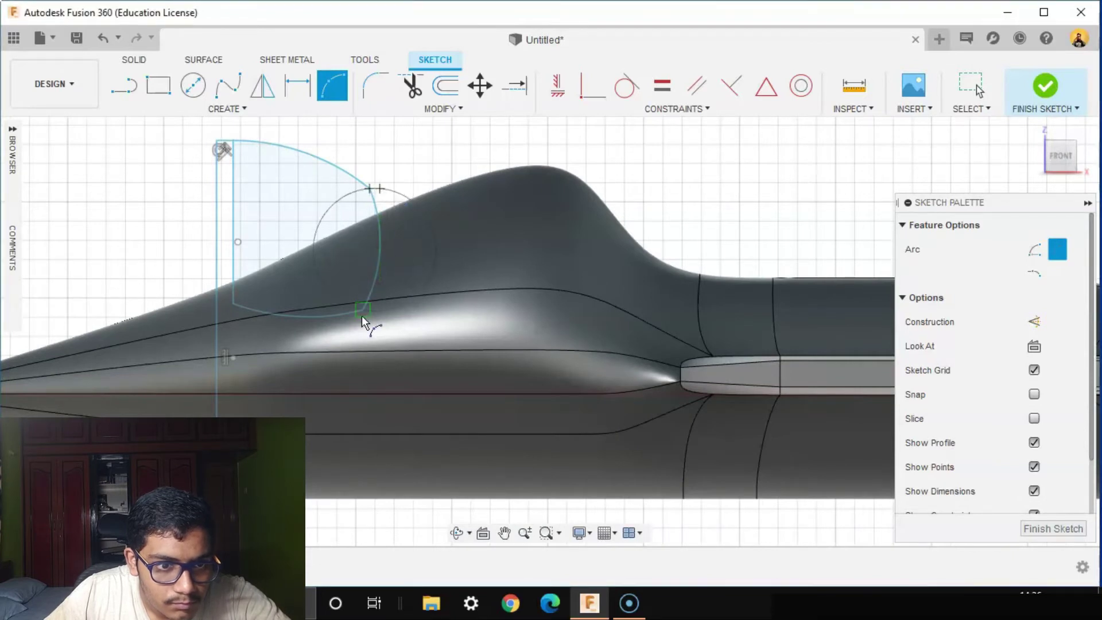
pyautogui.rightClick(380, 167)
pyautogui.click(307, 164)
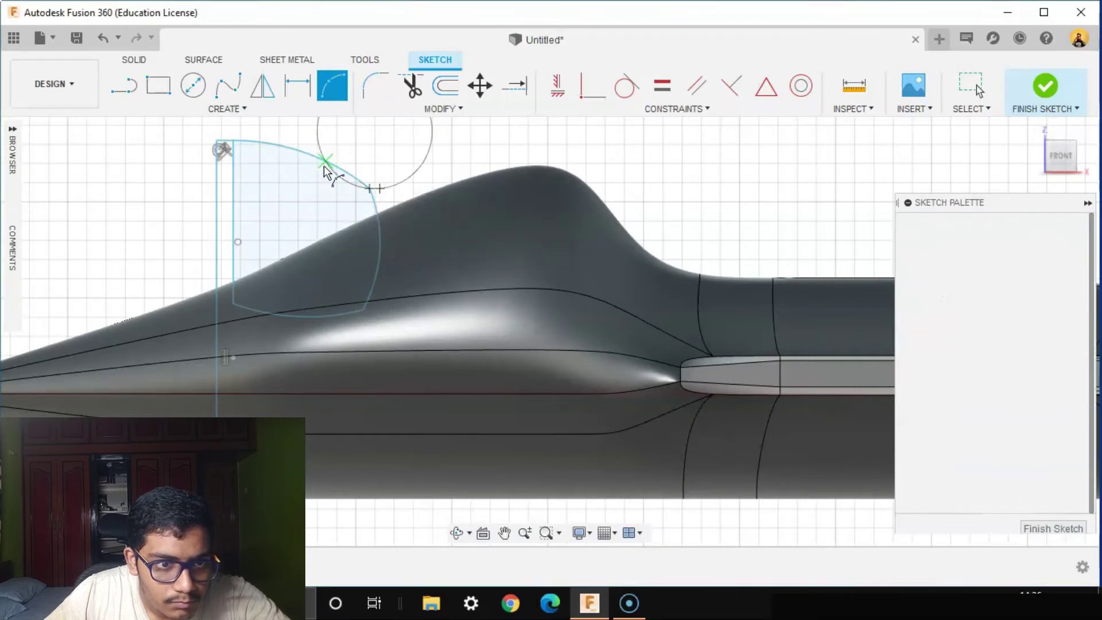
# Draw a three-point arc just behind the windshield profile's rear arc, leaving a narrow gap at the top
pyautogui.click(337, 87)
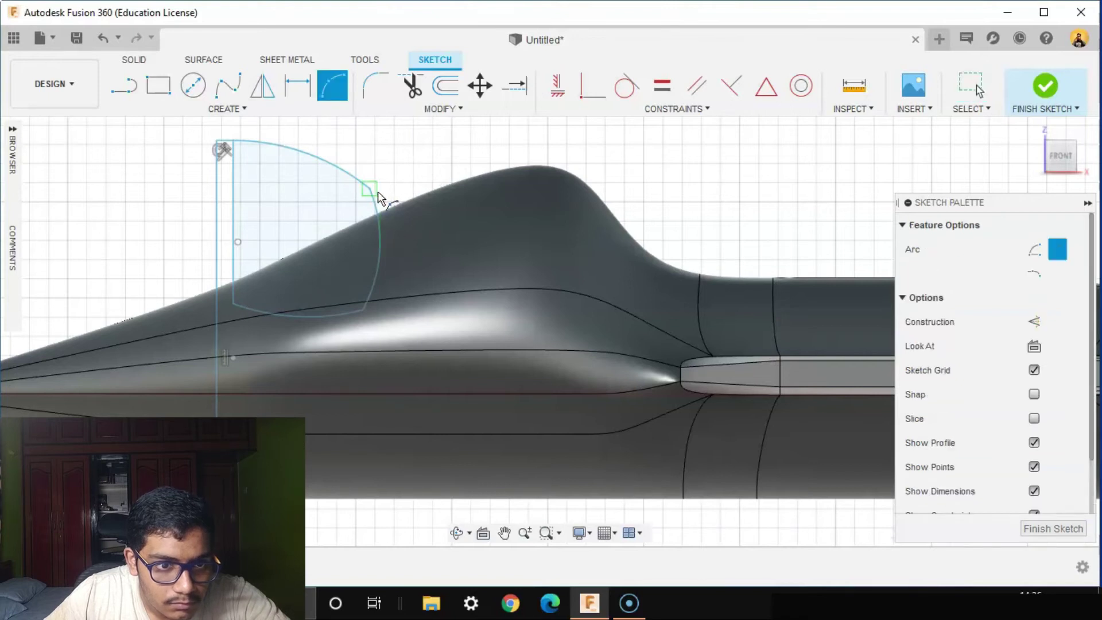
pyautogui.scroll(3, 367, 311)
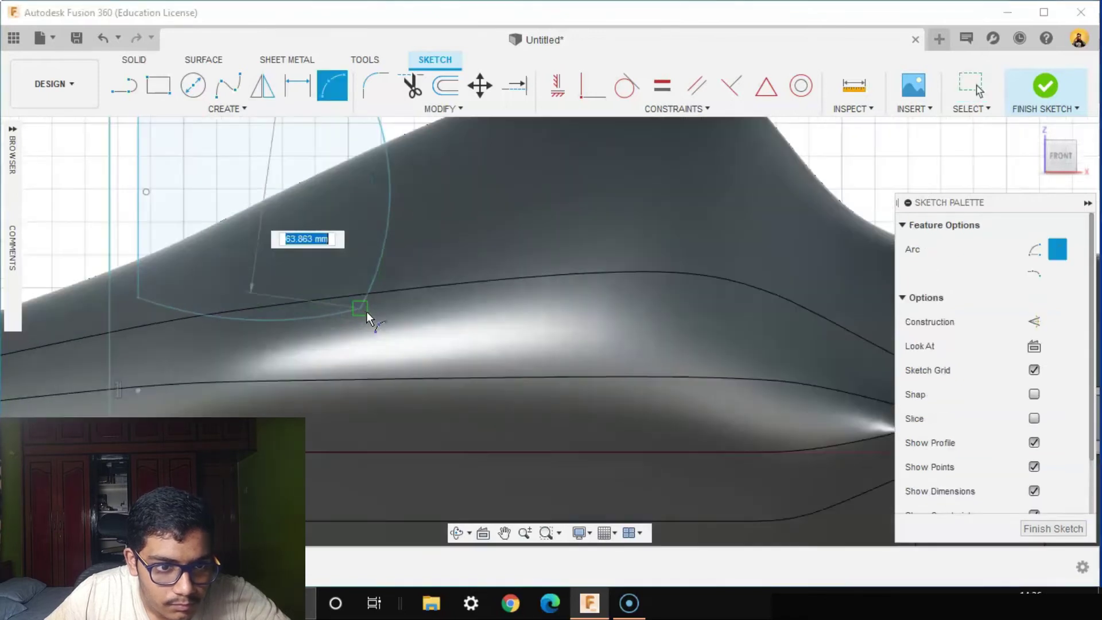
pyautogui.scroll(-3, 373, 311)
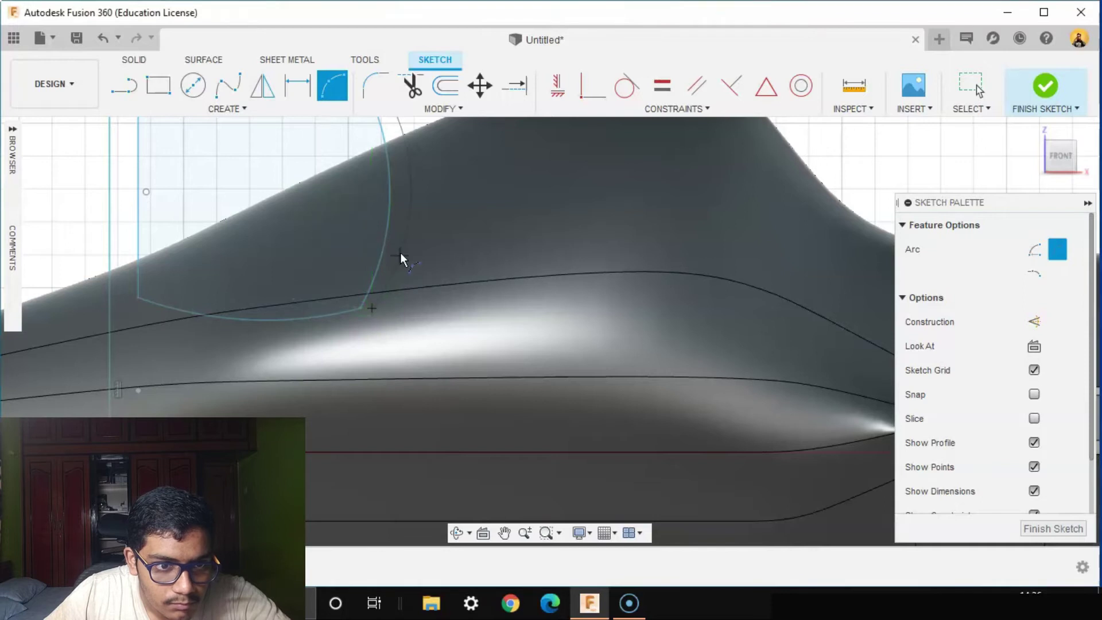
pyautogui.scroll(-1, 402, 238)
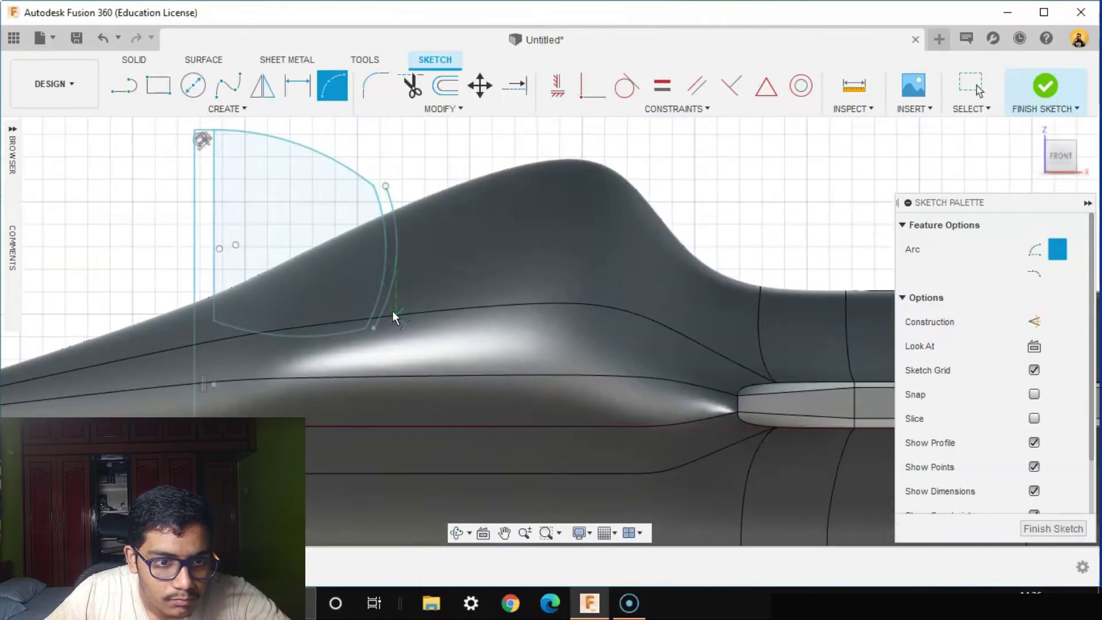
# Complete the canopy profile over the cockpit bump with bottom, rear and top arcs, and finish the sketch
pyautogui.click(379, 329)
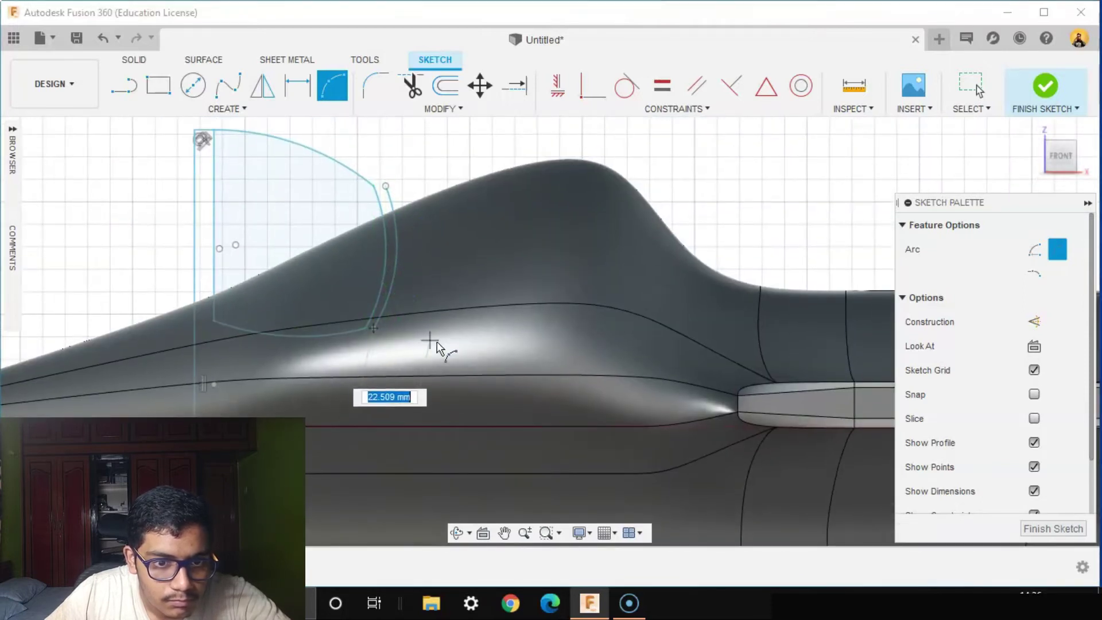
pyautogui.click(649, 339)
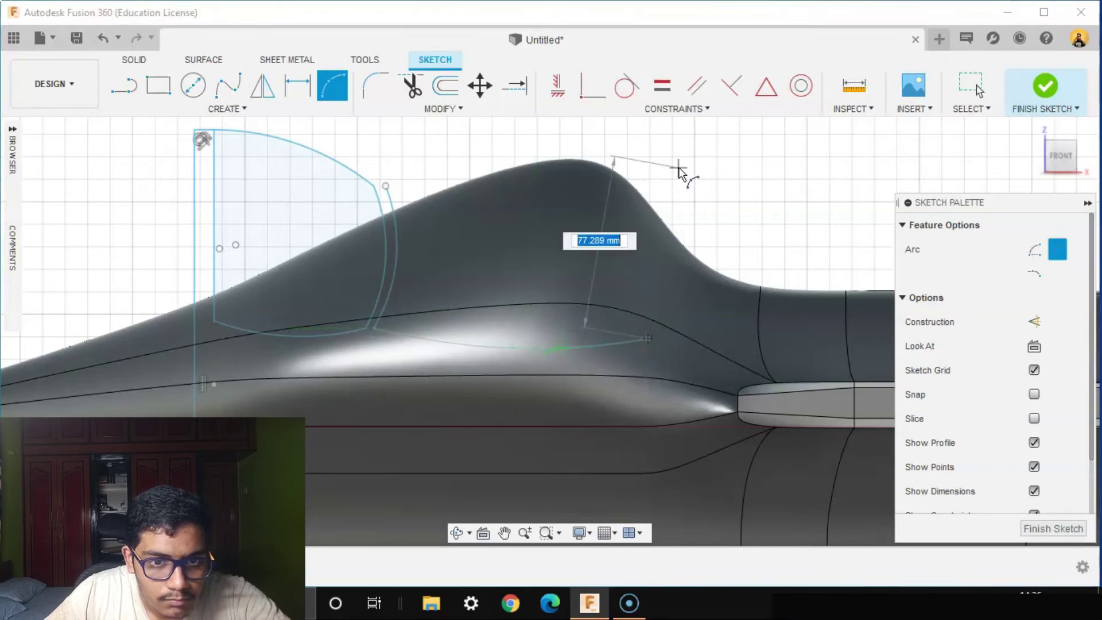
pyautogui.scroll(-1, 683, 175)
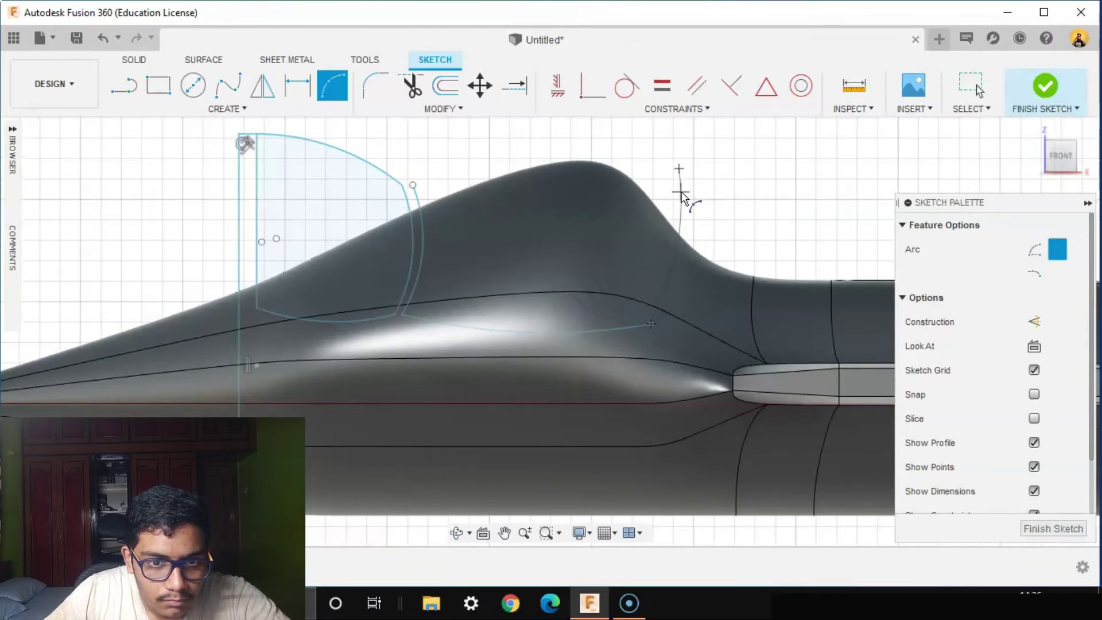
pyautogui.moveTo(682, 189); pyautogui.dragTo(671, 230, button='middle')
pyautogui.click(401, 227)
pyautogui.scroll(-2, 471, 183)
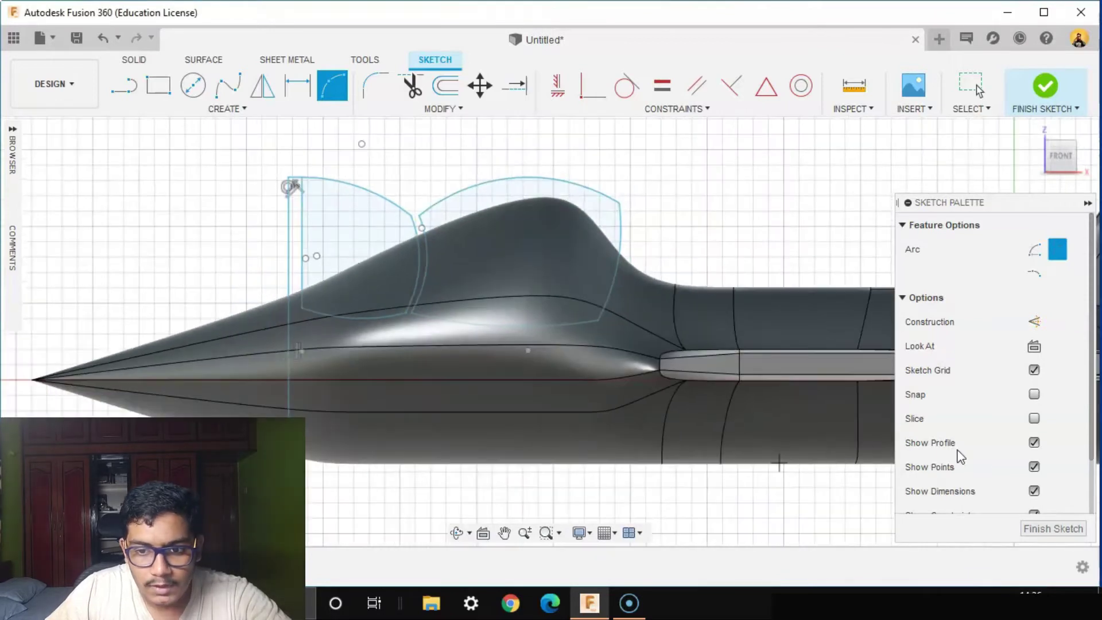
pyautogui.click(1023, 530)
# Extrude the windshield and canopy profiles symmetrically with a distance of 180 mm as new bodies
pyautogui.scroll(-3, 649, 389)
pyautogui.keyDown('shift'); pyautogui.moveTo(738, 422); pyautogui.dragTo(766, 462, button='middle'); pyautogui.keyUp('shift')
pyautogui.click(151, 96)
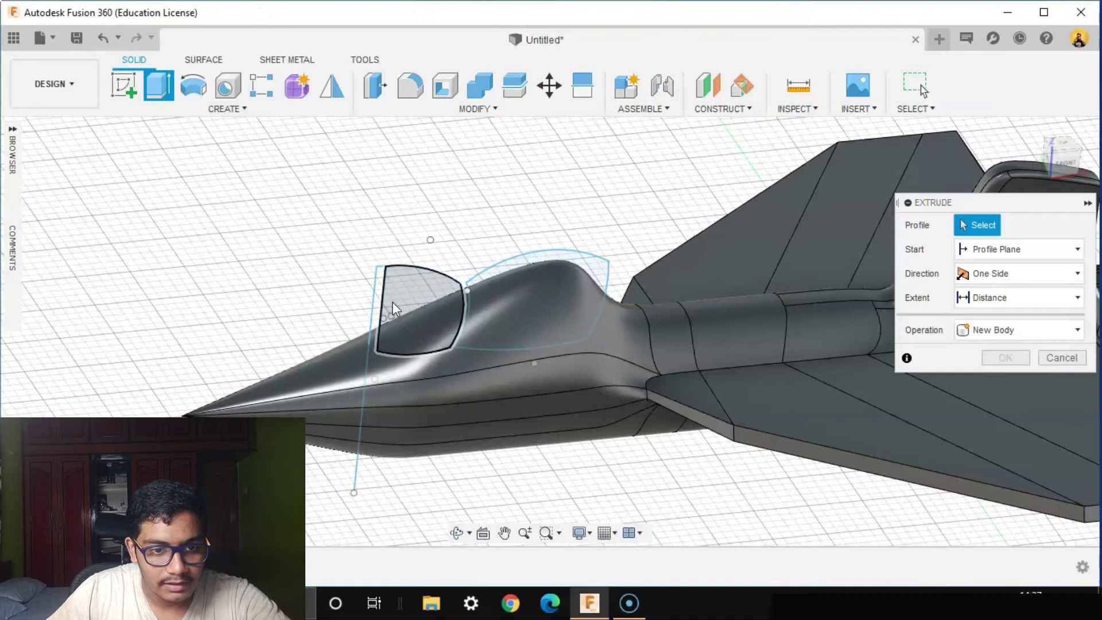
pyautogui.click(392, 301)
pyautogui.click(532, 316)
pyautogui.moveTo(532, 316); pyautogui.dragTo(417, 248, button='middle')
pyautogui.moveTo(581, 344)
pyautogui.keyDown('shift'); pyautogui.mouseDown(button='middle')
pyautogui.moveTo(610, 348)
pyautogui.moveTo(560, 339)
pyautogui.moveTo(571, 339)
pyautogui.mouseUp(button='middle'); pyautogui.keyUp('shift')
pyautogui.click(1027, 281)
pyautogui.click(1001, 313)
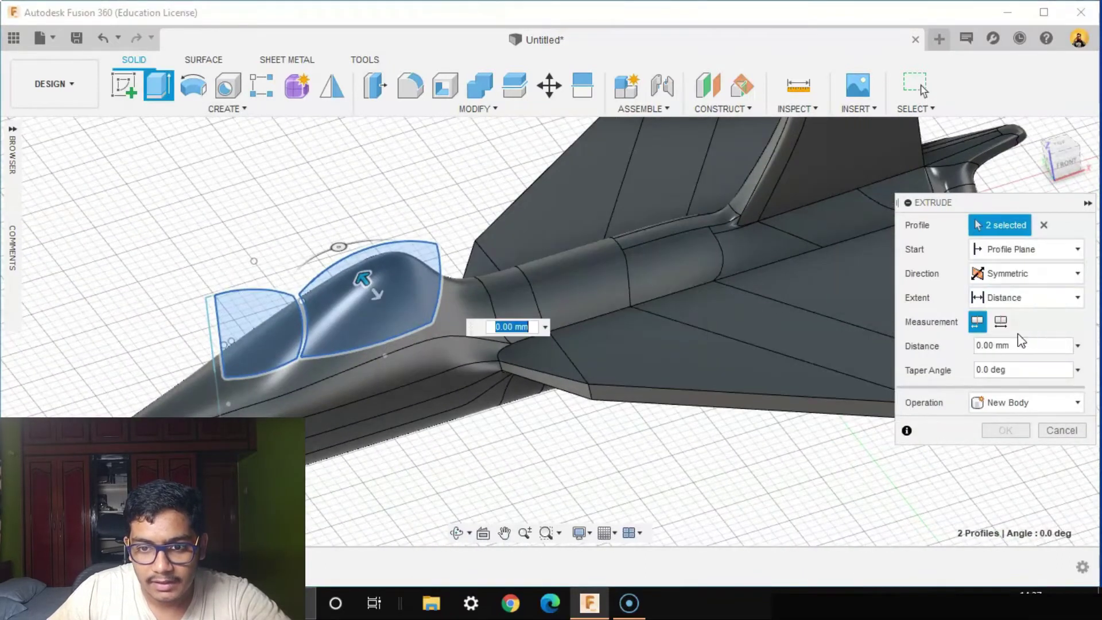
pyautogui.click(1013, 407)
pyautogui.click(1010, 483)
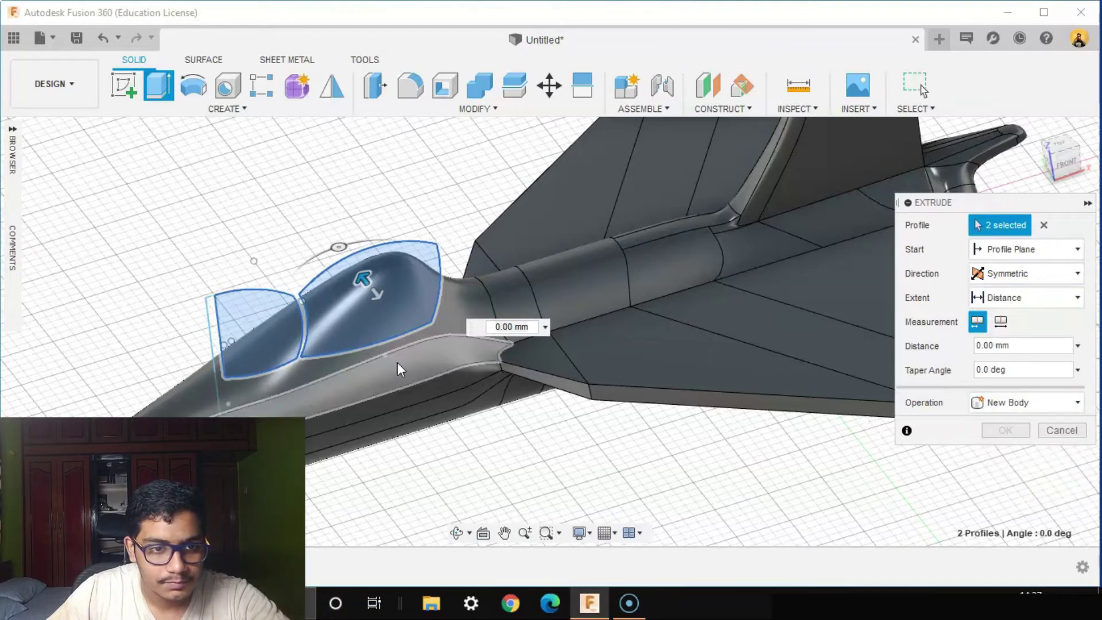
pyautogui.moveTo(439, 389); pyautogui.dragTo(453, 392)
pyautogui.click(1018, 406)
pyautogui.click(1011, 483)
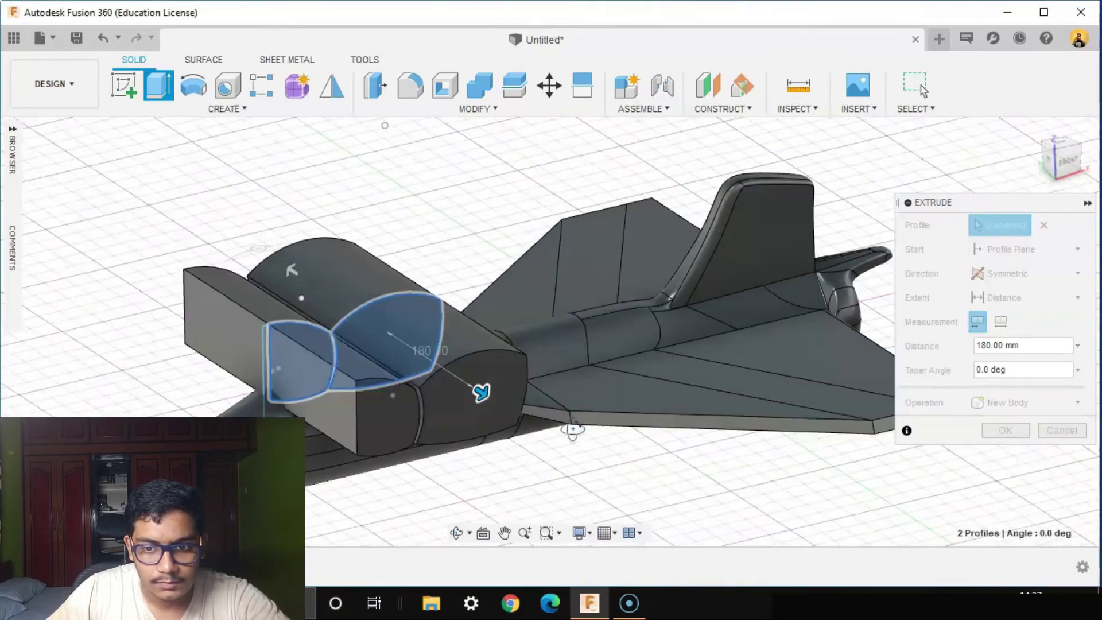
pyautogui.click(1005, 454)
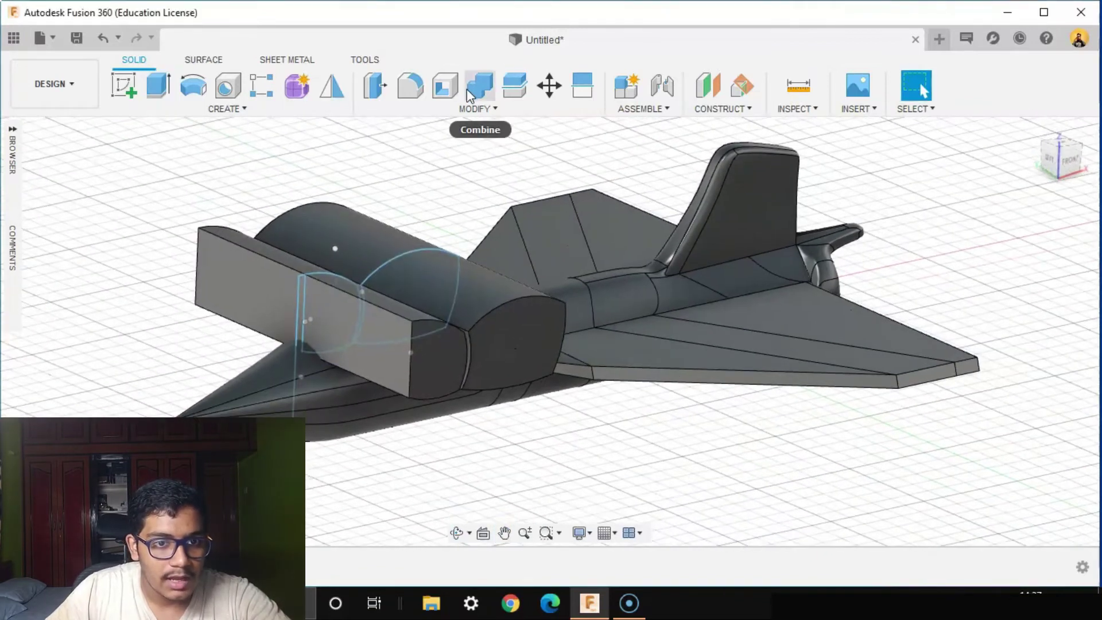
# Combine the front extruded body with the jet body using Intersect, keeping the tool body
pyautogui.click(469, 90)
pyautogui.click(425, 361)
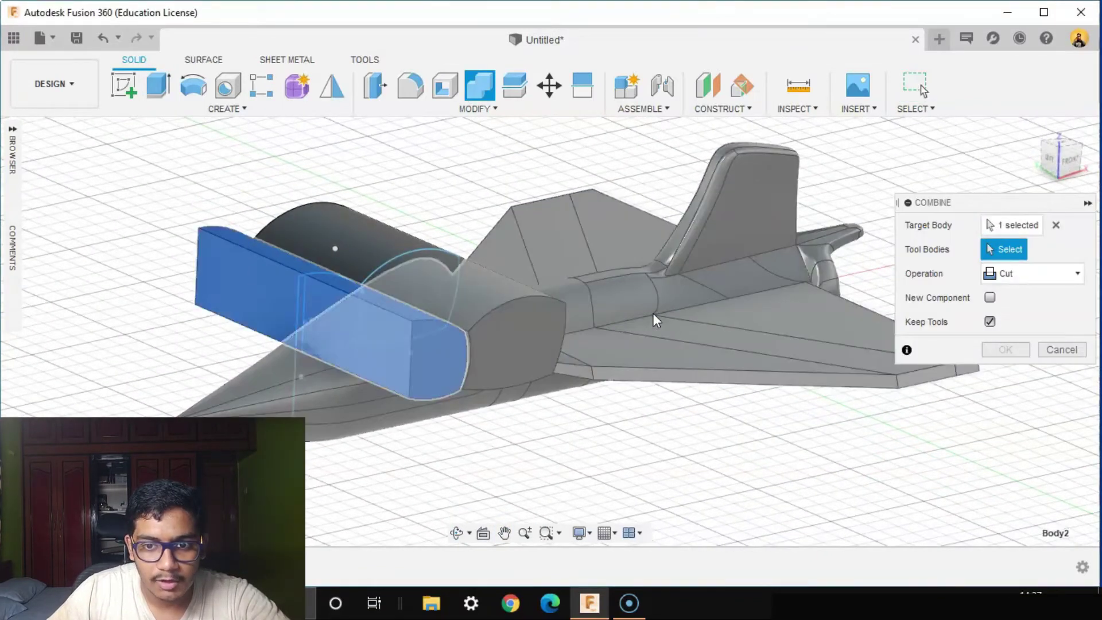
pyautogui.click(669, 307)
pyautogui.click(1078, 274)
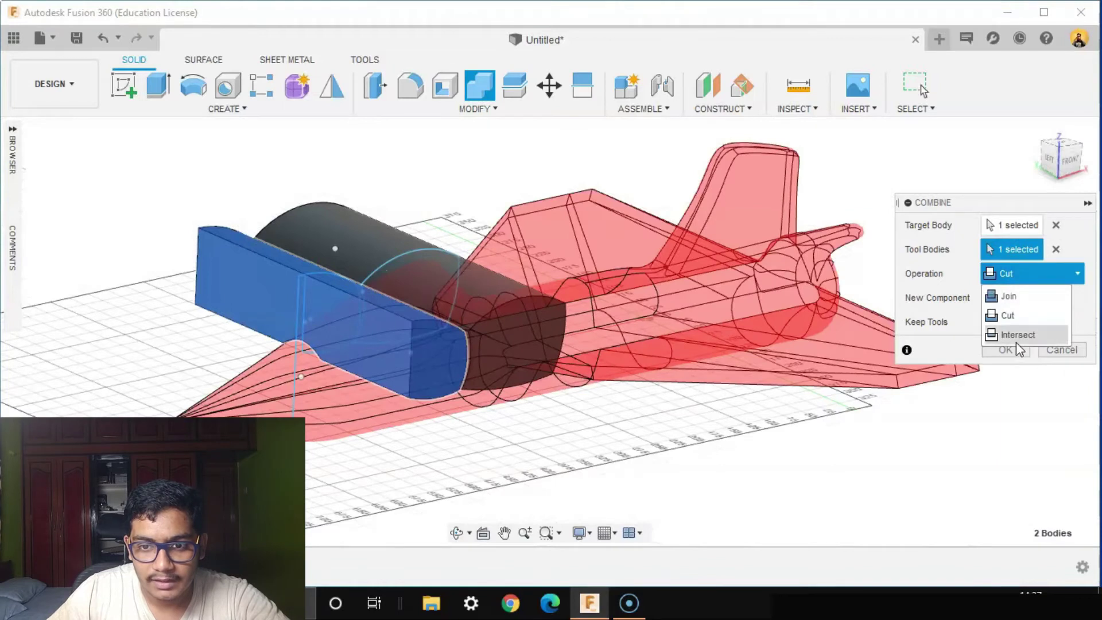
pyautogui.click(1017, 337)
pyautogui.click(1006, 349)
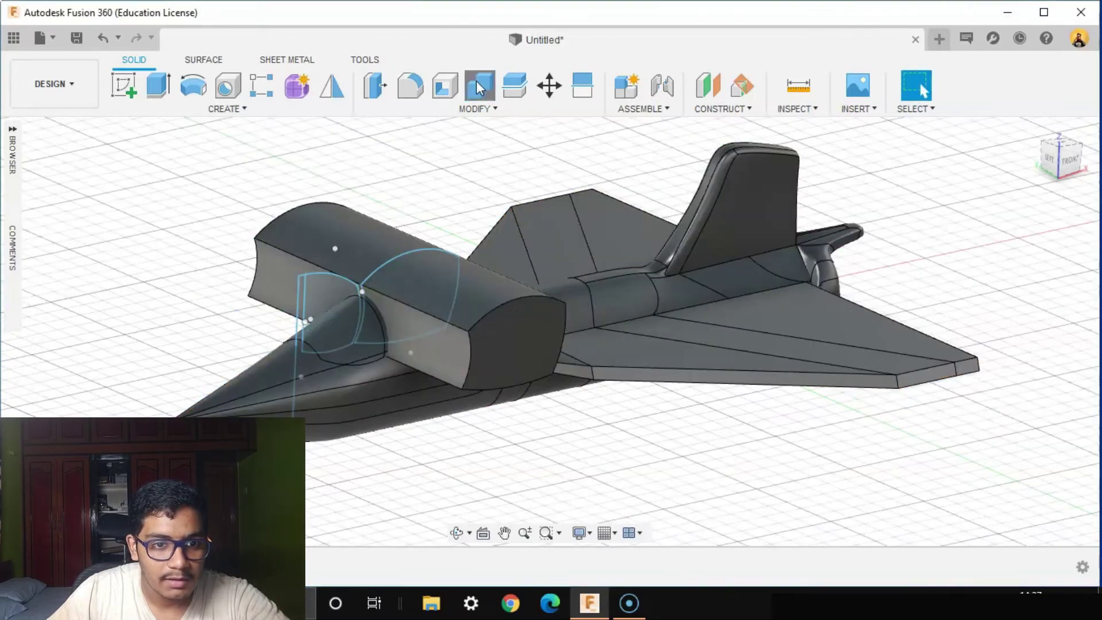
# Intersect the rear extruded canopy body with the jet body, keeping the tool body
pyautogui.click(480, 87)
pyautogui.click(499, 367)
pyautogui.click(761, 304)
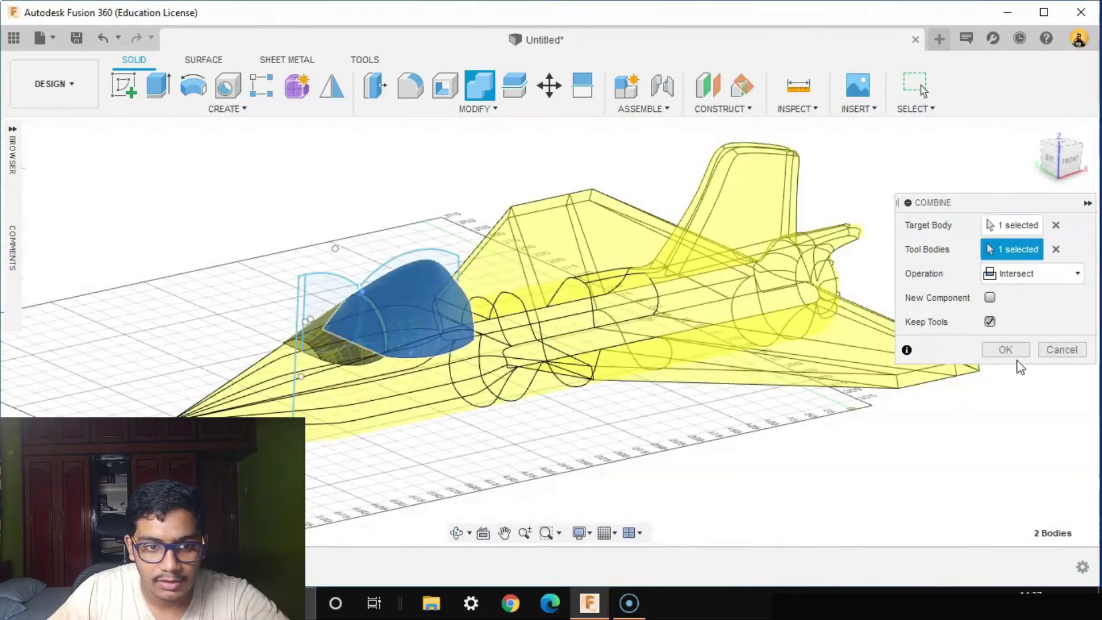
pyautogui.click(1010, 351)
# Cut the windshield and canopy bodies out of the jet body with Combine, keeping both tool bodies
pyautogui.moveTo(16, 164)
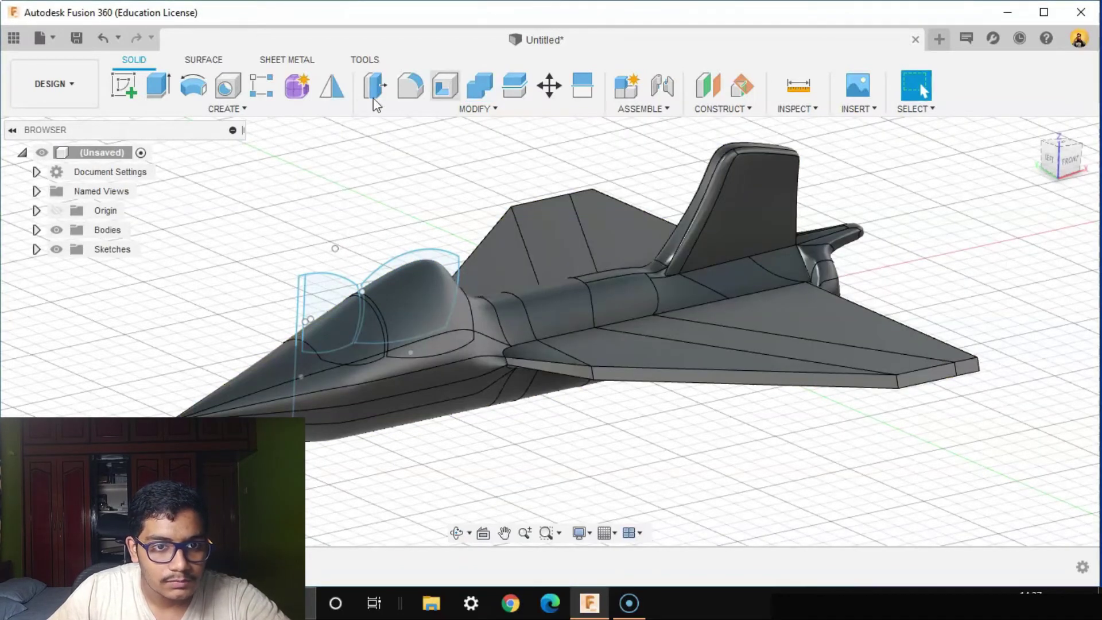
pyautogui.click(481, 89)
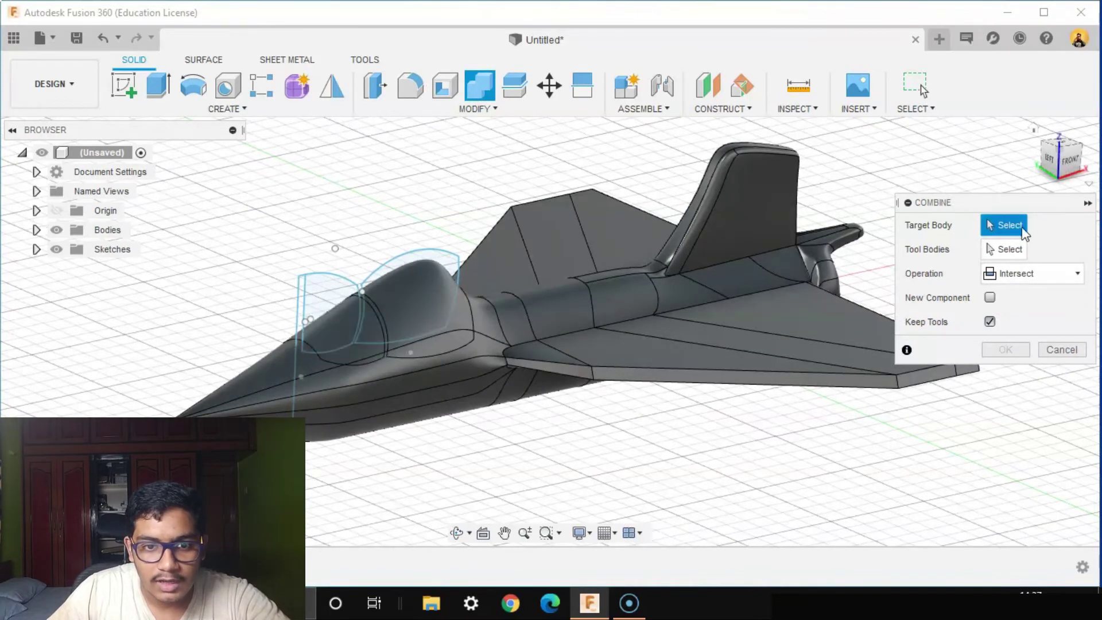
pyautogui.click(628, 335)
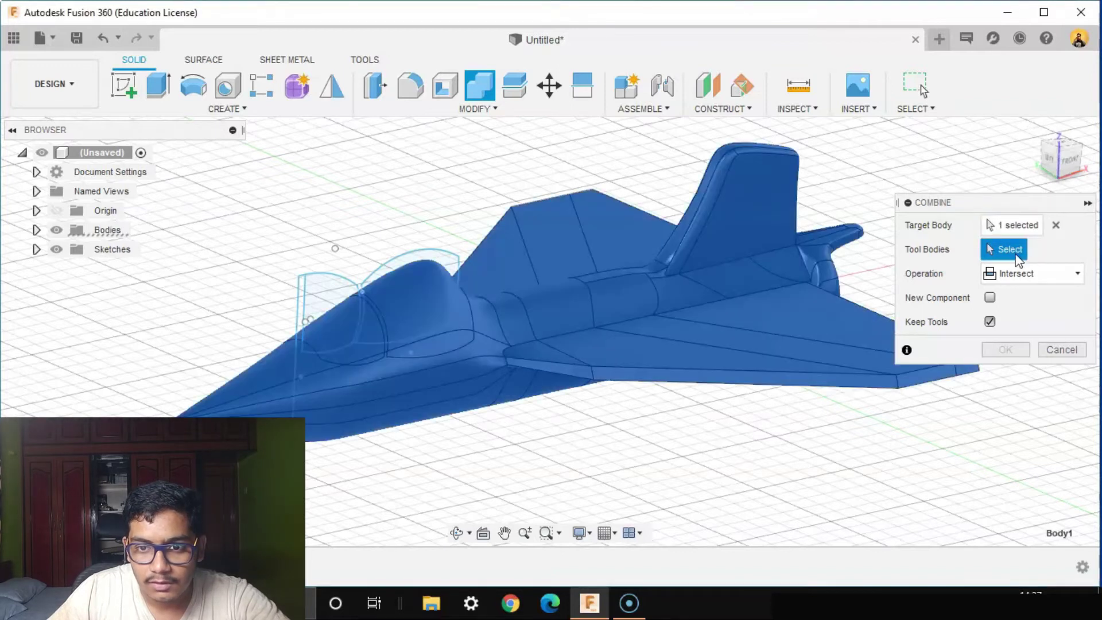
pyautogui.click(350, 343)
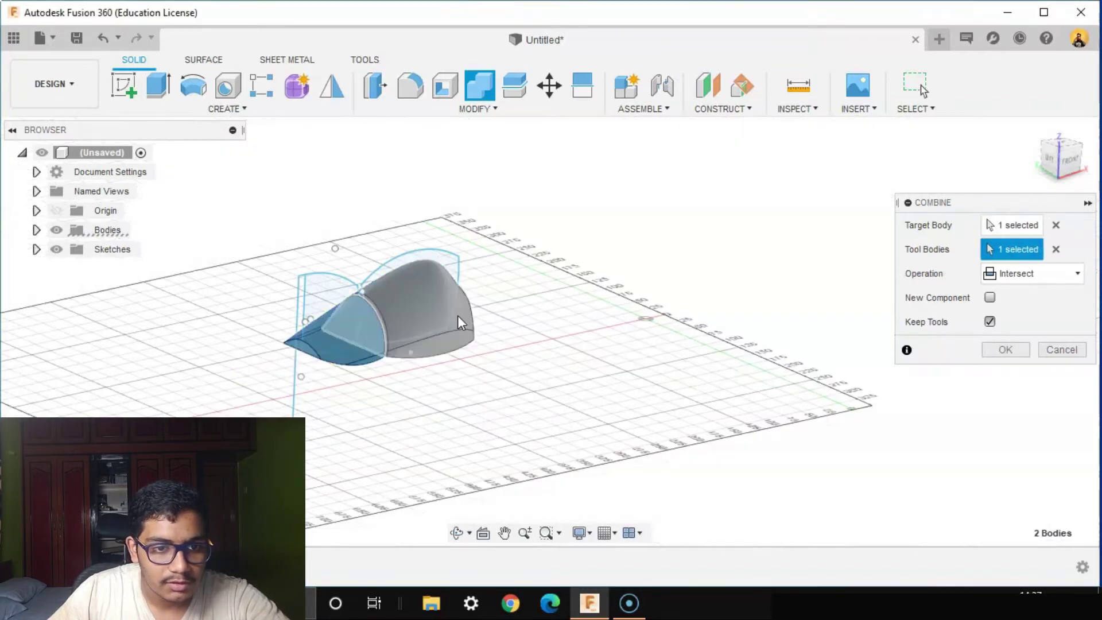
pyautogui.click(447, 315)
pyautogui.click(1033, 274)
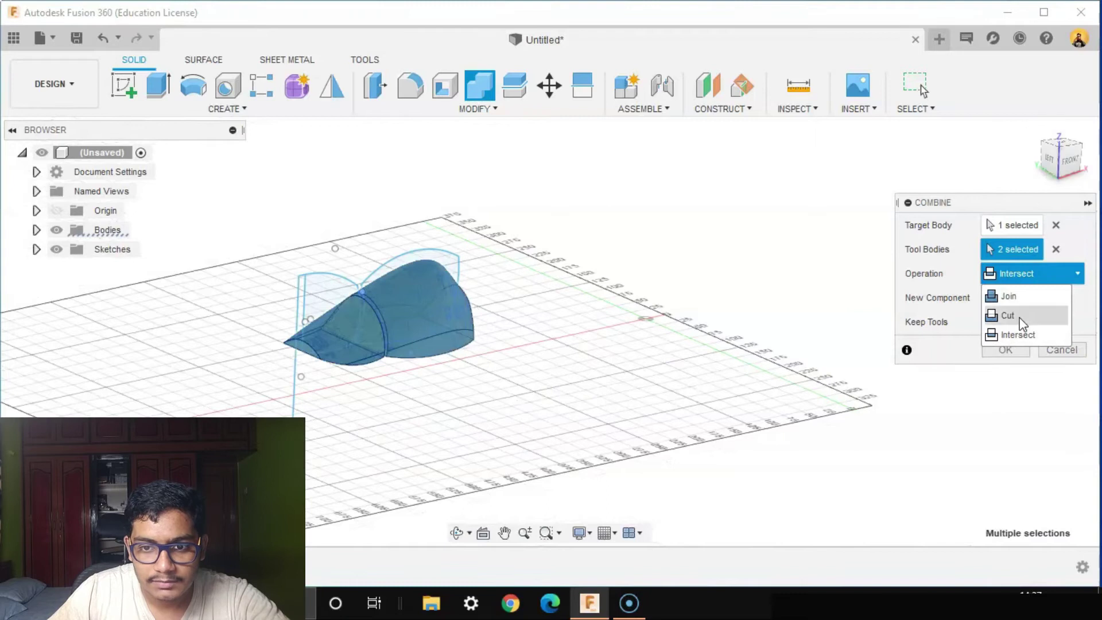
pyautogui.click(1010, 316)
pyautogui.click(1007, 350)
pyautogui.scroll(2, 532, 388)
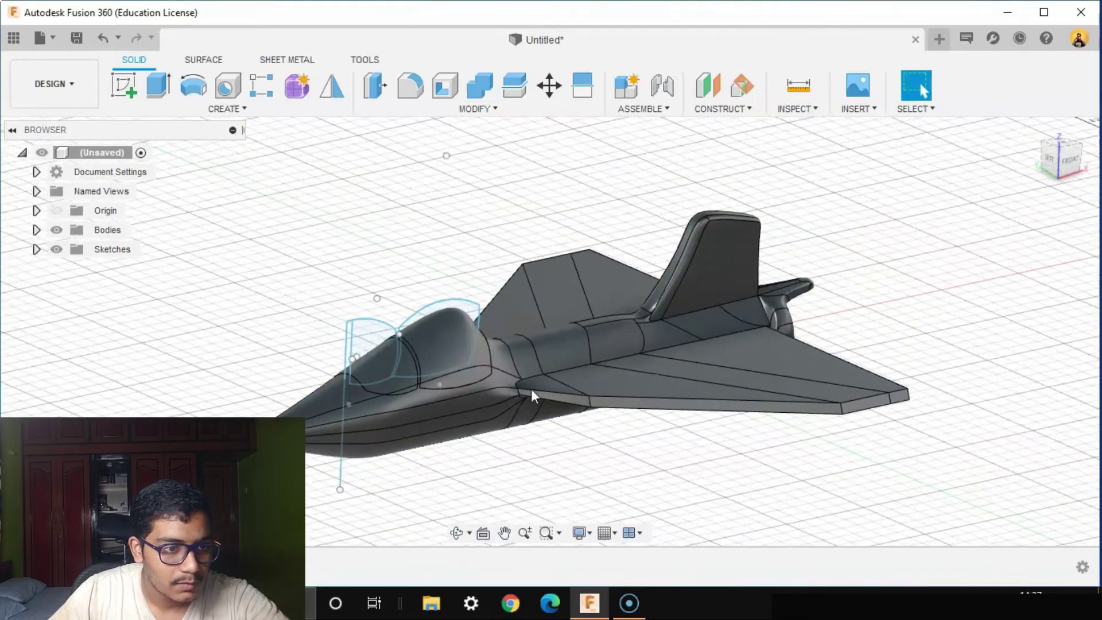
# Expand the bodies list and toggle the jet, windshield and canopy bodies' visibility one by one to check them
pyautogui.click(36, 230)
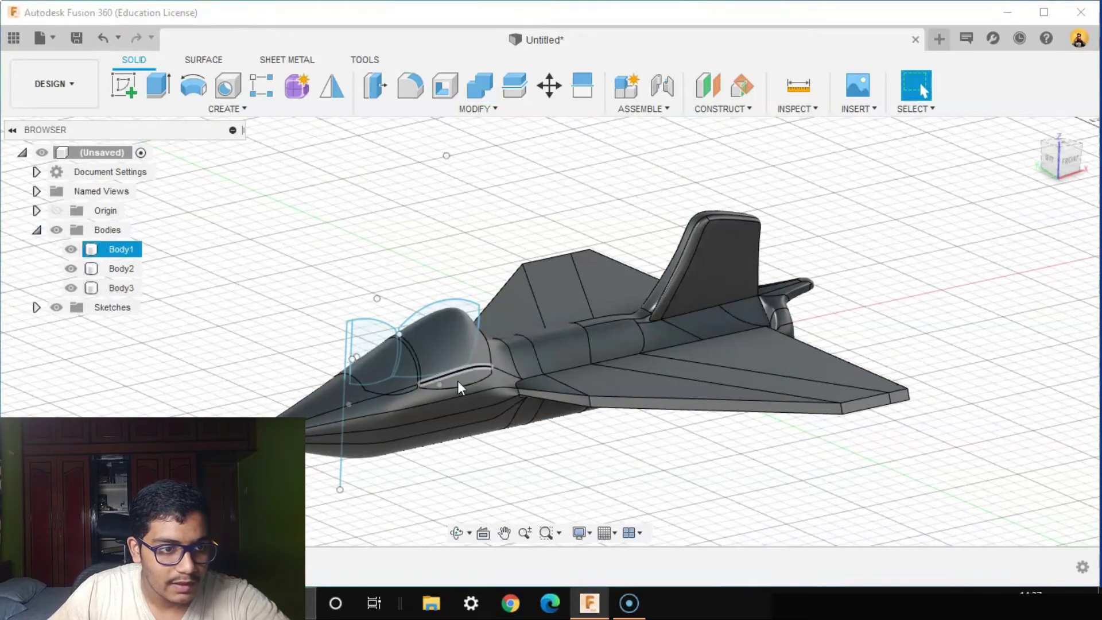
pyautogui.click(71, 250)
pyautogui.click(72, 250)
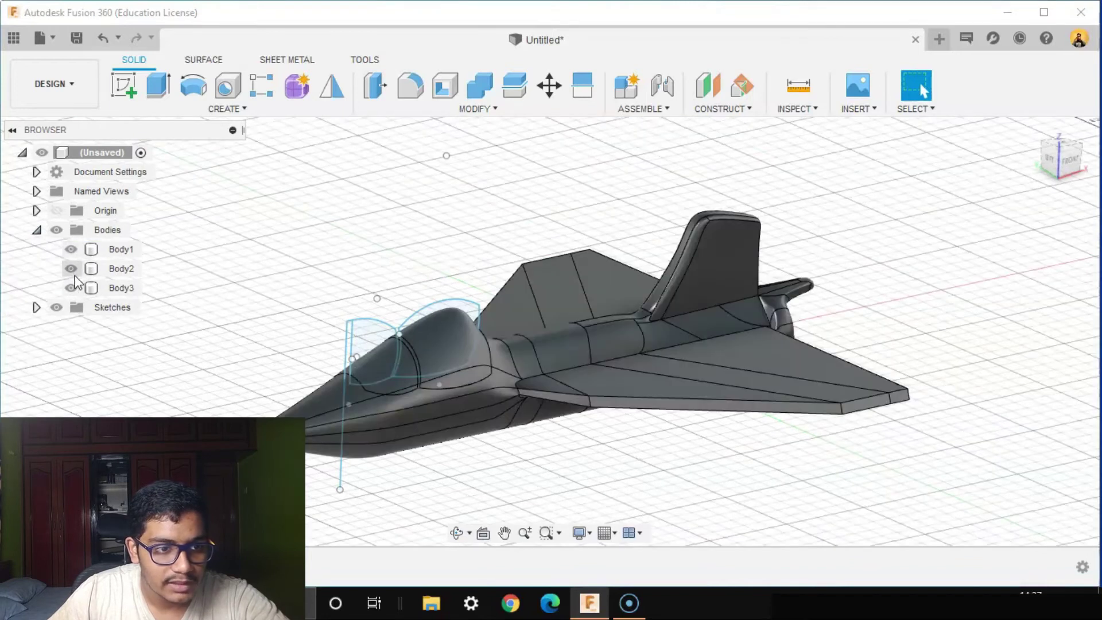
pyautogui.click(70, 269)
pyautogui.click(70, 269)
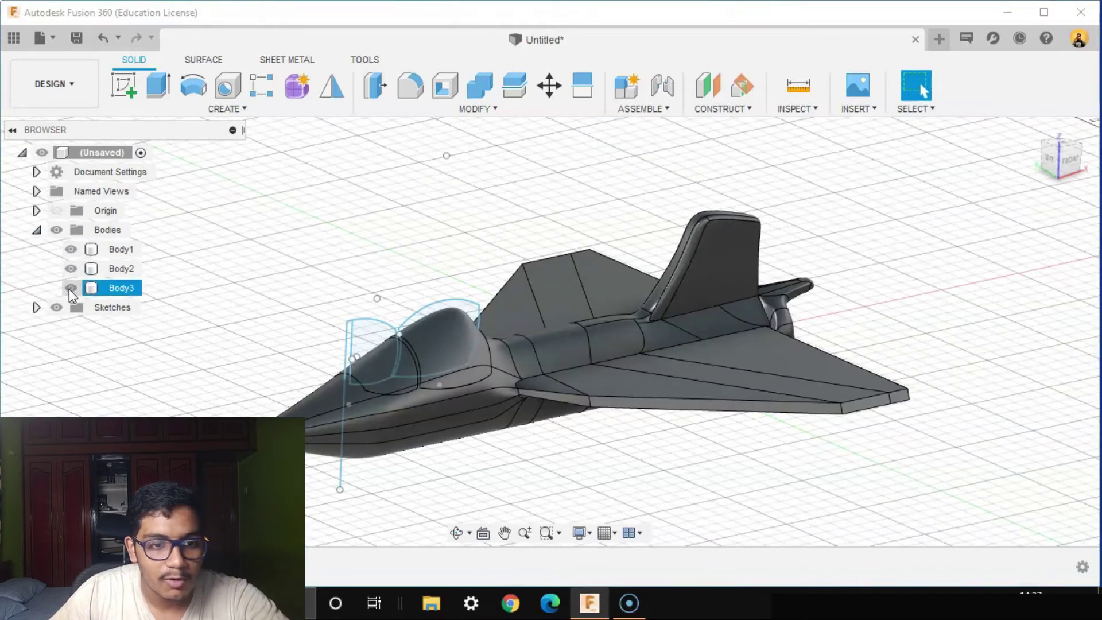
pyautogui.click(71, 288)
pyautogui.click(70, 288)
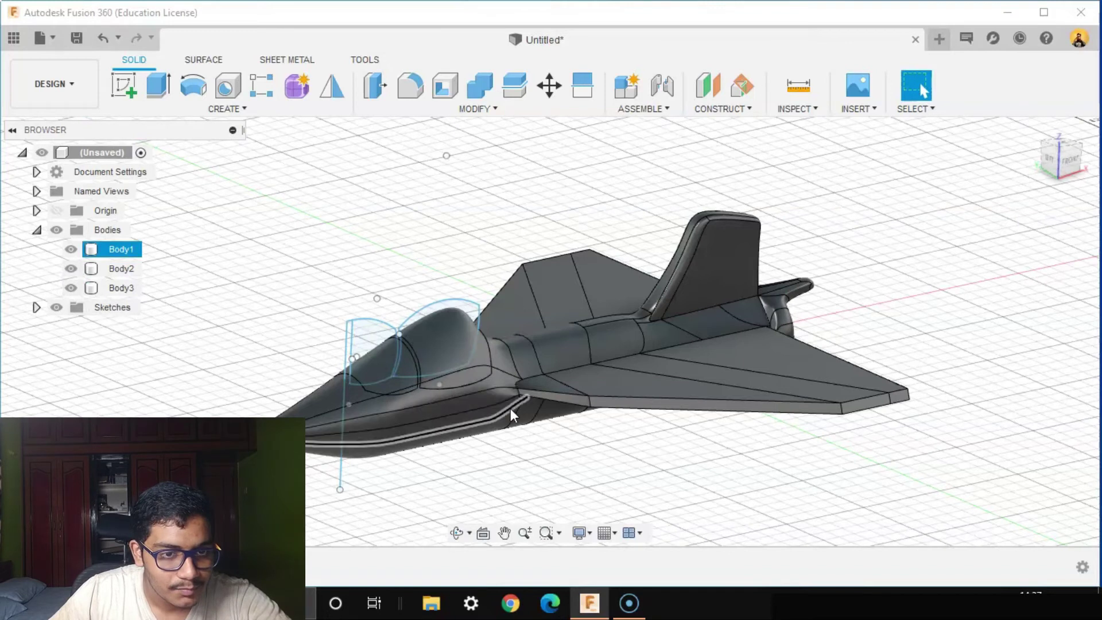
# Split the jet body with the near-vertical sketch line in front of the windshield, separating the nose cone
pyautogui.scroll(4, 499, 407)
pyautogui.moveTo(331, 228); pyautogui.dragTo(360, 139, button='middle')
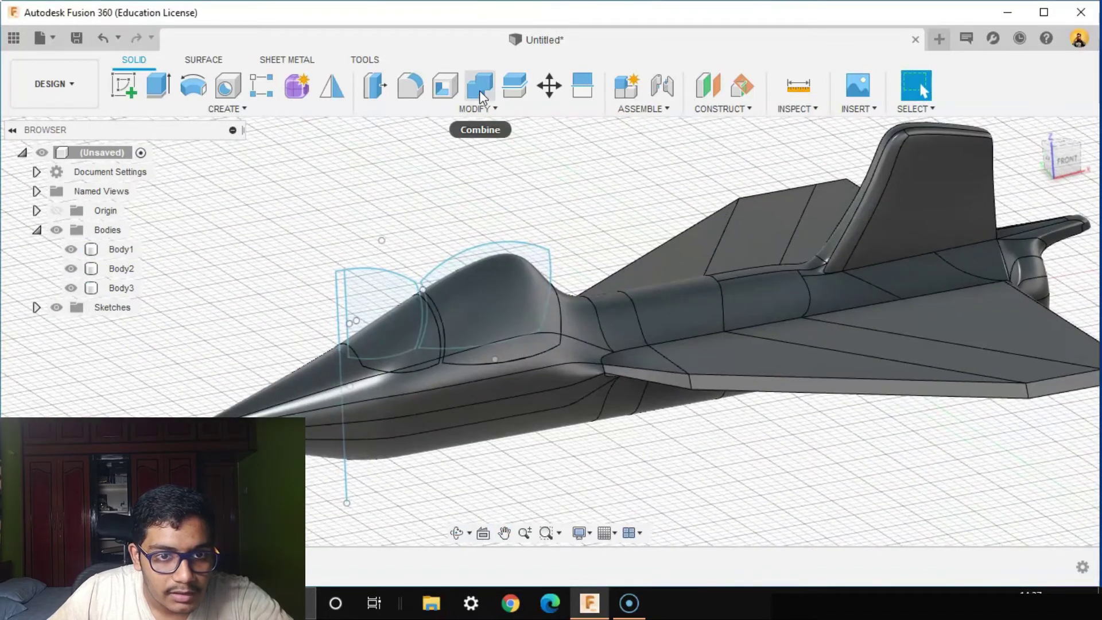
pyautogui.click(513, 95)
pyautogui.click(517, 408)
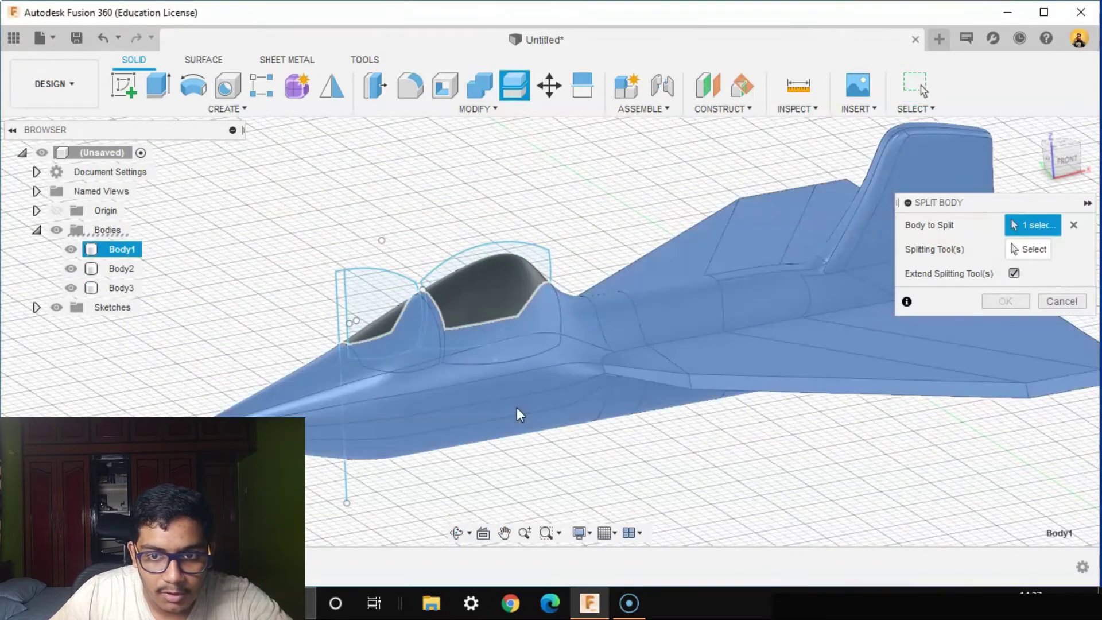
pyautogui.click(1037, 253)
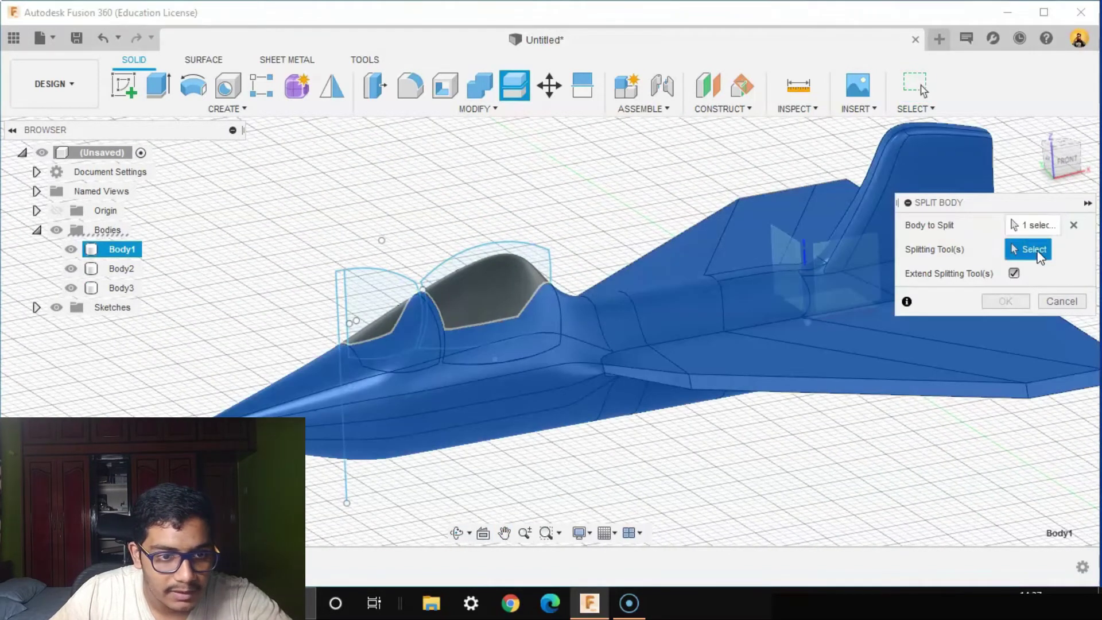
pyautogui.click(337, 342)
pyautogui.click(998, 304)
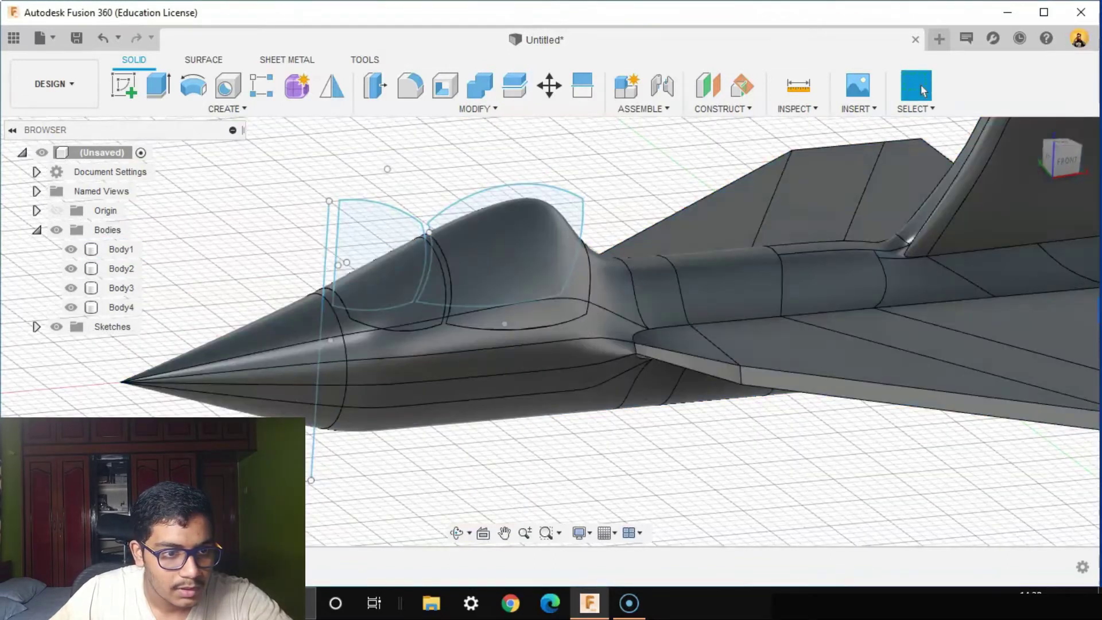
# Check the split nose cone body by selecting it and toggling its visibility
pyautogui.click(114, 307)
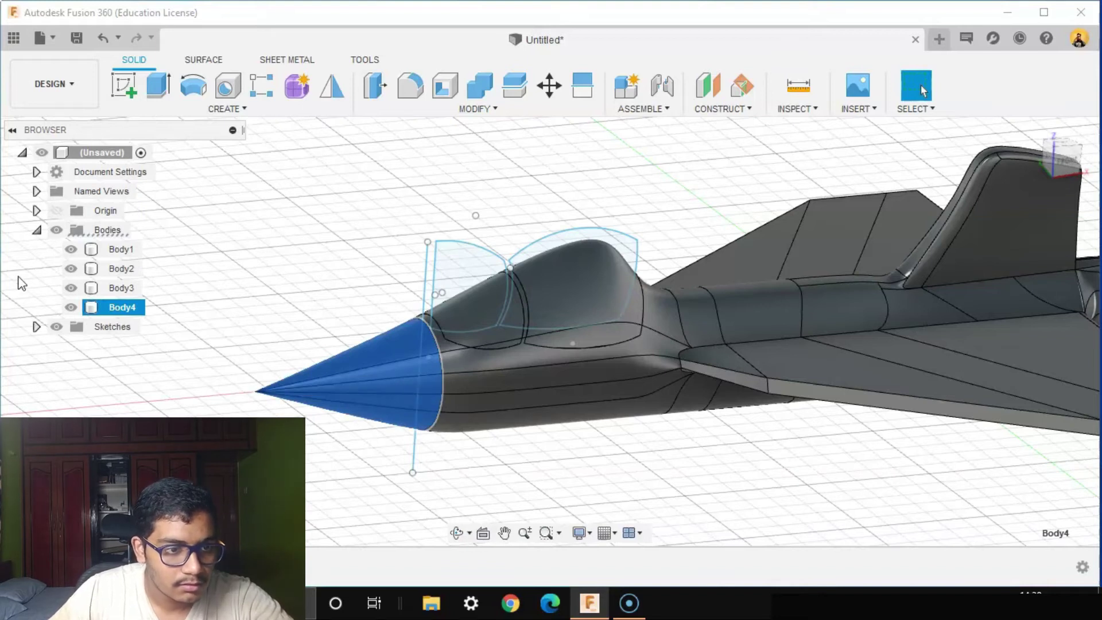
pyautogui.click(70, 308)
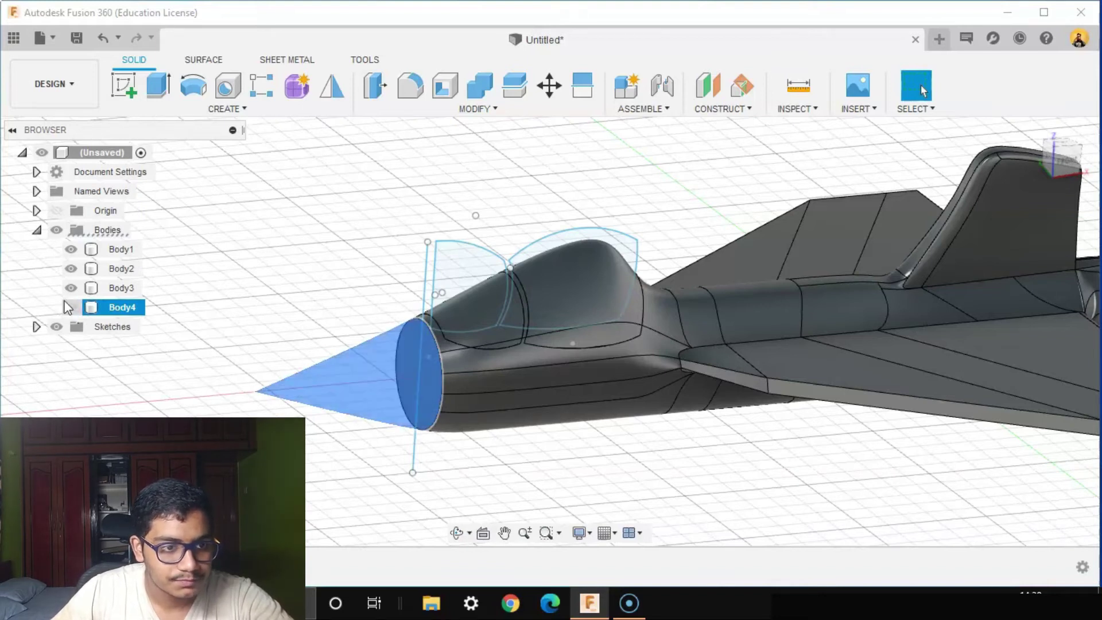
pyautogui.click(71, 309)
pyautogui.click(522, 490)
pyautogui.scroll(-2, 608, 472)
pyautogui.moveTo(608, 472); pyautogui.dragTo(441, 472, button='middle')
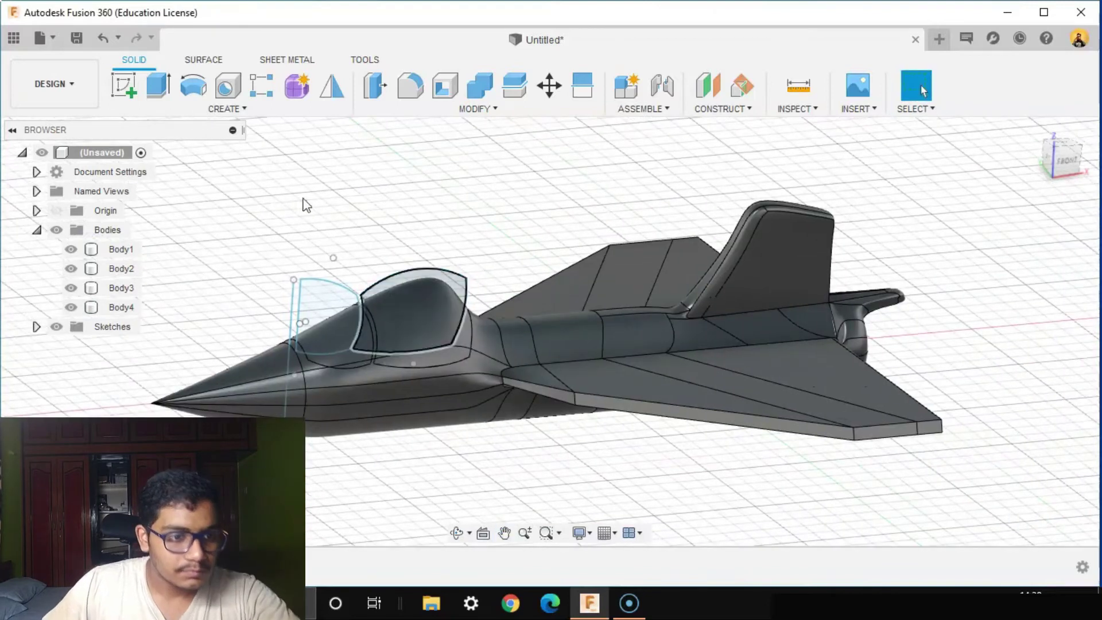
# Hide the cockpit profile sketch
pyautogui.click(36, 326)
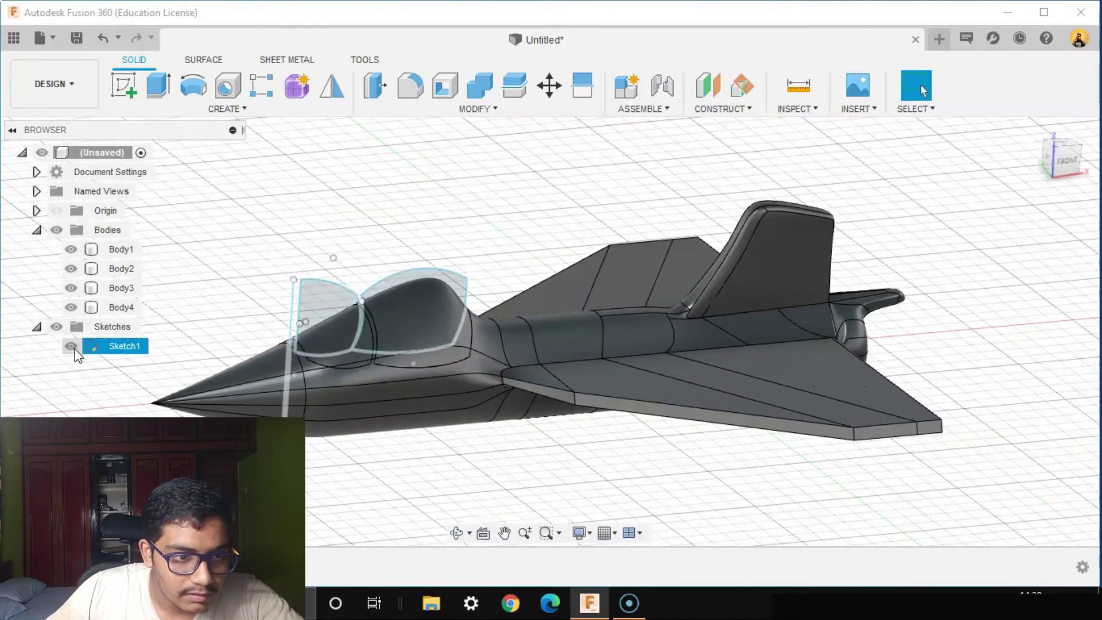
pyautogui.click(70, 345)
pyautogui.moveTo(660, 477)
pyautogui.keyDown('shift'); pyautogui.mouseDown(button='middle')
pyautogui.moveTo(676, 475)
pyautogui.moveTo(610, 480)
pyautogui.moveTo(778, 458)
pyautogui.moveTo(842, 474)
pyautogui.mouseUp(button='middle'); pyautogui.keyUp('shift')
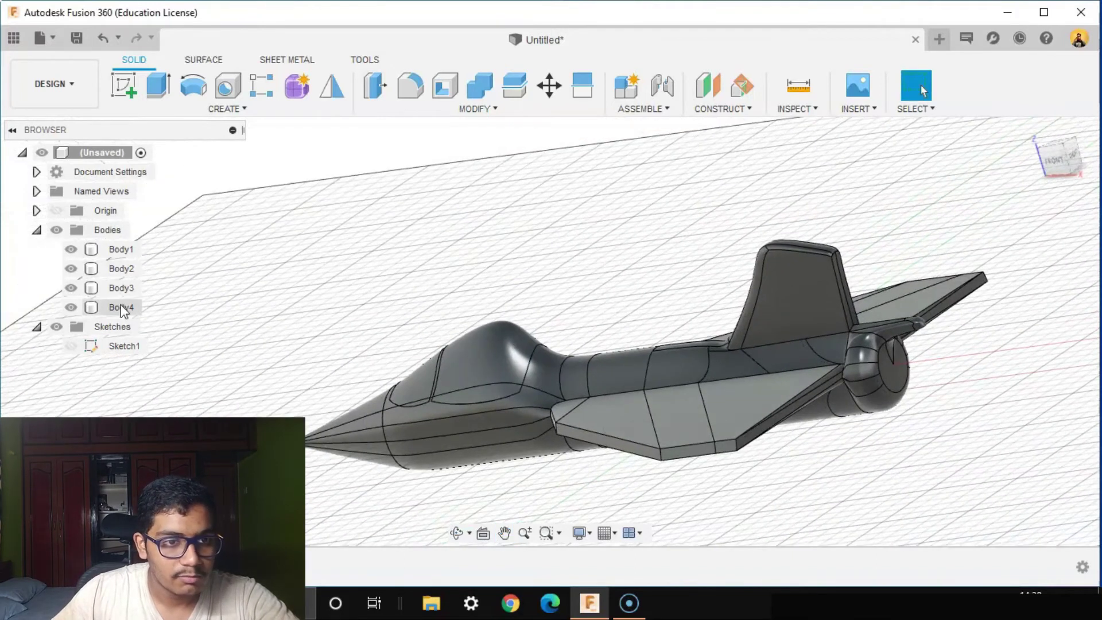
# Sketch an origin-centred circle about 68.5 mm in diameter on the vertical plane across the fuselage, matching the exhaust outline
pyautogui.click(123, 85)
pyautogui.keyDown('shift'); pyautogui.moveTo(912, 460); pyautogui.dragTo(822, 445, button='middle'); pyautogui.keyUp('shift')
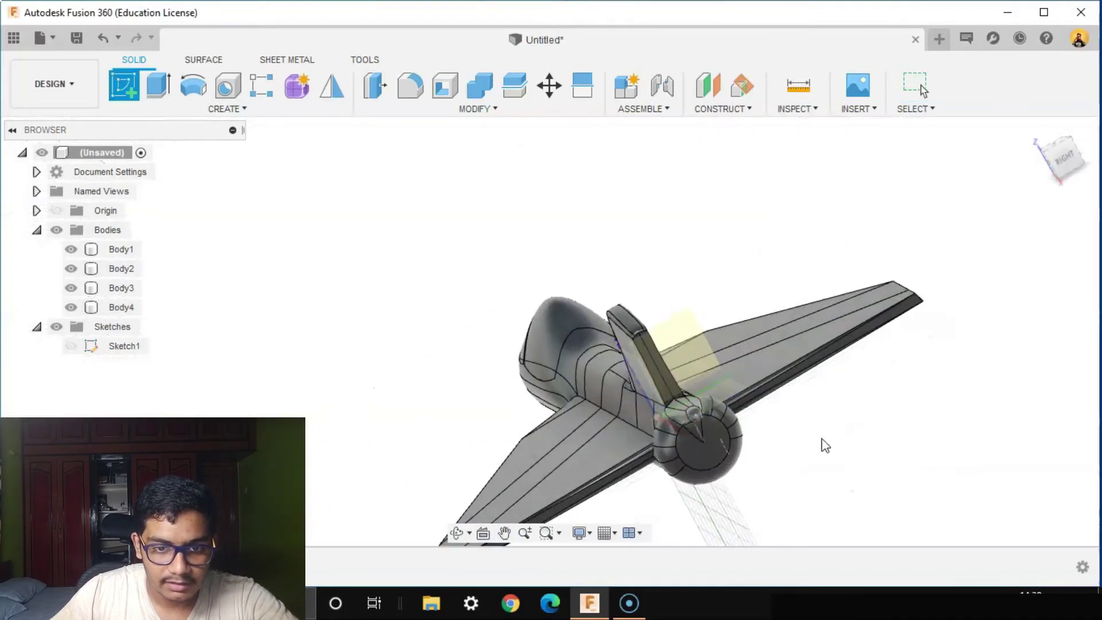
pyautogui.click(689, 343)
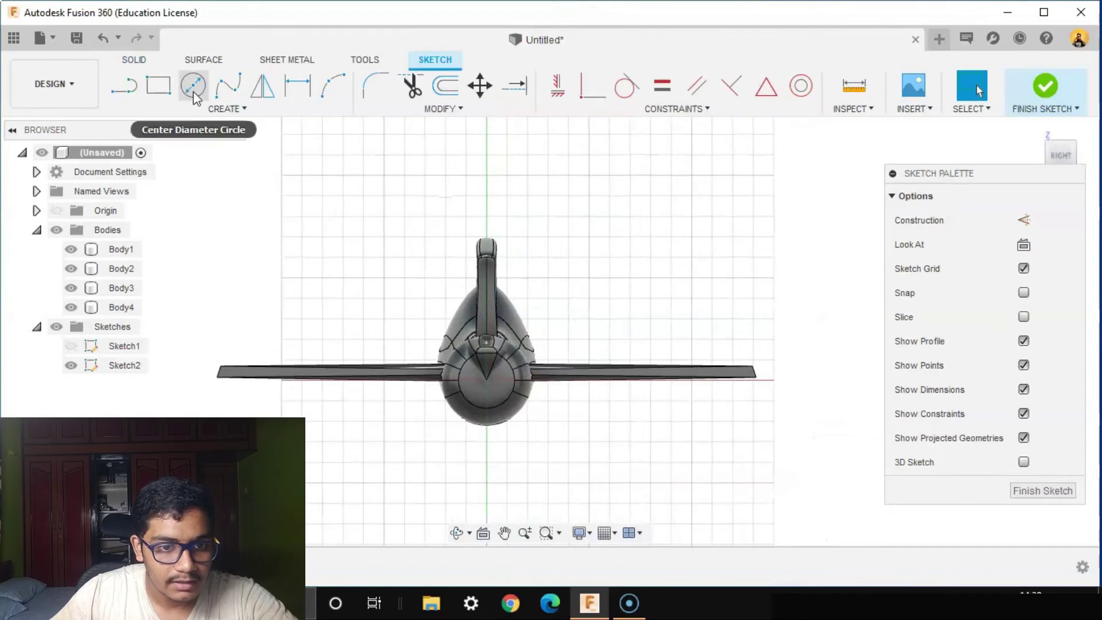
pyautogui.click(193, 86)
pyautogui.scroll(2, 481, 392)
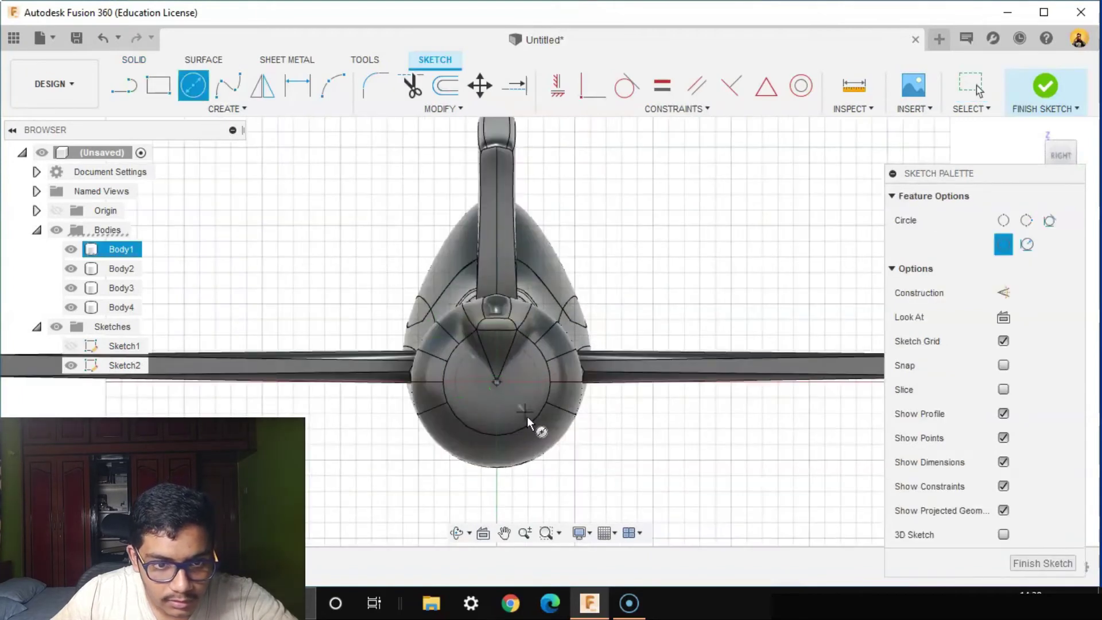
pyautogui.scroll(1, 534, 427)
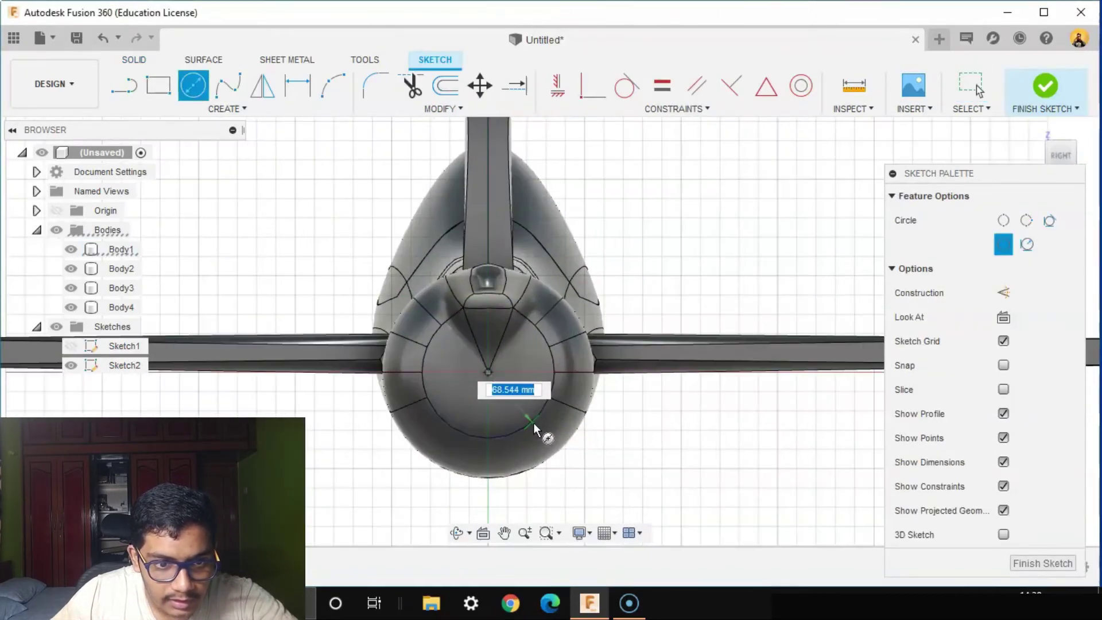
pyautogui.click(534, 427)
pyautogui.scroll(-1, 534, 428)
pyautogui.click(1058, 561)
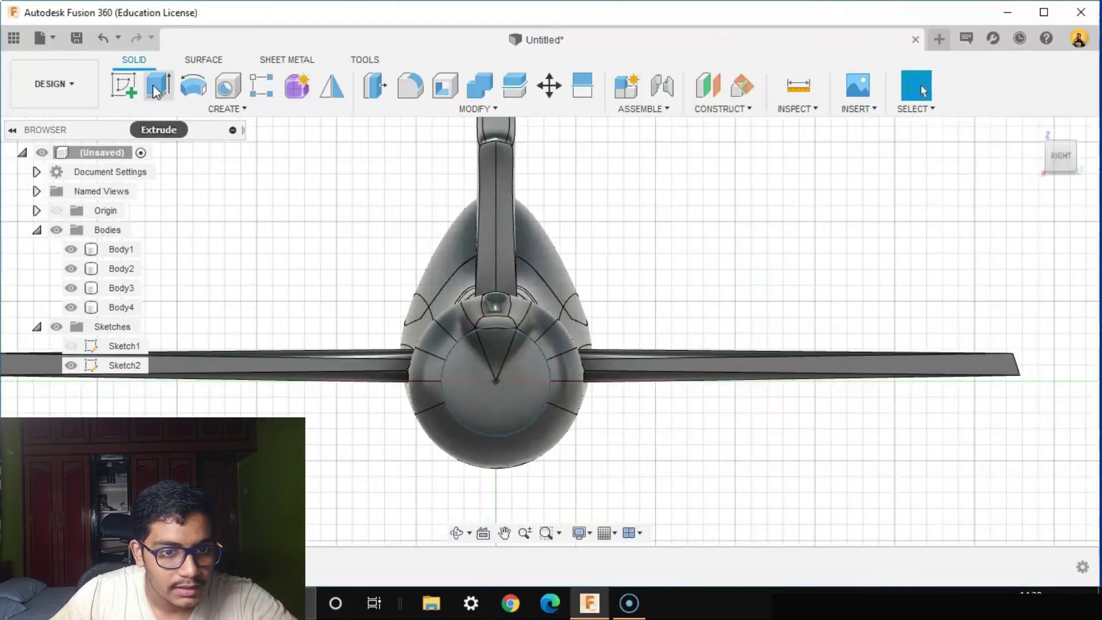
# Extrude the exhaust circle 50 mm toward the tail with a -10 deg taper as a new body
pyautogui.click(154, 85)
pyautogui.keyDown('shift'); pyautogui.moveTo(519, 410); pyautogui.dragTo(517, 307, button='middle'); pyautogui.keyUp('shift')
pyautogui.moveTo(500, 344); pyautogui.dragTo(583, 364)
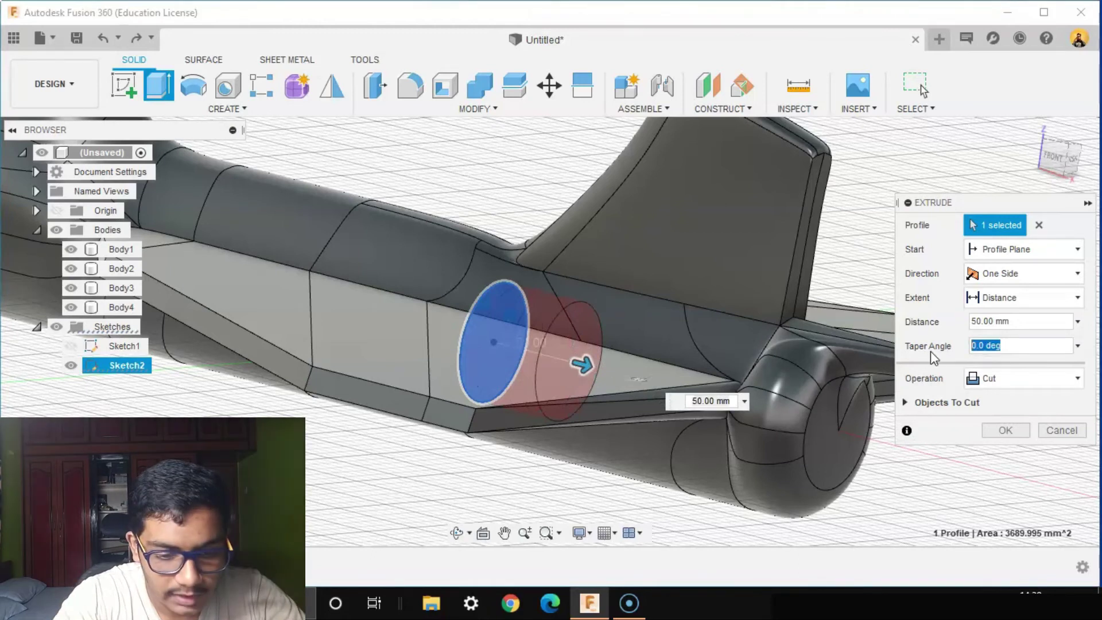
pyautogui.write('-10')
pyautogui.click(998, 376)
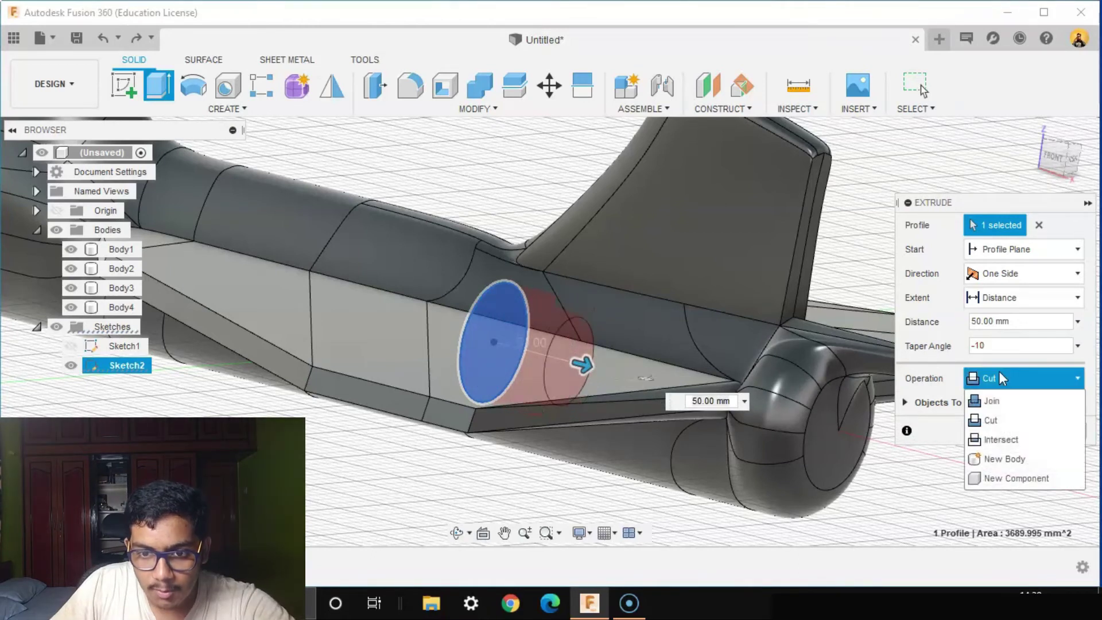
pyautogui.click(1010, 462)
pyautogui.click(1005, 407)
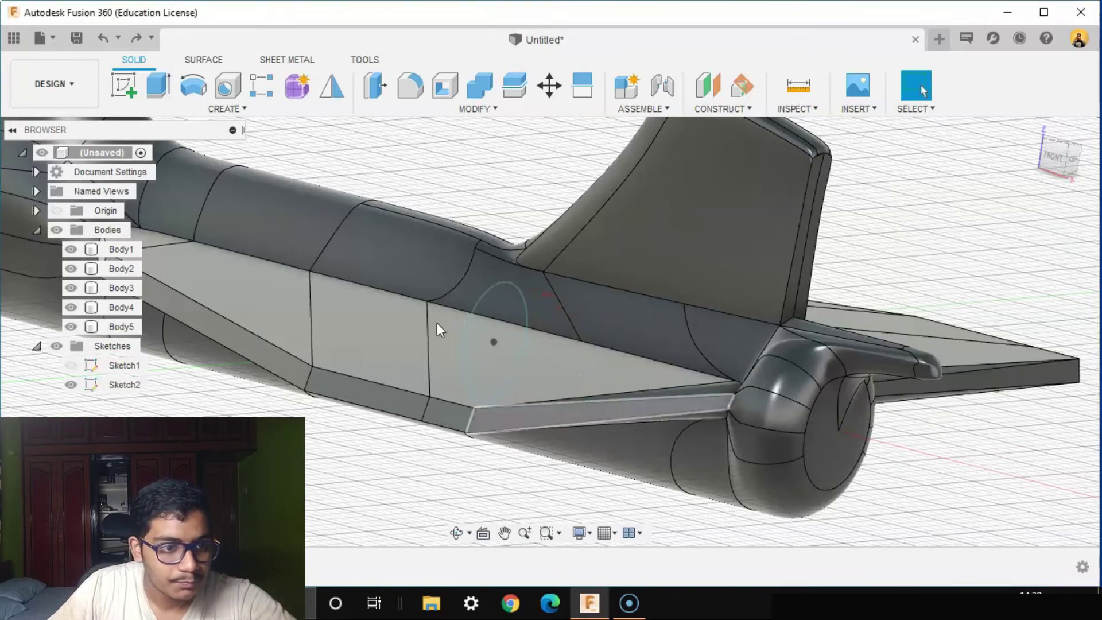
# Hide the main jet body and shell the tapered nozzle from its small end face with 5 mm inside thickness
pyautogui.click(70, 327)
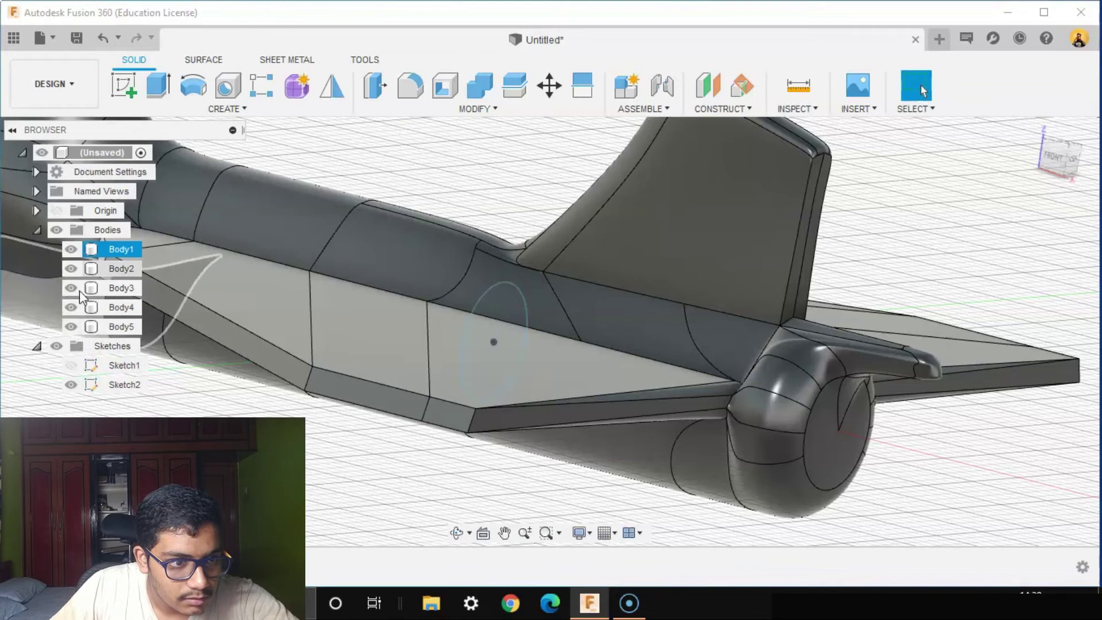
pyautogui.click(72, 249)
pyautogui.keyDown('shift'); pyautogui.moveTo(585, 429); pyautogui.dragTo(709, 408, button='middle'); pyautogui.keyUp('shift')
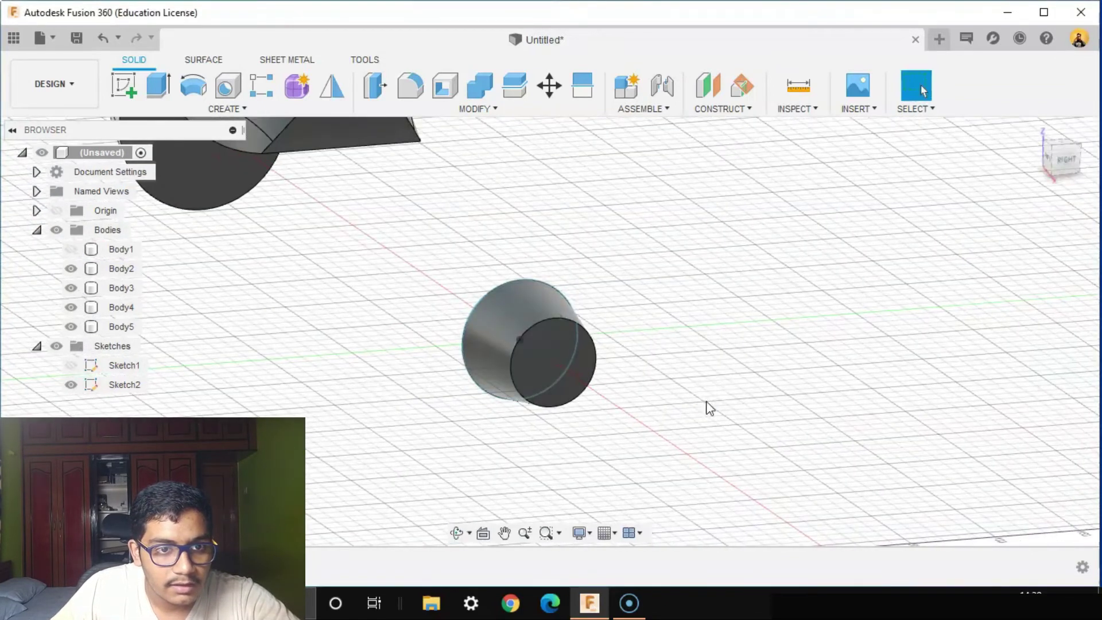
pyautogui.click(456, 90)
pyautogui.click(556, 375)
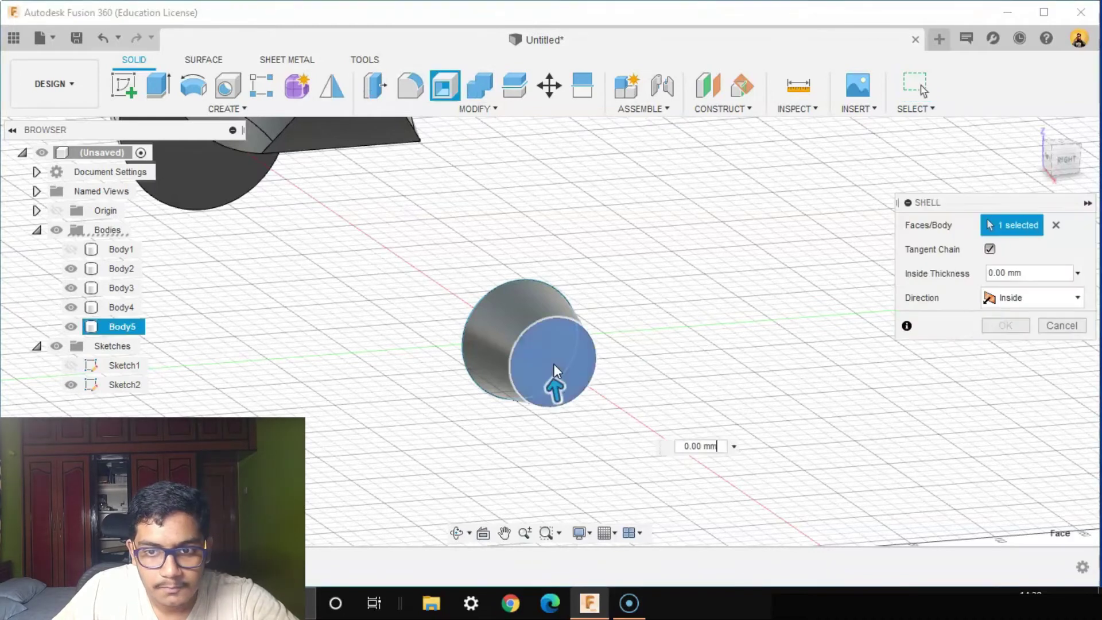
pyautogui.click(1041, 271)
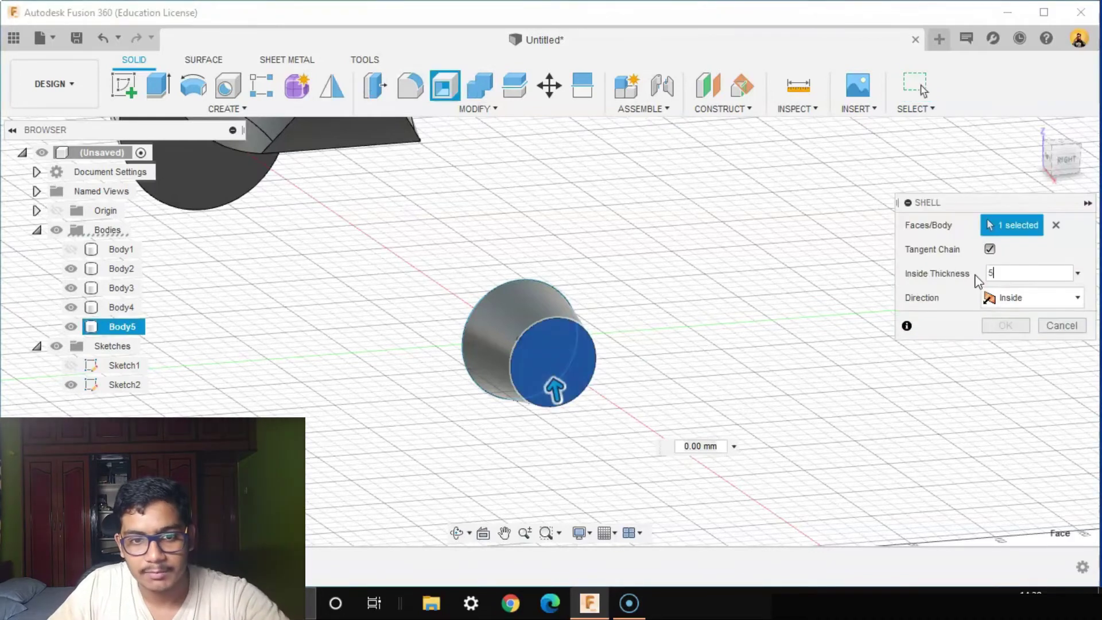
pyautogui.click(1018, 326)
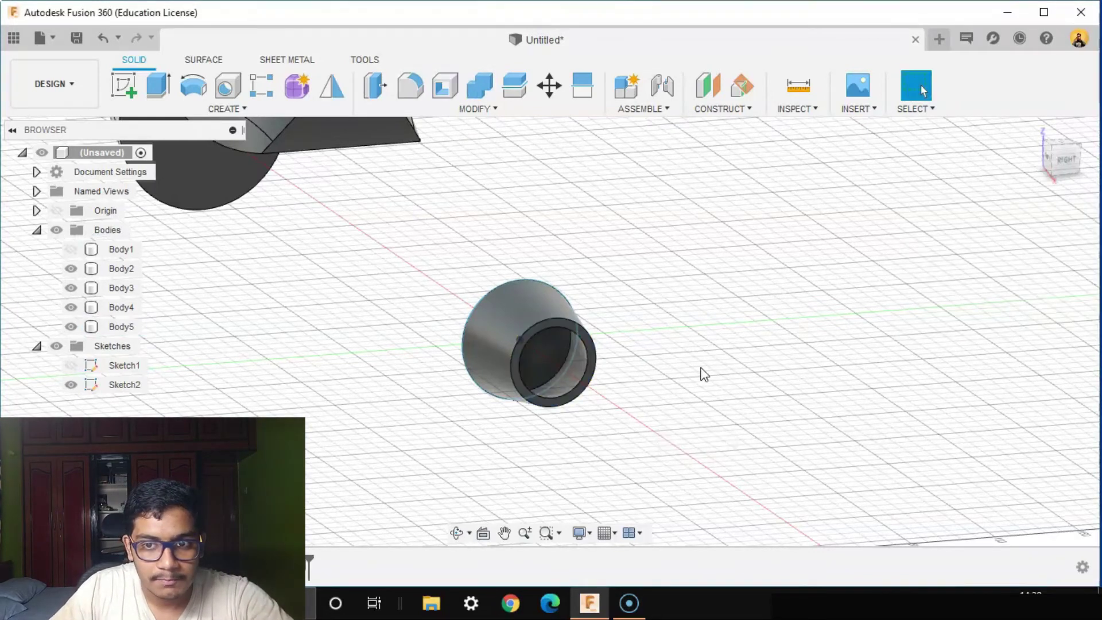
# Start a sketch on the nozzle's open end face and hide the windshield, canopy and nose cone bodies
pyautogui.click(1065, 161)
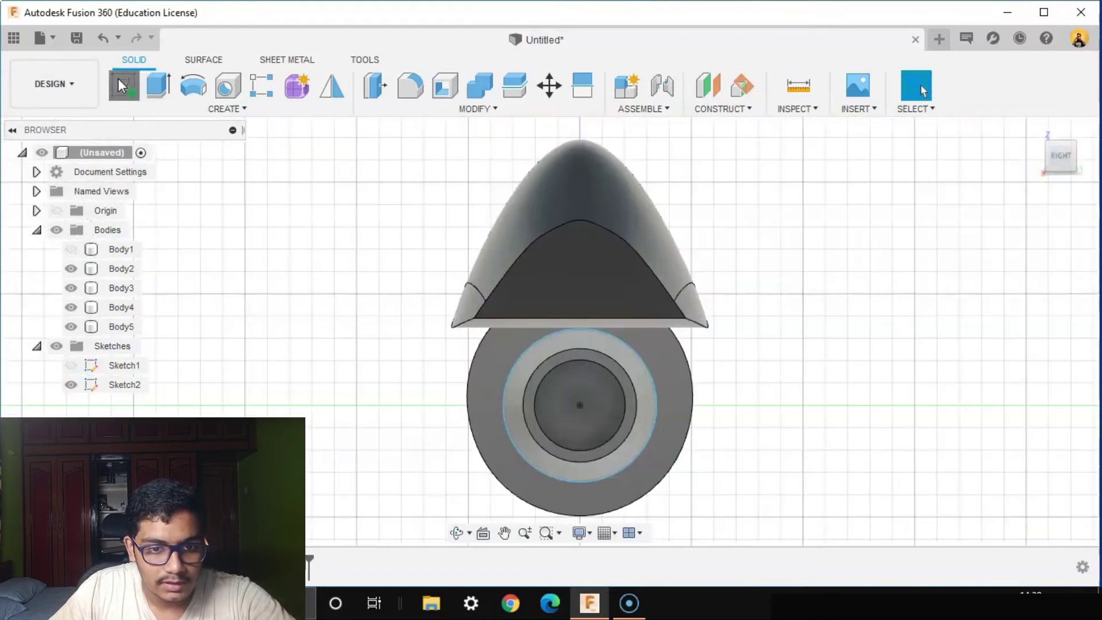
pyautogui.click(121, 84)
pyautogui.click(667, 388)
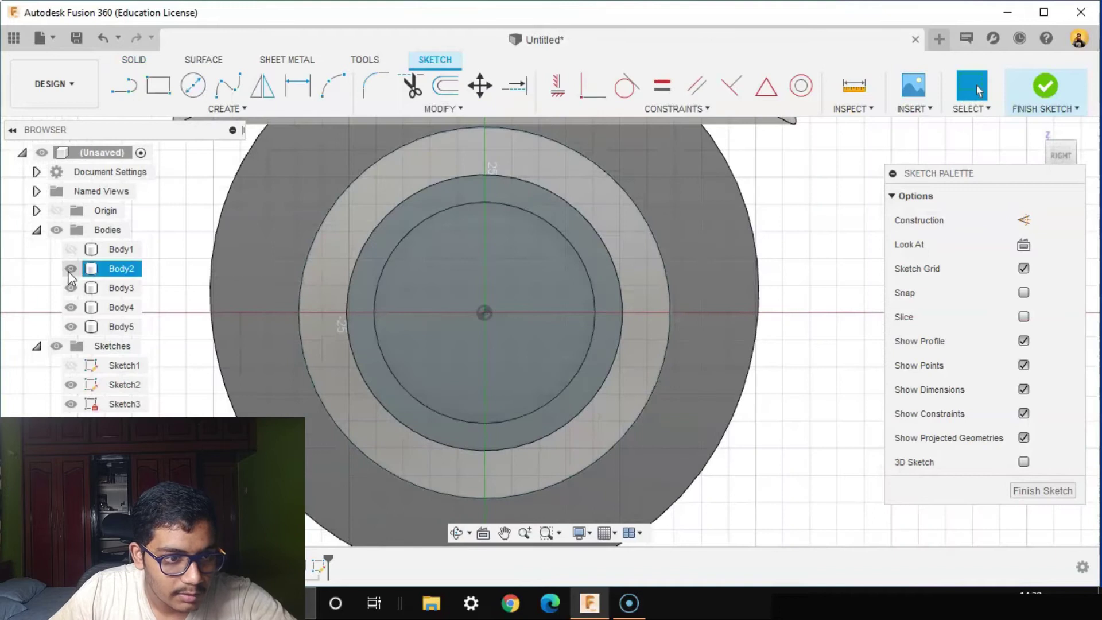
pyautogui.click(71, 269)
pyautogui.click(70, 288)
pyautogui.click(70, 307)
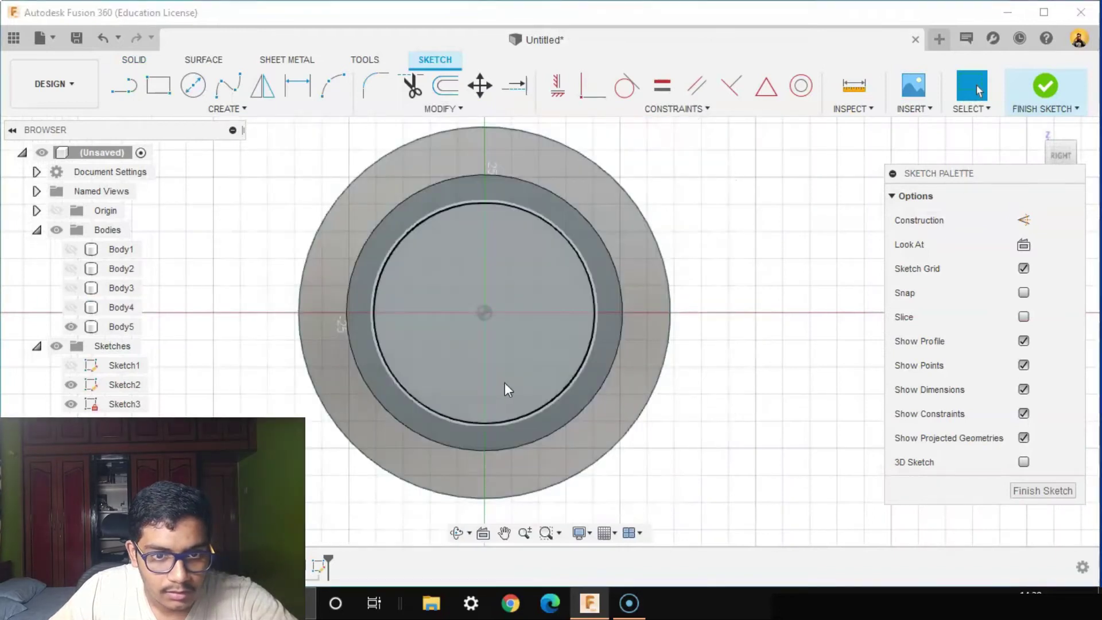
# Sketch a horizontal rectangle about 15.5 mm by 4.4 mm, crossing the nozzle rim's outer edge at the horizontal axis
pyautogui.scroll(2, 763, 369)
pyautogui.keyDown('shift'); pyautogui.moveTo(762, 369); pyautogui.dragTo(799, 415, button='middle'); pyautogui.keyUp('shift')
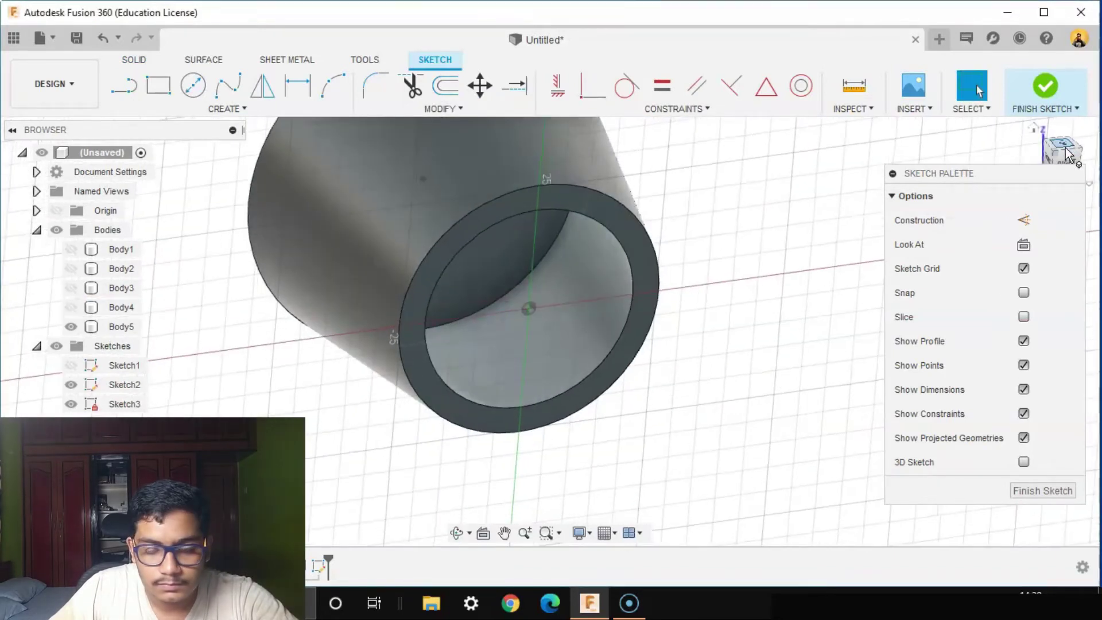
pyautogui.click(909, 235)
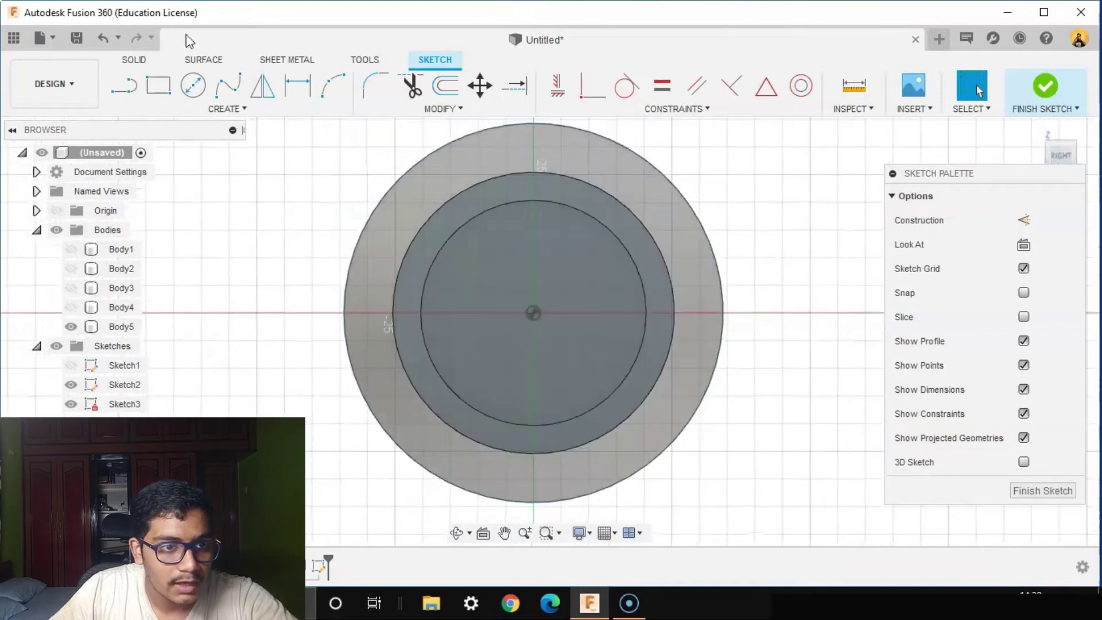
pyautogui.click(159, 86)
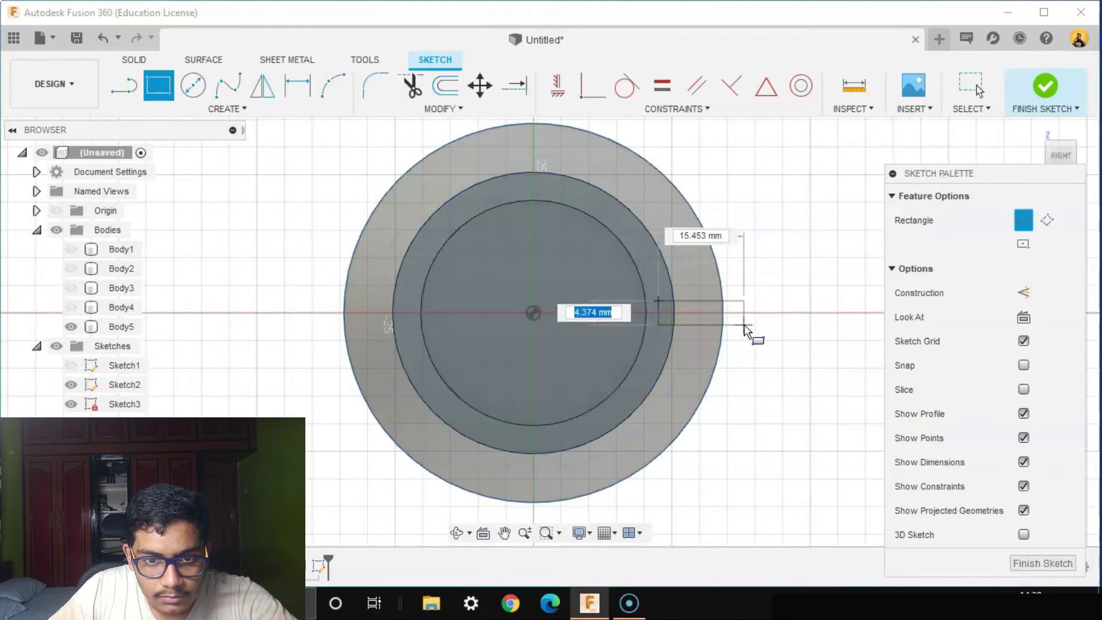
pyautogui.click(745, 325)
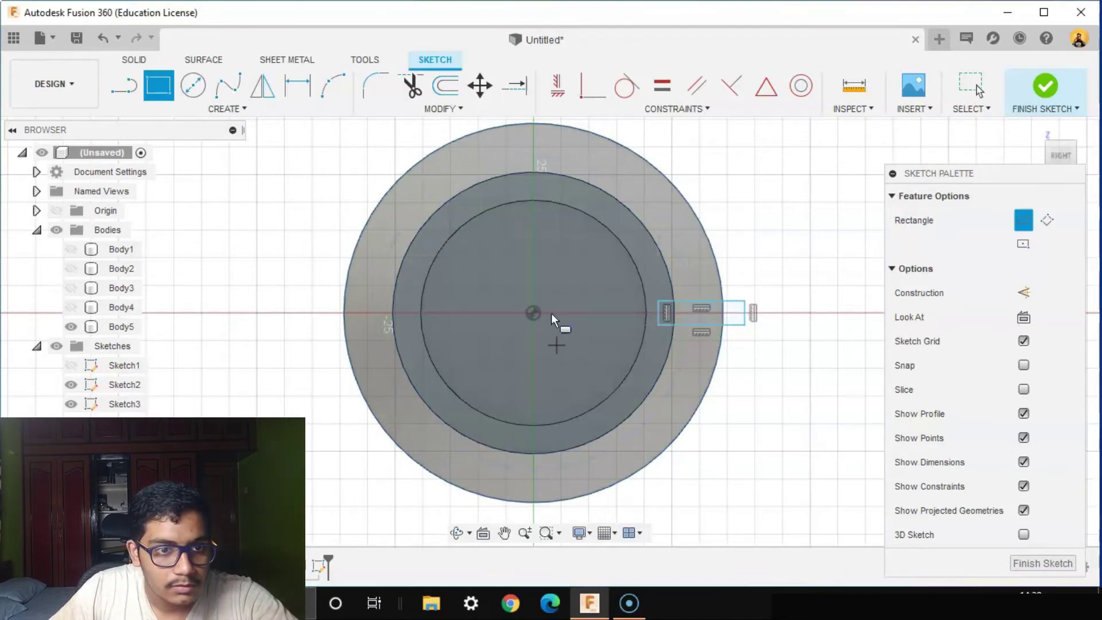
# Rotate all four lines of the rim rectangle by -10 deg about the Y axis and finish the sketch
pyautogui.click(480, 86)
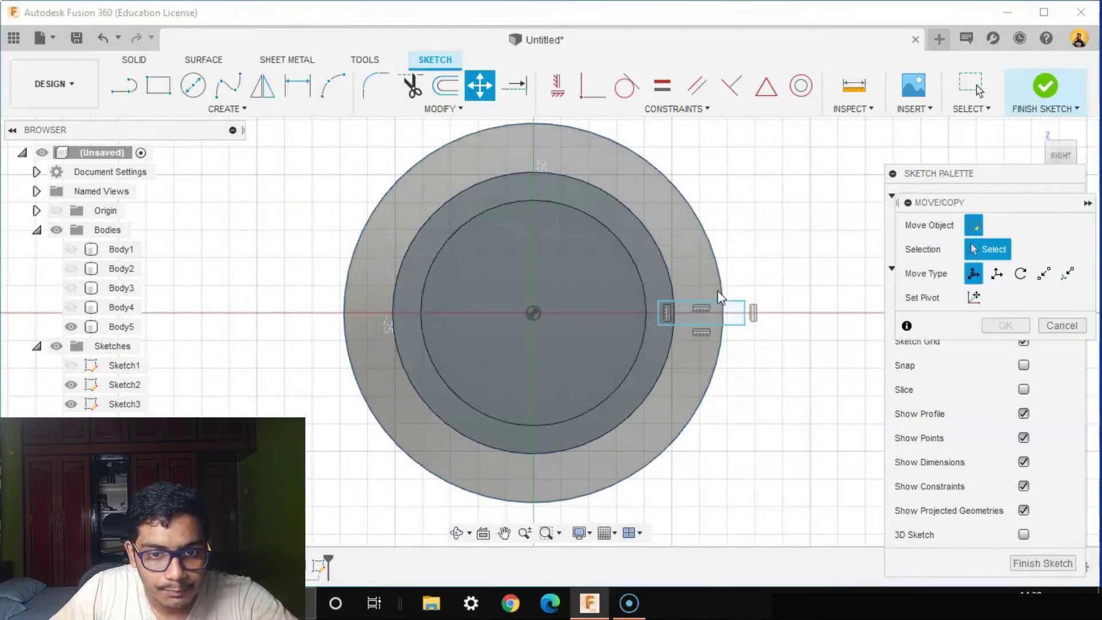
pyautogui.click(721, 309)
pyautogui.scroll(2, 723, 304)
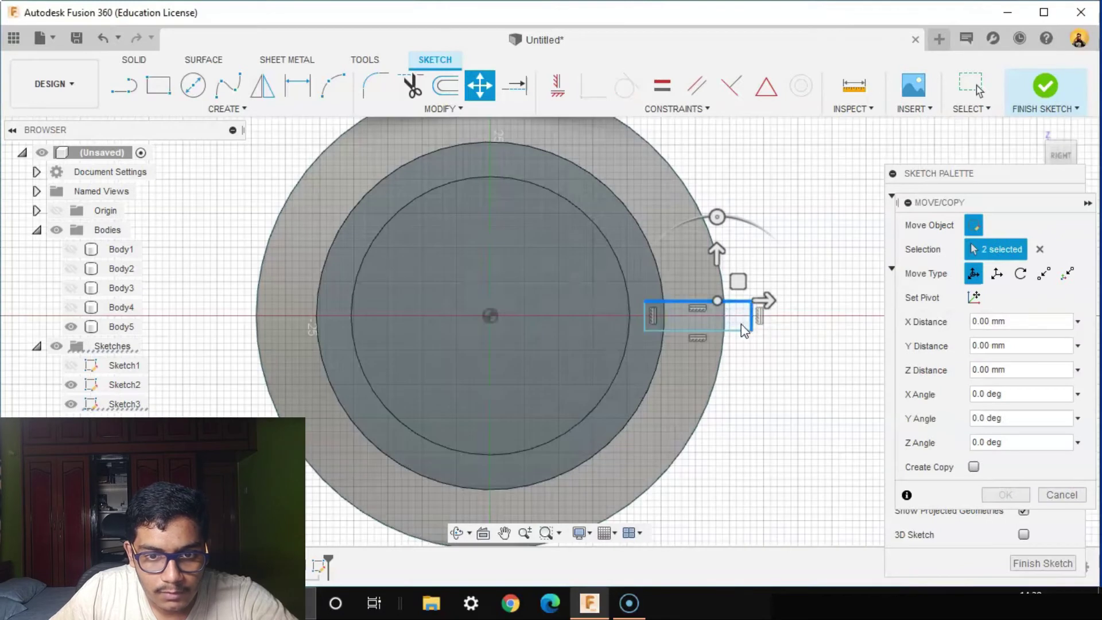
pyautogui.click(732, 332)
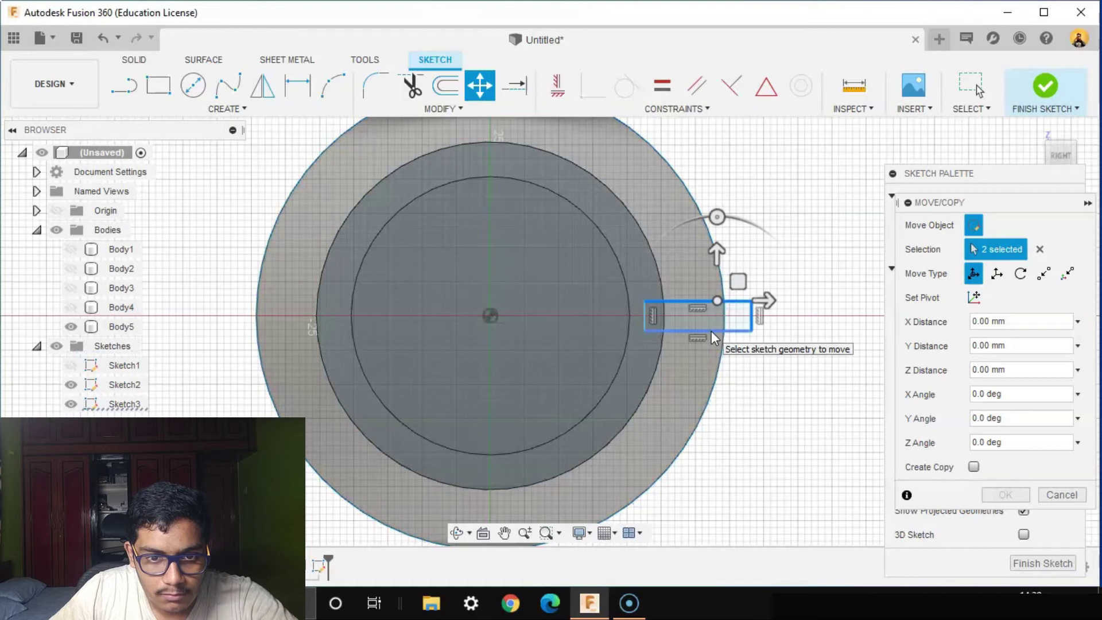
pyautogui.scroll(1, 617, 326)
pyautogui.scroll(-2, 729, 400)
pyautogui.keyDown('shift'); pyautogui.moveTo(781, 391); pyautogui.dragTo(769, 458, button='middle'); pyautogui.keyUp('shift')
pyautogui.moveTo(819, 347); pyautogui.dragTo(811, 365)
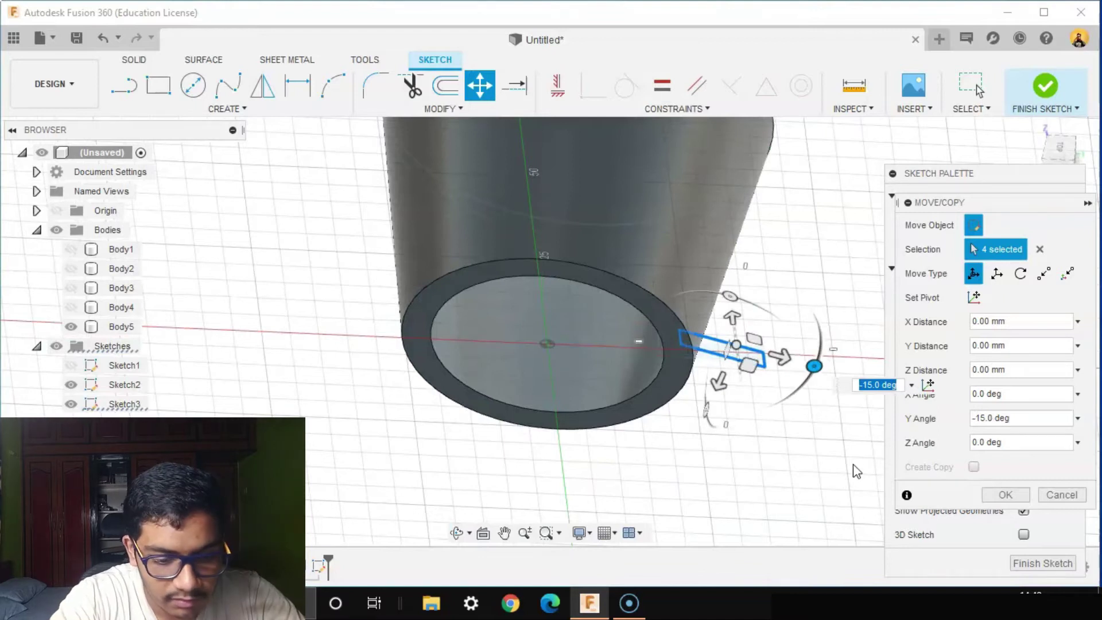
pyautogui.press('Return')
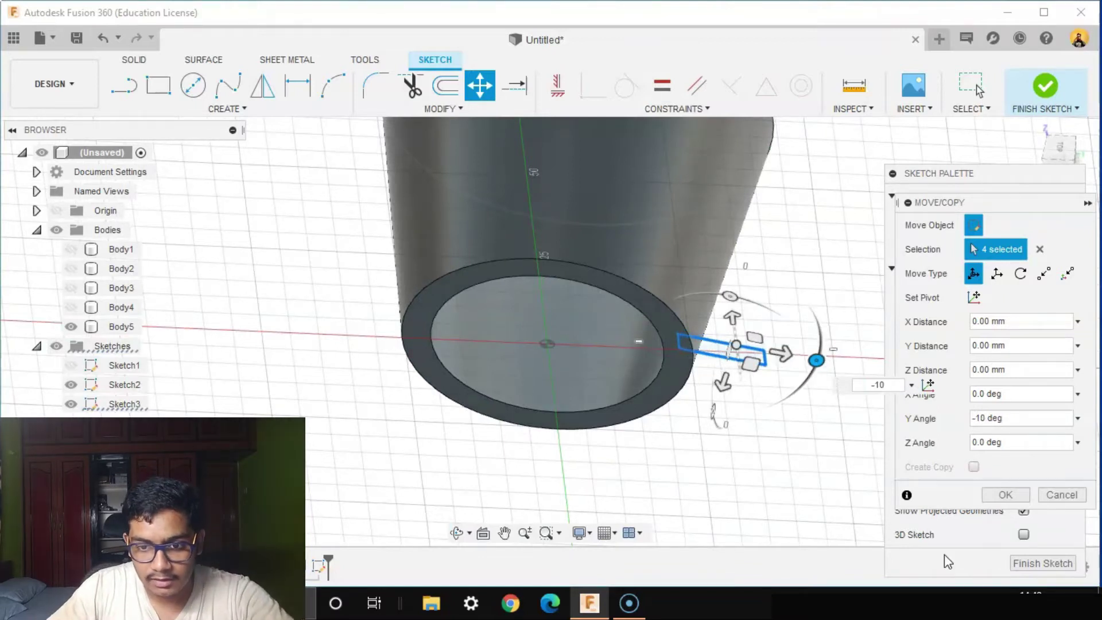
pyautogui.click(1005, 495)
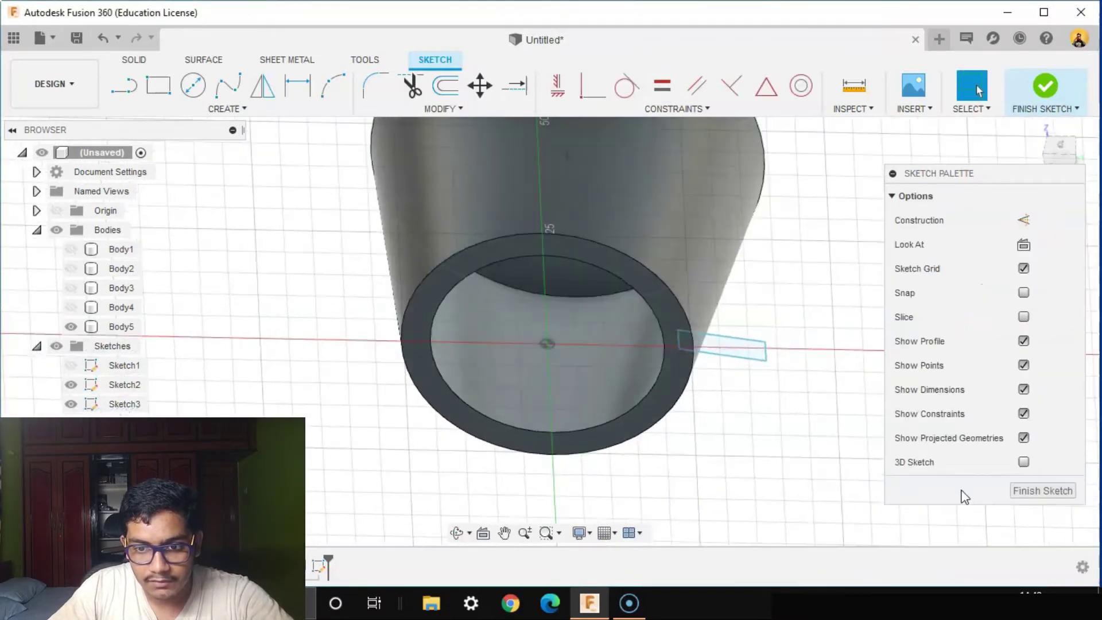
pyautogui.click(1057, 492)
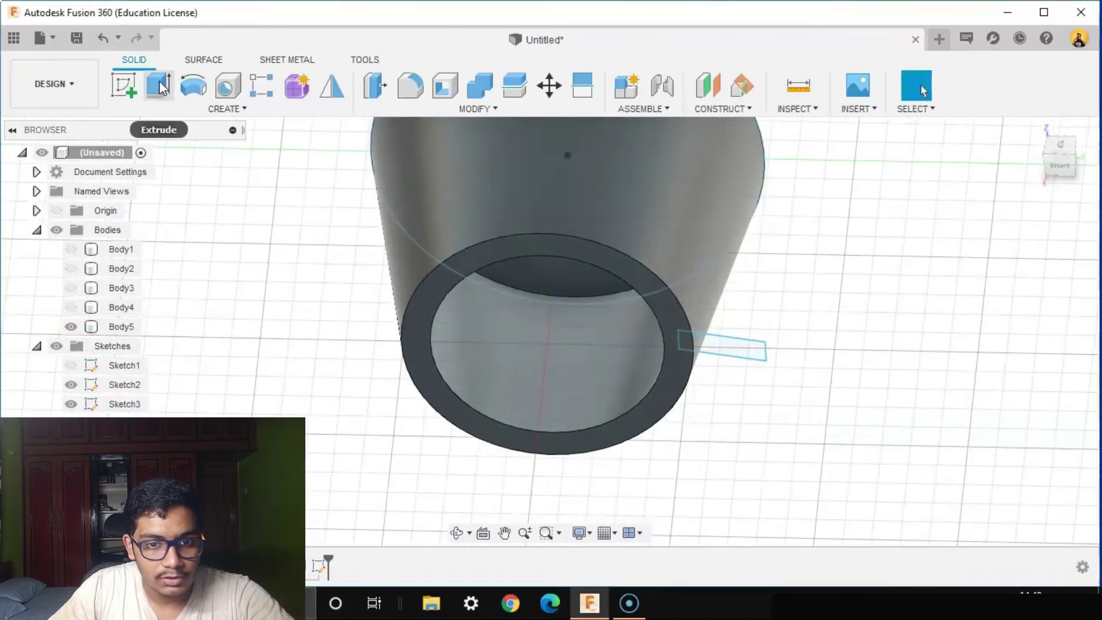
# Extrude the tilted rectangle symmetrically as a cut along the nozzle's full outer wall, then hide the visible sketches
pyautogui.click(161, 86)
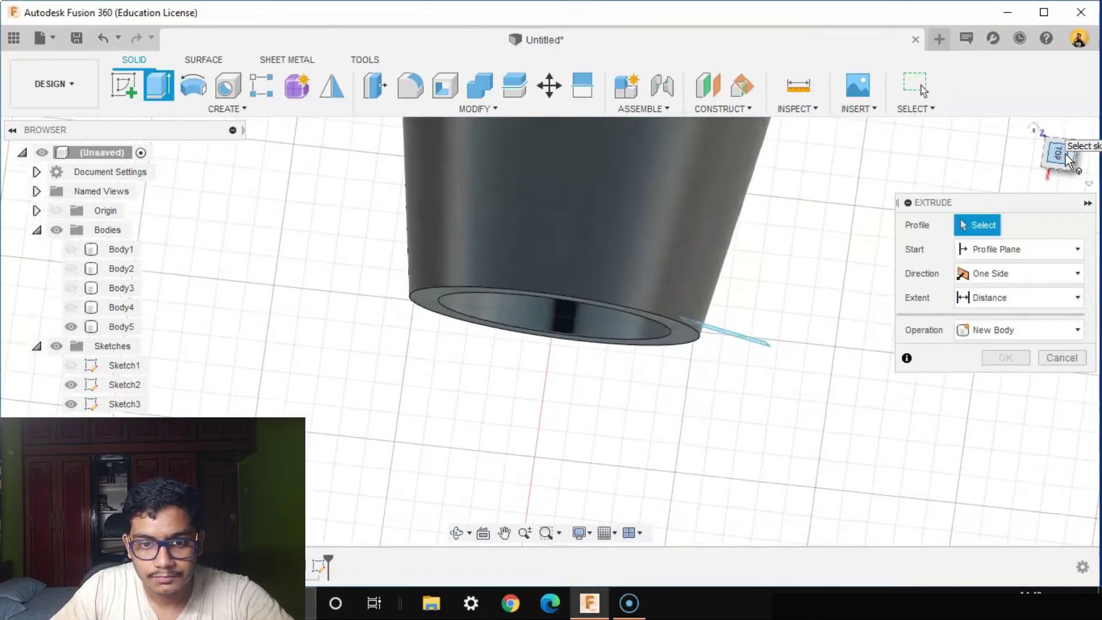
pyautogui.click(1066, 155)
pyautogui.keyDown('shift'); pyautogui.moveTo(728, 310); pyautogui.dragTo(714, 335, button='middle'); pyautogui.keyUp('shift')
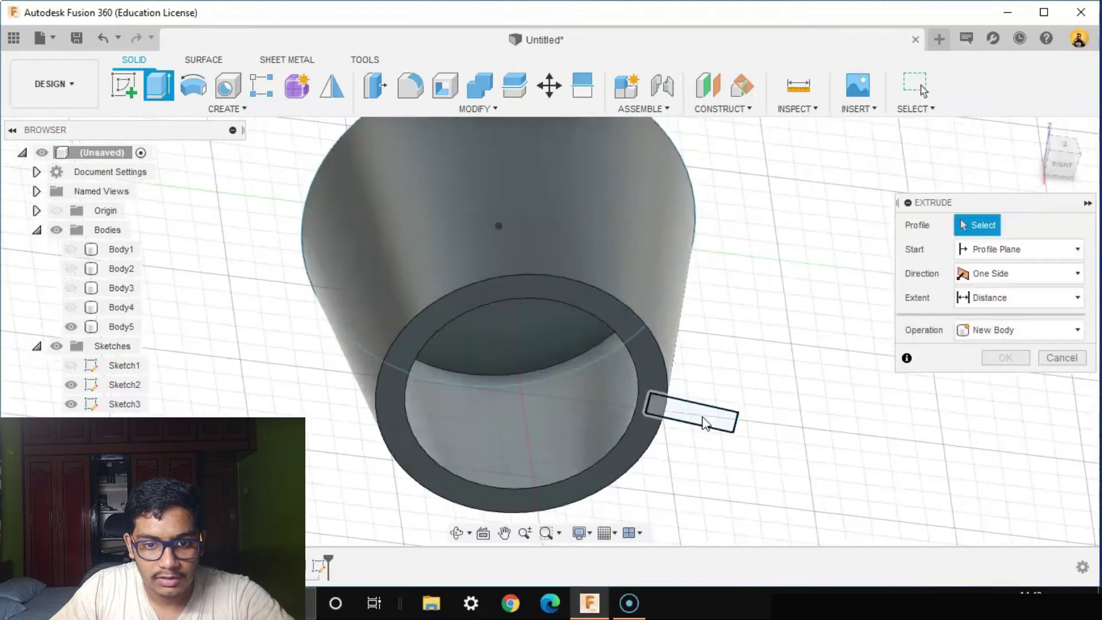
pyautogui.click(705, 423)
pyautogui.click(1040, 275)
pyautogui.click(1005, 332)
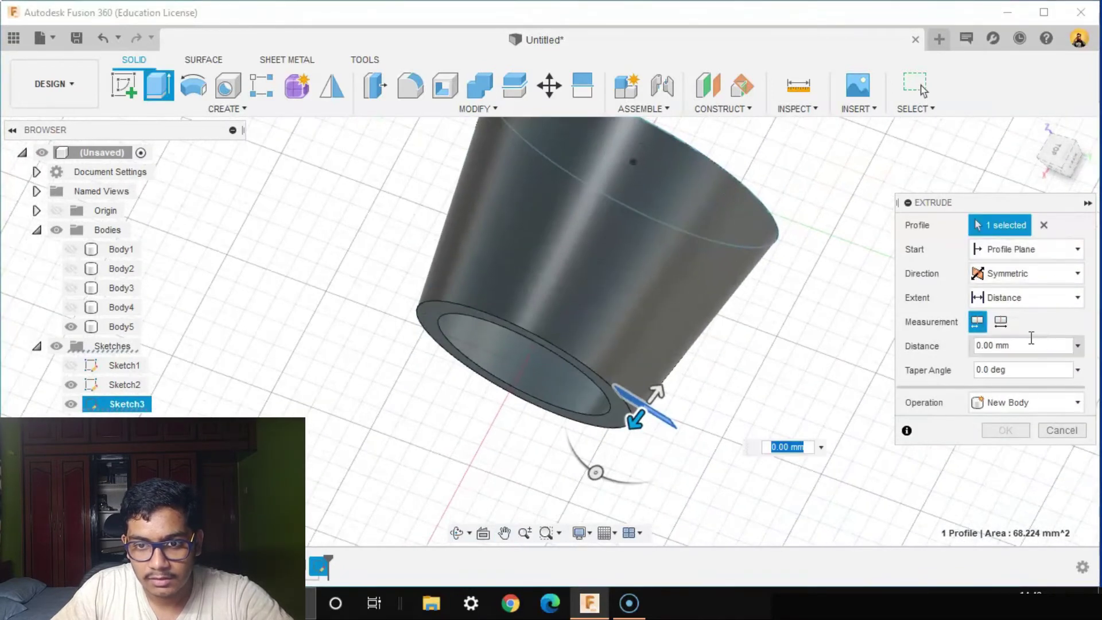
pyautogui.moveTo(656, 396); pyautogui.dragTo(811, 185)
pyautogui.click(1003, 452)
pyautogui.keyDown('shift'); pyautogui.moveTo(821, 390); pyautogui.dragTo(849, 322, button='middle'); pyautogui.keyUp('shift')
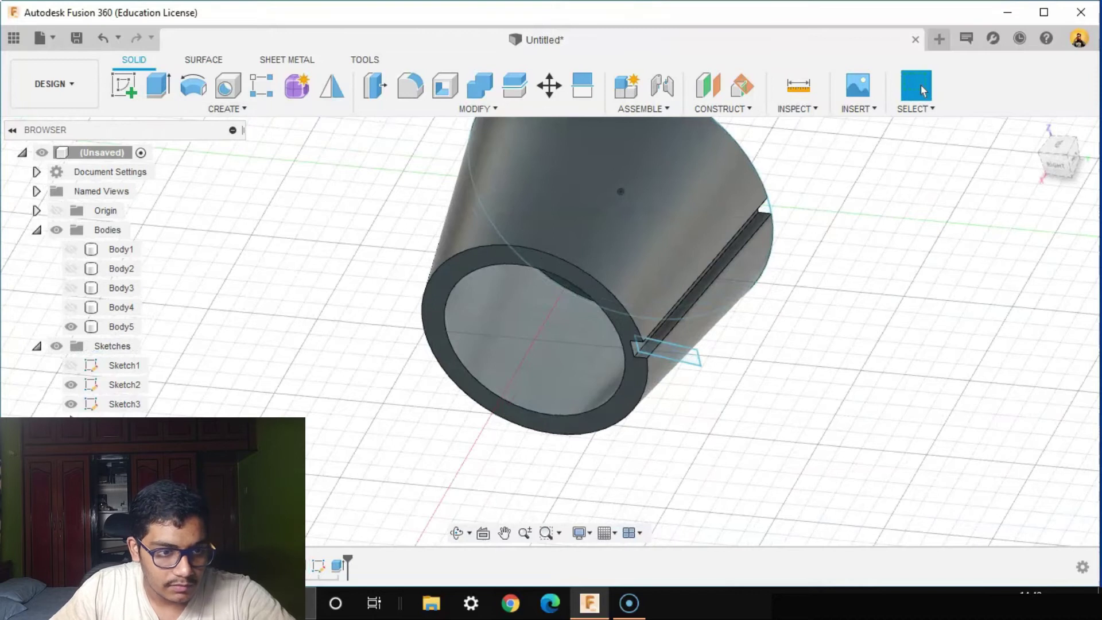
pyautogui.click(69, 385)
pyautogui.scroll(-2, 357, 351)
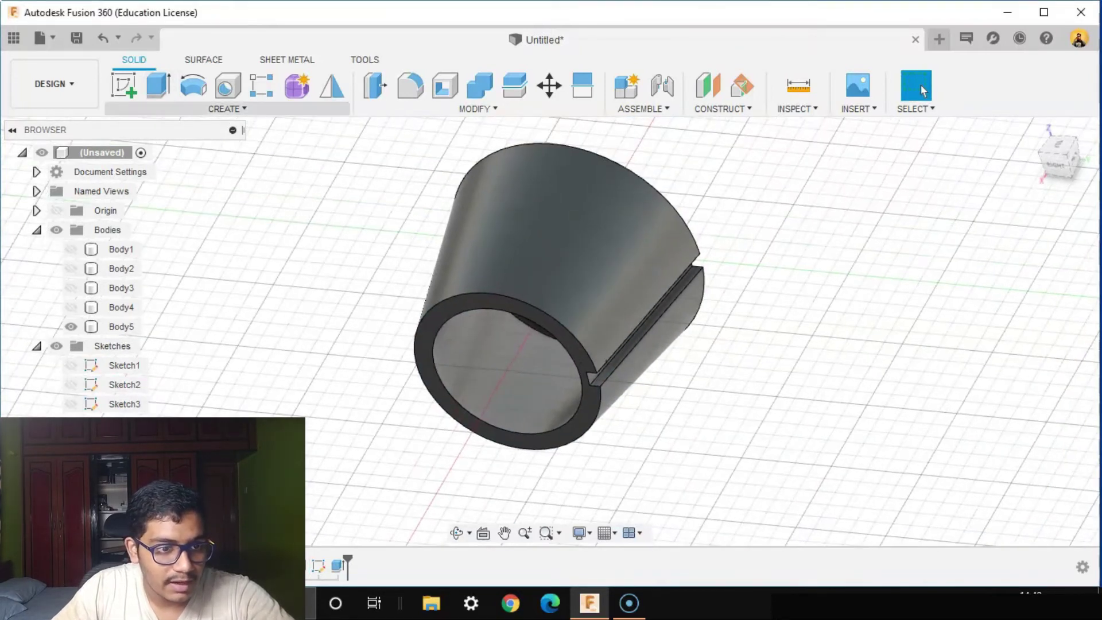
# Circular-pattern the slot cut feature fully around the nozzle, using its inner face as the axis
pyautogui.click(227, 109)
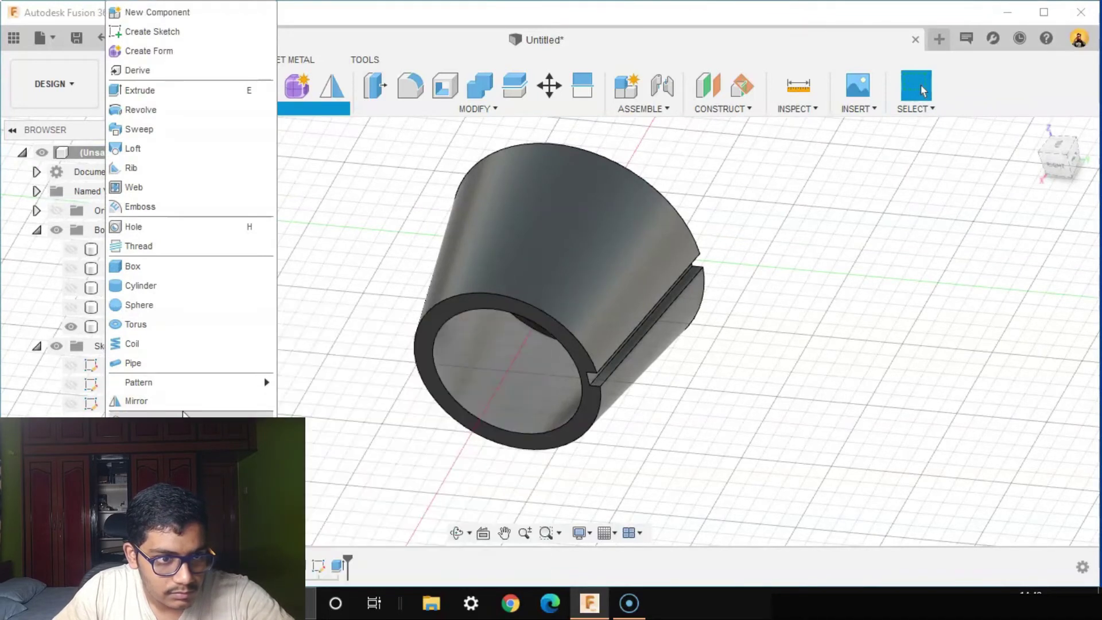
pyautogui.moveTo(165, 385)
pyautogui.click(328, 402)
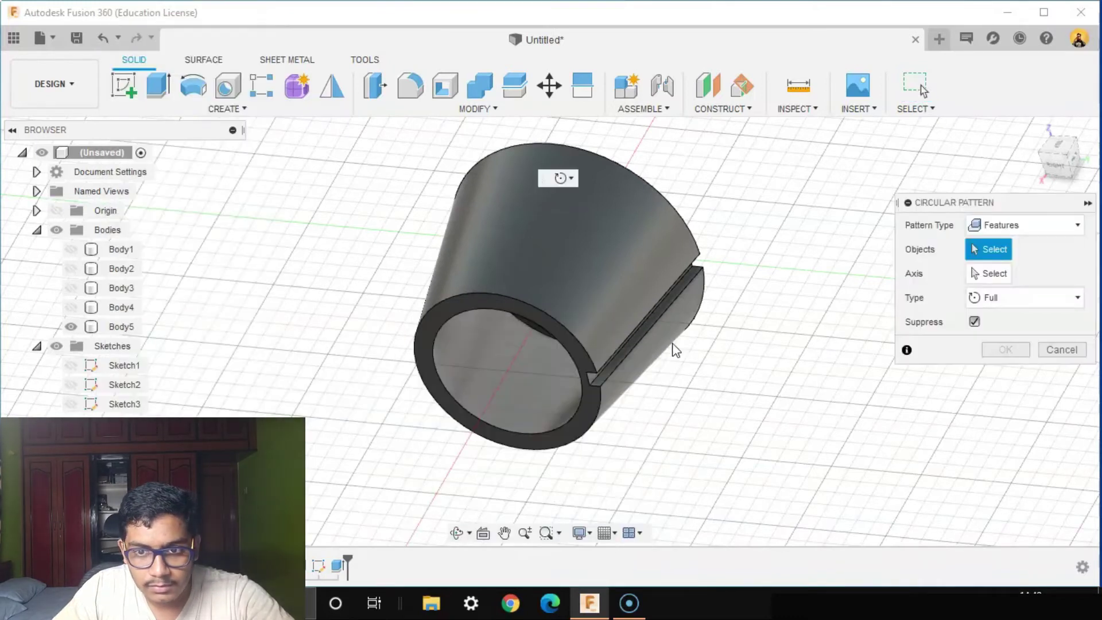
pyautogui.click(338, 567)
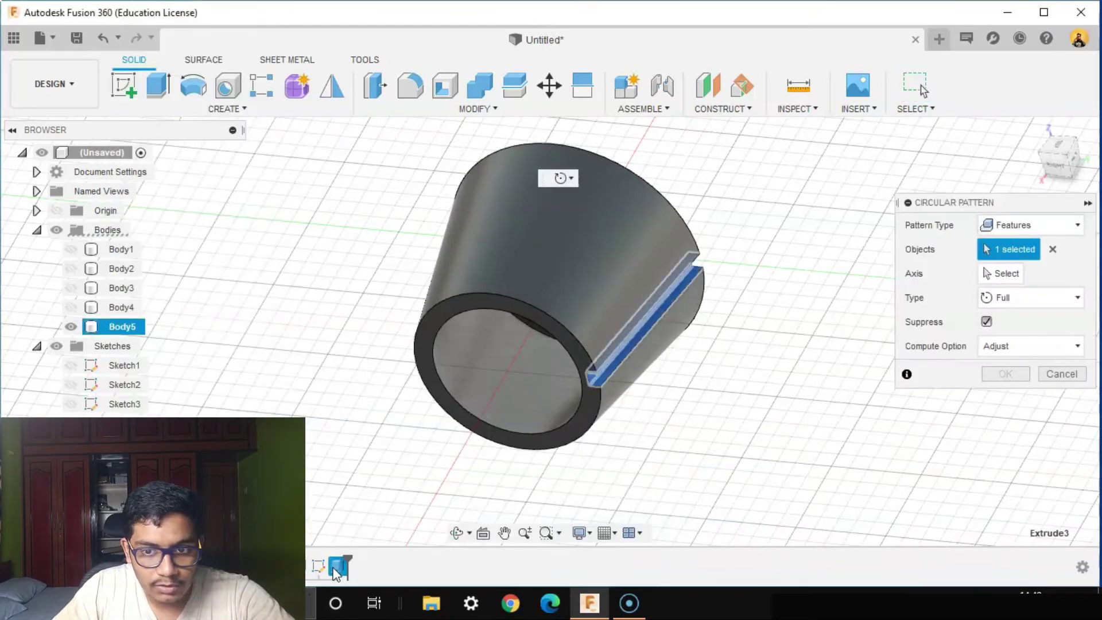
pyautogui.click(1018, 279)
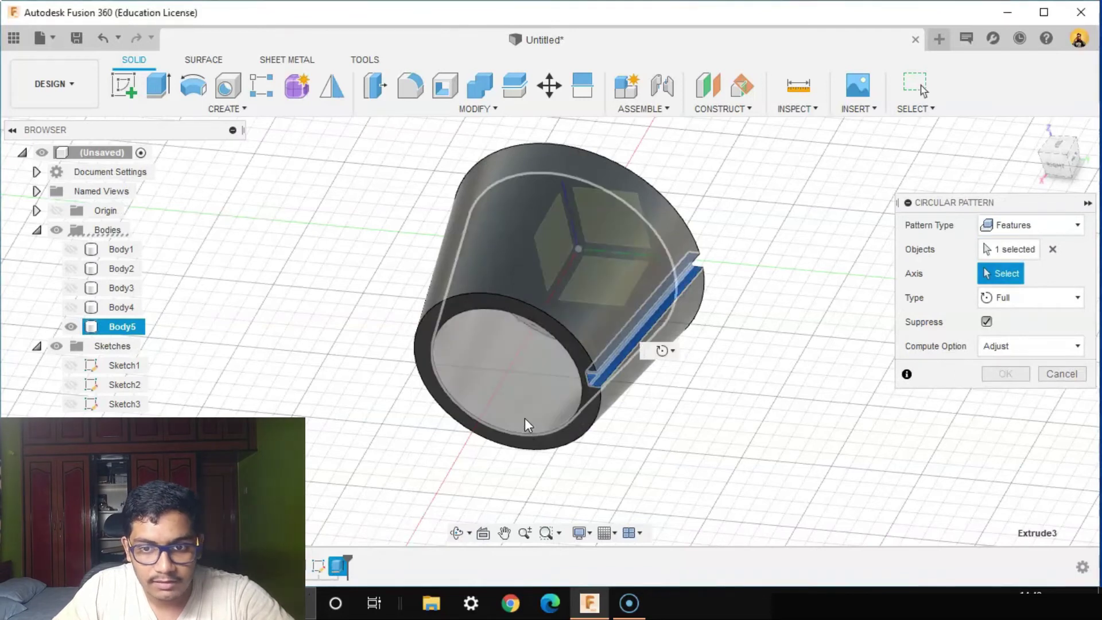
pyautogui.click(524, 418)
pyautogui.doubleClick(985, 345)
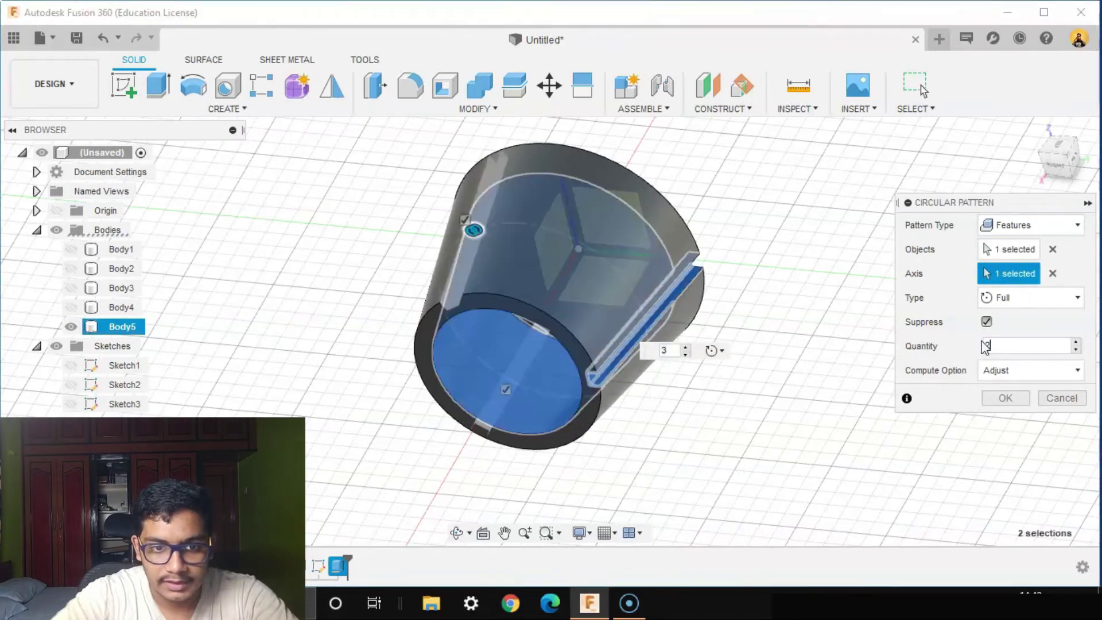
pyautogui.click(1027, 397)
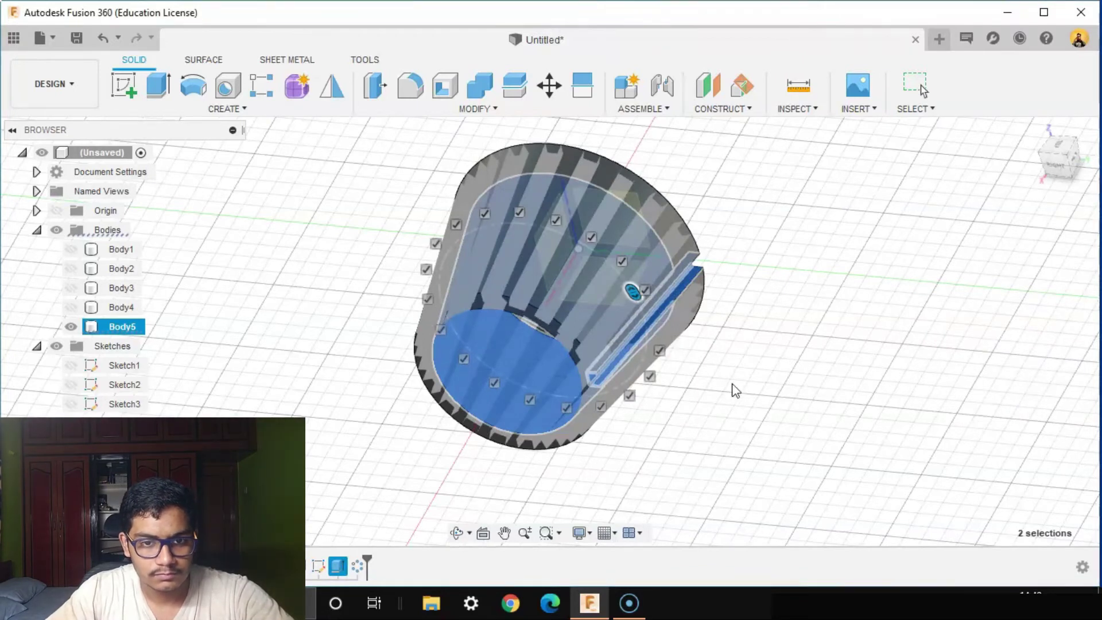
pyautogui.press('Escape')
# Show the main jet body, windshield, canopy and nose cone bodies again
pyautogui.keyDown('shift'); pyautogui.moveTo(667, 409); pyautogui.dragTo(143, 338, button='middle'); pyautogui.keyUp('shift')
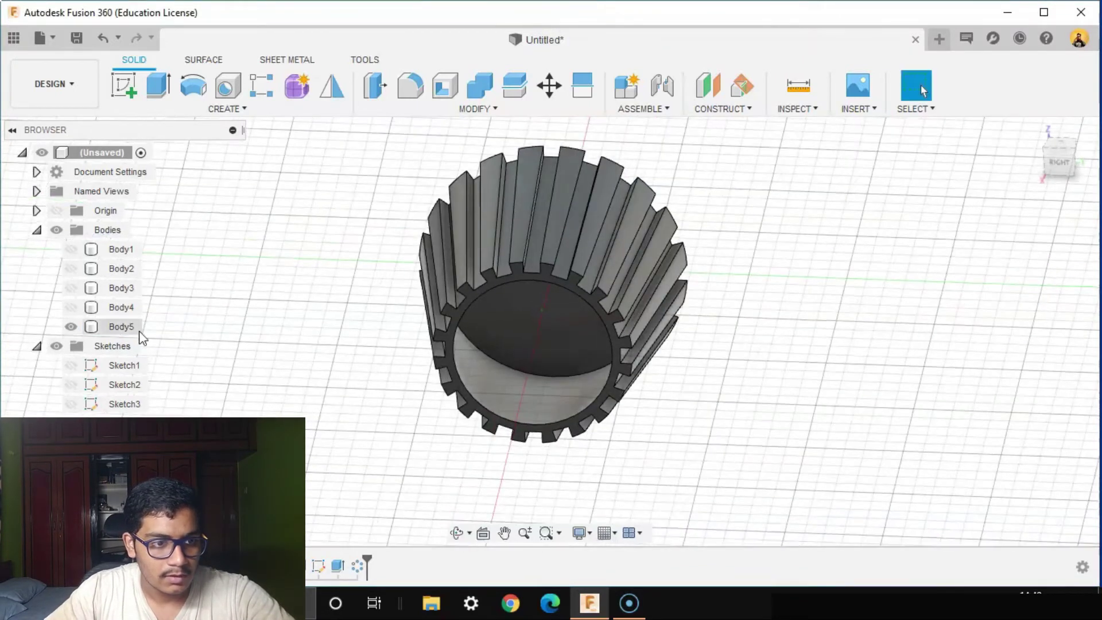
pyautogui.click(71, 249)
pyautogui.click(70, 269)
pyautogui.click(71, 288)
pyautogui.click(71, 306)
# Move the slotted nozzle body 230 mm along X to the rear end of the fuselage
pyautogui.scroll(-2, 511, 351)
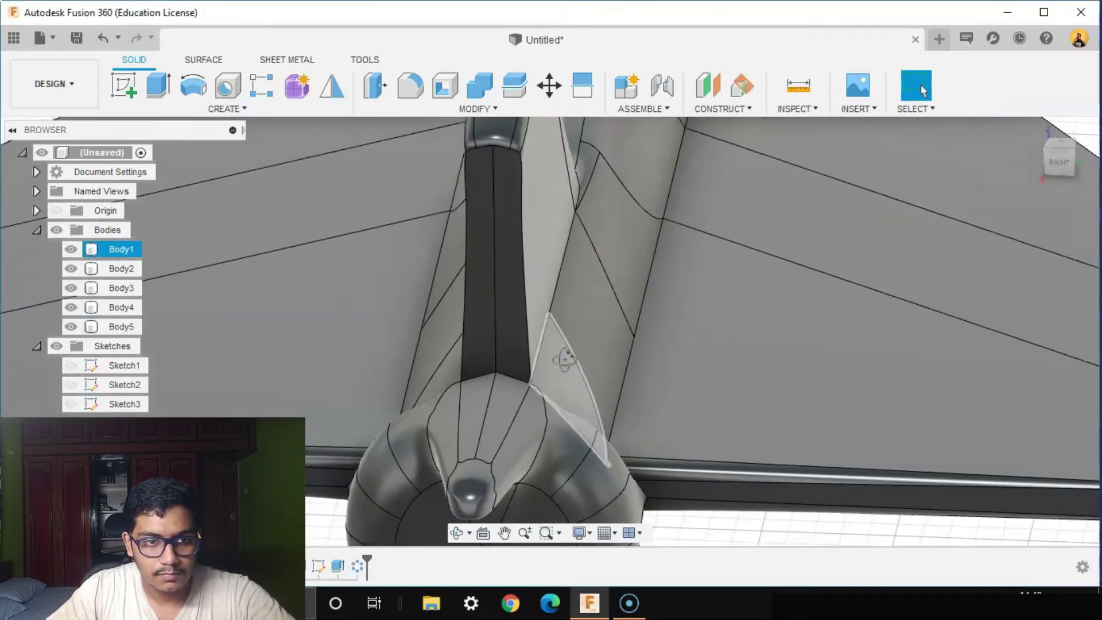
pyautogui.keyDown('shift'); pyautogui.moveTo(564, 360); pyautogui.dragTo(668, 370, button='middle'); pyautogui.keyUp('shift')
pyautogui.scroll(-5, 668, 370)
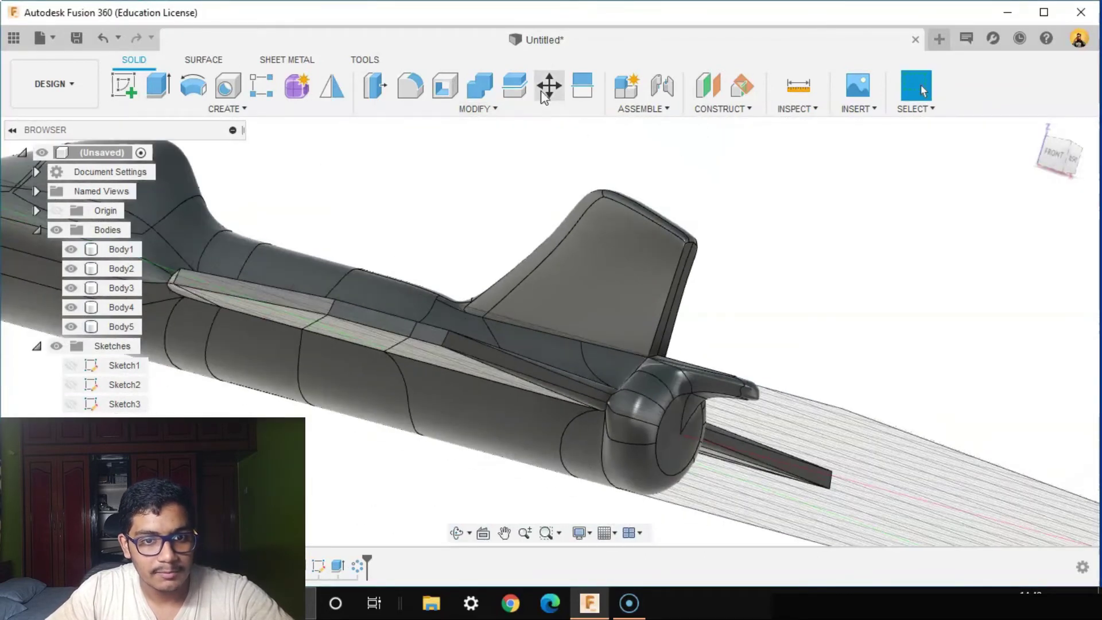
pyautogui.click(549, 86)
pyautogui.click(119, 327)
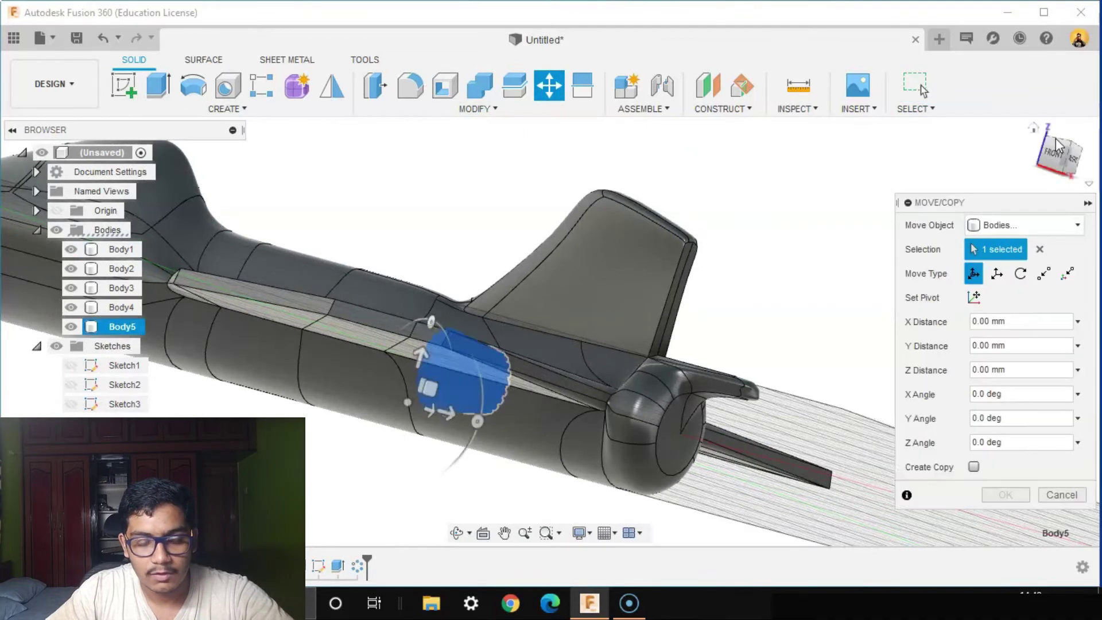
pyautogui.scroll(-2, 561, 405)
pyautogui.moveTo(561, 405); pyautogui.dragTo(411, 383, button='middle')
pyautogui.moveTo(408, 385); pyautogui.dragTo(654, 401)
pyautogui.scroll(2, 584, 425)
pyautogui.keyDown('shift'); pyautogui.moveTo(584, 426); pyautogui.dragTo(507, 458, button='middle'); pyautogui.keyUp('shift')
pyautogui.click(1057, 160)
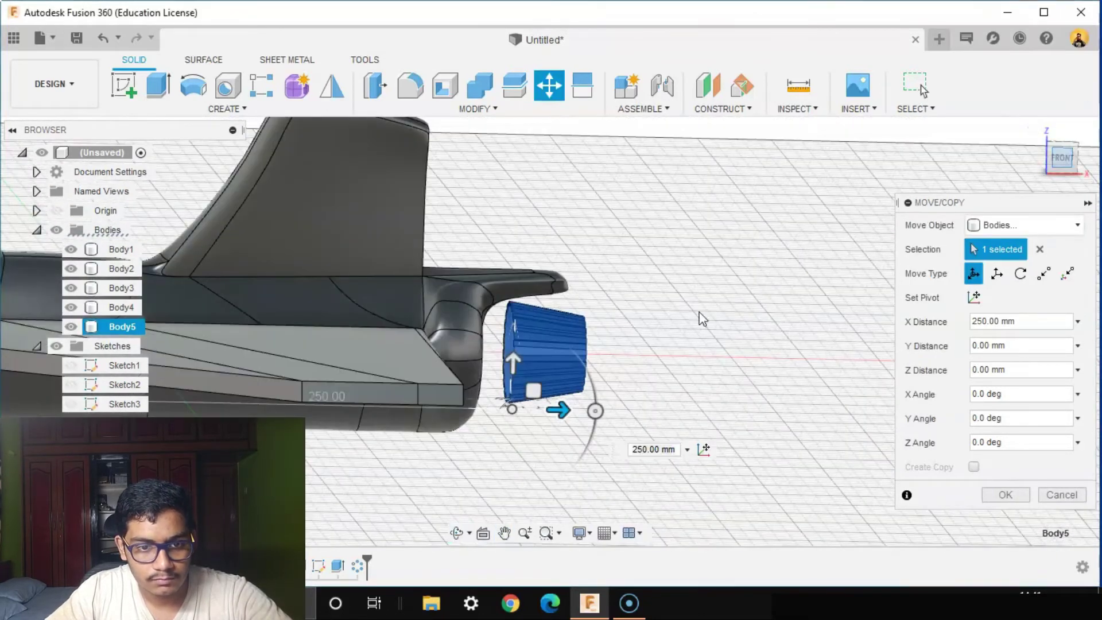
pyautogui.moveTo(536, 386); pyautogui.dragTo(511, 388)
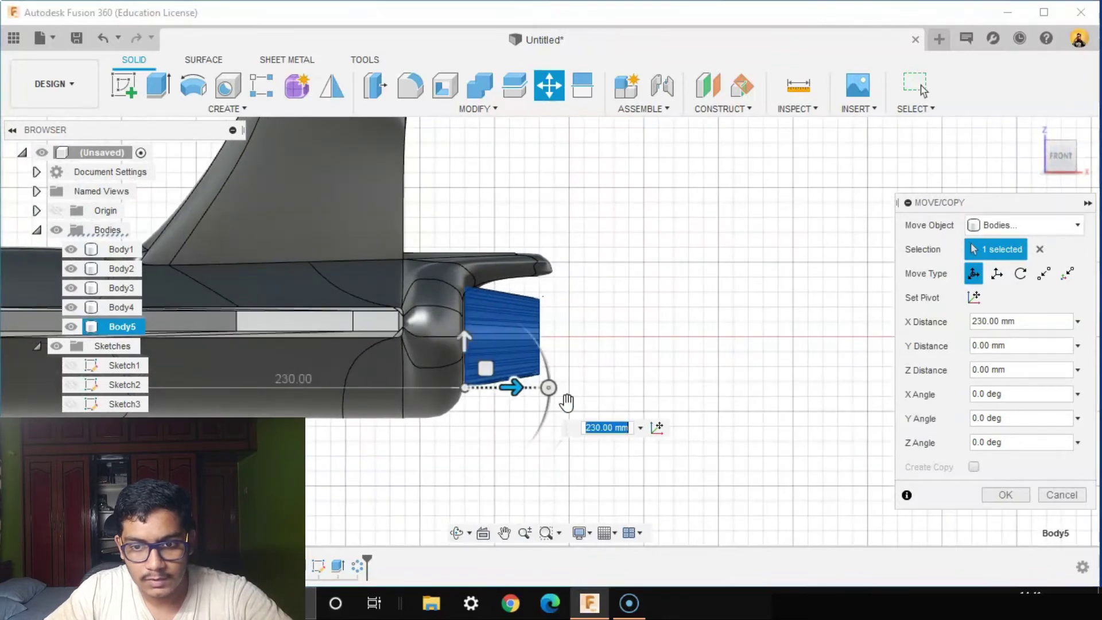
pyautogui.click(1028, 498)
# Collapse the sketches folder and turn off its visibility
pyautogui.scroll(-6, 729, 386)
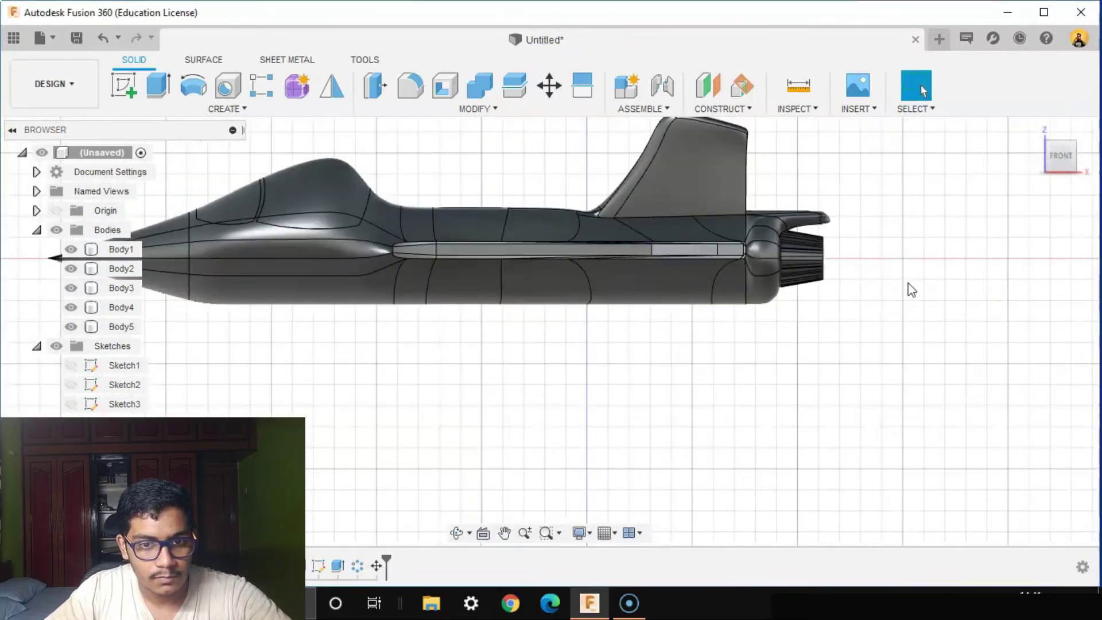
pyautogui.keyDown('shift'); pyautogui.moveTo(890, 350); pyautogui.dragTo(833, 441, button='middle'); pyautogui.keyUp('shift')
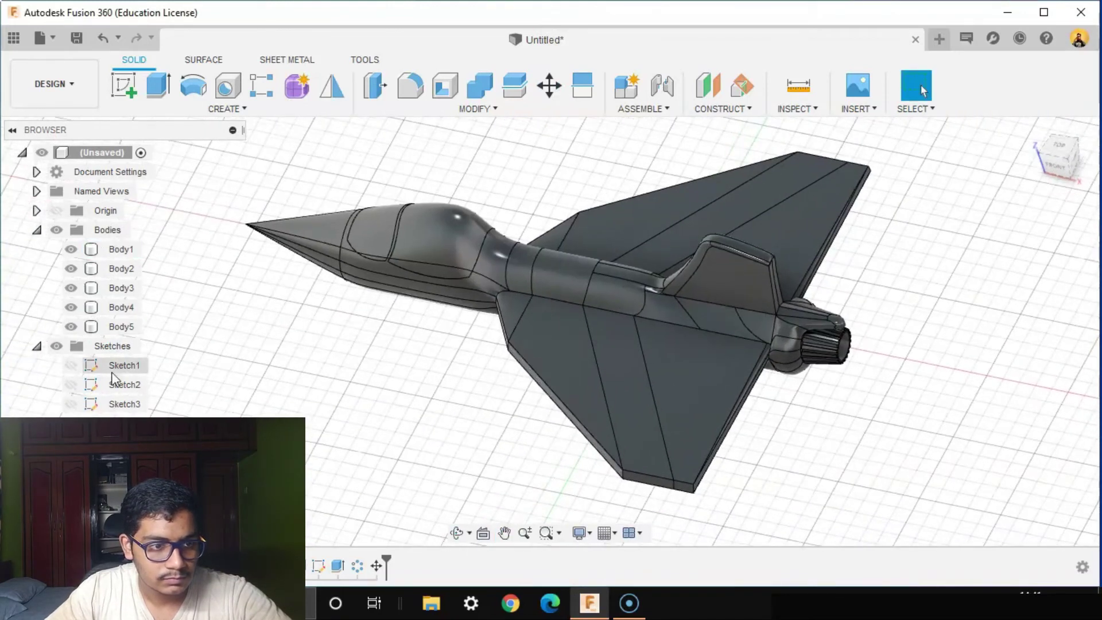
pyautogui.click(37, 346)
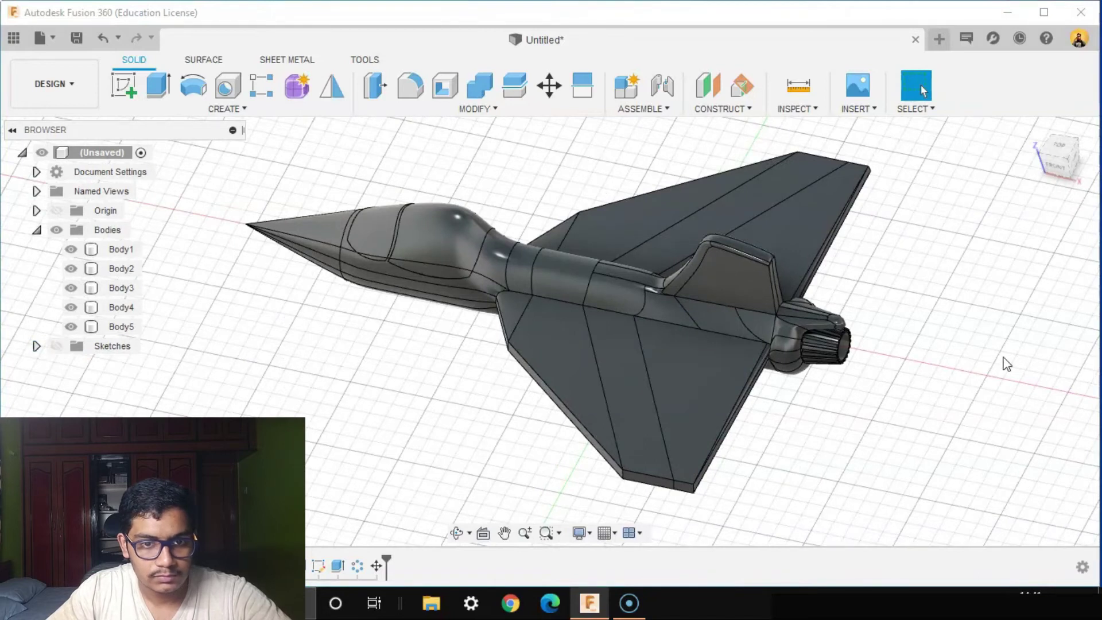
# Create components from all five bodies of the jet
pyautogui.scroll(2, 1008, 364)
pyautogui.keyDown('shift'); pyautogui.moveTo(917, 357); pyautogui.dragTo(976, 280, button='middle'); pyautogui.keyUp('shift')
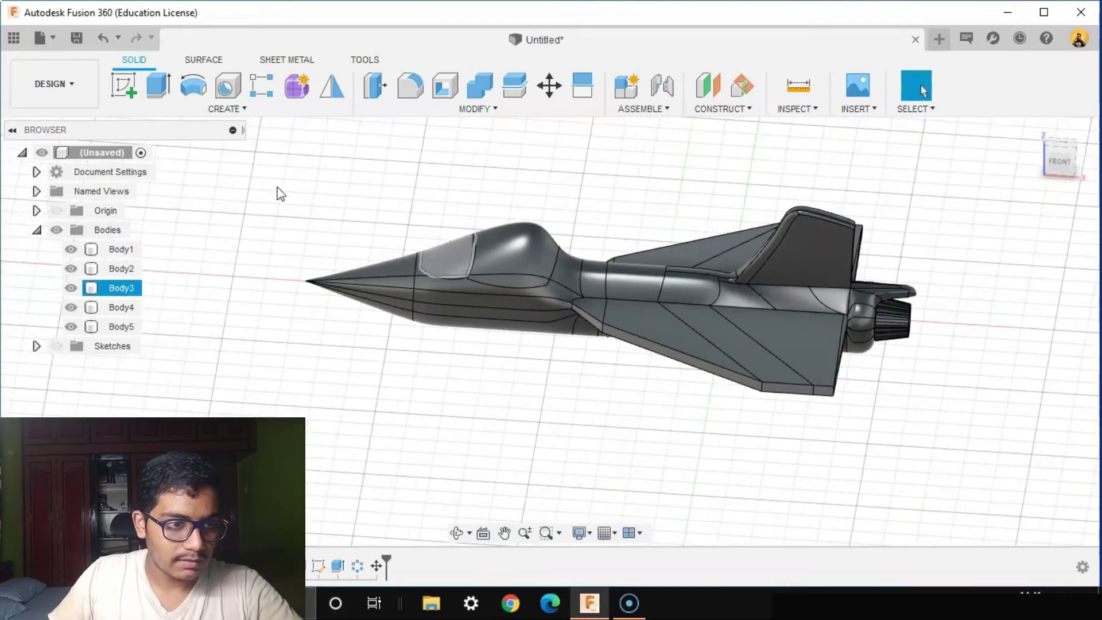
pyautogui.keyDown('shift'); pyautogui.moveTo(688, 488); pyautogui.dragTo(688, 436, button='middle'); pyautogui.keyUp('shift')
pyautogui.keyDown('shift'); pyautogui.moveTo(918, 338); pyautogui.dragTo(901, 476, button='middle'); pyautogui.keyUp('shift')
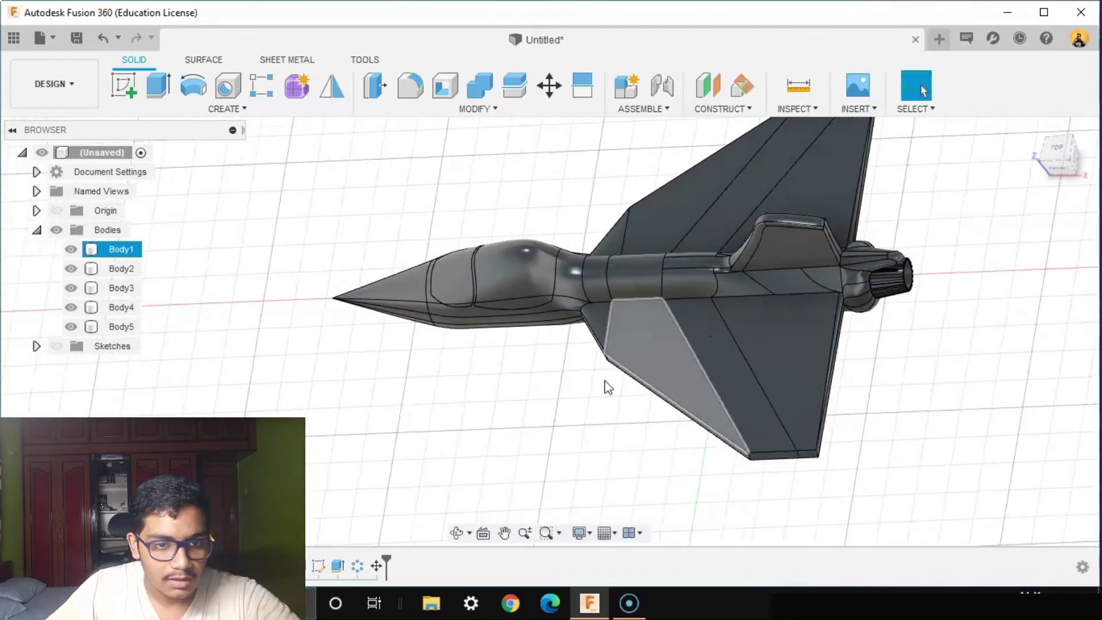
pyautogui.scroll(2, 631, 373)
pyautogui.click(325, 331)
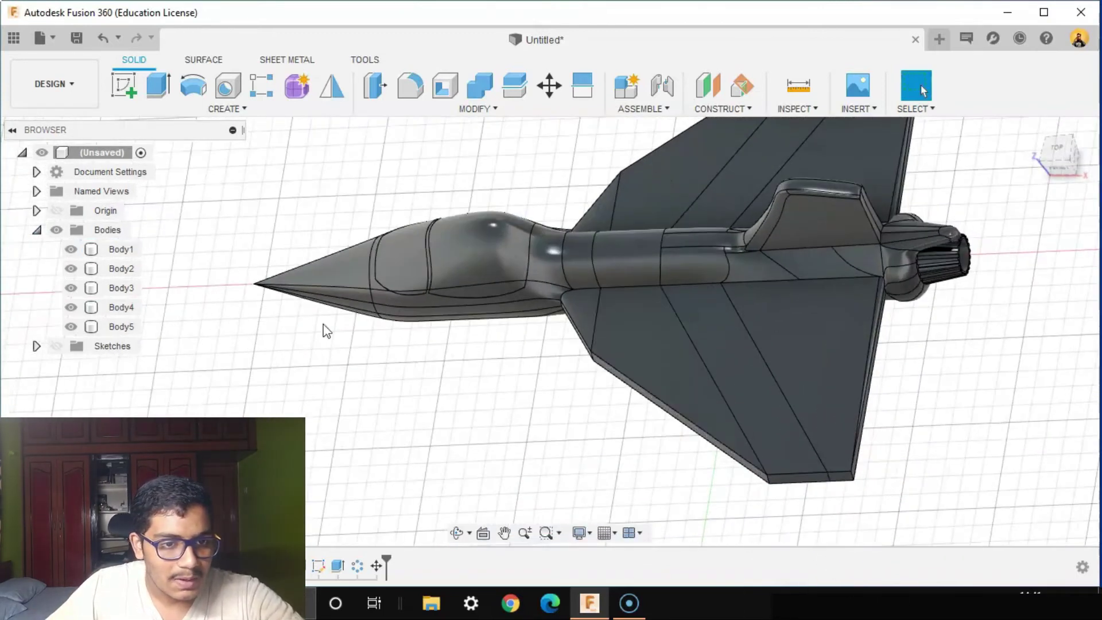
pyautogui.rightClick(102, 230)
pyautogui.click(163, 248)
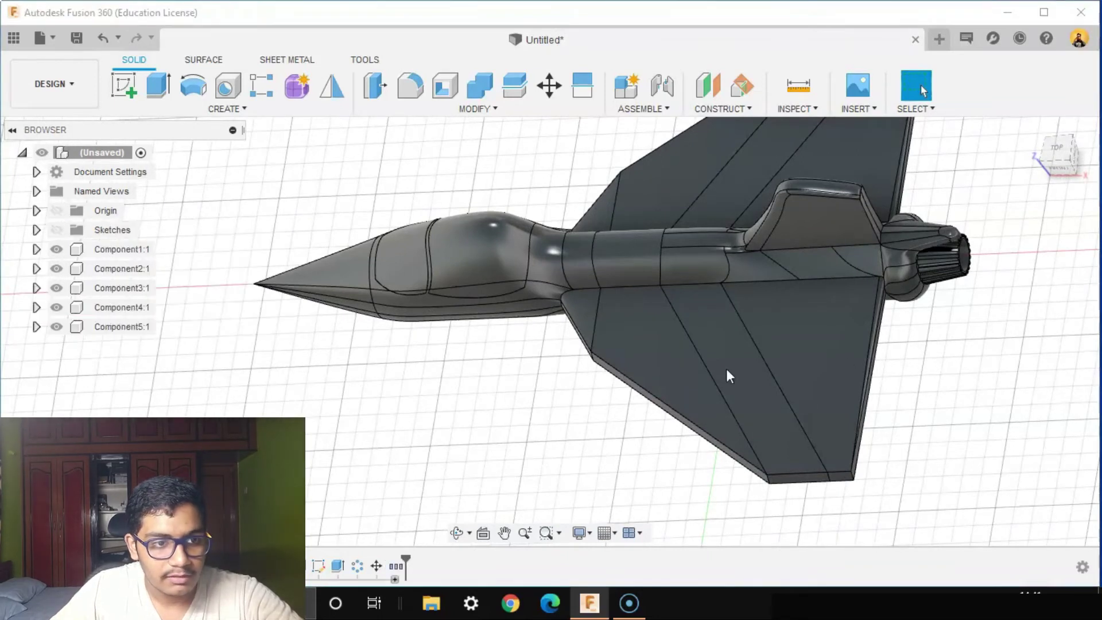
# Rename the main body component fuselage, the windshield grounded glass and the canopy openable glass
pyautogui.doubleClick(122, 249)
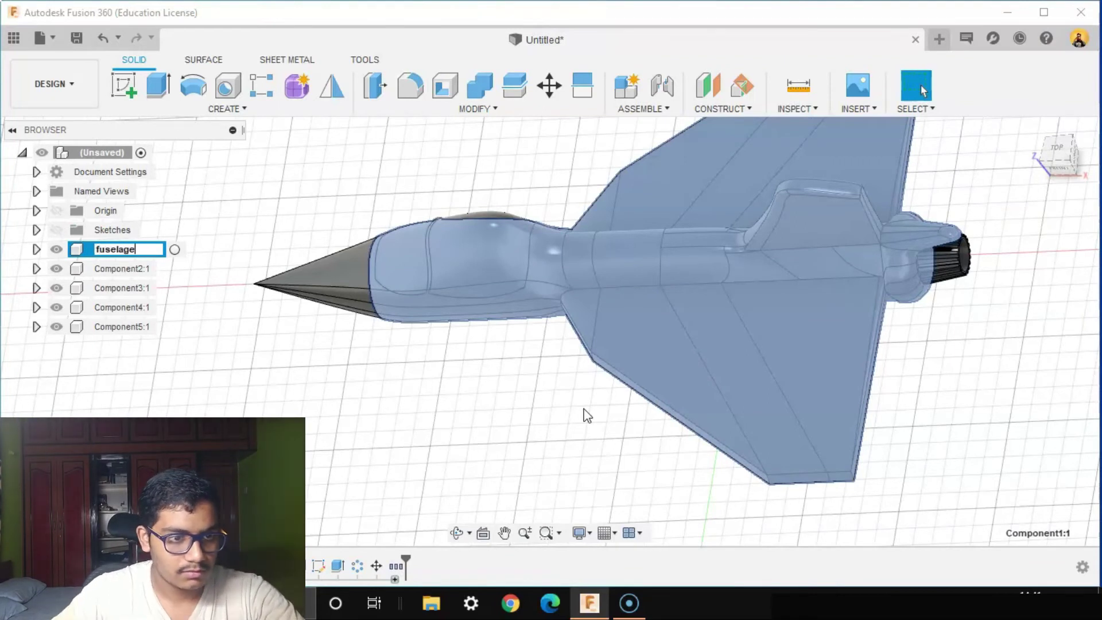
pyautogui.click(592, 449)
pyautogui.doubleClick(126, 268)
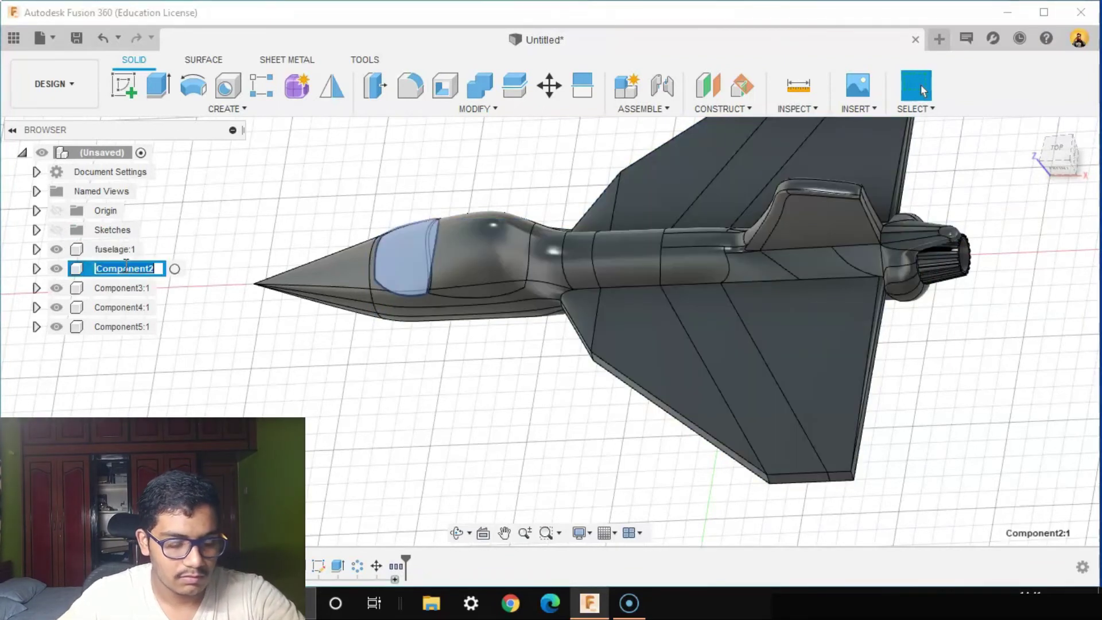
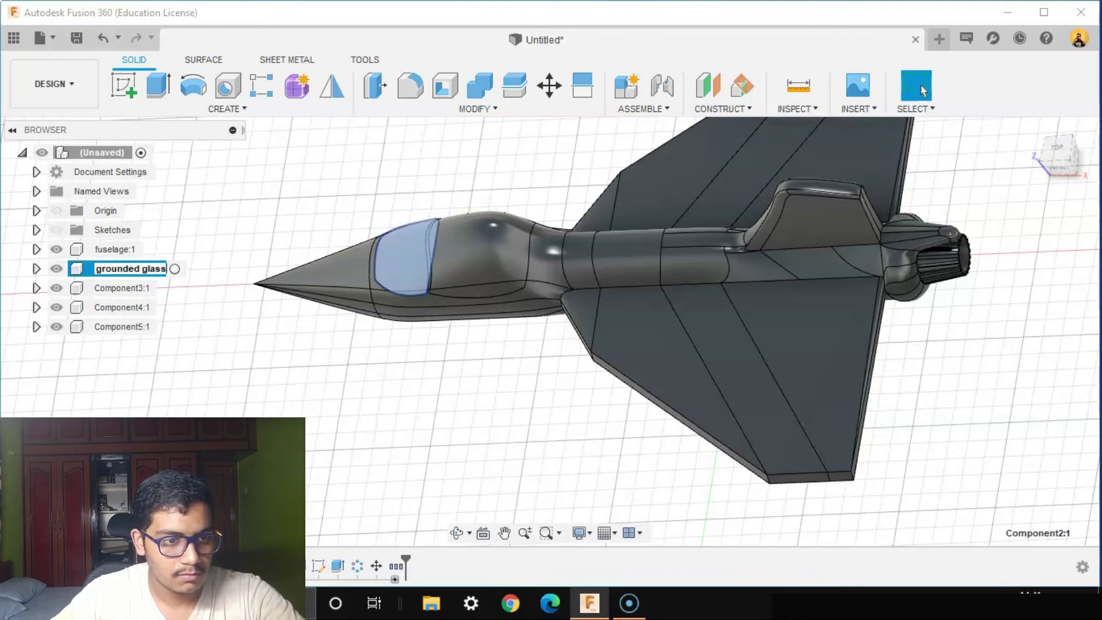
pyautogui.press('Return')
pyautogui.doubleClick(126, 288)
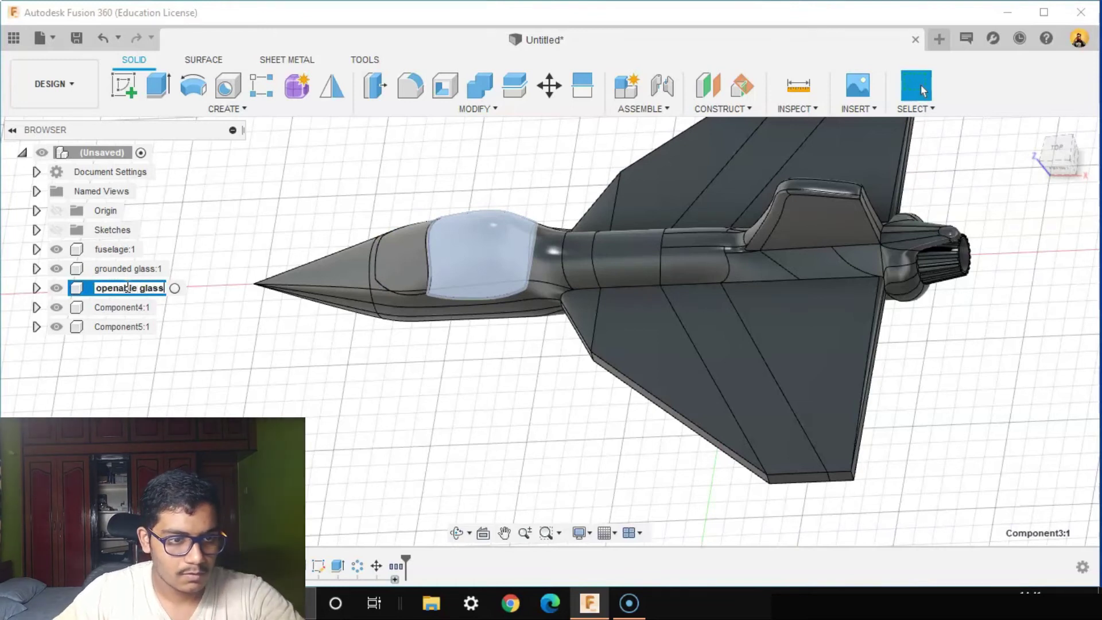
pyautogui.click(232, 394)
# Rename the nose cone component nose and the slotted nozzle component exhaust port
pyautogui.doubleClick(123, 309)
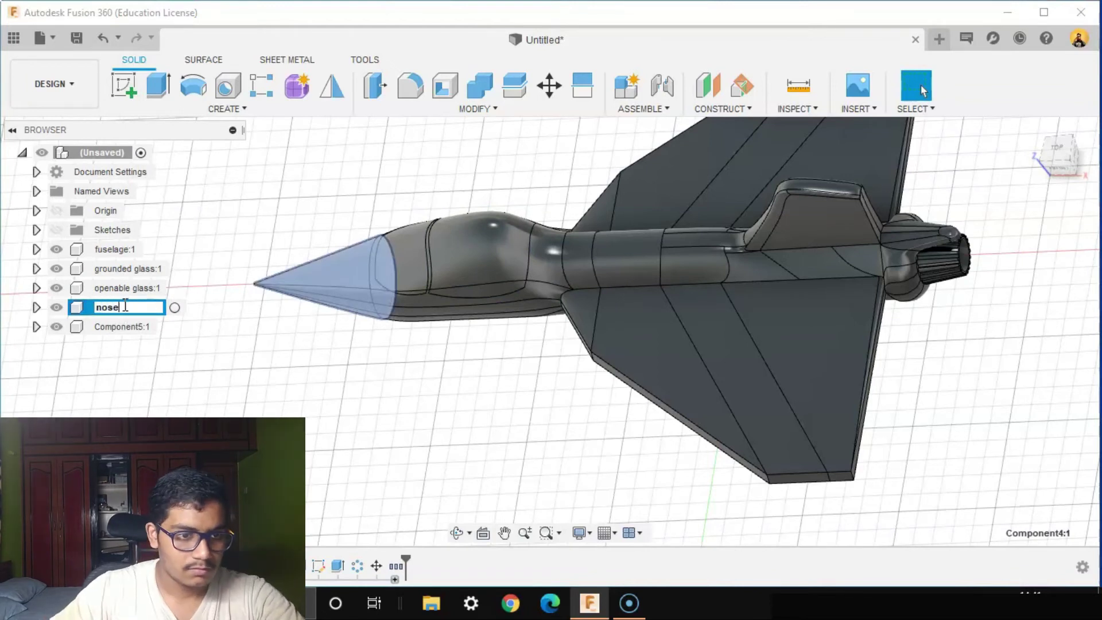
pyautogui.write('nose')
pyautogui.press('Return')
pyautogui.doubleClick(123, 327)
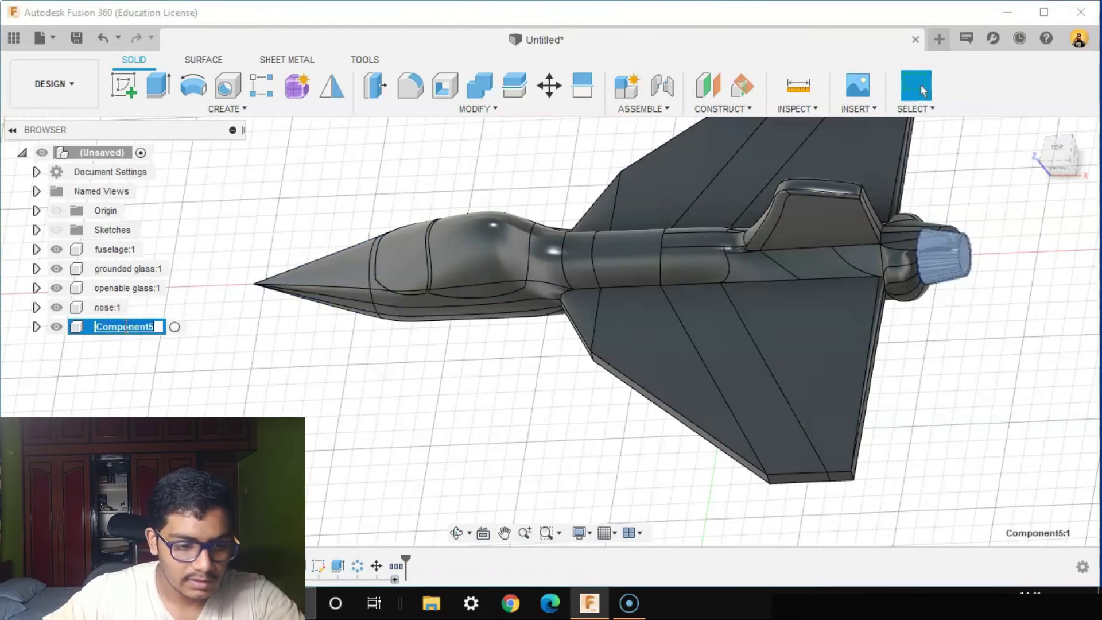
pyautogui.write('exhaust port')
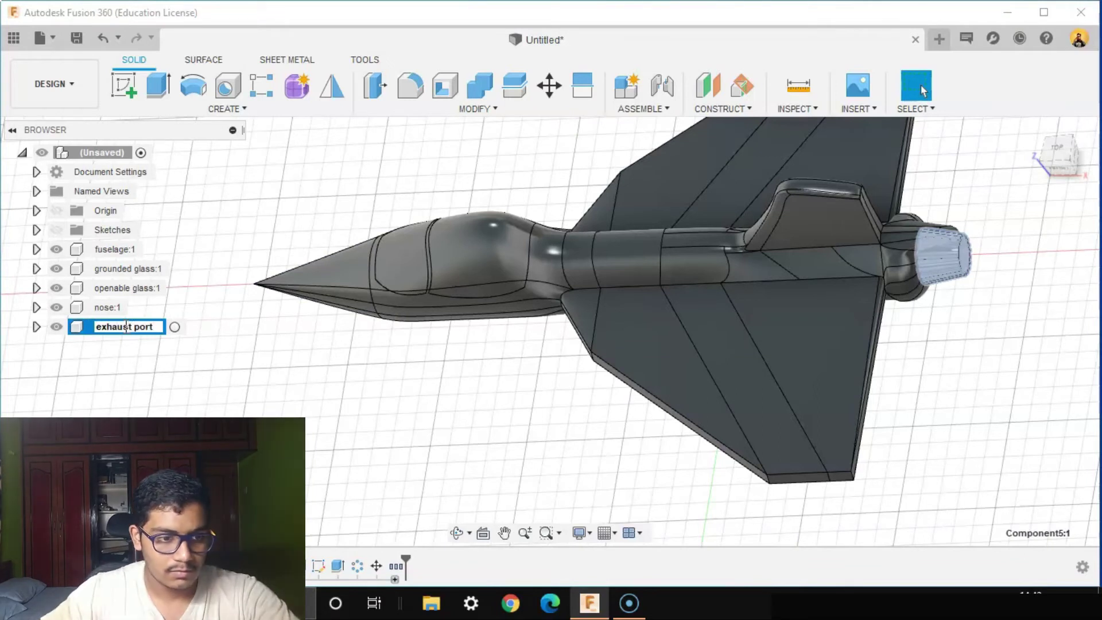
pyautogui.click(296, 370)
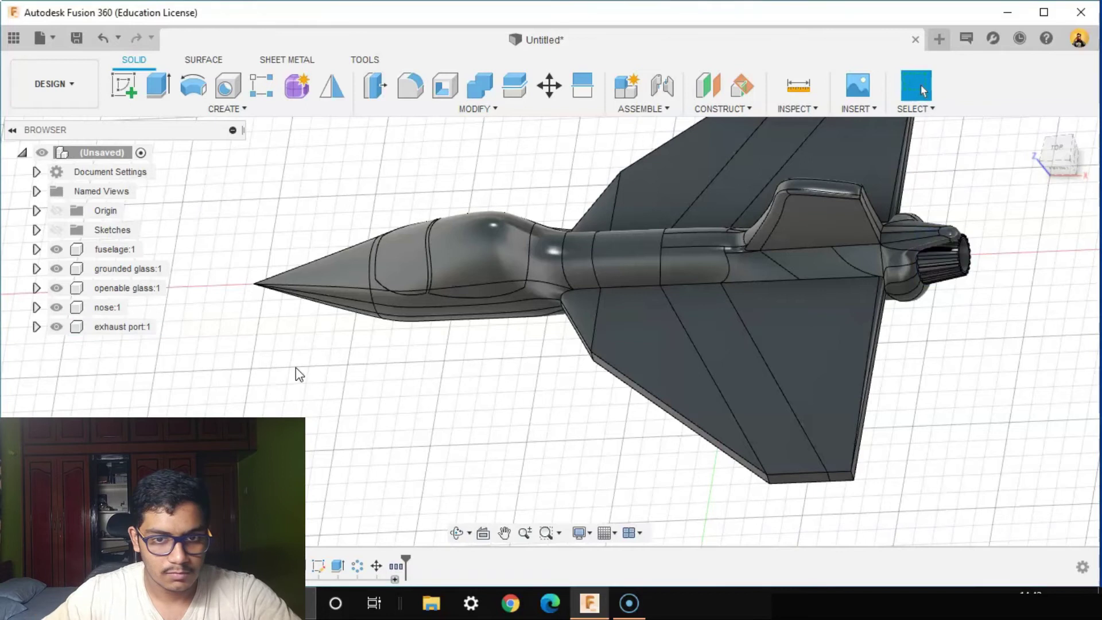
# Ground the fuselage component so it stays fixed in place
pyautogui.keyDown('shift'); pyautogui.moveTo(453, 430); pyautogui.dragTo(437, 333, button='middle'); pyautogui.keyUp('shift')
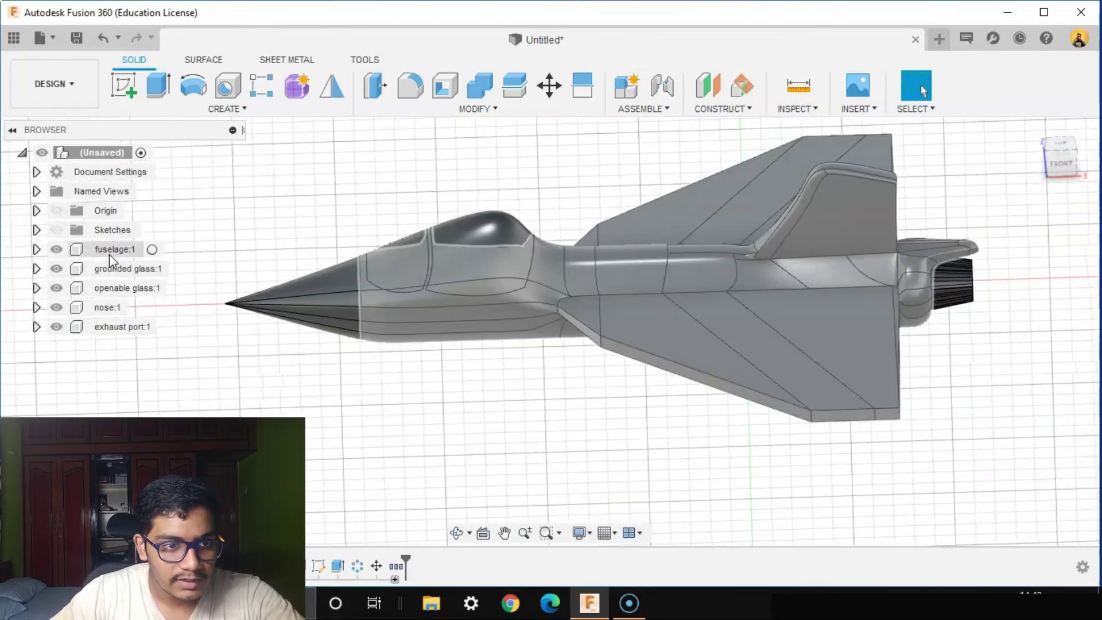
pyautogui.rightClick(110, 250)
pyautogui.click(156, 31)
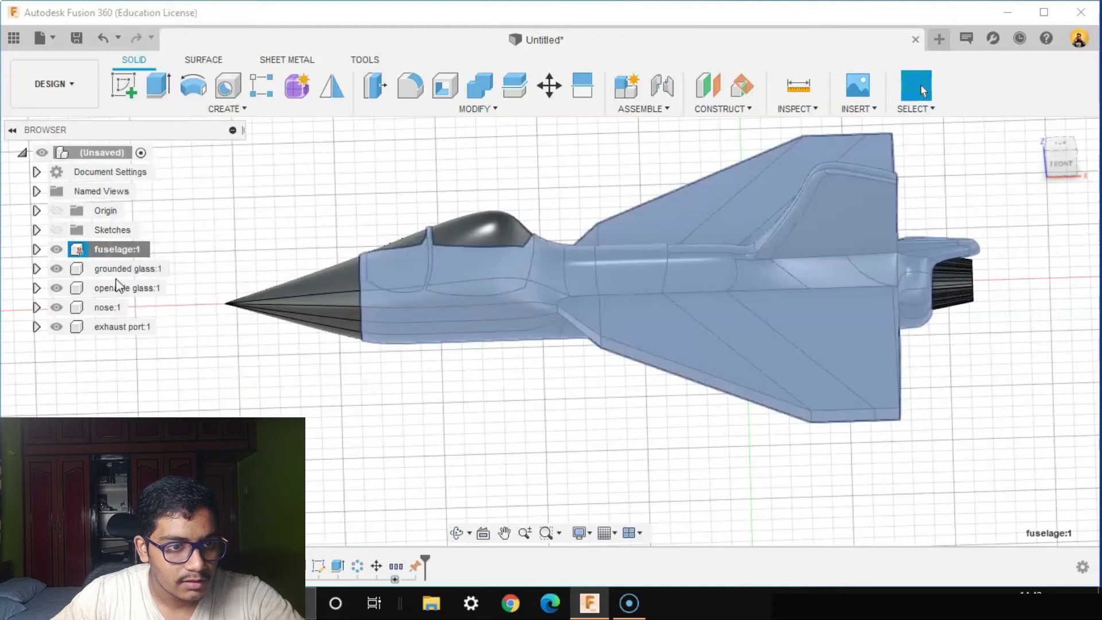
pyautogui.click(171, 399)
# Create a rigid group from the grounded glass and the fuselage
pyautogui.click(117, 268)
pyautogui.rightClick(121, 268)
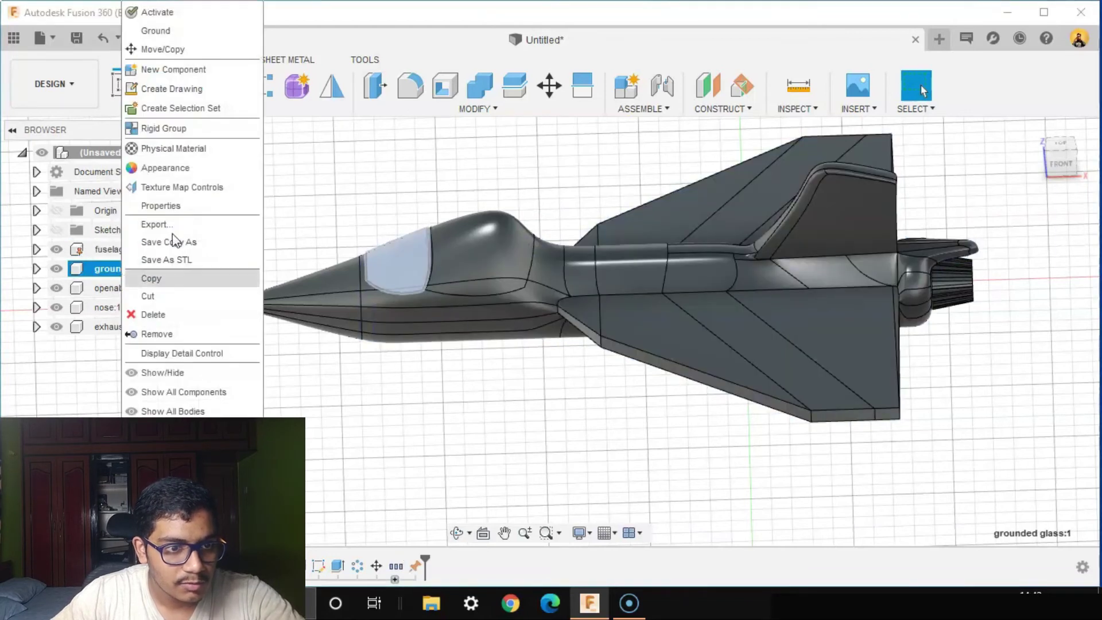
pyautogui.click(166, 128)
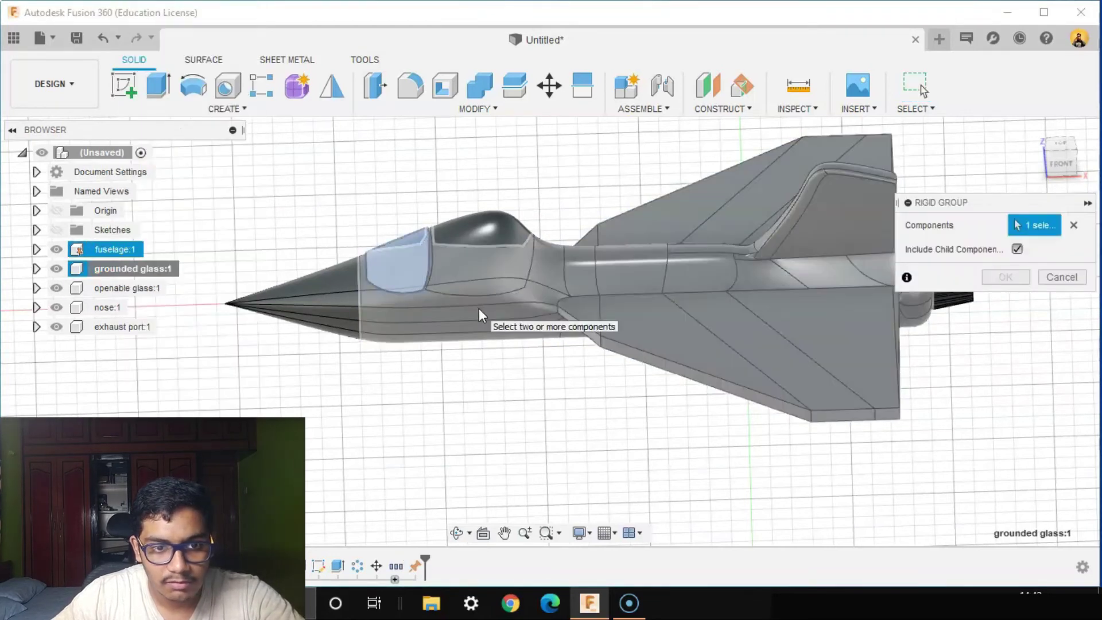
pyautogui.click(479, 308)
pyautogui.click(999, 277)
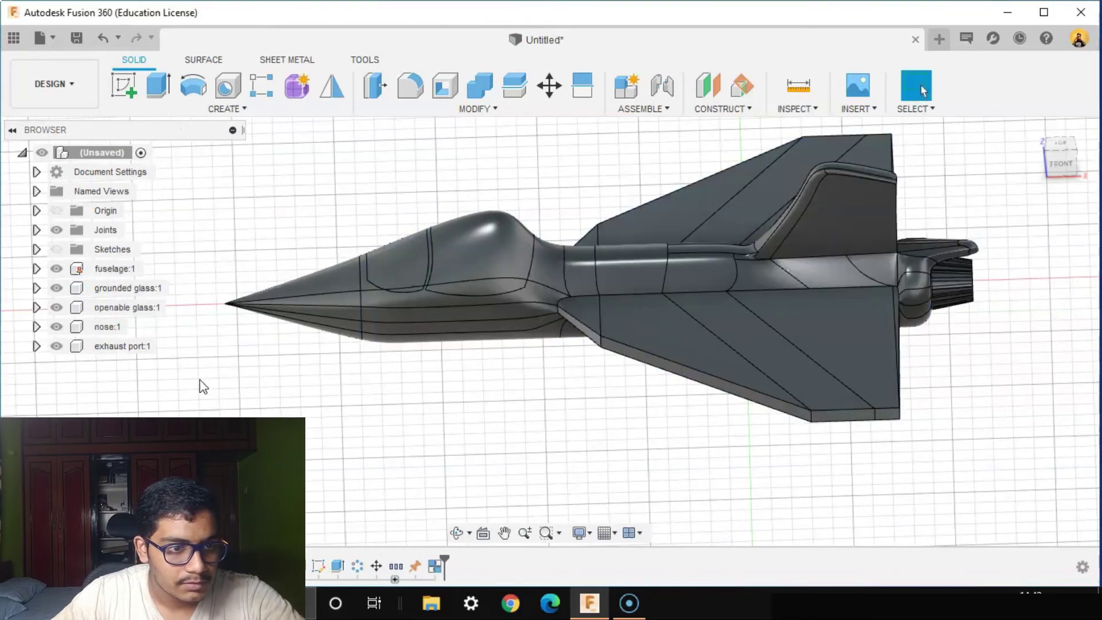
# Pull the nose forward off the fuselage and lift the openable glass above the cockpit opening
pyautogui.click(113, 291)
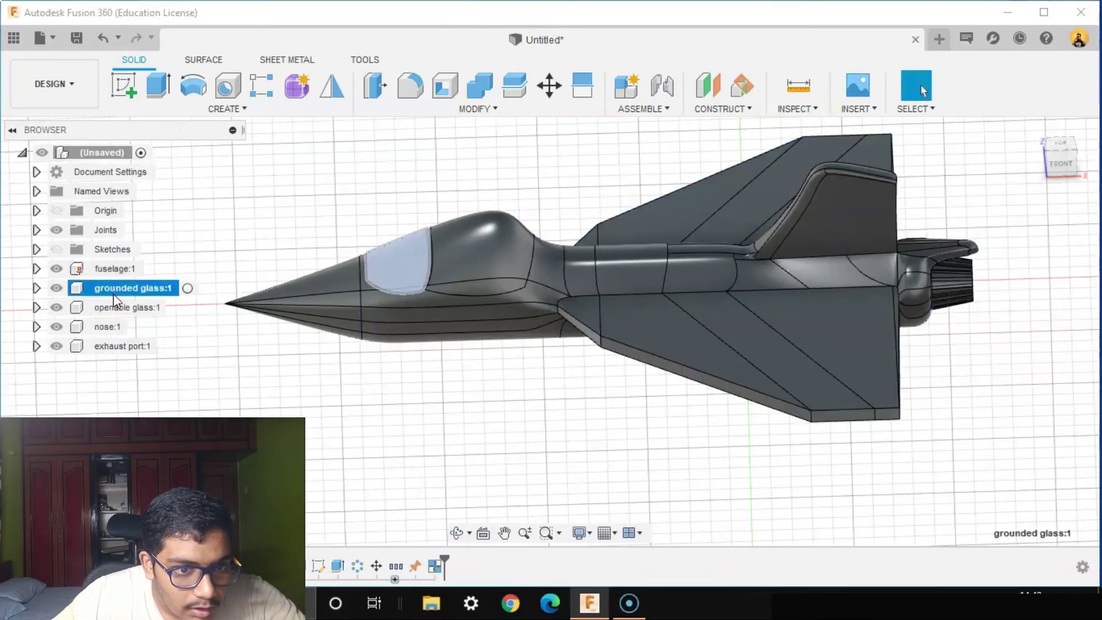
pyautogui.click(180, 386)
pyautogui.click(132, 309)
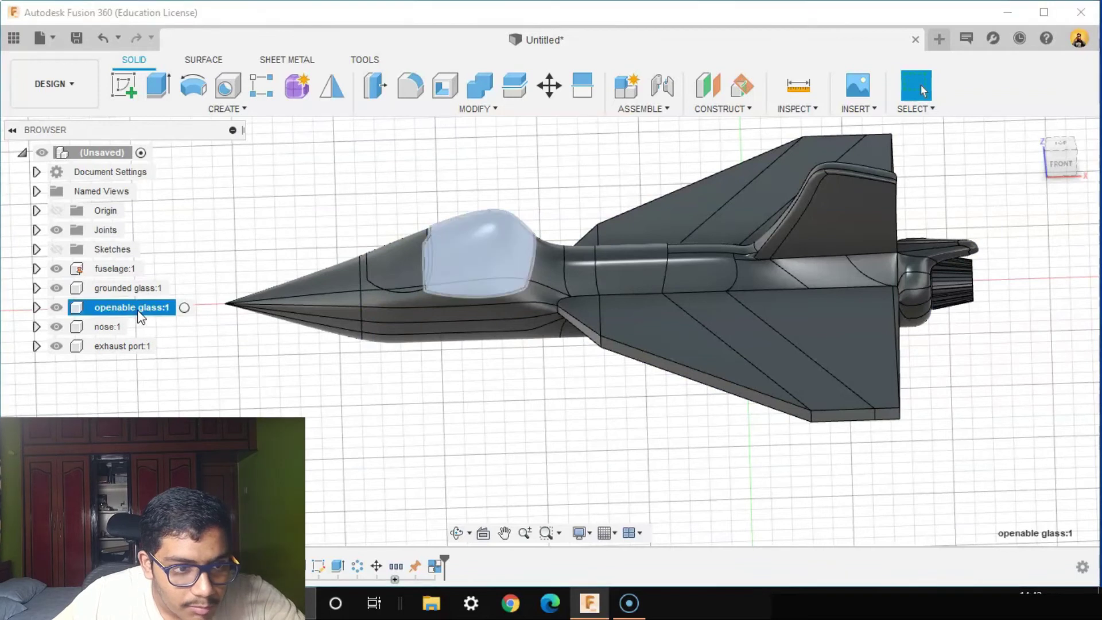
pyautogui.click(109, 327)
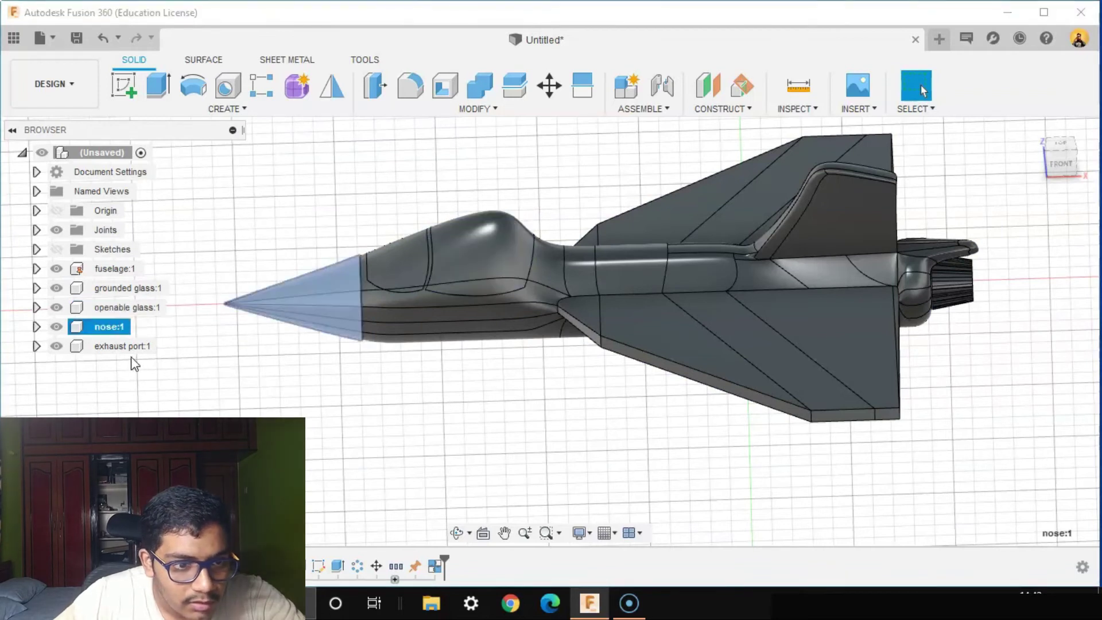
pyautogui.moveTo(313, 320); pyautogui.dragTo(264, 322)
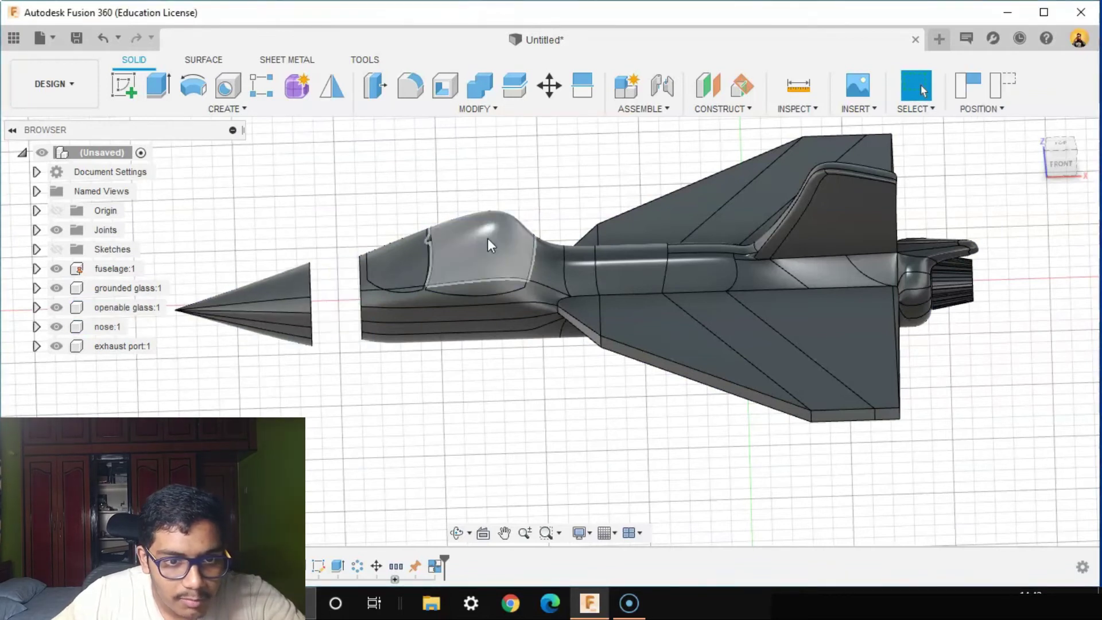
pyautogui.moveTo(487, 238); pyautogui.dragTo(491, 184)
pyautogui.keyDown('shift'); pyautogui.moveTo(1039, 307); pyautogui.dragTo(969, 310, button='middle'); pyautogui.keyUp('shift')
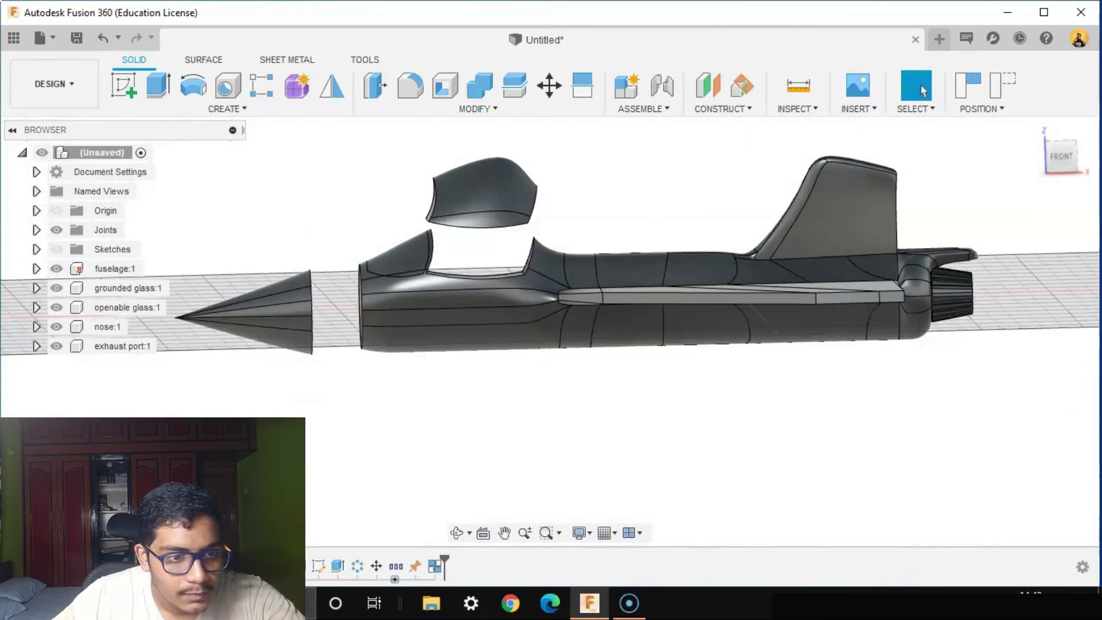
# Create a rigid group from the exhaust port and the fuselage, capturing the current component positions
pyautogui.rightClick(133, 347)
pyautogui.click(172, 129)
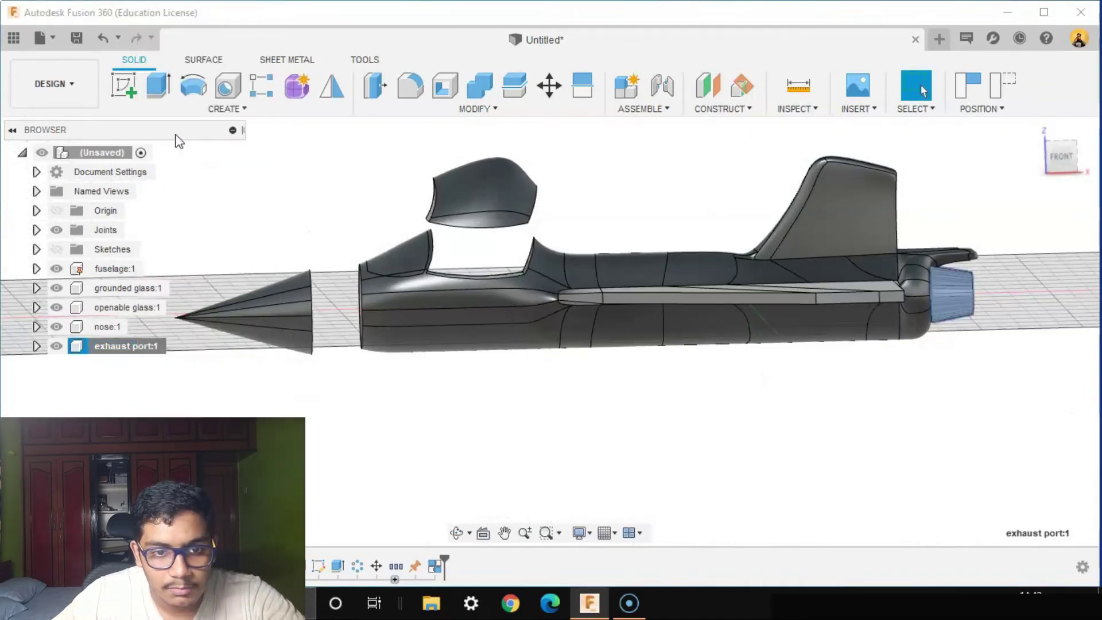
pyautogui.click(635, 328)
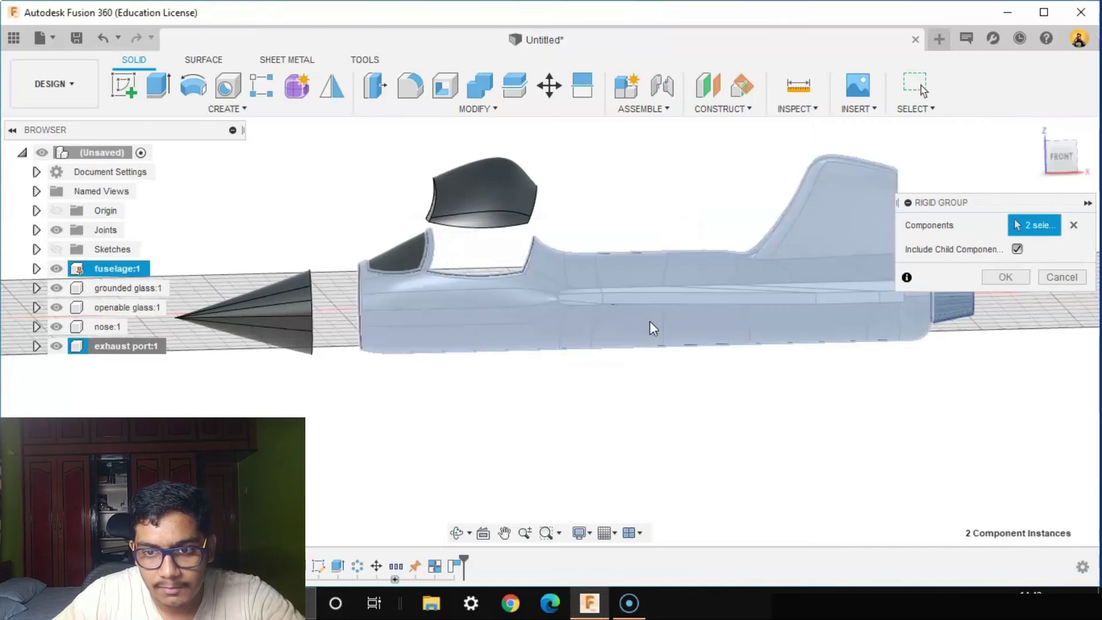
pyautogui.click(1010, 276)
# Shell the openable glass with a 3 mm inside thickness, removing its two end faces and its underside
pyautogui.moveTo(632, 445); pyautogui.dragTo(659, 480, button='middle')
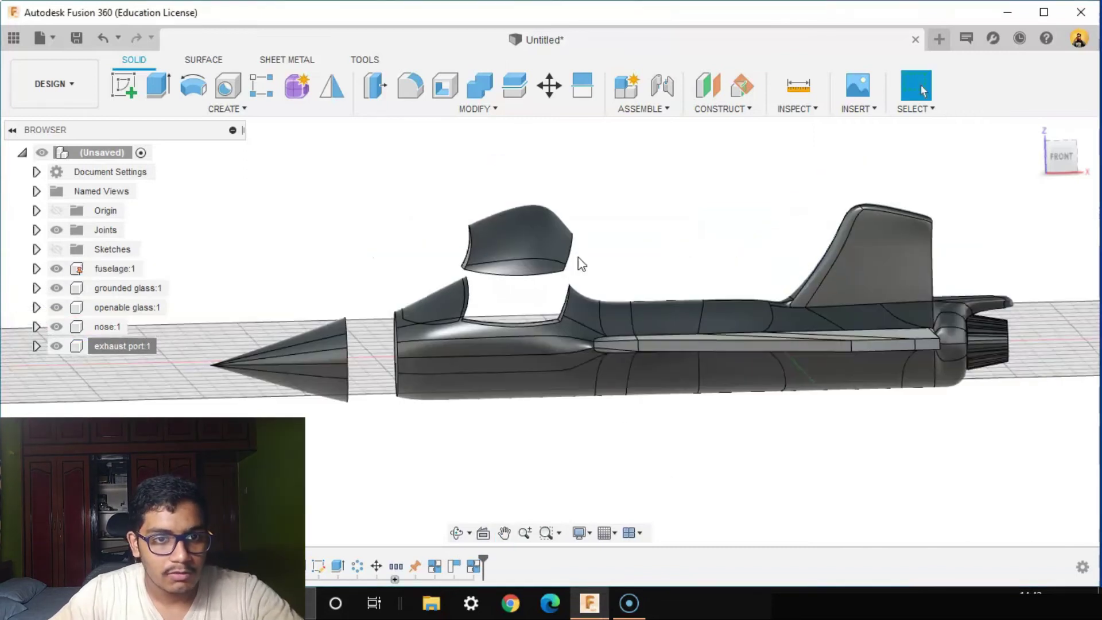
pyautogui.click(445, 95)
pyautogui.keyDown('shift'); pyautogui.moveTo(571, 216); pyautogui.dragTo(467, 267, button='middle'); pyautogui.keyUp('shift')
pyautogui.click(580, 267)
pyautogui.click(465, 265)
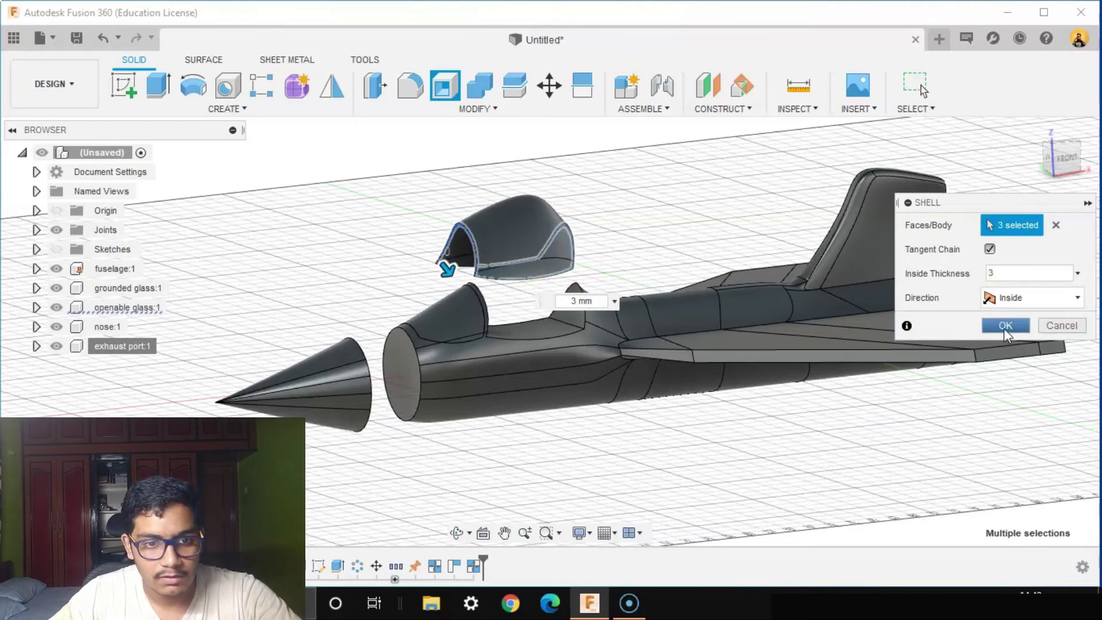
pyautogui.click(1006, 326)
# Joint the top of the openable glass's rear edge to the top of the cockpit opening's rear edge on the fuselage, with zero offsets
pyautogui.keyDown('shift'); pyautogui.moveTo(721, 450); pyautogui.dragTo(706, 467, button='middle'); pyautogui.keyUp('shift')
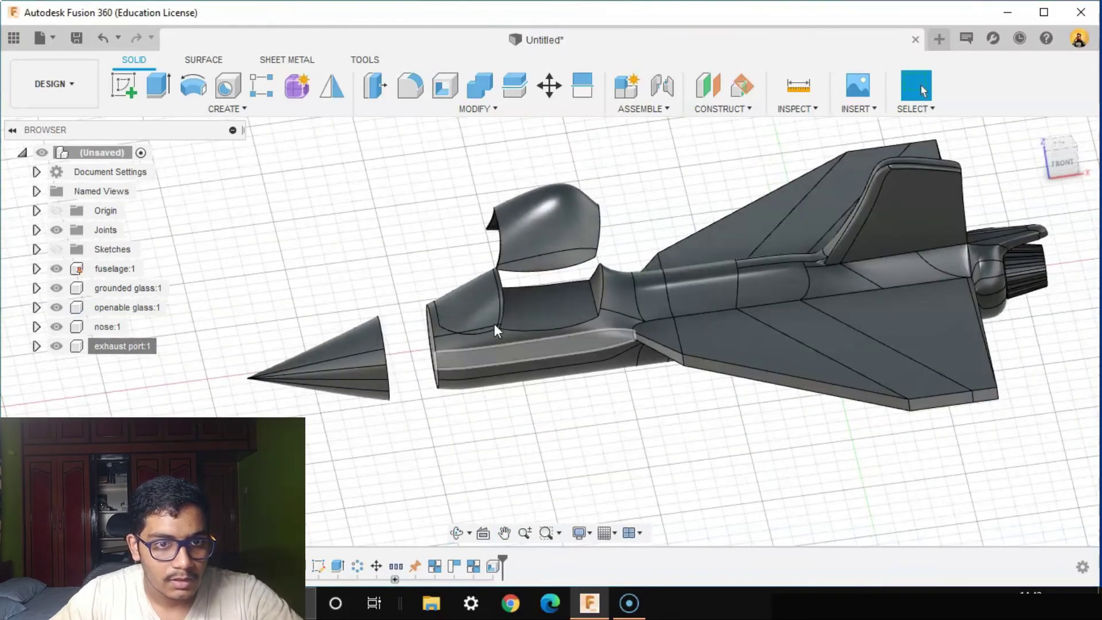
pyautogui.scroll(4, 566, 217)
pyautogui.click(661, 86)
pyautogui.keyDown('shift'); pyautogui.moveTo(685, 304); pyautogui.dragTo(625, 308, button='middle'); pyautogui.keyUp('shift')
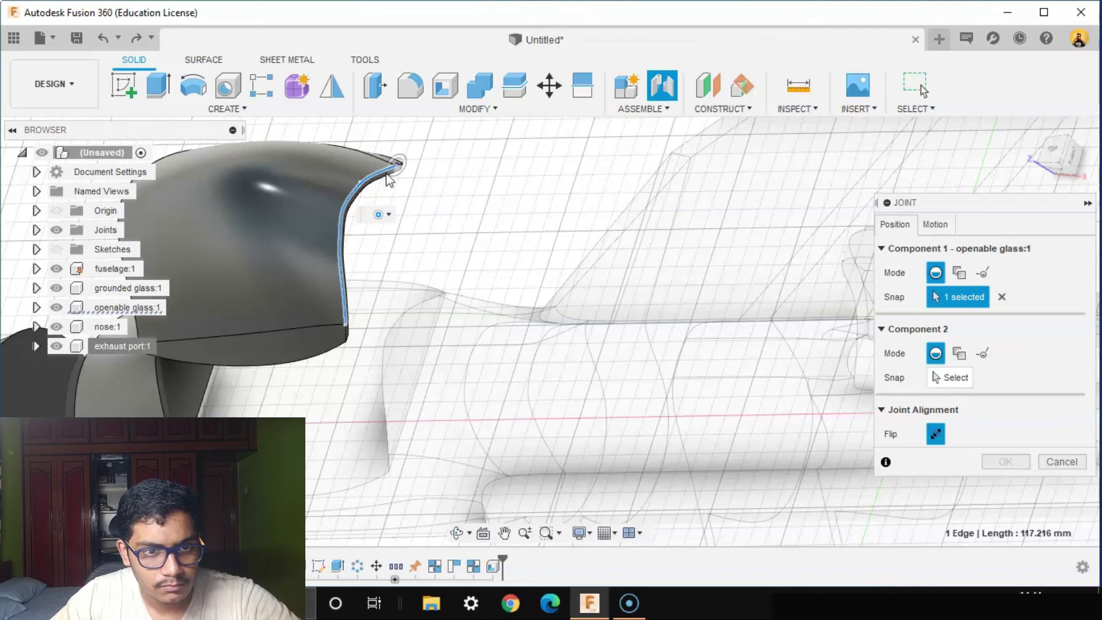
pyautogui.click(397, 166)
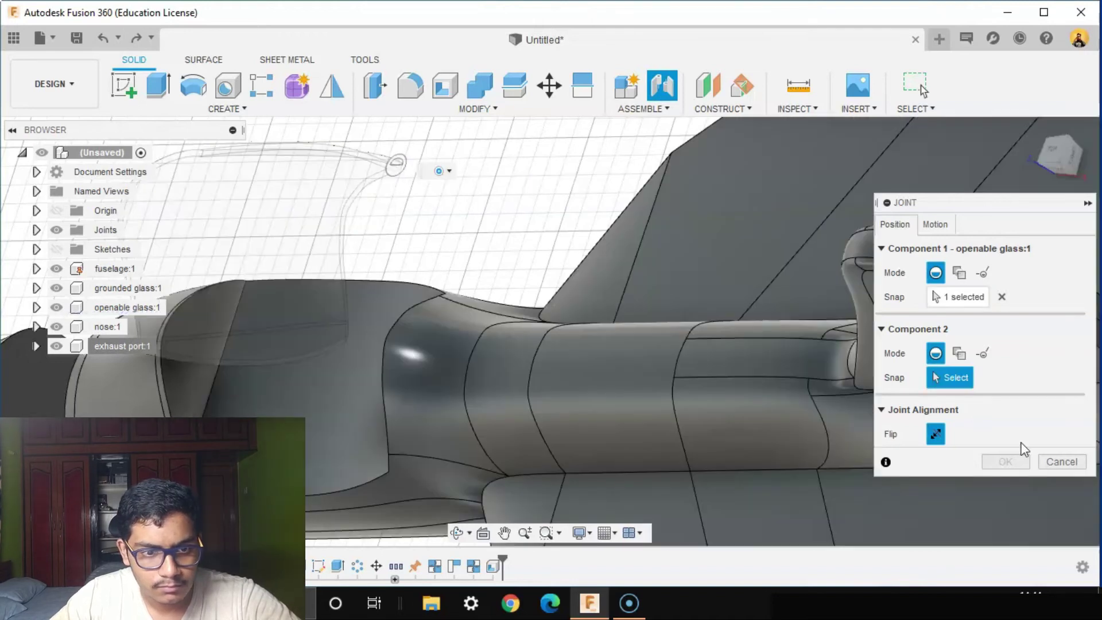
pyautogui.click(384, 423)
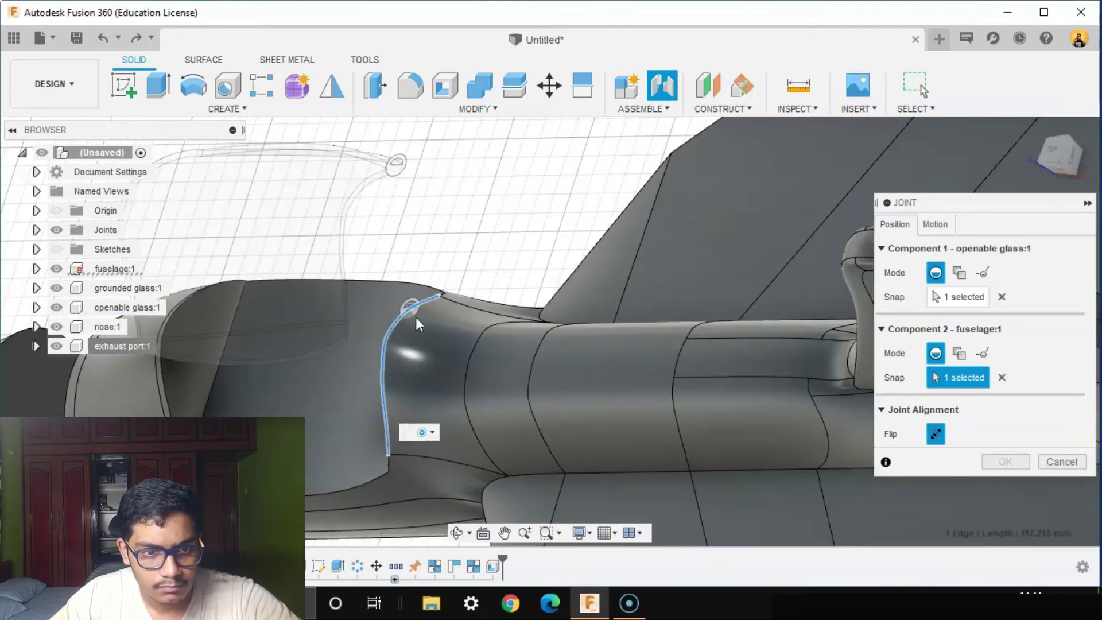
pyautogui.click(436, 295)
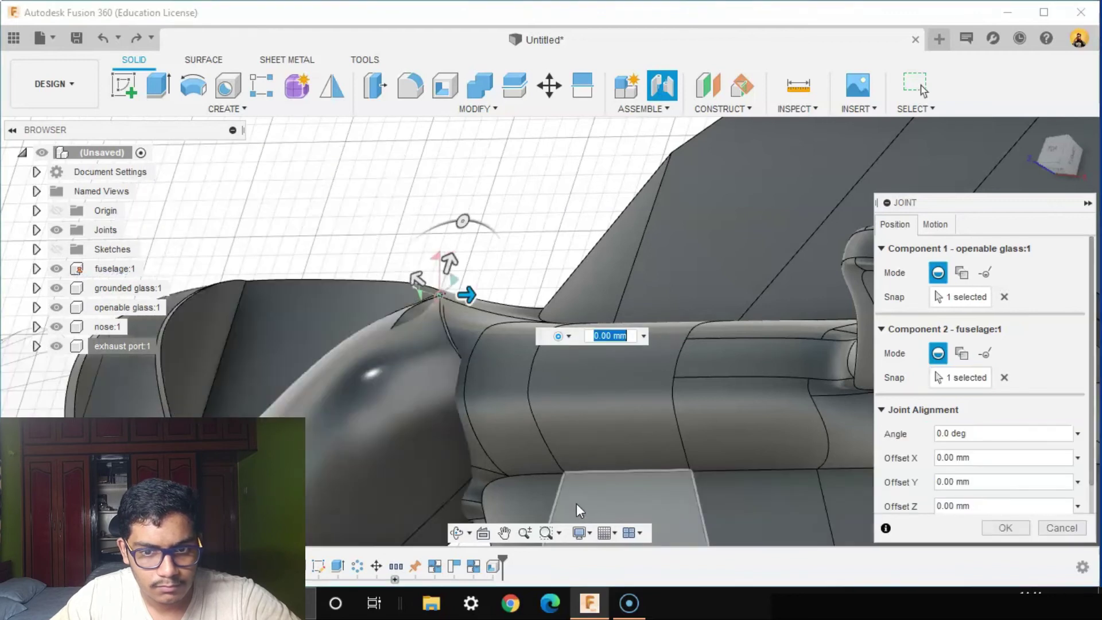
pyautogui.click(1010, 526)
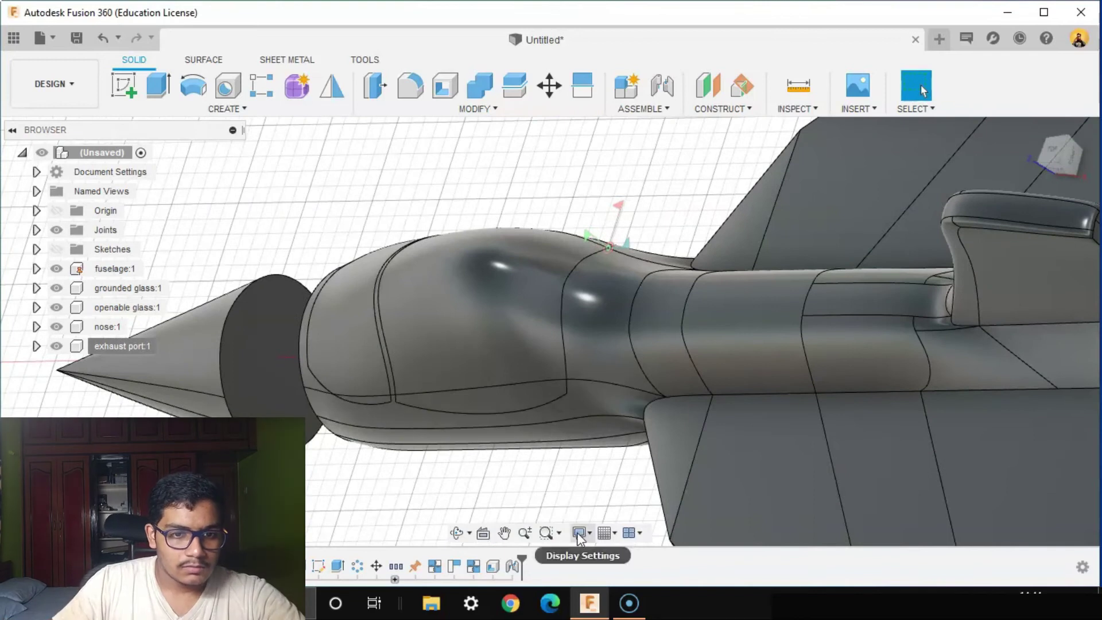
pyautogui.click(579, 534)
pyautogui.click(481, 486)
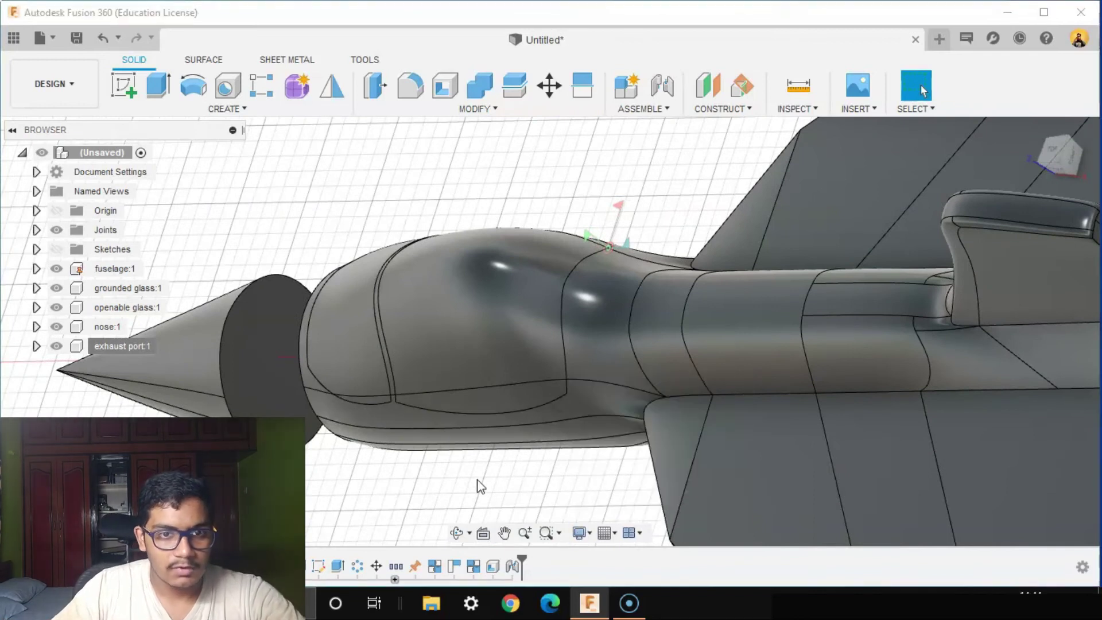
# Joint the upper point of the nose's rear edge to the matching point on the fuselage's front edge, with zero offsets
pyautogui.click(662, 87)
pyautogui.keyDown('shift'); pyautogui.moveTo(277, 364); pyautogui.dragTo(630, 414, button='middle'); pyautogui.keyUp('shift')
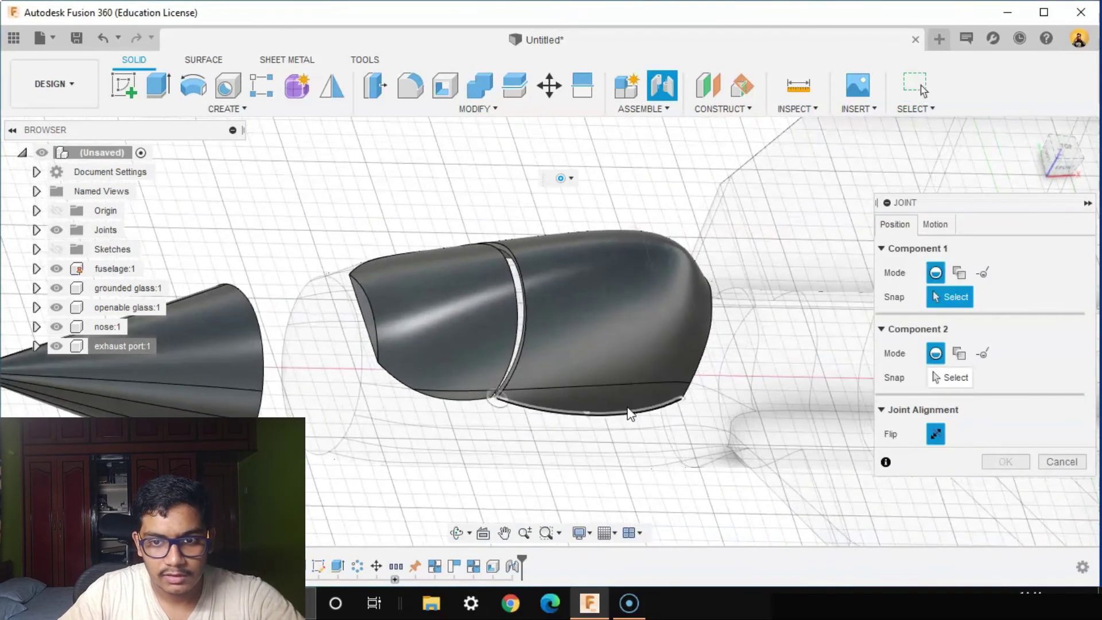
pyautogui.click(262, 340)
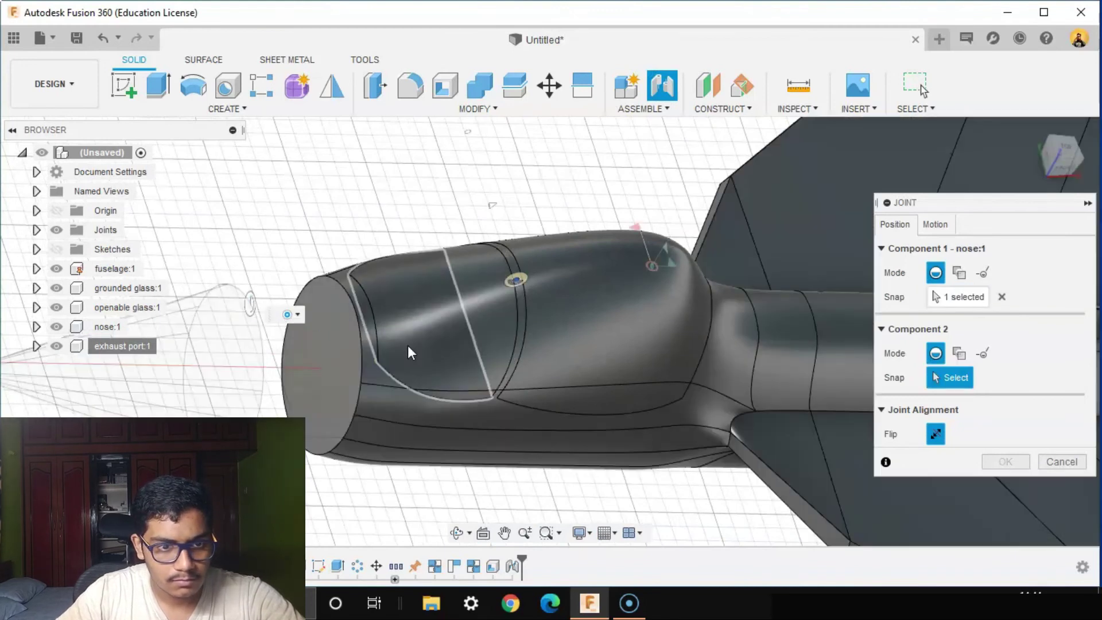
pyautogui.click(363, 324)
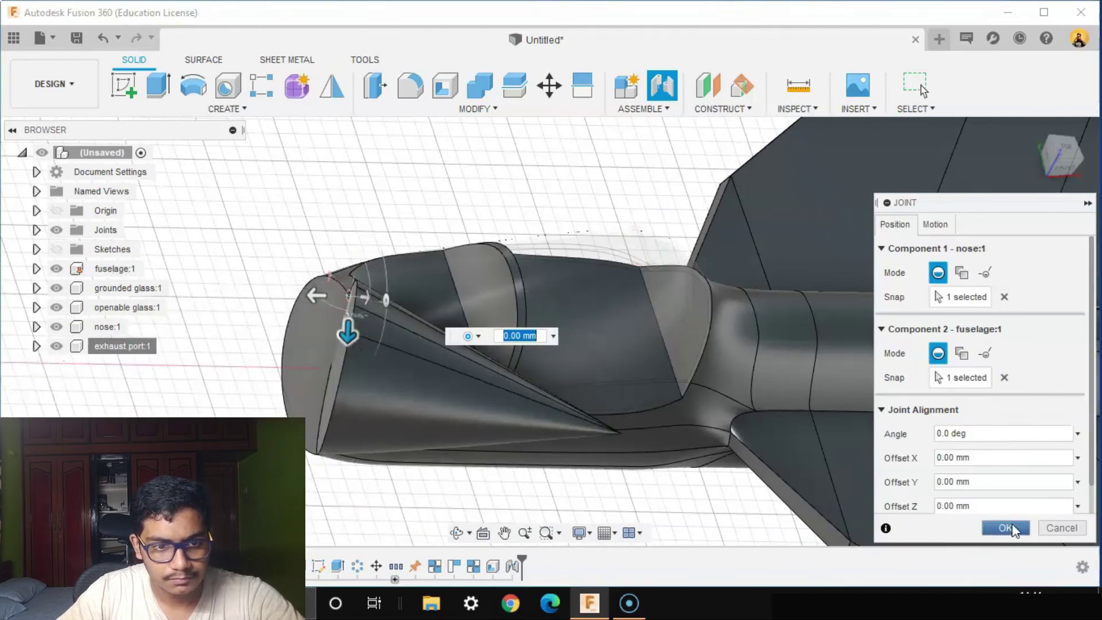
pyautogui.click(1006, 527)
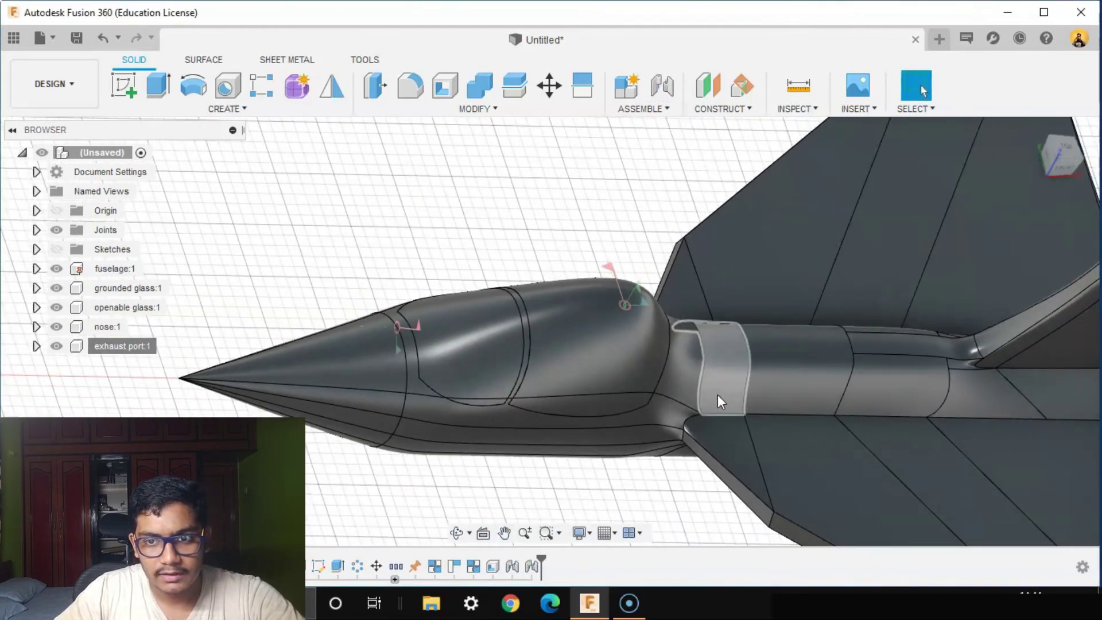
# Swing the openable glass and the nose upward about their joints in the front view to test their motion
pyautogui.keyDown('shift'); pyautogui.moveTo(717, 396); pyautogui.dragTo(717, 310, button='middle'); pyautogui.keyUp('shift')
pyautogui.click(1064, 171)
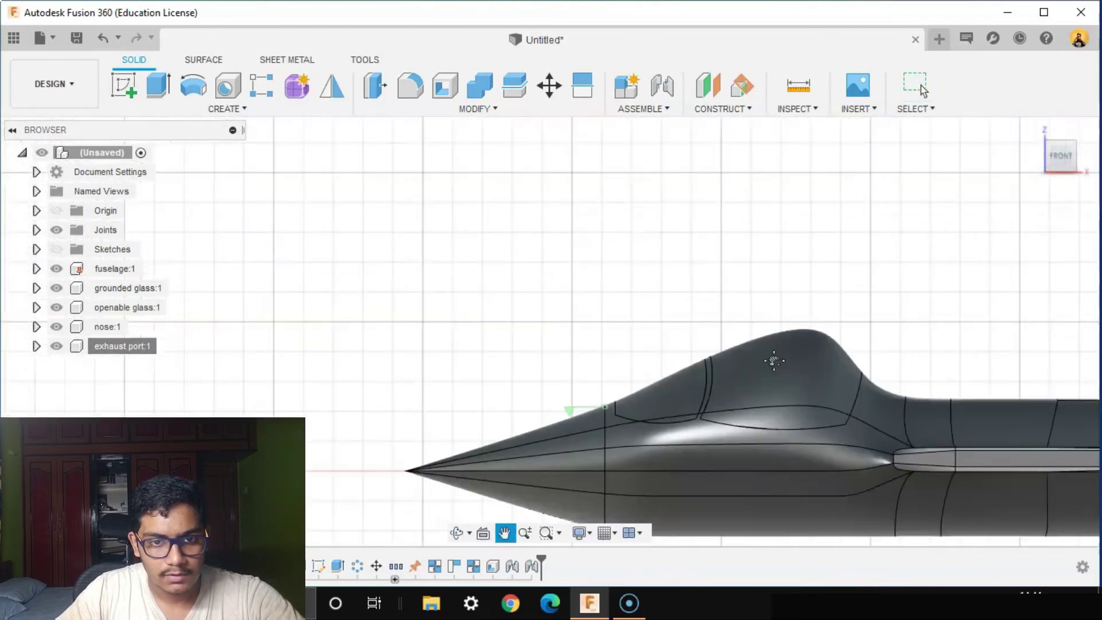
pyautogui.moveTo(597, 235); pyautogui.dragTo(625, 181)
pyautogui.moveTo(410, 297); pyautogui.dragTo(410, 228)
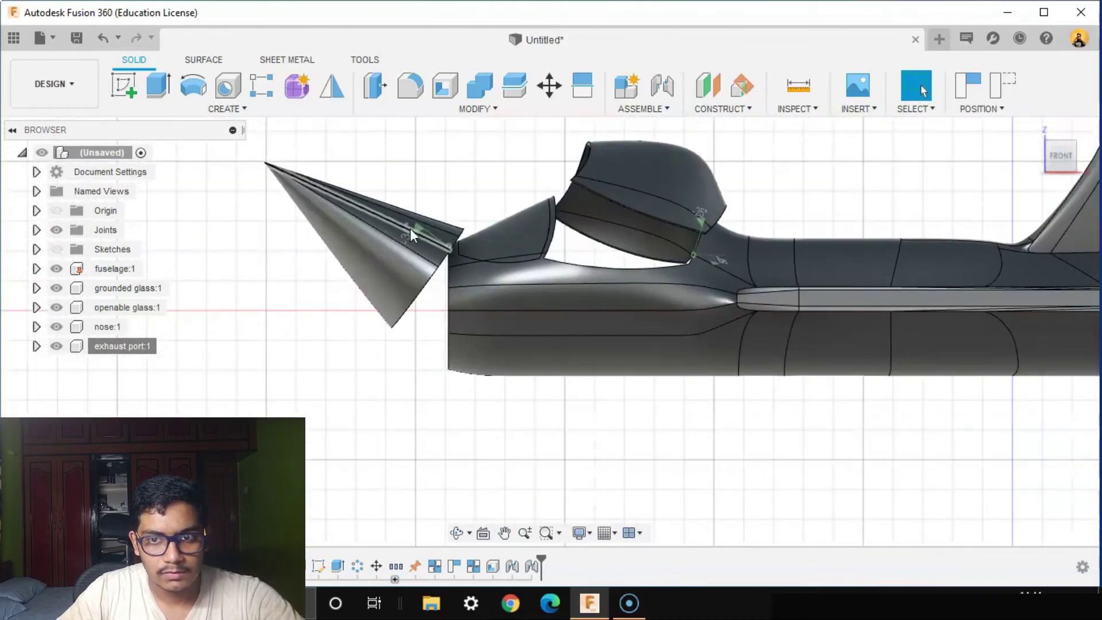
# Revert the openable glass and nose to their closed positions and switch to the Render workspace
pyautogui.click(1010, 88)
pyautogui.scroll(-2, 682, 390)
pyautogui.moveTo(681, 391); pyautogui.dragTo(548, 392, button='middle')
pyautogui.scroll(-2, 802, 448)
pyautogui.keyDown('shift'); pyautogui.moveTo(802, 447); pyautogui.dragTo(726, 468, button='middle'); pyautogui.keyUp('shift')
pyautogui.scroll(-1, 810, 464)
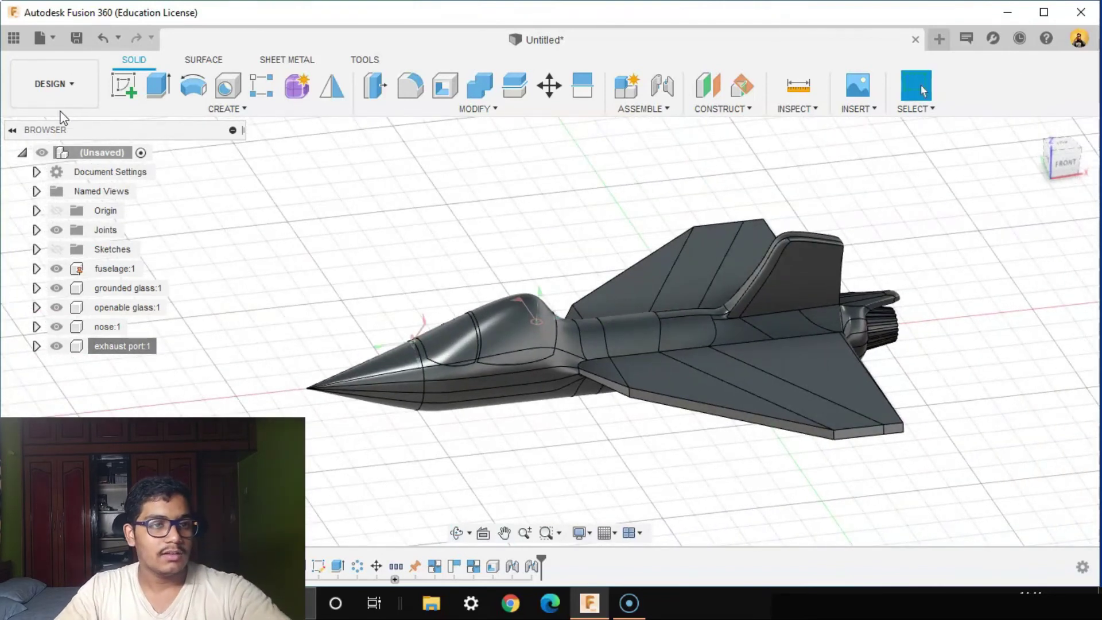
pyautogui.click(78, 105)
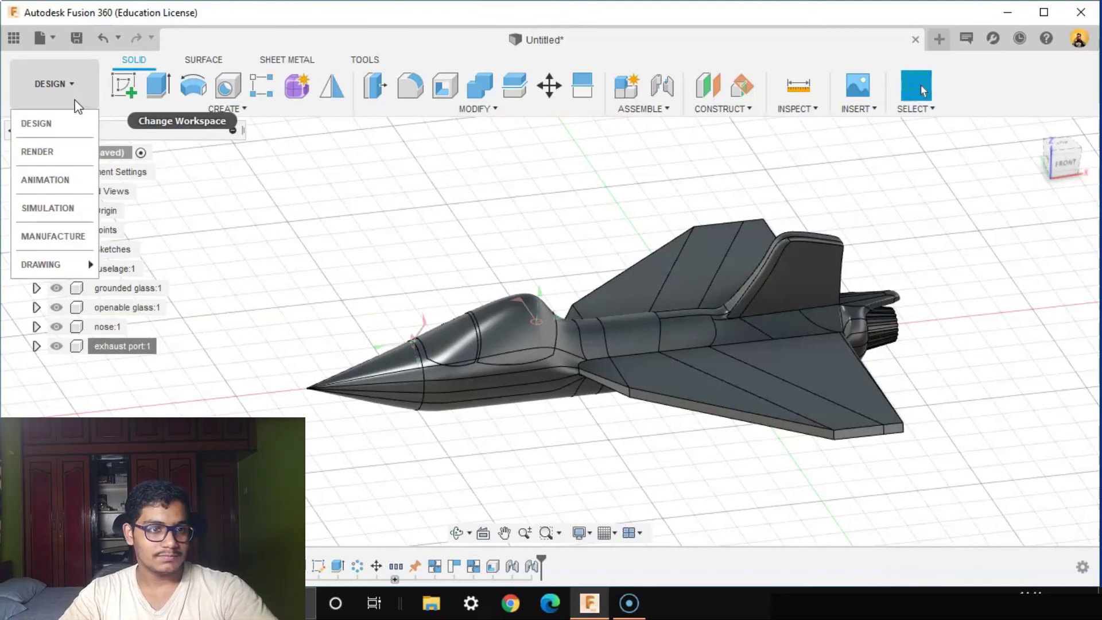
pyautogui.click(72, 155)
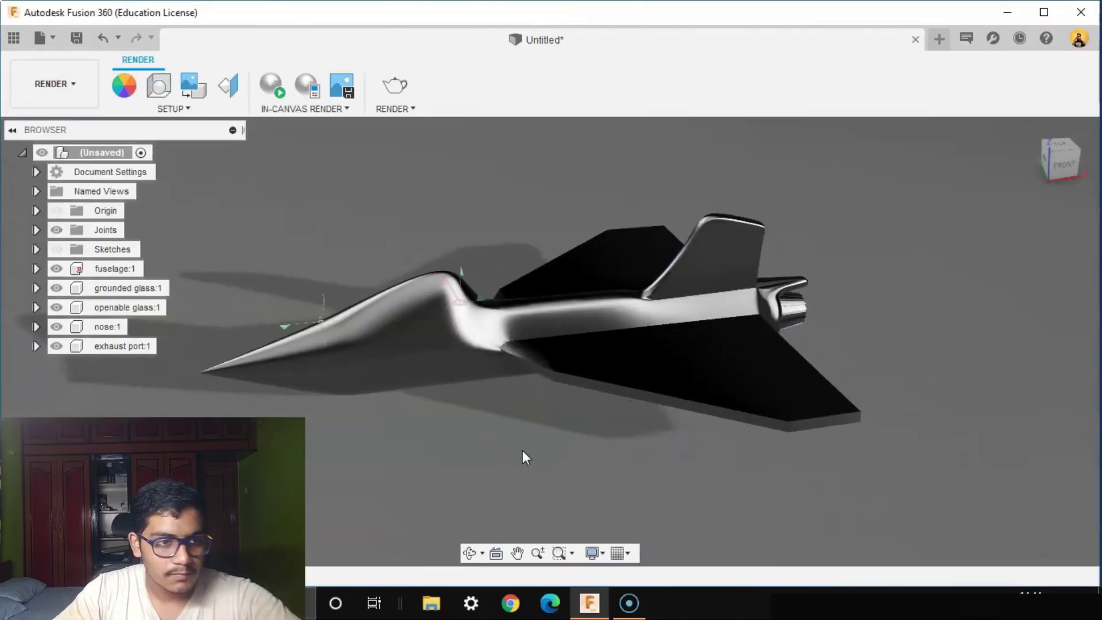
# Find the Glass (Blue) appearance in the library and apply it to the grounded and openable glass components
pyautogui.press('a')
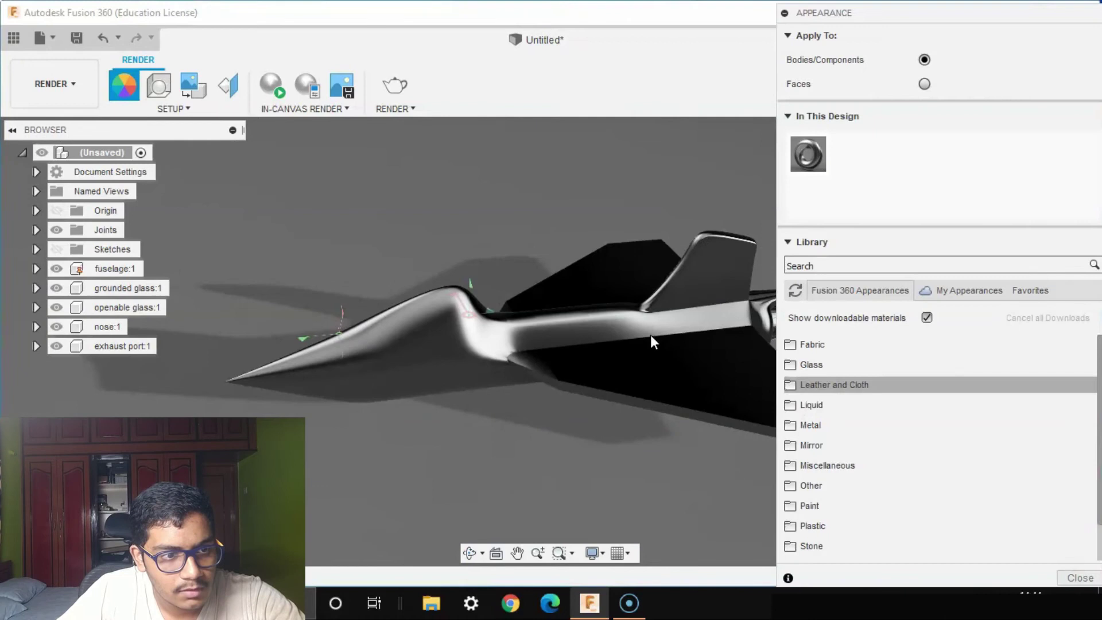
pyautogui.click(854, 266)
pyautogui.write('glass')
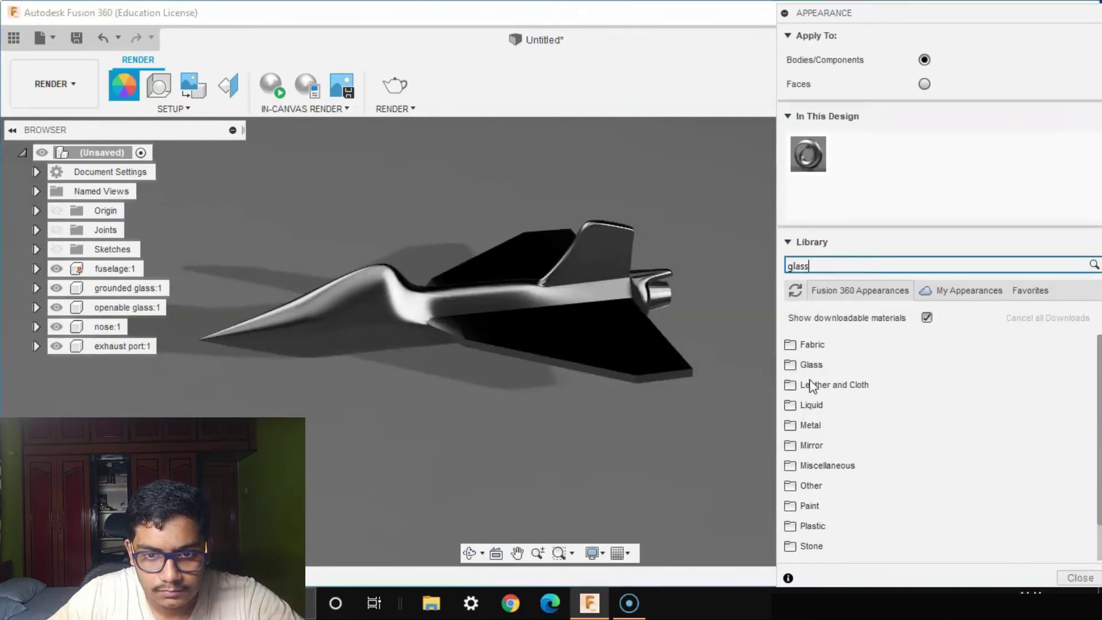
pyautogui.scroll(-6, 854, 485)
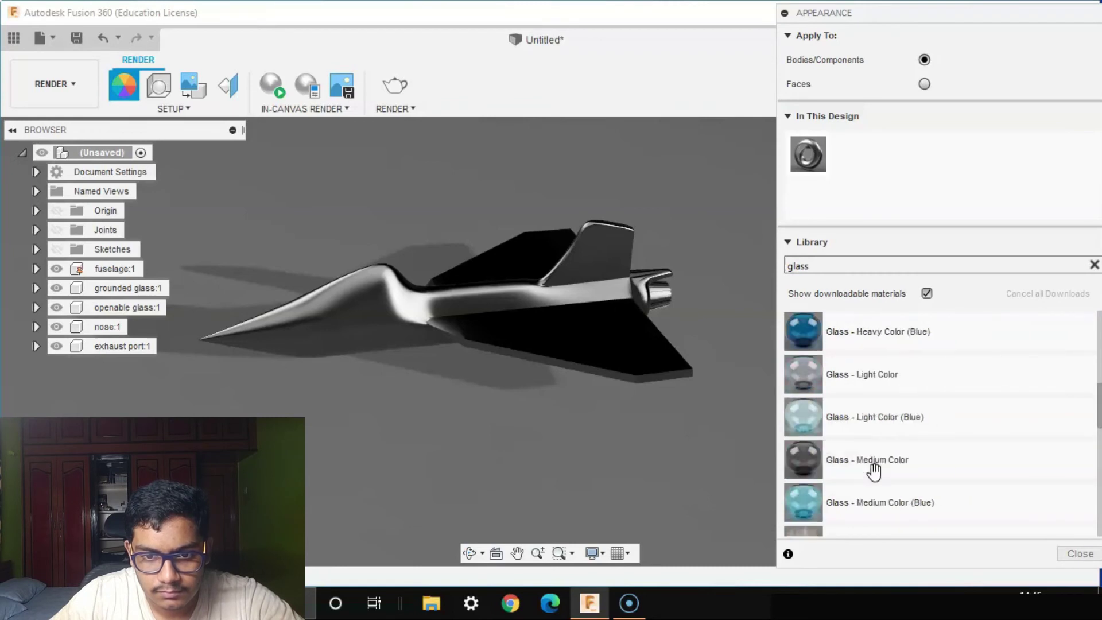
pyautogui.scroll(-3, 873, 471)
pyautogui.moveTo(849, 502); pyautogui.dragTo(126, 307)
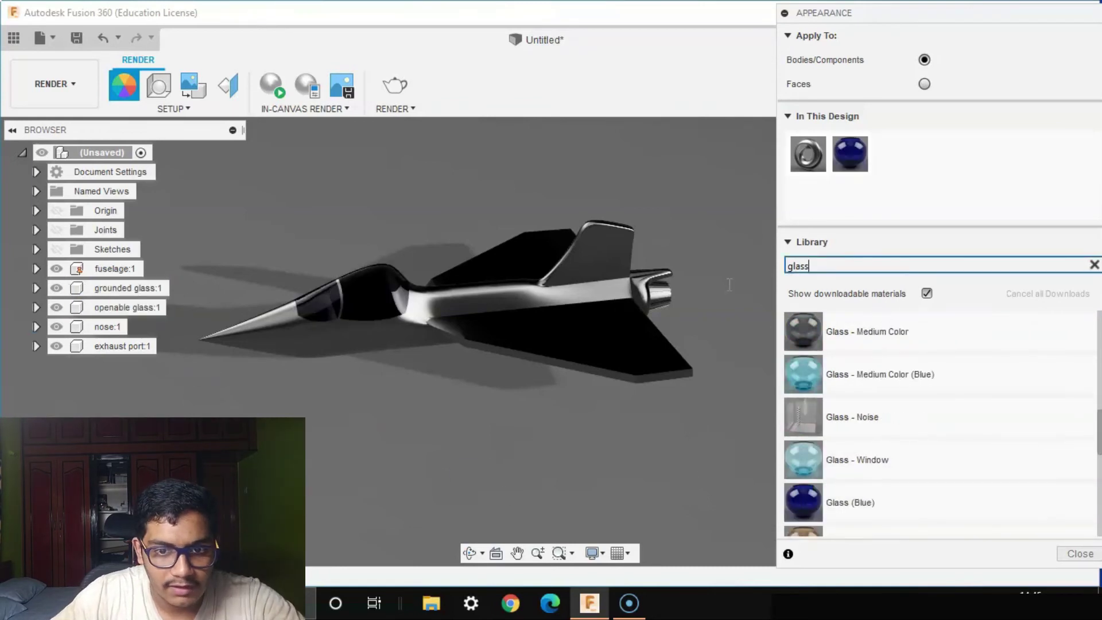
# Search the appearance library for white and apply Paint - Enamel Glossy (White) to the nose
pyautogui.write('ite')
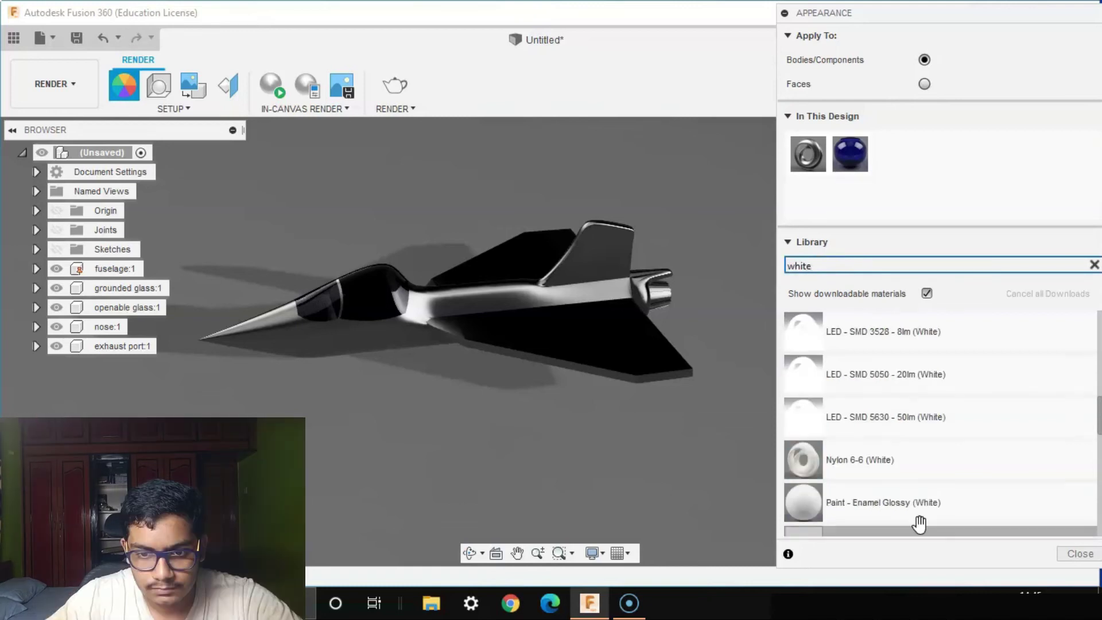
pyautogui.scroll(-3, 918, 521)
pyautogui.moveTo(804, 414); pyautogui.dragTo(298, 367)
# Try grey appearances on the fuselage, including Powder Coat - Rough (Grey), and settle on Polyurethane
pyautogui.doubleClick(790, 264)
pyautogui.write('gr')
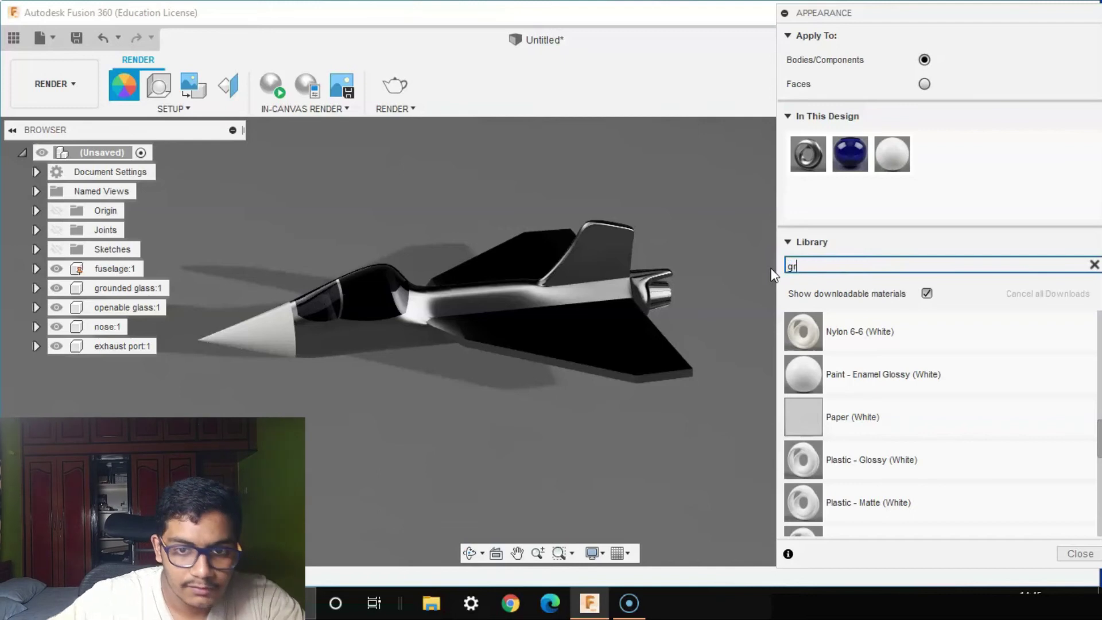
pyautogui.write('ey')
pyautogui.moveTo(802, 374); pyautogui.dragTo(439, 387)
pyautogui.scroll(-5, 850, 459)
pyautogui.moveTo(850, 459); pyautogui.dragTo(545, 359)
pyautogui.moveTo(815, 375); pyautogui.dragTo(677, 367)
pyautogui.keyDown('shift'); pyautogui.moveTo(660, 465); pyautogui.dragTo(551, 448, button='middle'); pyautogui.keyUp('shift')
# Search the appearance library for silver and apply Silver - Polished to the exhaust port
pyautogui.click(848, 265)
pyautogui.press('BackSpace')
pyautogui.press('BackSpace')
pyautogui.press('BackSpace')
pyautogui.press('BackSpace')
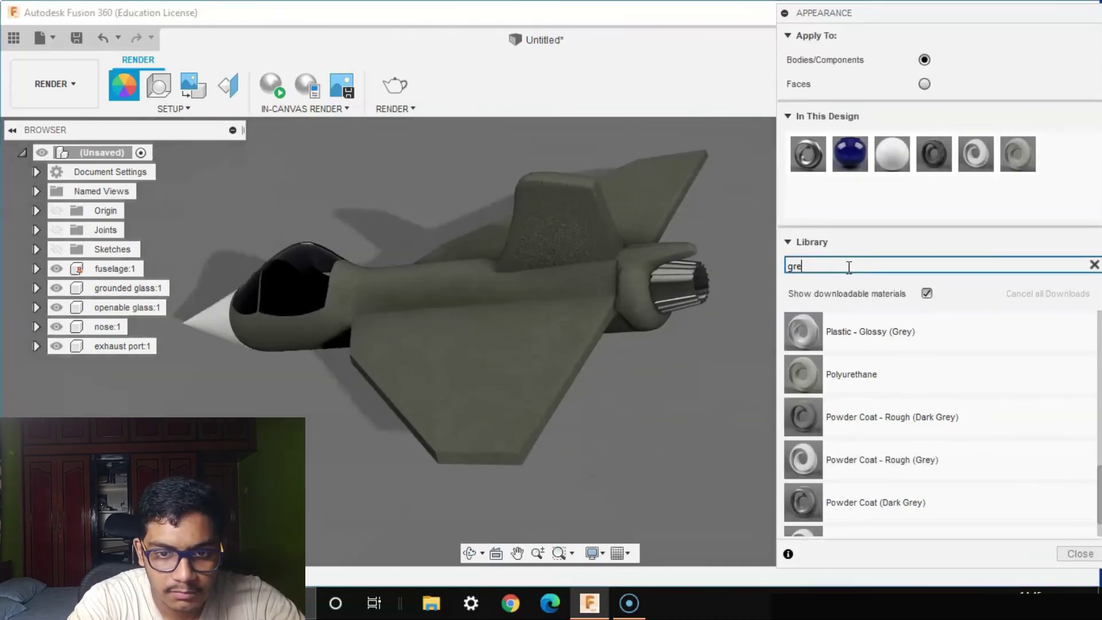
pyautogui.write('si')
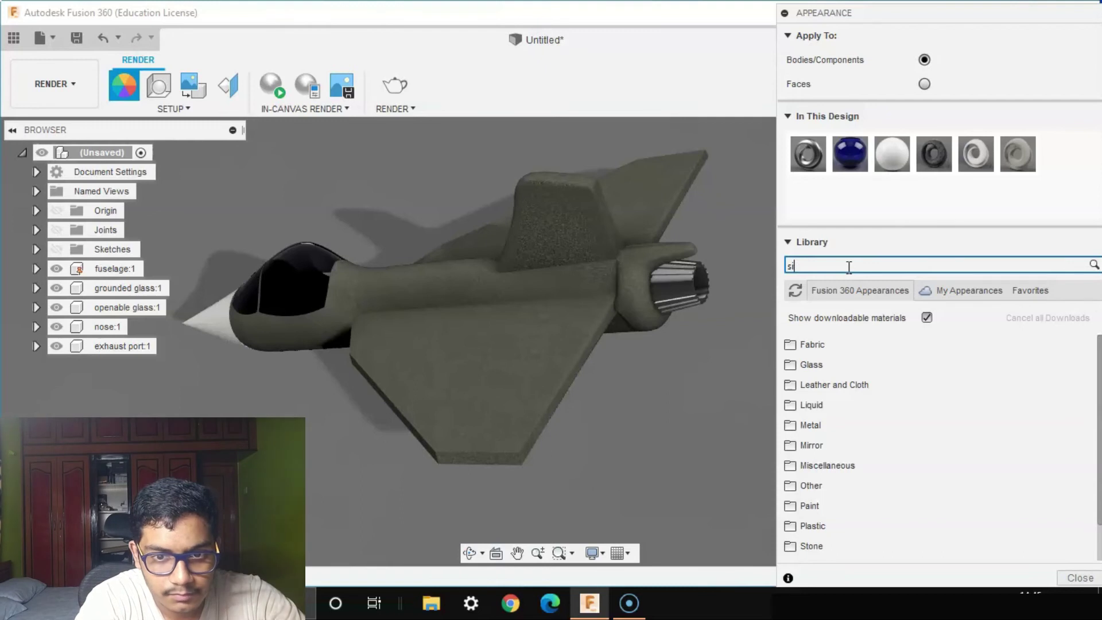
pyautogui.write('l')
pyautogui.moveTo(803, 459); pyautogui.dragTo(678, 302)
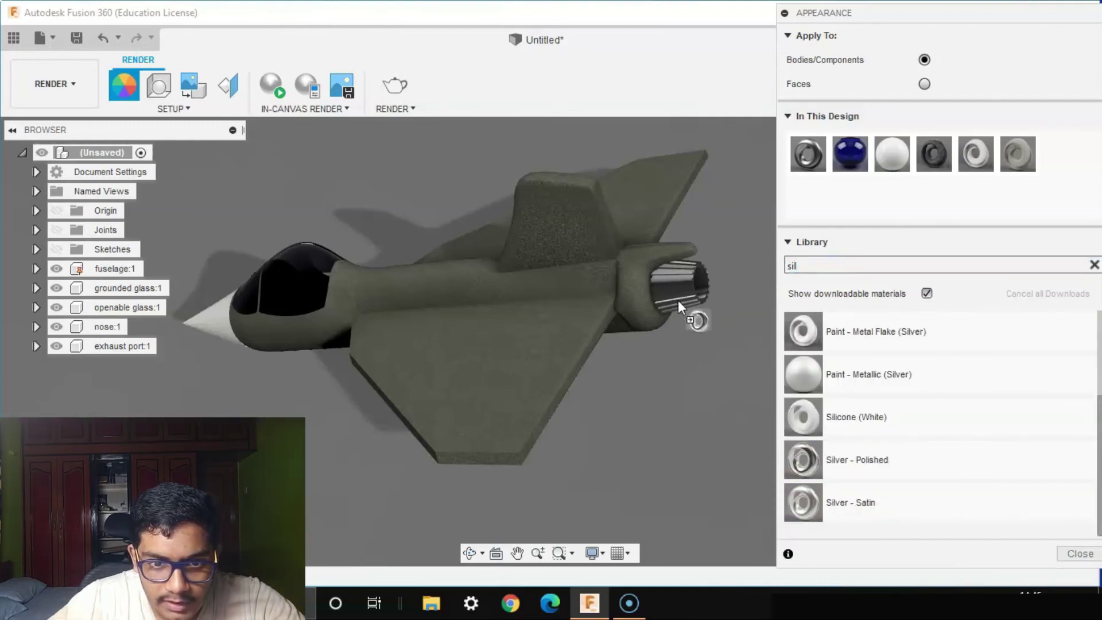
pyautogui.keyDown('shift'); pyautogui.moveTo(656, 461); pyautogui.dragTo(651, 404, button='middle'); pyautogui.keyUp('shift')
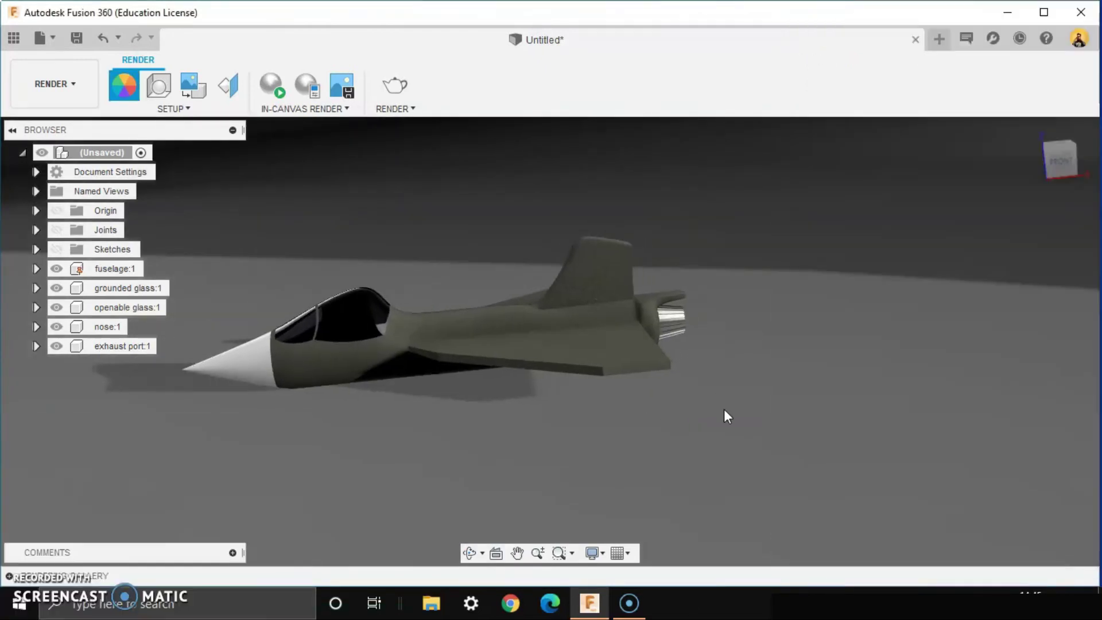
# Swing the openable glass and the nose upward about their joints to view the coloured jet opened
pyautogui.keyDown('shift'); pyautogui.moveTo(756, 403); pyautogui.dragTo(666, 451, button='middle'); pyautogui.keyUp('shift')
pyautogui.moveTo(432, 264); pyautogui.dragTo(473, 234)
pyautogui.moveTo(277, 270); pyautogui.dragTo(315, 232)
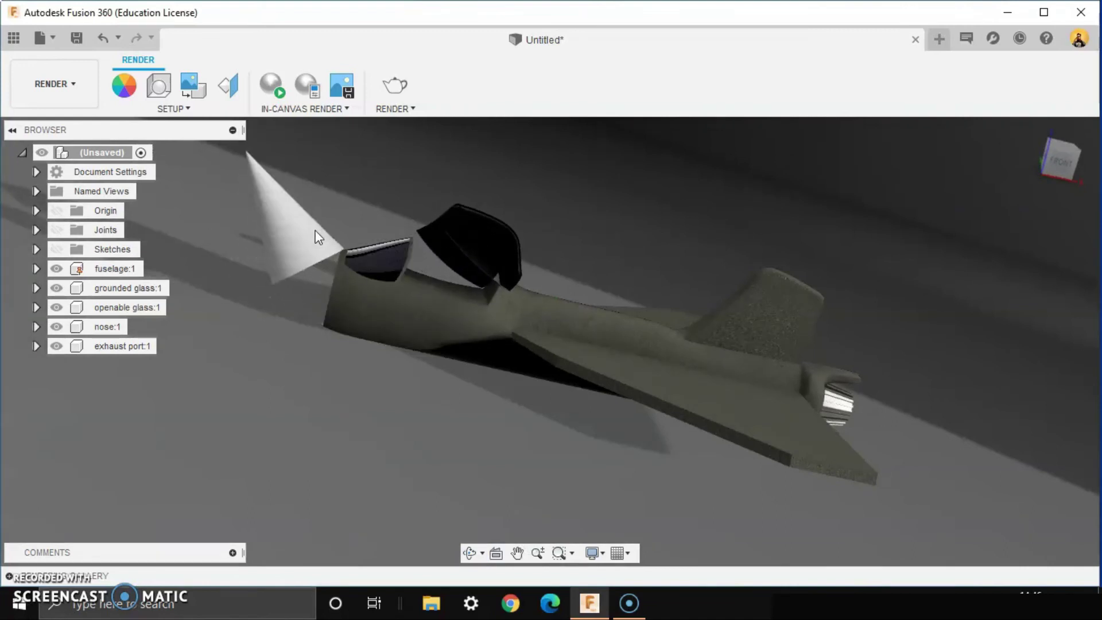
pyautogui.scroll(-2, 433, 422)
pyautogui.moveTo(433, 422); pyautogui.dragTo(334, 444, button='middle')
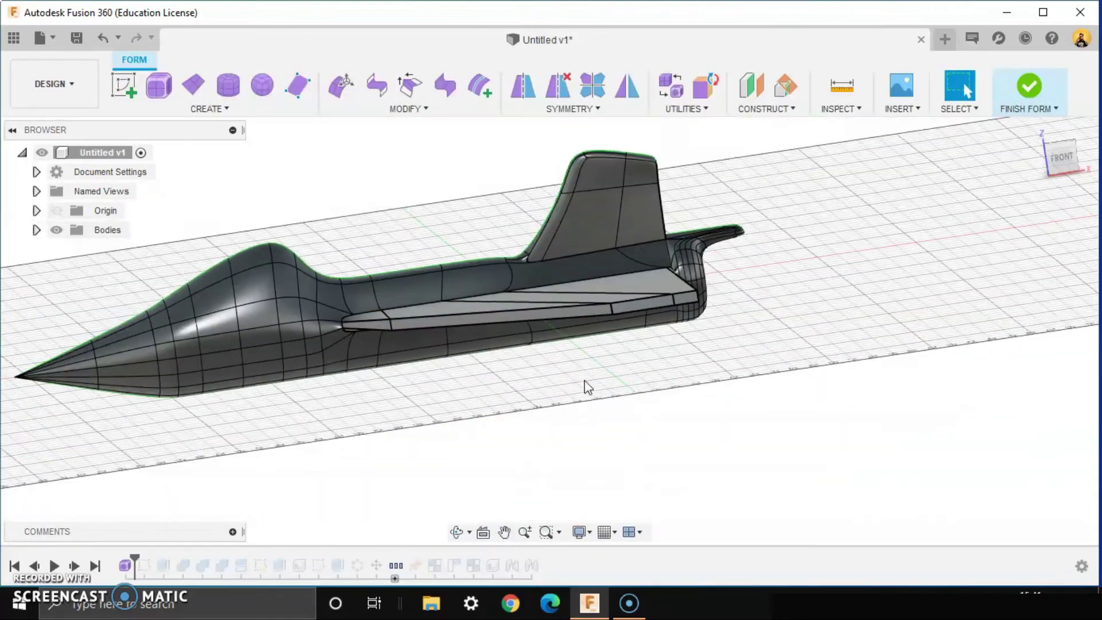
# Copy the row of fuselage side faces beneath the wing in the form and paste them as a separate body
pyautogui.scroll(5, 319, 309)
pyautogui.click(318, 311)
pyautogui.keyDown('shift'); pyautogui.click(584, 287); pyautogui.keyUp('shift')
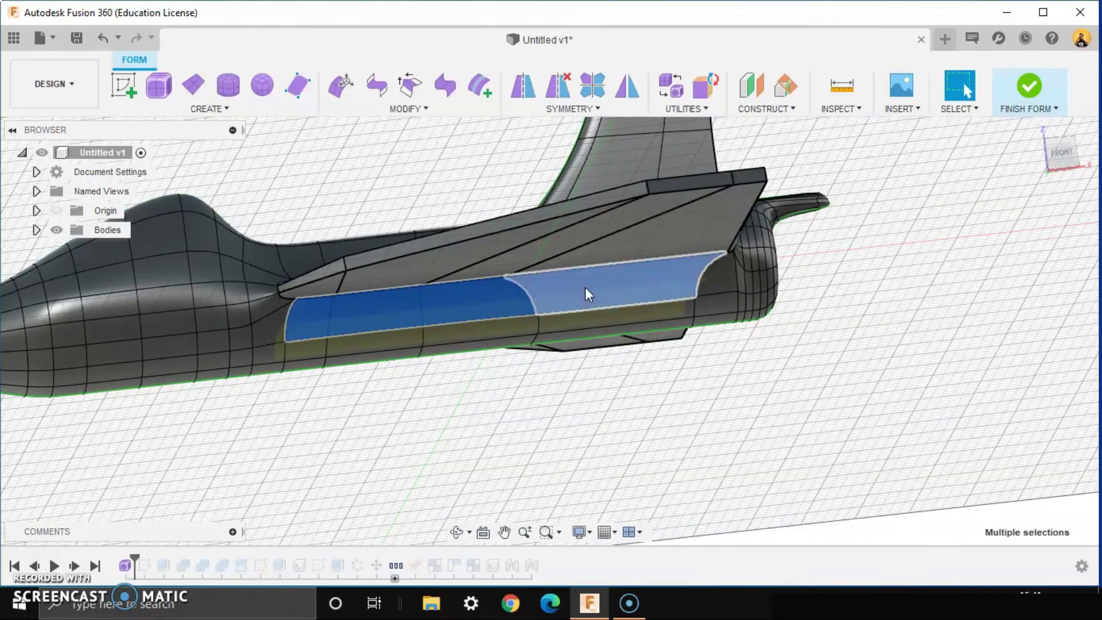
pyautogui.rightClick(617, 294)
pyautogui.click(604, 529)
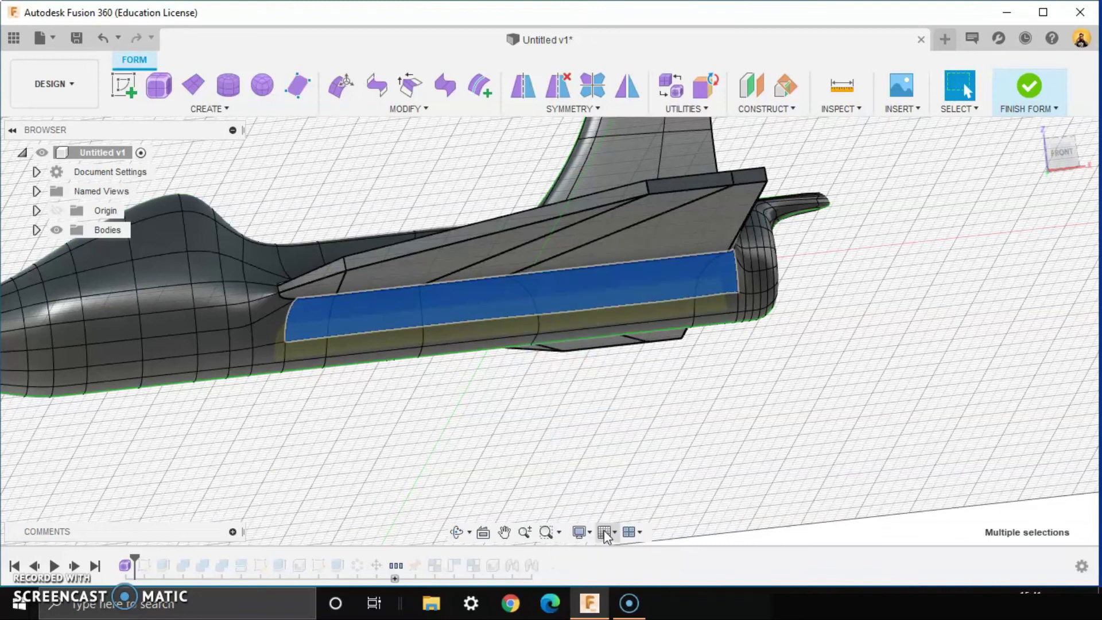
pyautogui.rightClick(410, 315)
pyautogui.press('Escape')
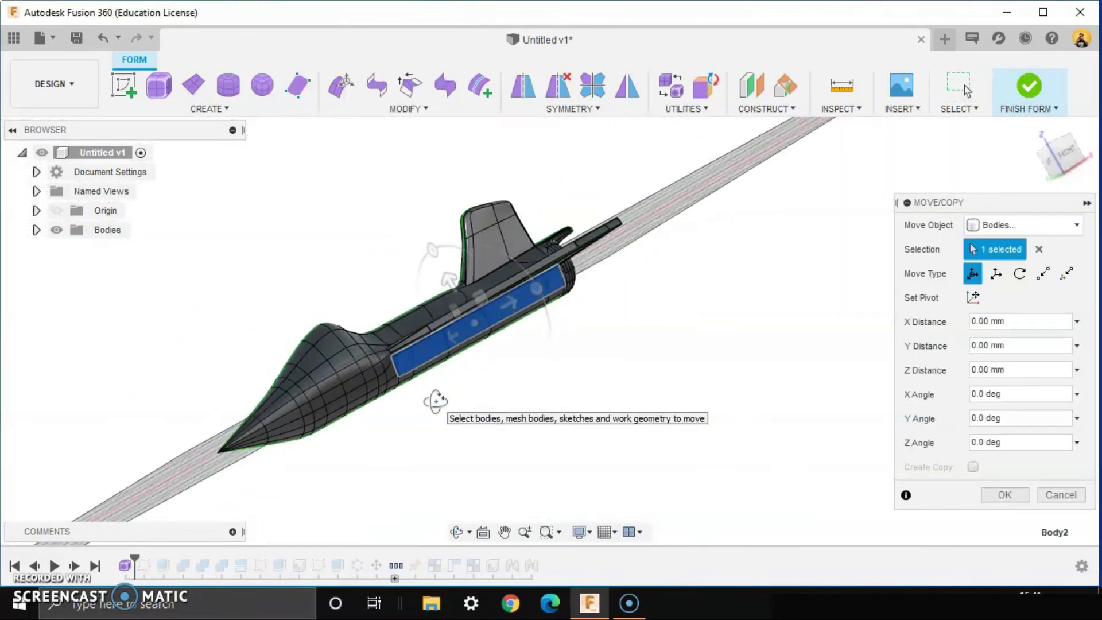
# Hide the fuselage form body and confirm the pasted side strip in its present place
pyautogui.keyDown('shift'); pyautogui.moveTo(435, 401); pyautogui.dragTo(500, 396, button='middle'); pyautogui.keyUp('shift')
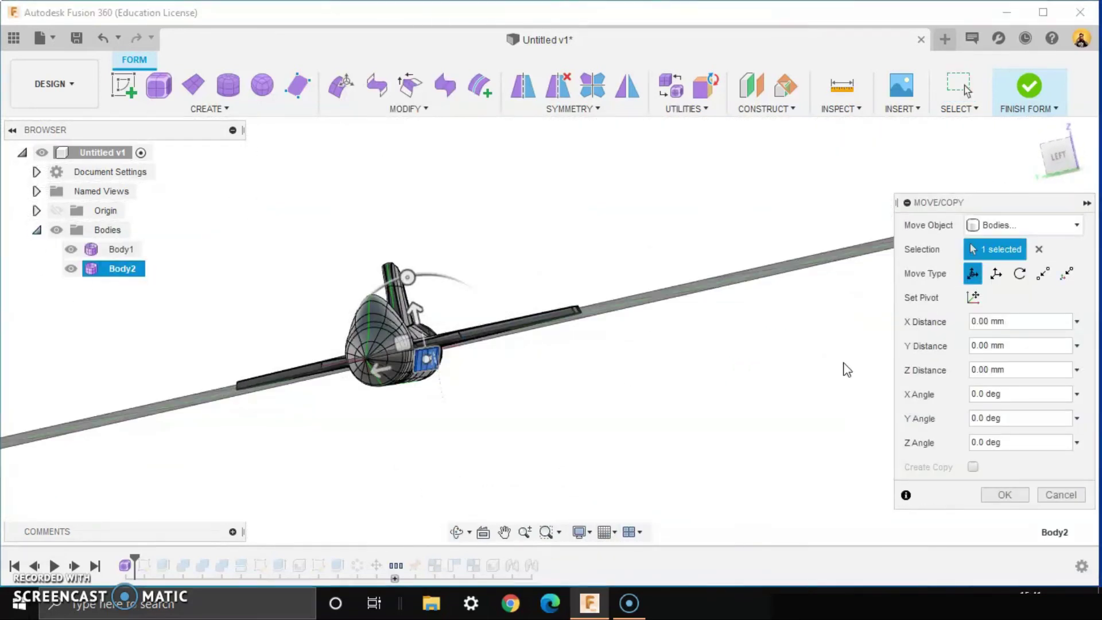
pyautogui.keyDown('shift'); pyautogui.moveTo(724, 452); pyautogui.dragTo(807, 446, button='middle'); pyautogui.keyUp('shift')
pyautogui.keyDown('shift'); pyautogui.moveTo(660, 425); pyautogui.dragTo(698, 402, button='middle'); pyautogui.keyUp('shift')
pyautogui.click(1060, 171)
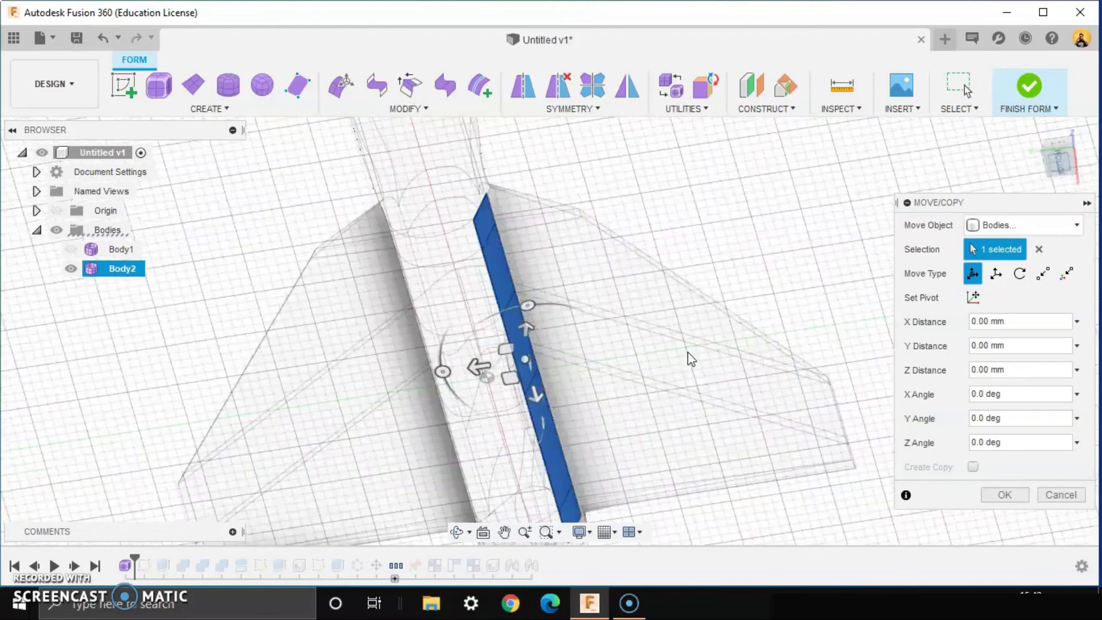
pyautogui.moveTo(482, 309); pyautogui.dragTo(506, 309)
pyautogui.keyDown('shift'); pyautogui.moveTo(657, 300); pyautogui.dragTo(694, 361, button='middle'); pyautogui.keyUp('shift')
pyautogui.click(1012, 493)
# Use Edit Form on the pasted side strip, moving its edges to bulge it outward from the fuselage
pyautogui.click(342, 92)
pyautogui.keyDown('shift'); pyautogui.moveTo(551, 247); pyautogui.dragTo(624, 304, button='middle'); pyautogui.keyUp('shift')
pyautogui.doubleClick(624, 306)
pyautogui.keyDown('shift'); pyautogui.moveTo(706, 322); pyautogui.dragTo(730, 260, button='middle'); pyautogui.keyUp('shift')
pyautogui.click(622, 396)
pyautogui.doubleClick(522, 332)
pyautogui.moveTo(543, 262); pyautogui.dragTo(543, 282)
pyautogui.keyDown('shift'); pyautogui.moveTo(717, 320); pyautogui.dragTo(549, 312, button='middle'); pyautogui.keyUp('shift')
pyautogui.click(608, 316)
pyautogui.click(1057, 155)
pyautogui.doubleClick(544, 304)
pyautogui.click(1057, 155)
pyautogui.moveTo(542, 285); pyautogui.dragTo(465, 241)
# Shape the strip into a rounded air intake with an open front and closed rear, and show the fuselage body again
pyautogui.click(610, 394)
pyautogui.keyDown('shift'); pyautogui.moveTo(610, 394); pyautogui.dragTo(772, 301, button='middle'); pyautogui.keyUp('shift')
pyautogui.click(595, 415)
pyautogui.doubleClick(692, 432)
pyautogui.click(1059, 158)
pyautogui.moveTo(695, 426); pyautogui.dragTo(634, 395)
pyautogui.keyDown('shift'); pyautogui.moveTo(634, 395); pyautogui.dragTo(609, 321, button='middle'); pyautogui.keyUp('shift')
pyautogui.moveTo(525, 277); pyautogui.dragTo(523, 305)
pyautogui.keyDown('shift'); pyautogui.moveTo(571, 393); pyautogui.dragTo(670, 318, button='middle'); pyautogui.keyUp('shift')
pyautogui.moveTo(453, 270)
pyautogui.mouseDown()
pyautogui.moveTo(488, 261)
pyautogui.moveTo(472, 264)
pyautogui.mouseUp()
pyautogui.click(71, 249)
pyautogui.press('Return')
# Mirror-duplicate the intake body to the opposite side of the fuselage and finish the form
pyautogui.keyDown('shift'); pyautogui.moveTo(622, 449); pyautogui.dragTo(594, 427, button='middle'); pyautogui.keyUp('shift')
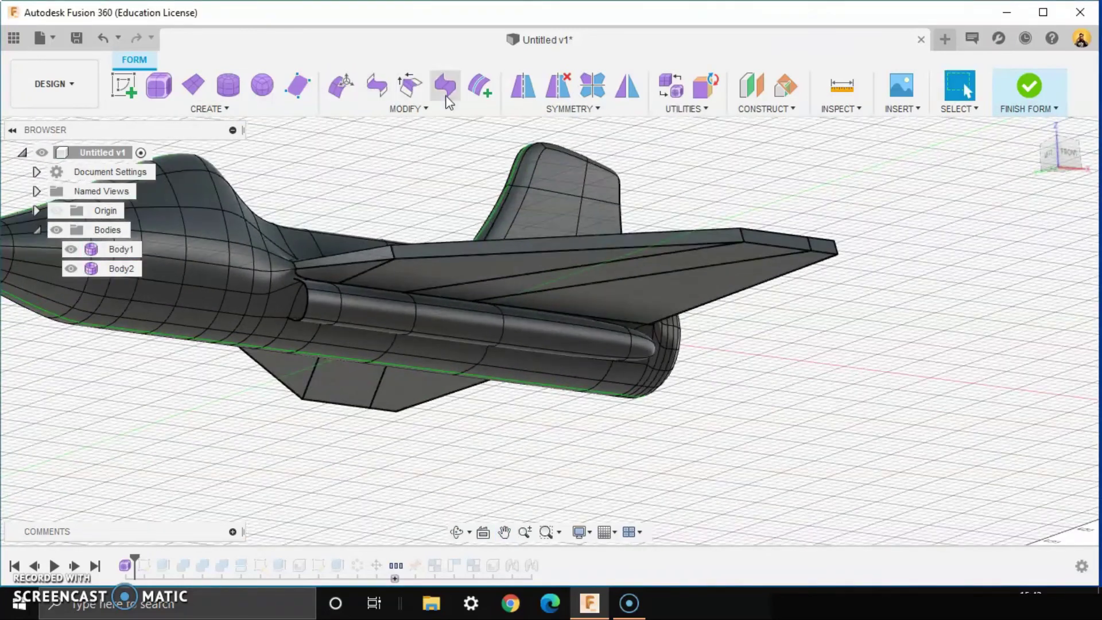
pyautogui.click(628, 86)
pyautogui.click(504, 332)
pyautogui.keyDown('shift'); pyautogui.moveTo(505, 359); pyautogui.dragTo(482, 322, button='middle'); pyautogui.keyUp('shift')
pyautogui.click(482, 327)
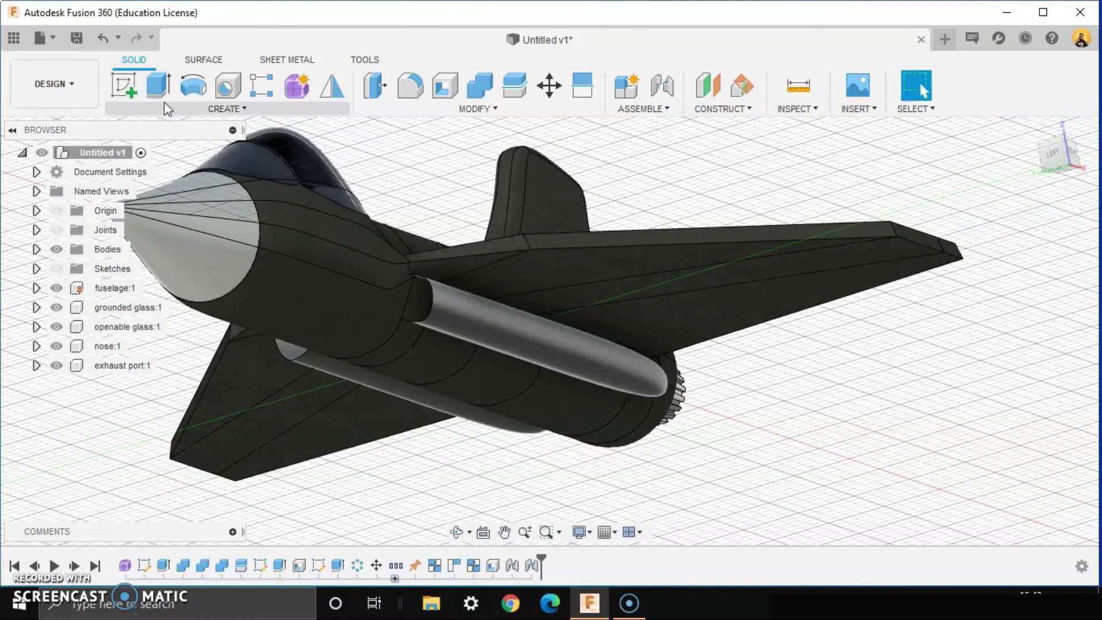
# Split both intake surface bodies with Split Body, using the fuselage as the splitting tool with extension enabled
pyautogui.click(205, 59)
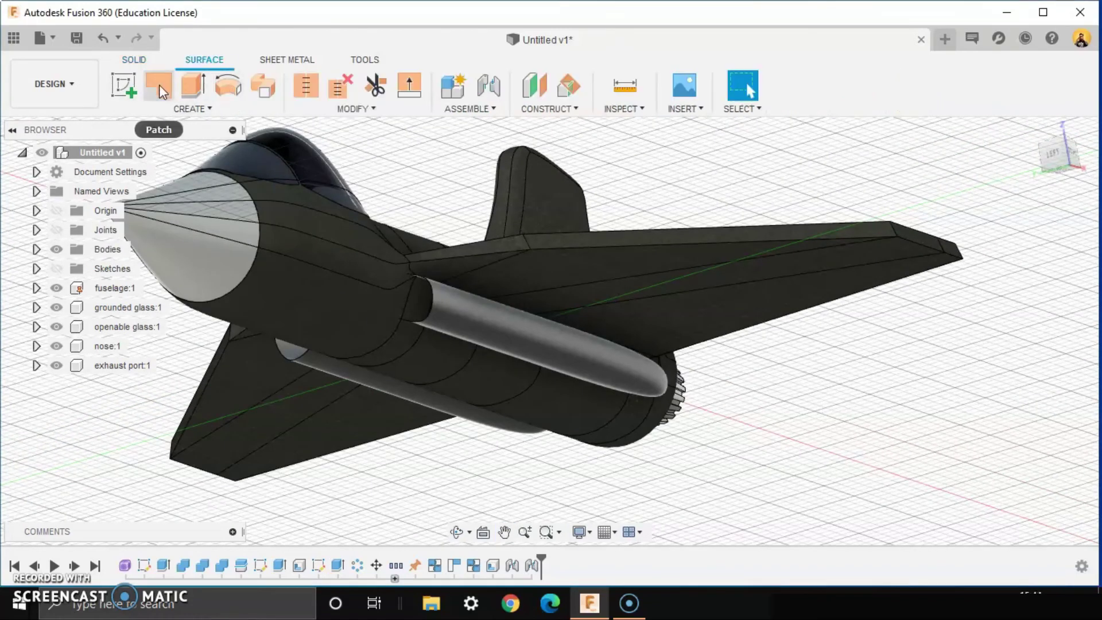
pyautogui.click(352, 109)
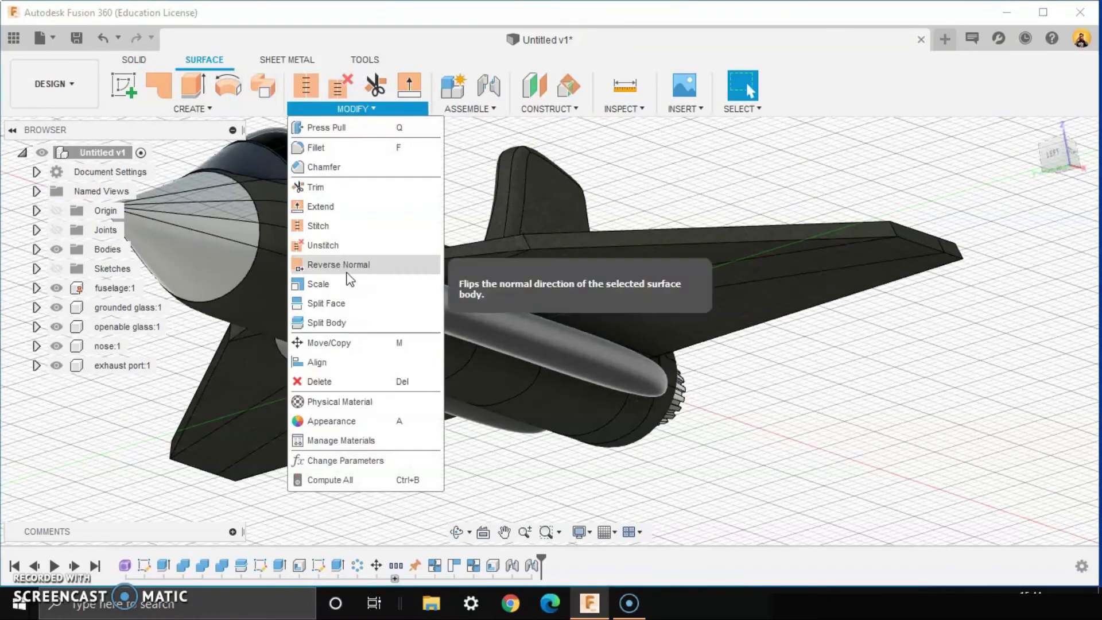
pyautogui.click(358, 322)
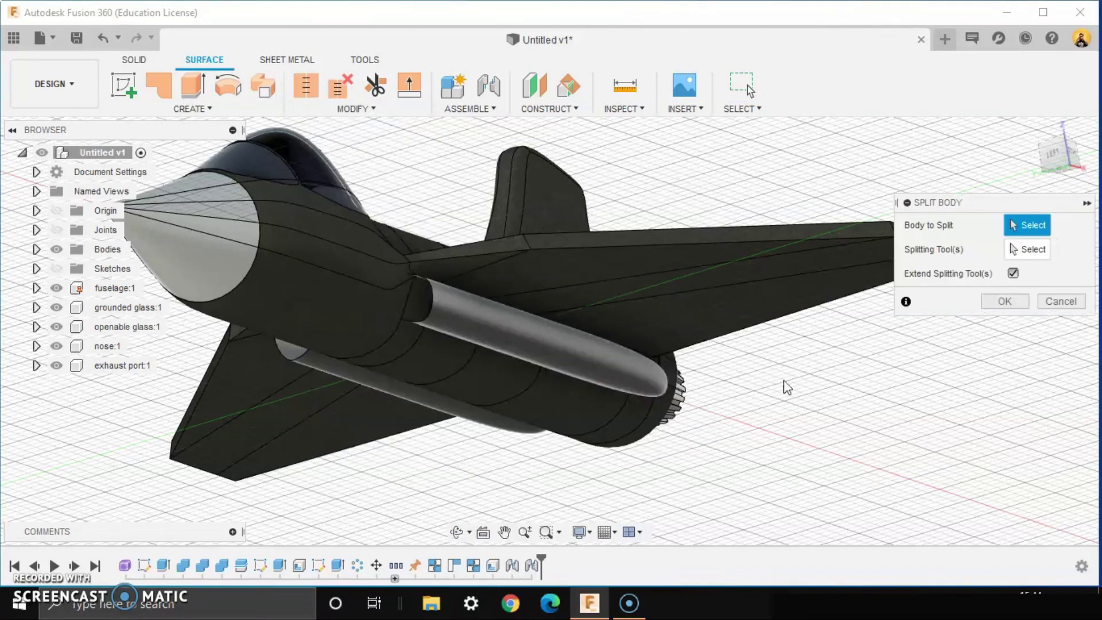
pyautogui.click(621, 375)
pyautogui.click(522, 419)
pyautogui.click(1025, 250)
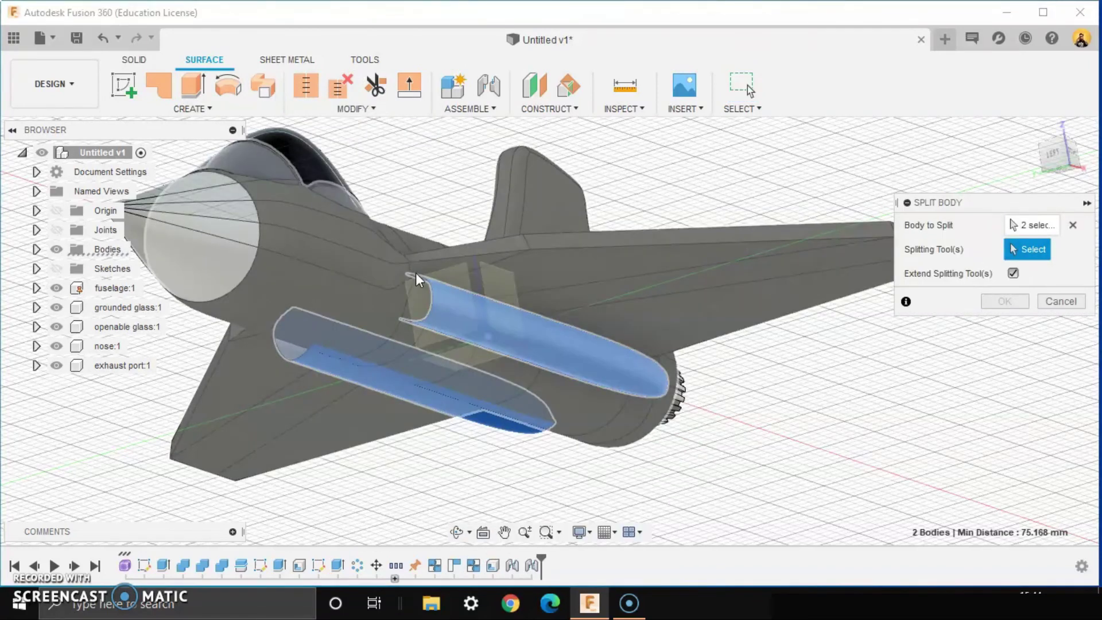
pyautogui.click(417, 280)
pyautogui.click(1005, 301)
# Remove the leftover split surface pieces Body6, Body7, Body8 and Body10 from the design
pyautogui.click(36, 249)
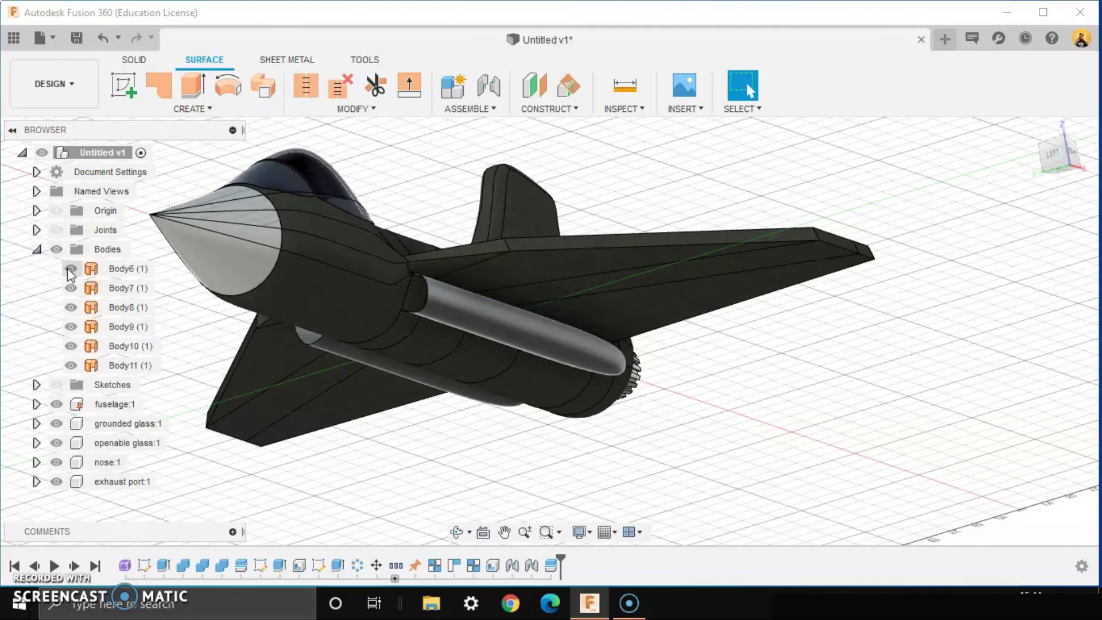
pyautogui.click(123, 346)
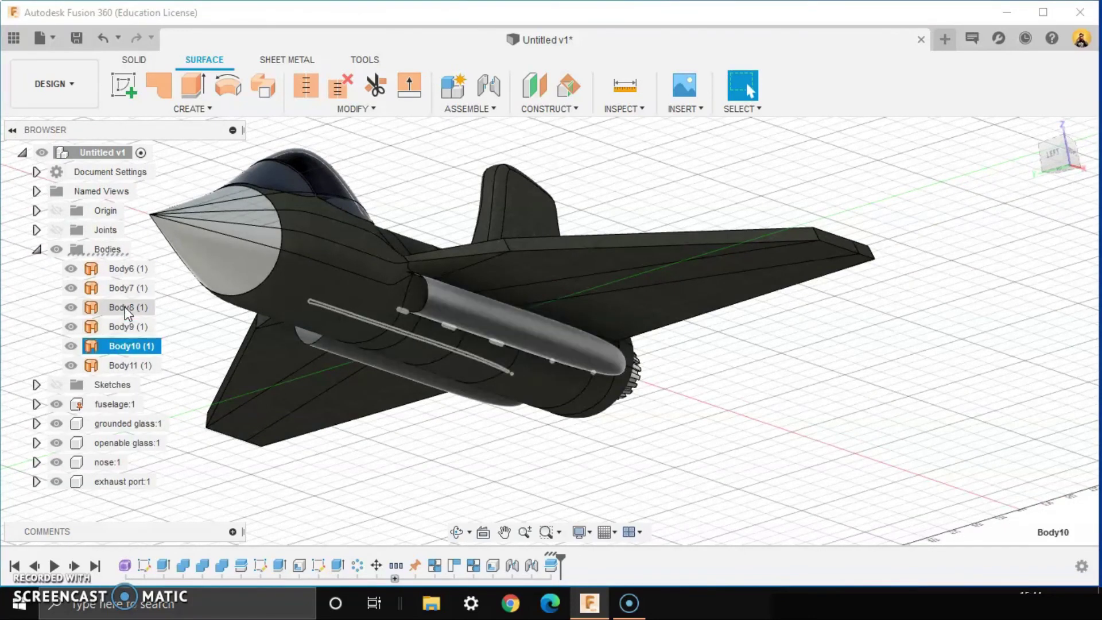
pyautogui.keyDown('ctrl'); pyautogui.click(125, 307); pyautogui.keyUp('ctrl')
pyautogui.keyDown('ctrl'); pyautogui.click(125, 288); pyautogui.keyUp('ctrl')
pyautogui.keyDown('ctrl'); pyautogui.click(125, 272); pyautogui.keyUp('ctrl')
pyautogui.rightClick(125, 272)
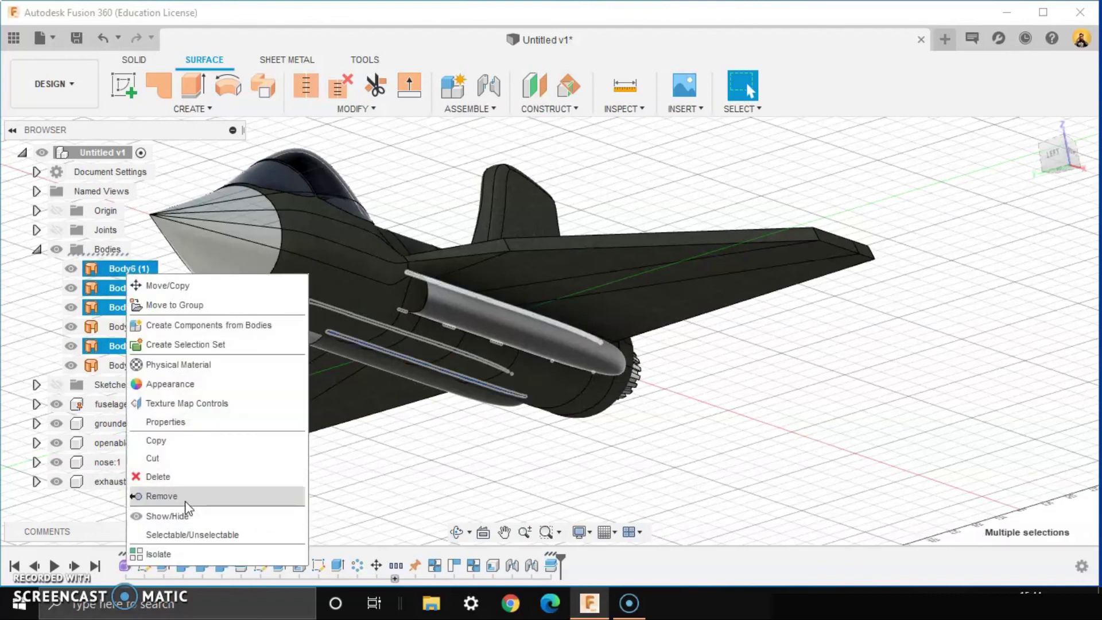
pyautogui.click(162, 496)
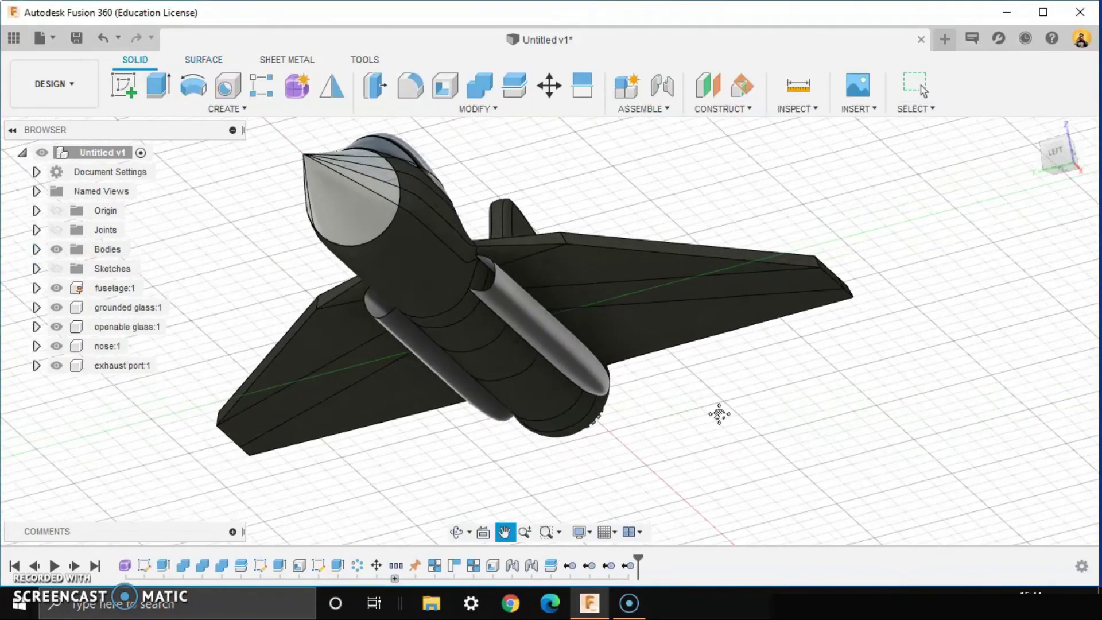
# Switch the jet with its new side intakes to the Render workspace
pyautogui.click(54, 83)
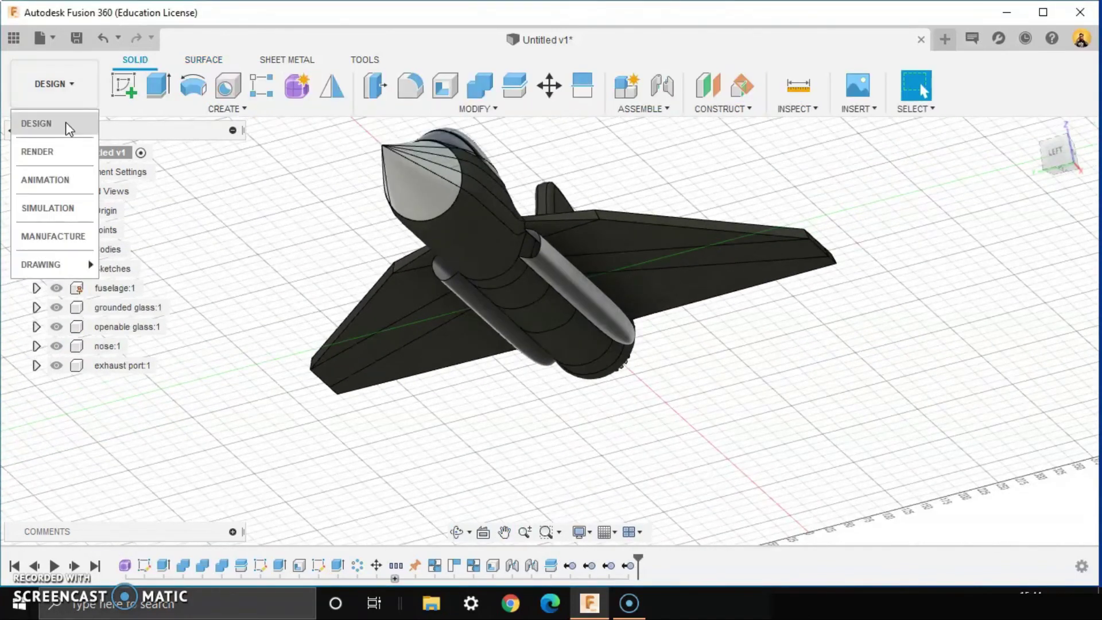
pyautogui.click(37, 152)
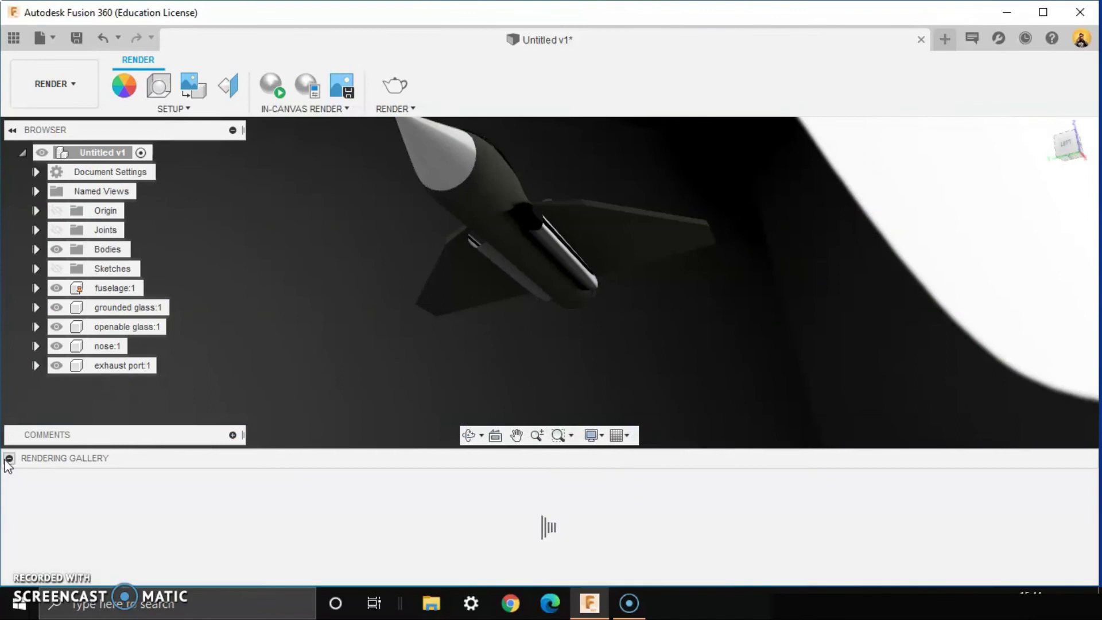